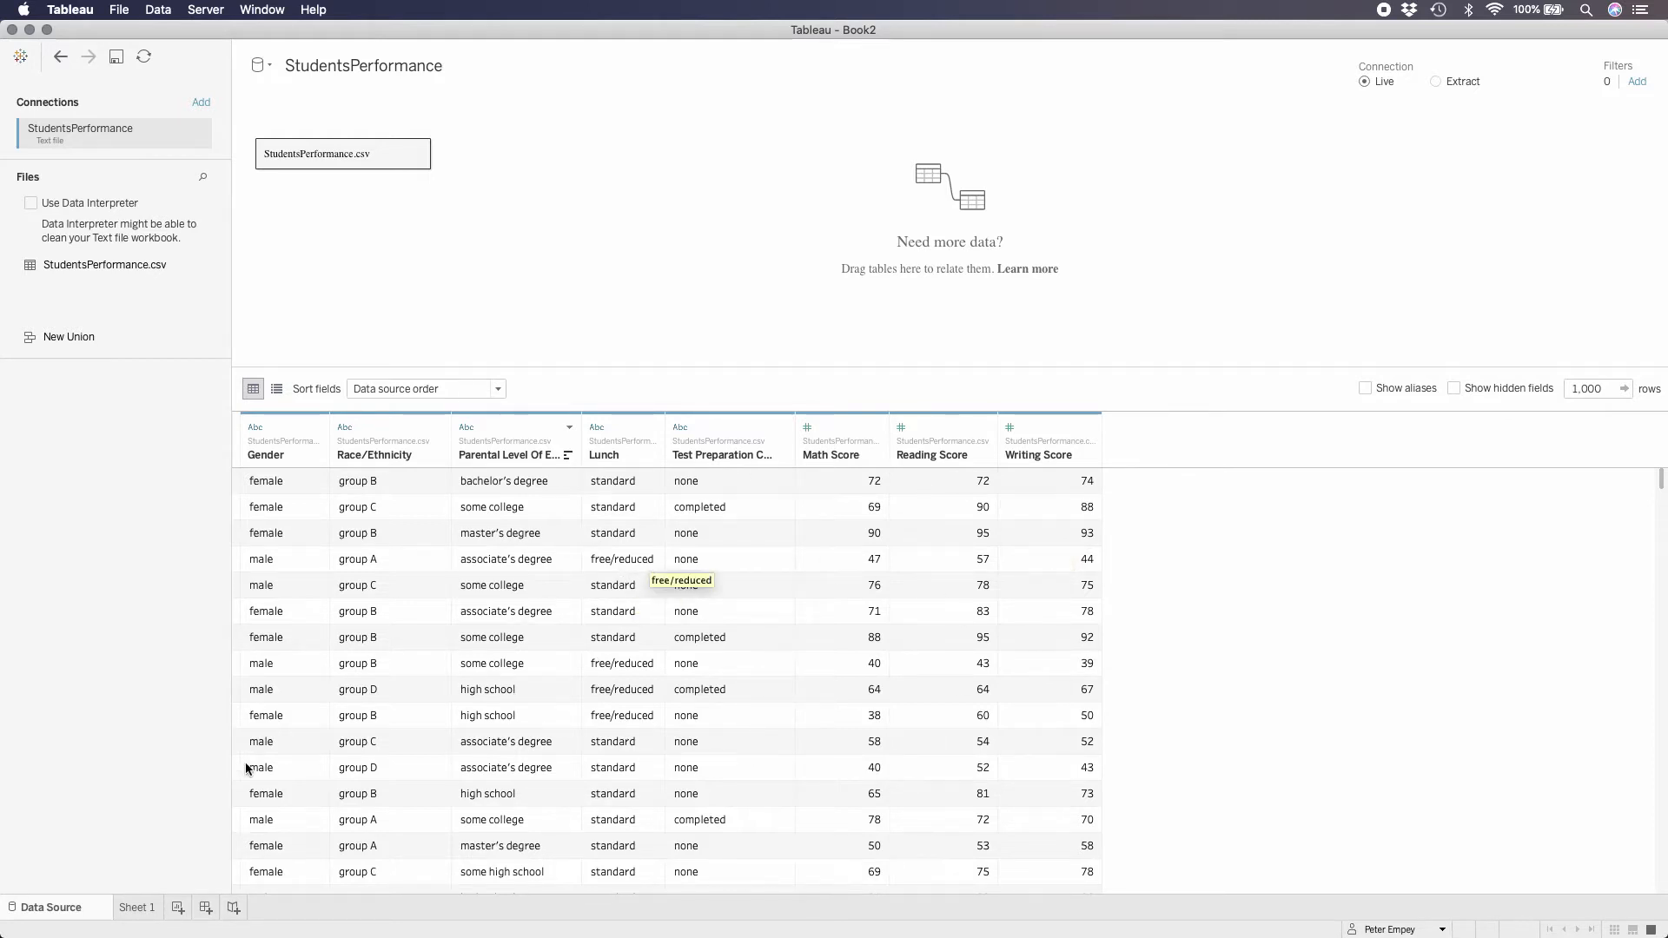
Step: Open the Sheet 1 worksheet and rename it as Default
{"action": "left_click", "coordinate": [137, 911]}
{"action": "right_click", "coordinate": [143, 909]}
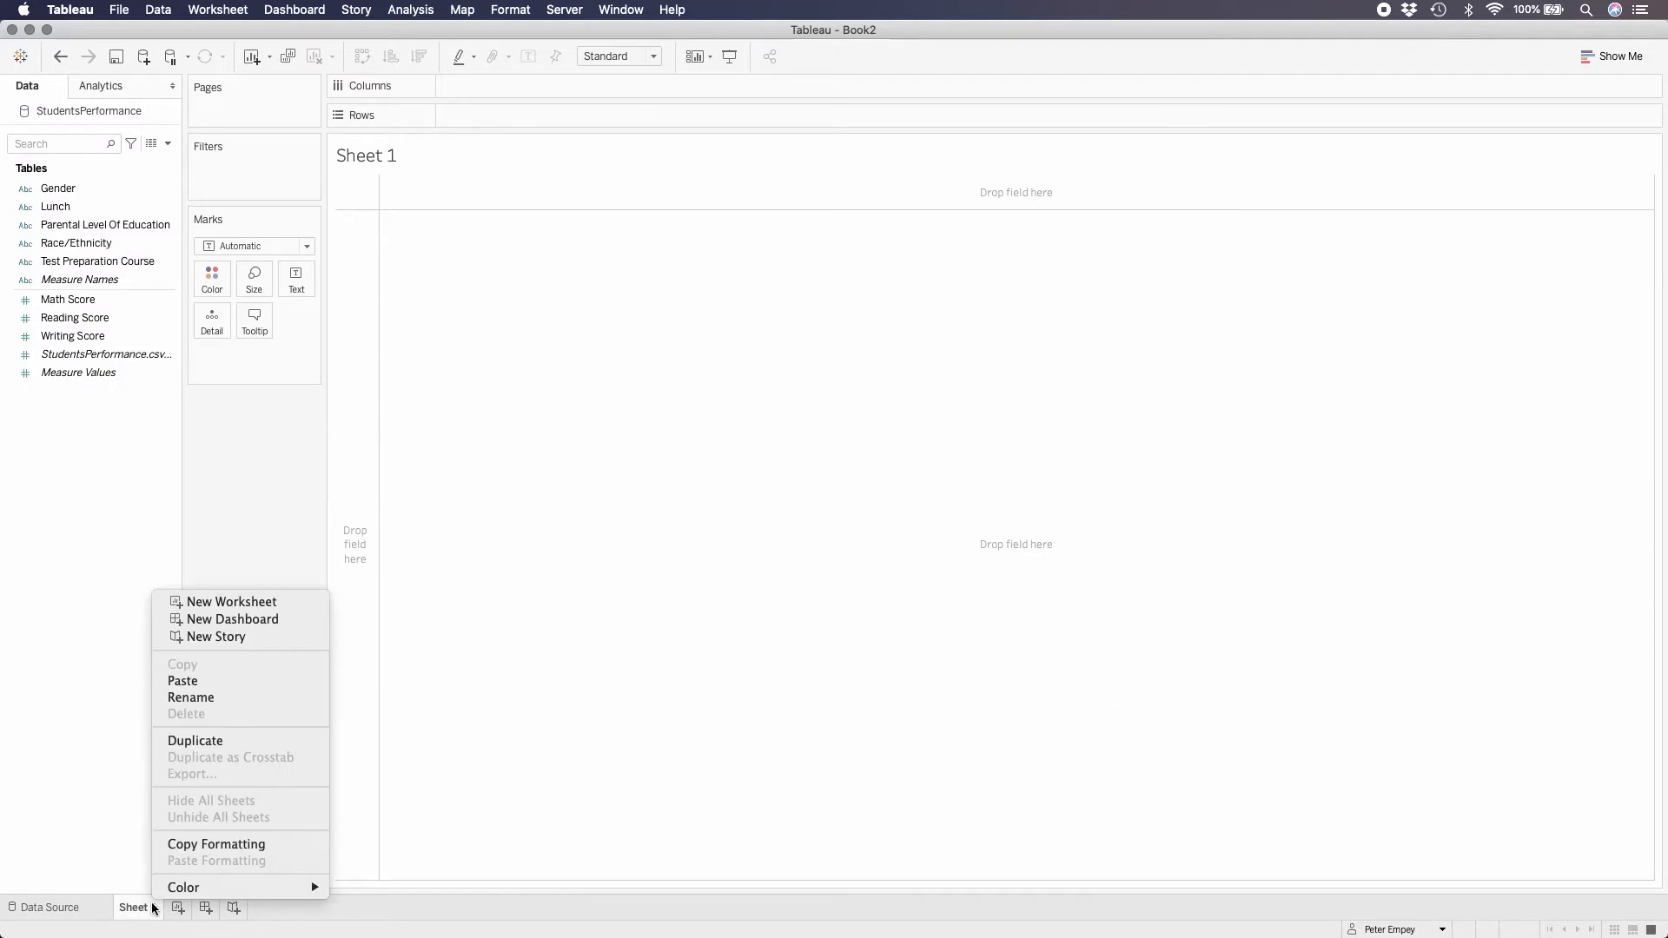
{"action": "left_click", "coordinate": [212, 700]}
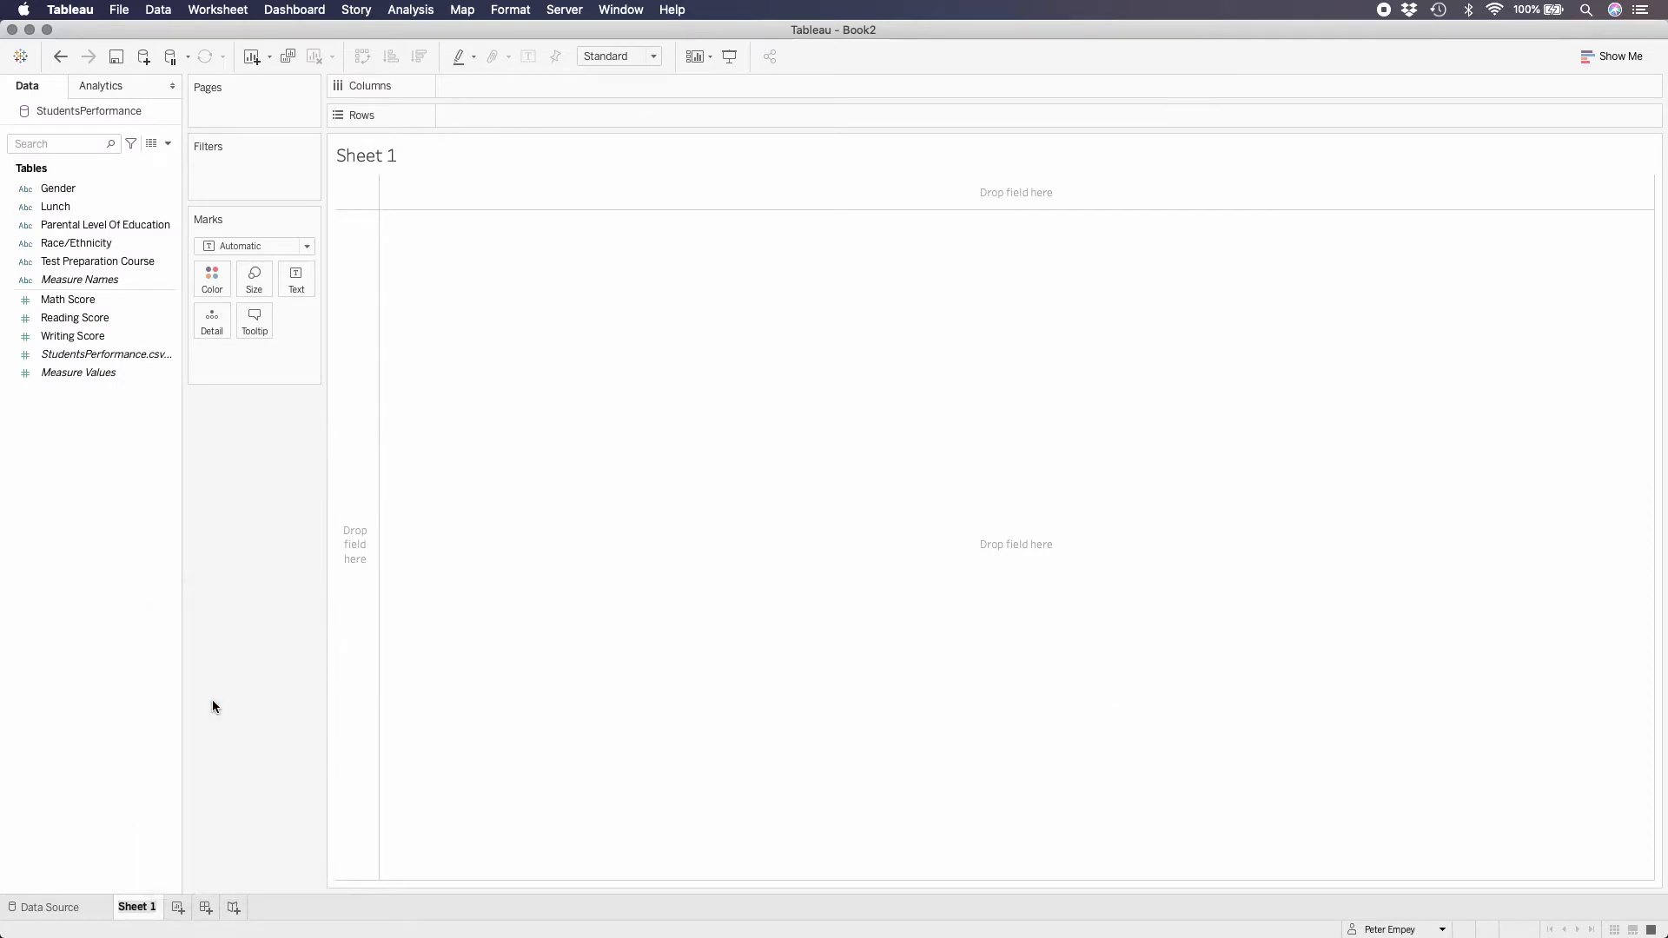
{"action": "type", "text": "Default"}
{"action": "key", "text": "Return"}
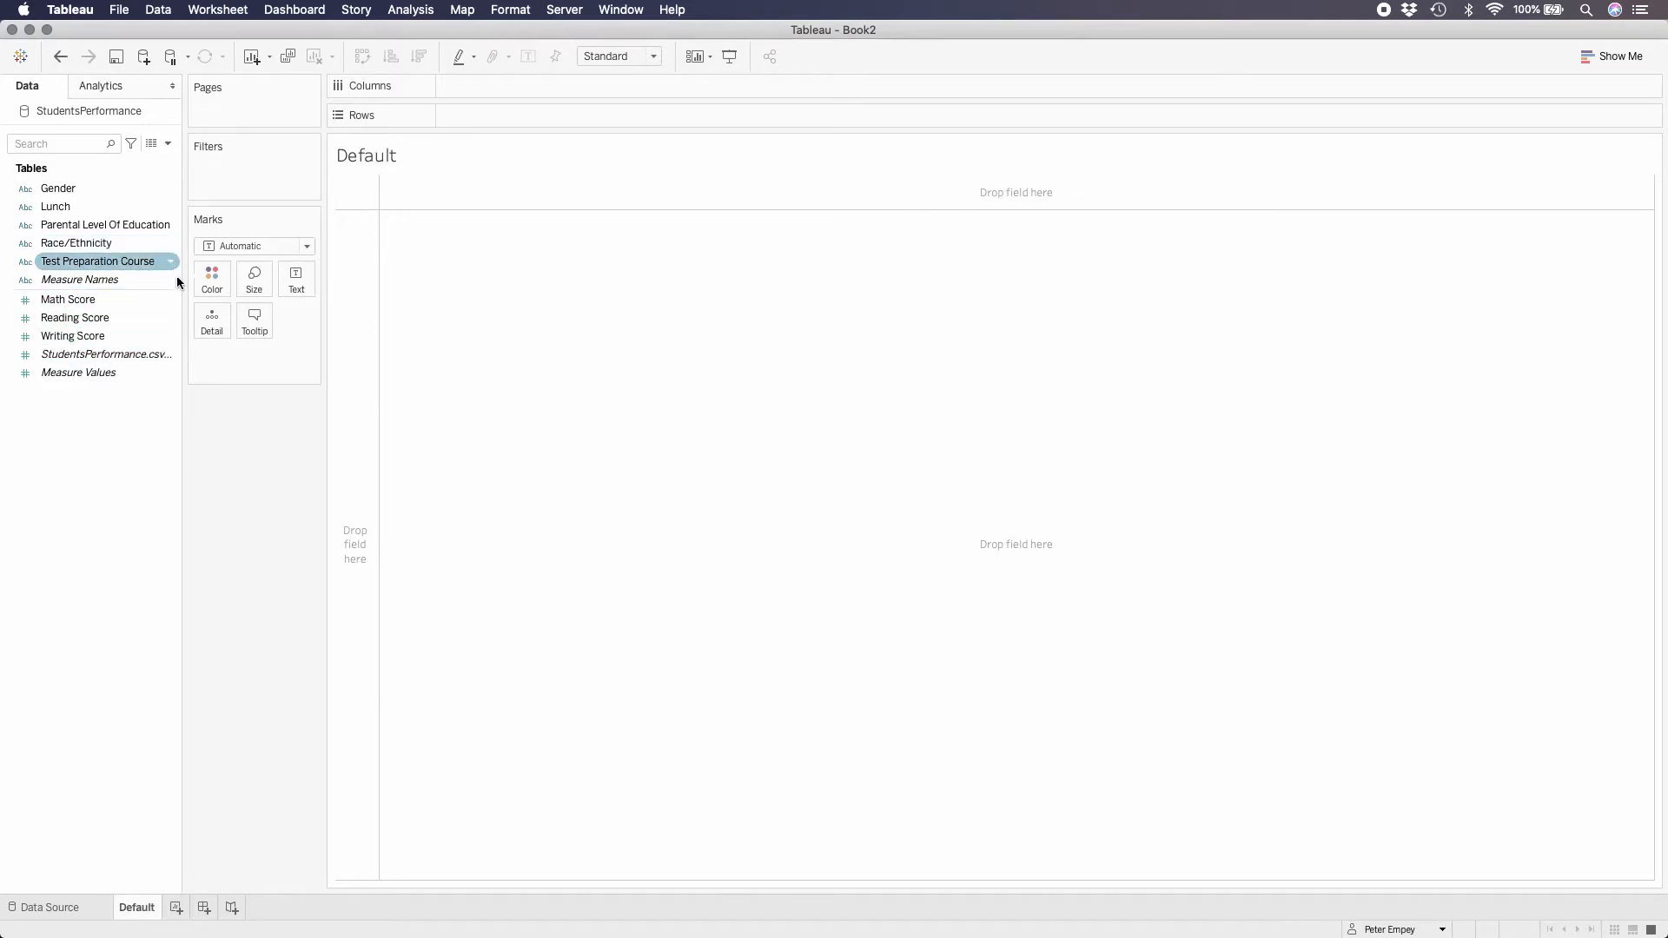
Step: Build a bar chart with Parental Level Of Education on rows and the StudentsPerformance.csv count on columns
{"action": "left_click_drag", "start_coordinate": [80, 225], "coordinate": [499, 120]}
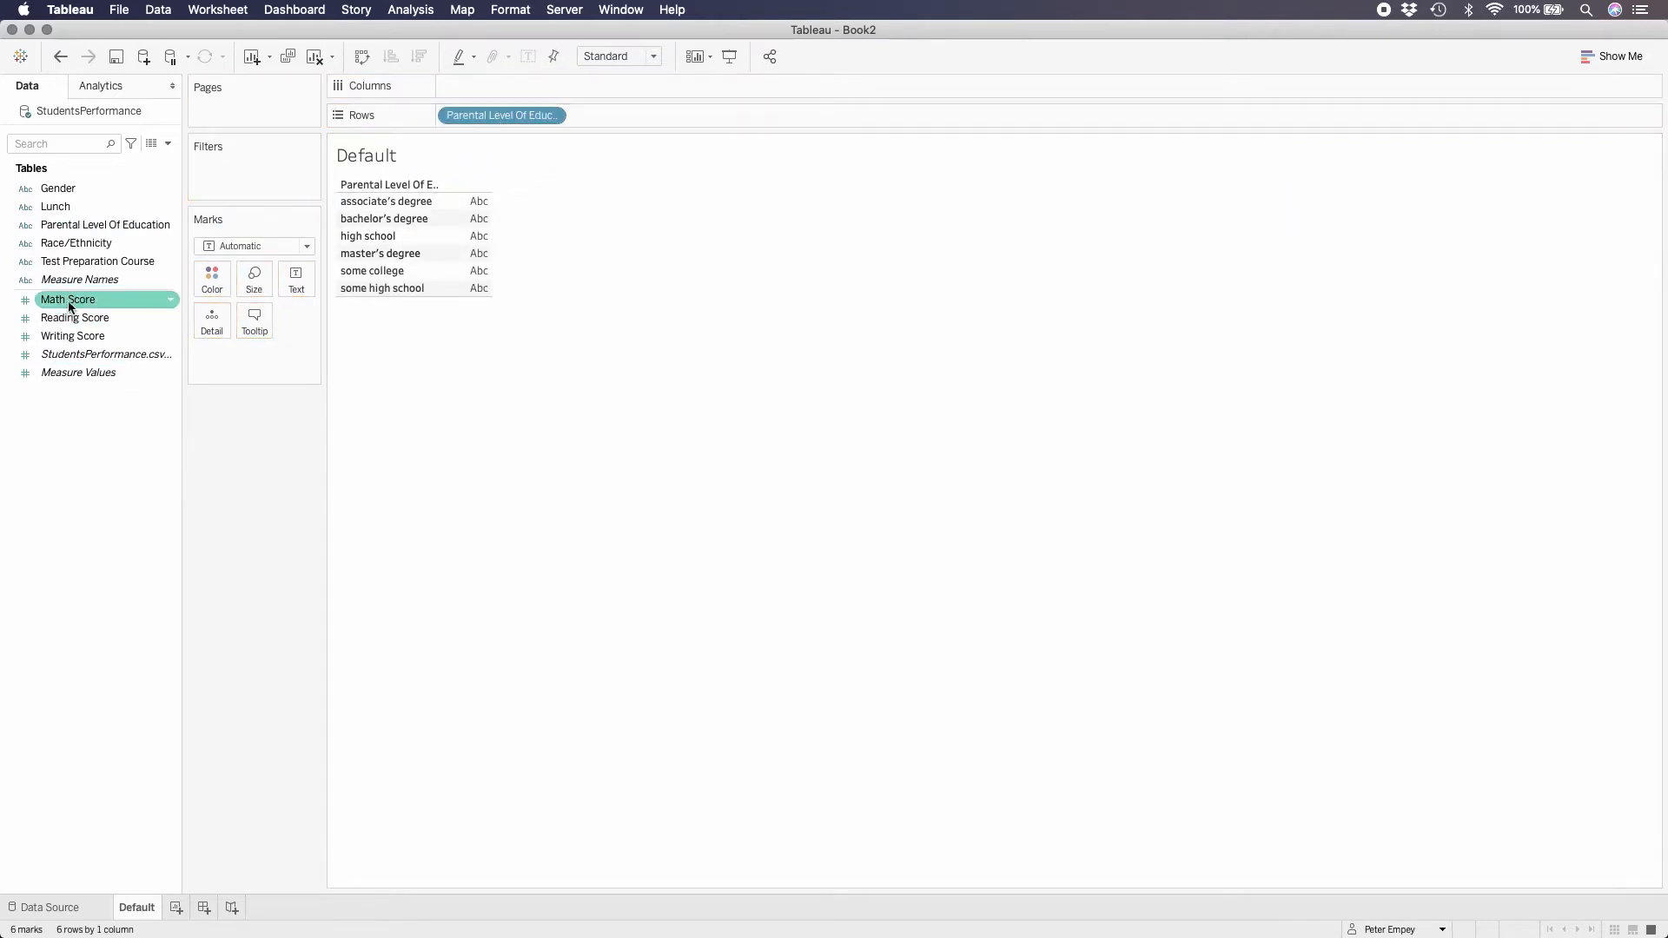
{"action": "left_click_drag", "start_coordinate": [75, 353], "coordinate": [499, 83]}
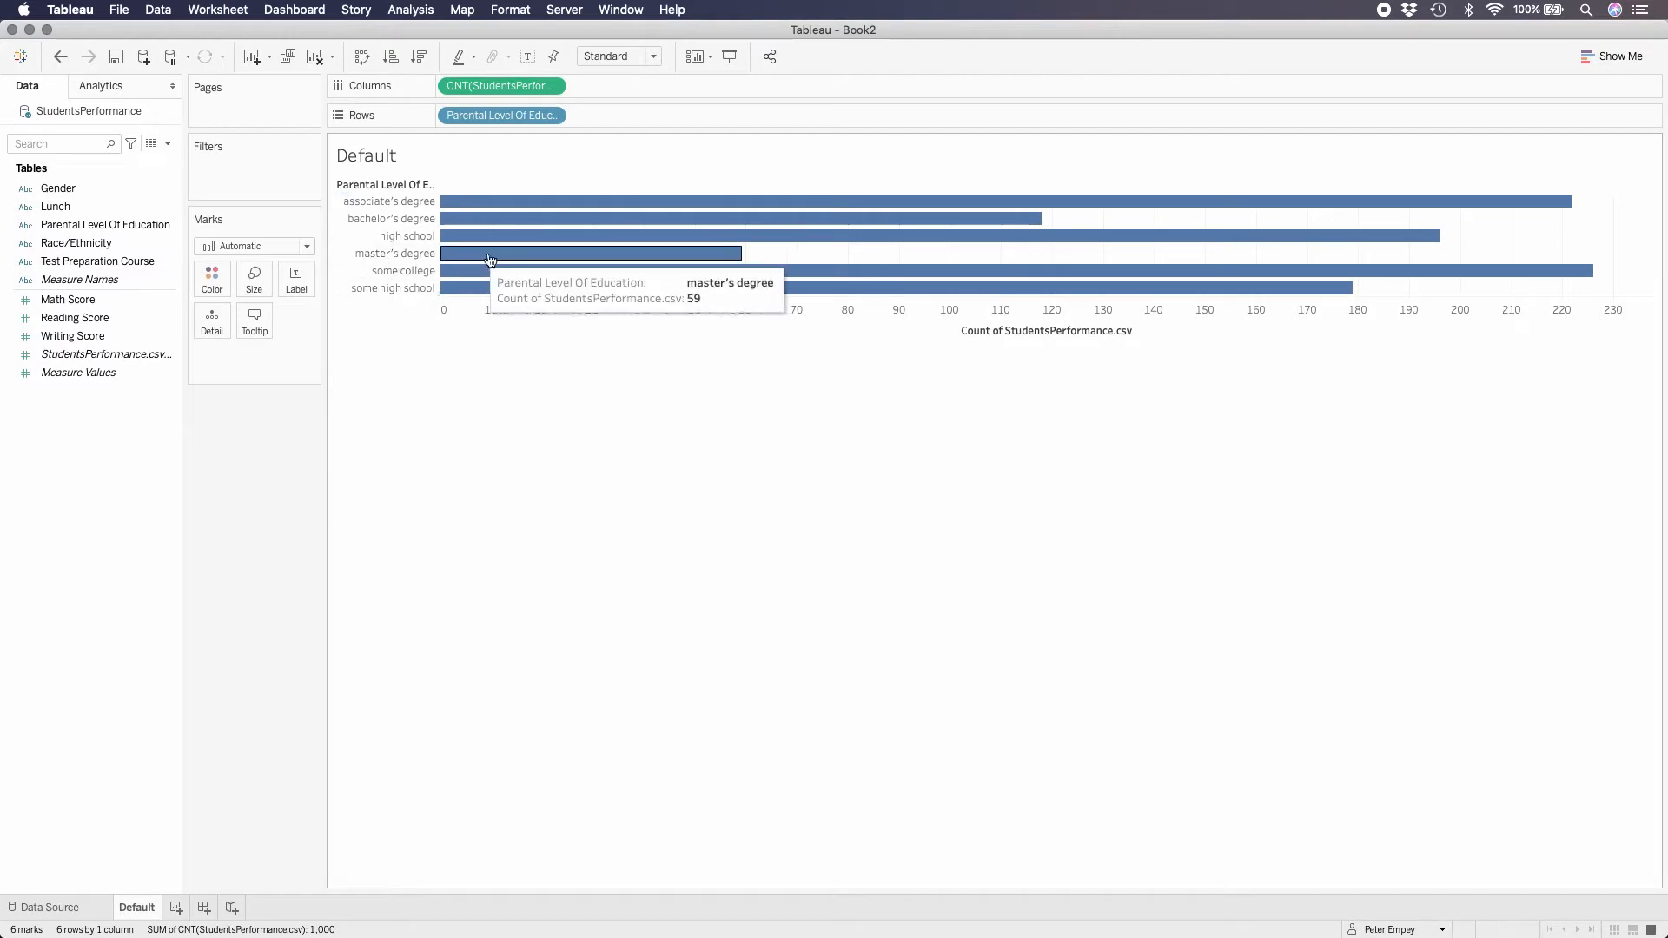
{"action": "mouse_move", "coordinate": [740, 258]}
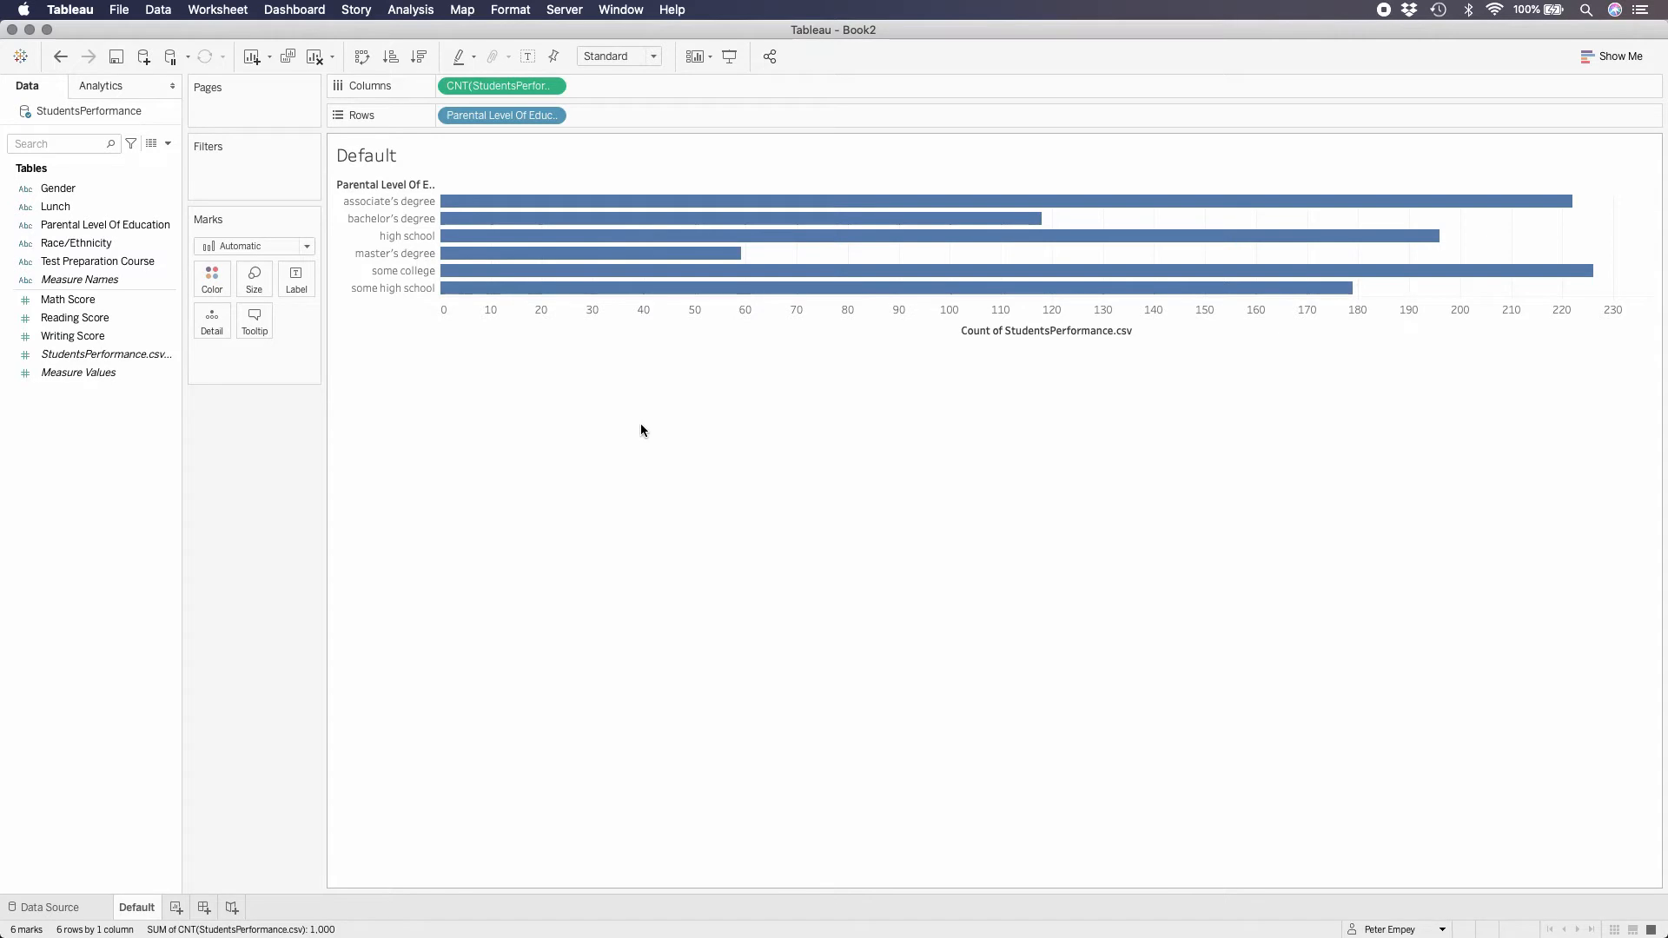
Step: Duplicate the Default worksheet and rename the copy as Good
{"action": "right_click", "coordinate": [139, 911]}
{"action": "left_click", "coordinate": [178, 743]}
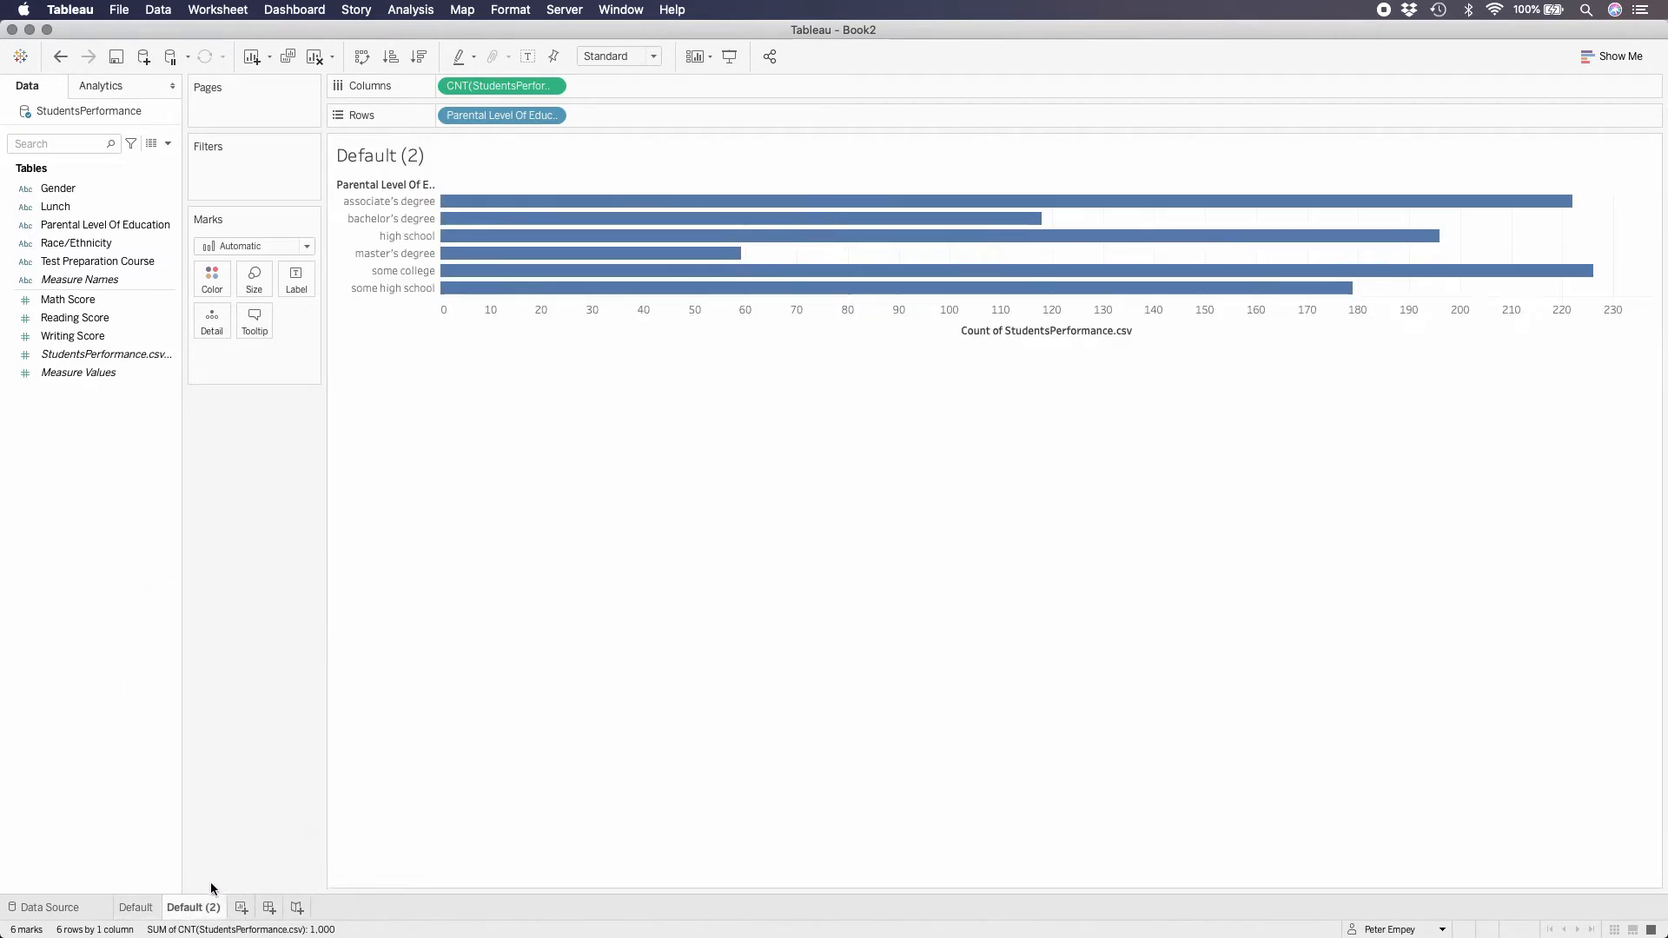
{"action": "right_click", "coordinate": [205, 907]}
{"action": "left_click", "coordinate": [259, 713]}
{"action": "type", "text": "Good"}
{"action": "key", "text": "Return"}
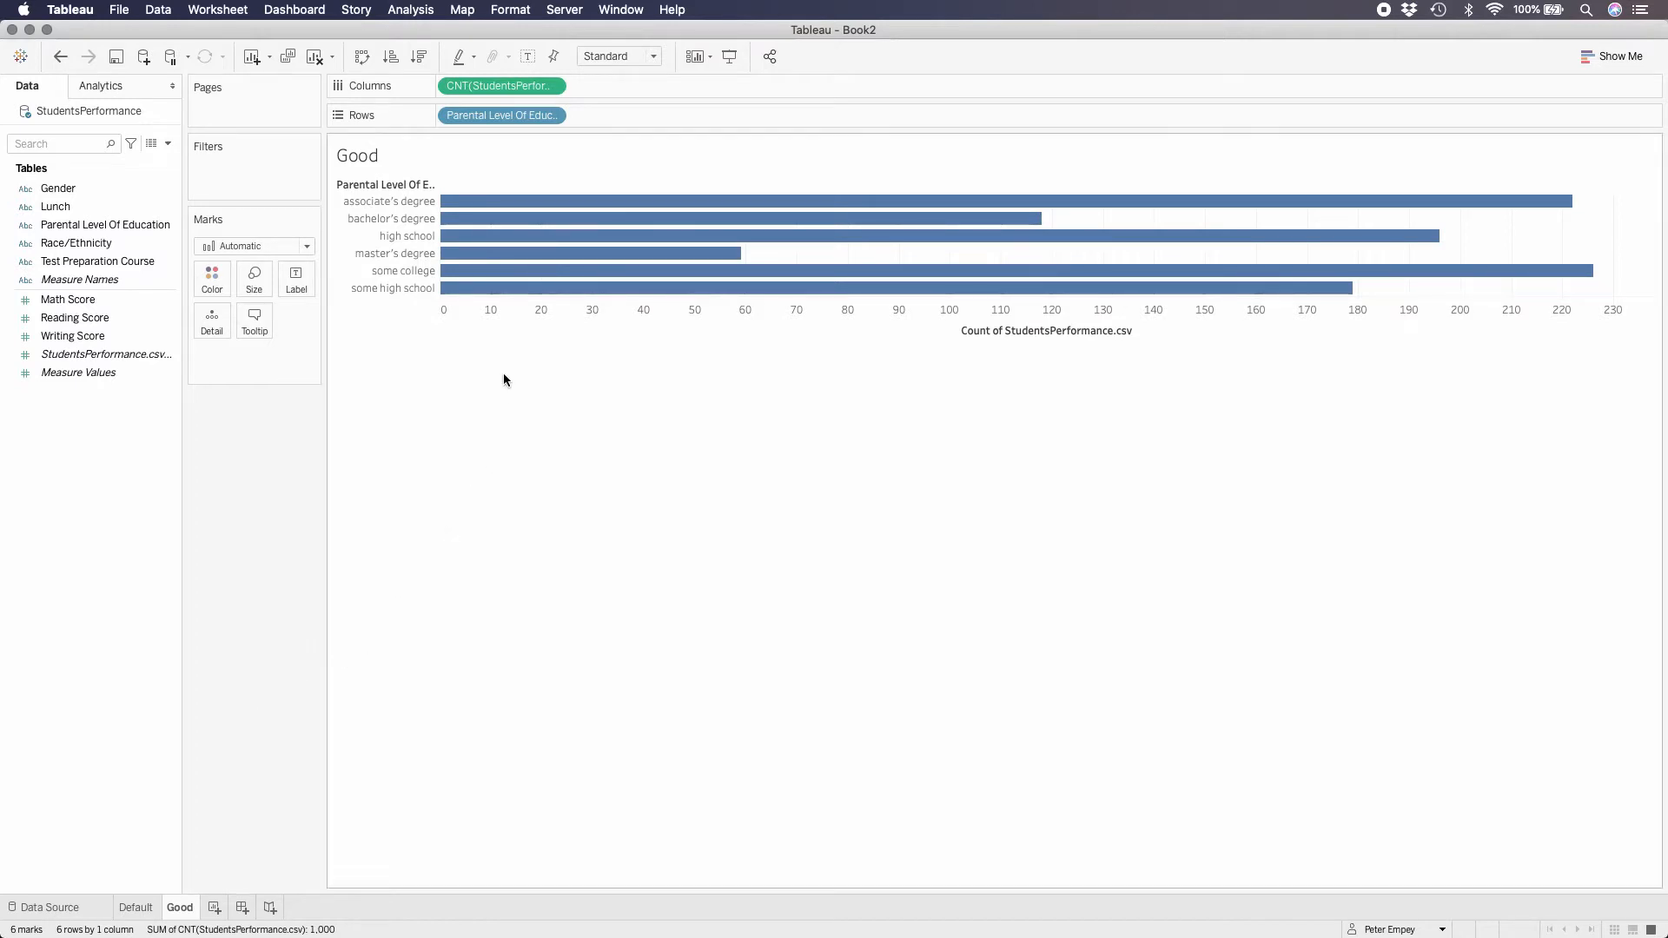
Step: Make the chart's bars taller and set the Parental Level Of Education sort to Manual
{"action": "left_click_drag", "start_coordinate": [481, 342], "coordinate": [483, 518]}
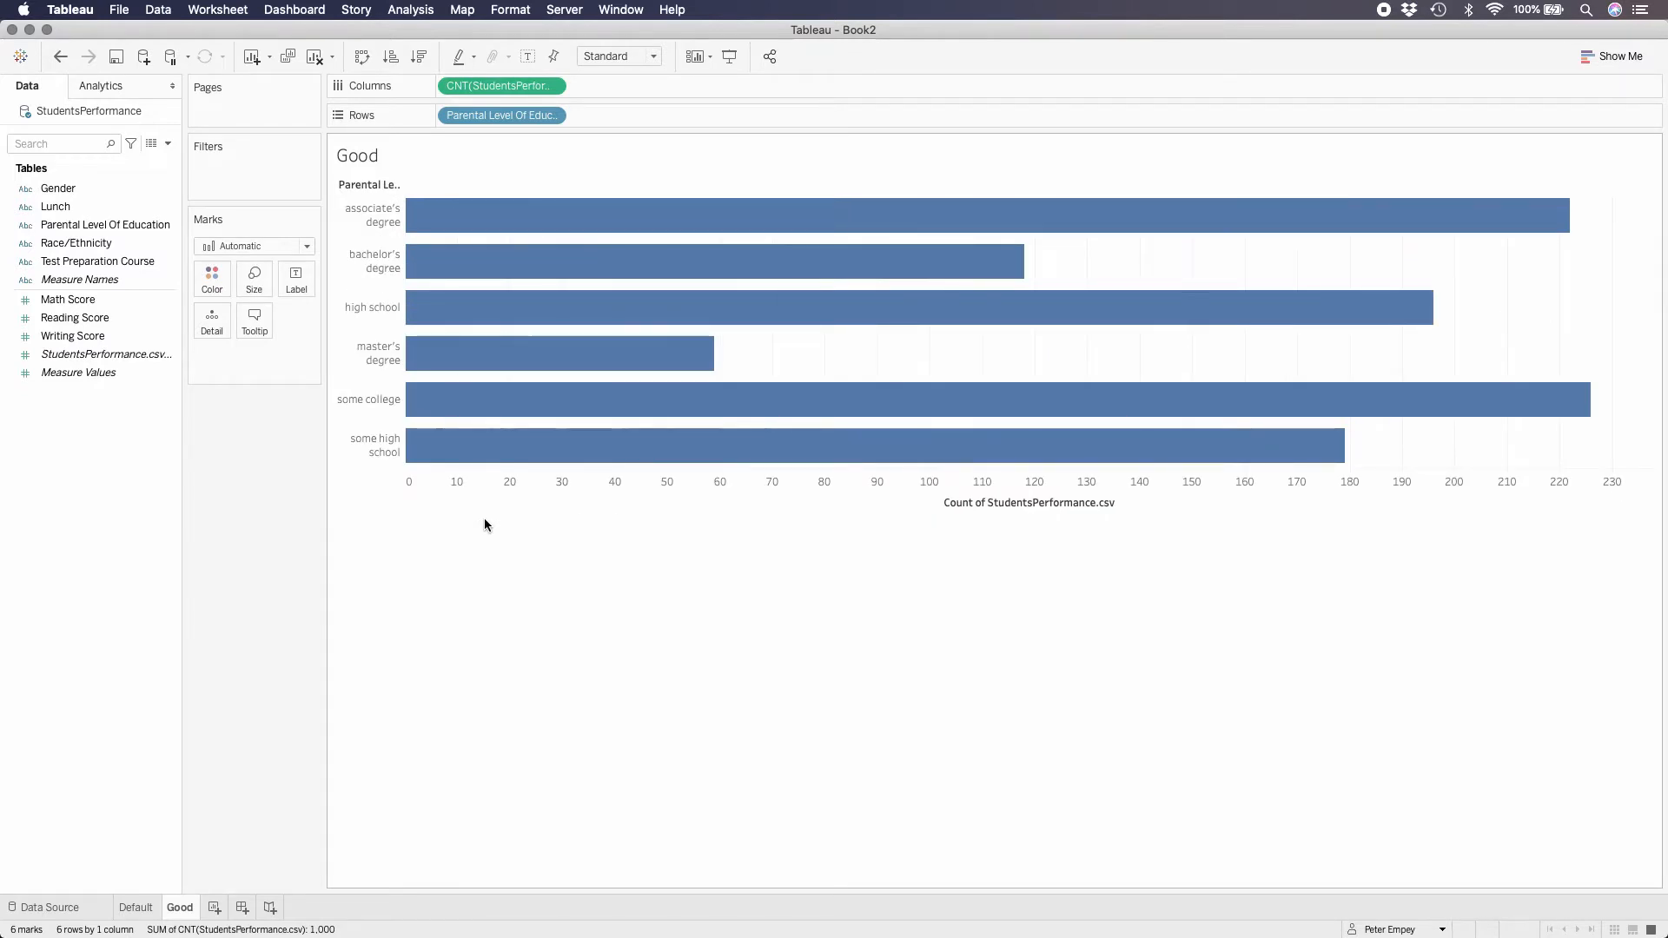
{"action": "mouse_move", "coordinate": [530, 360]}
{"action": "left_click", "coordinate": [550, 116]}
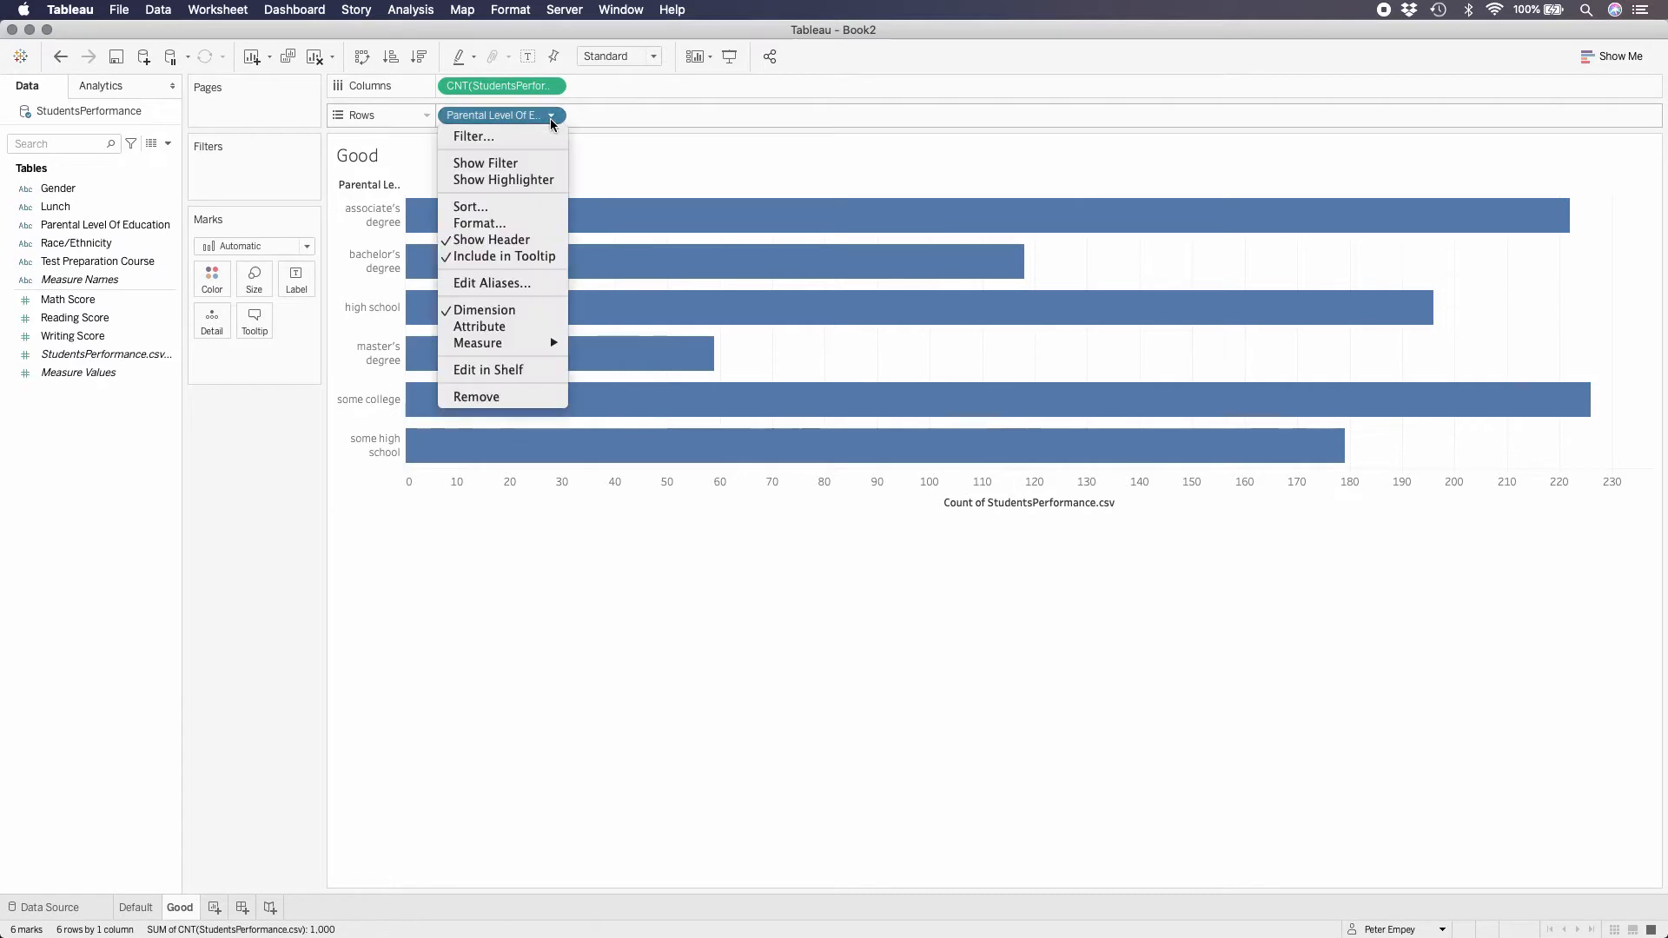
{"action": "left_click", "coordinate": [531, 209]}
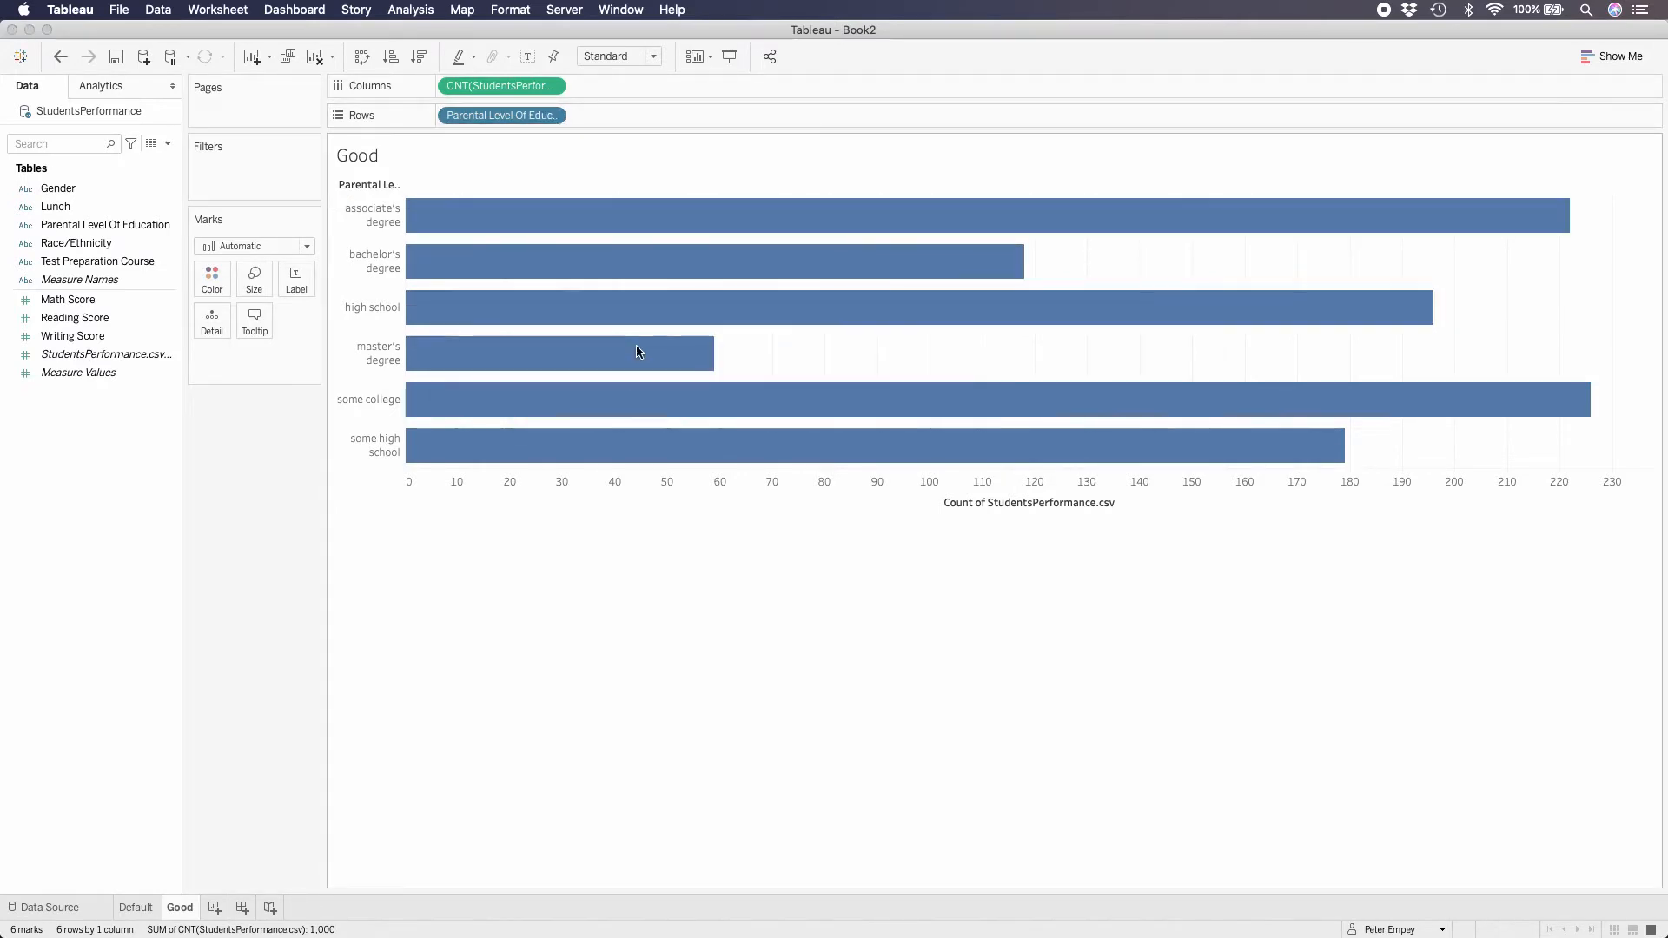
{"action": "left_click", "coordinate": [865, 460]}
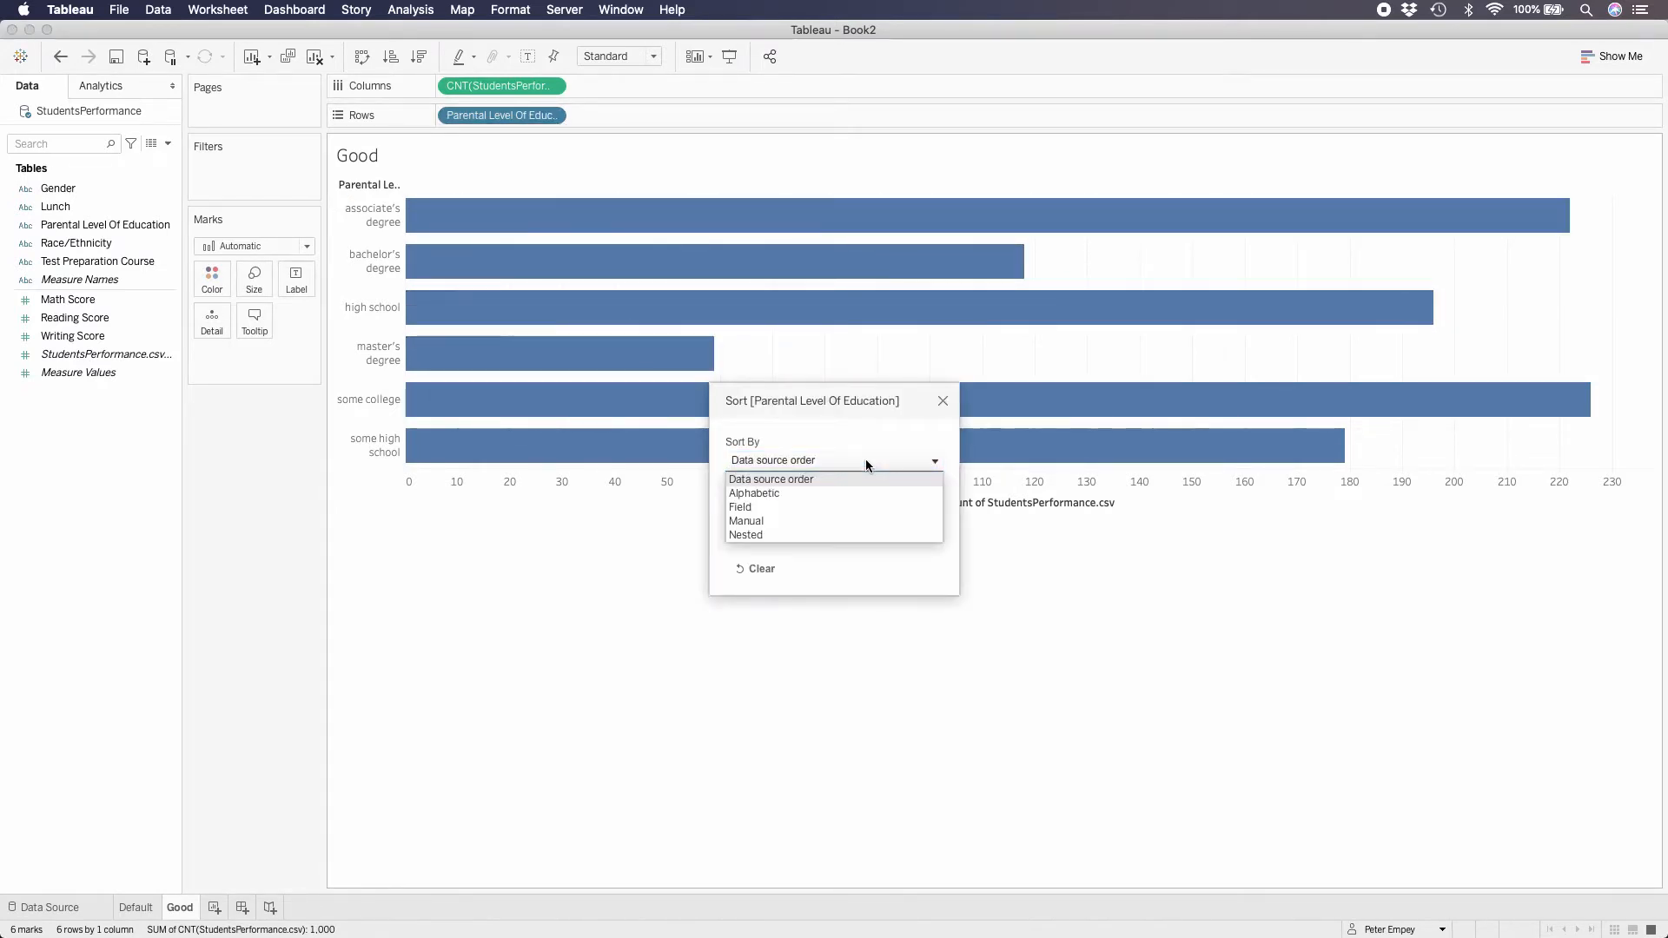
{"action": "left_click", "coordinate": [830, 524]}
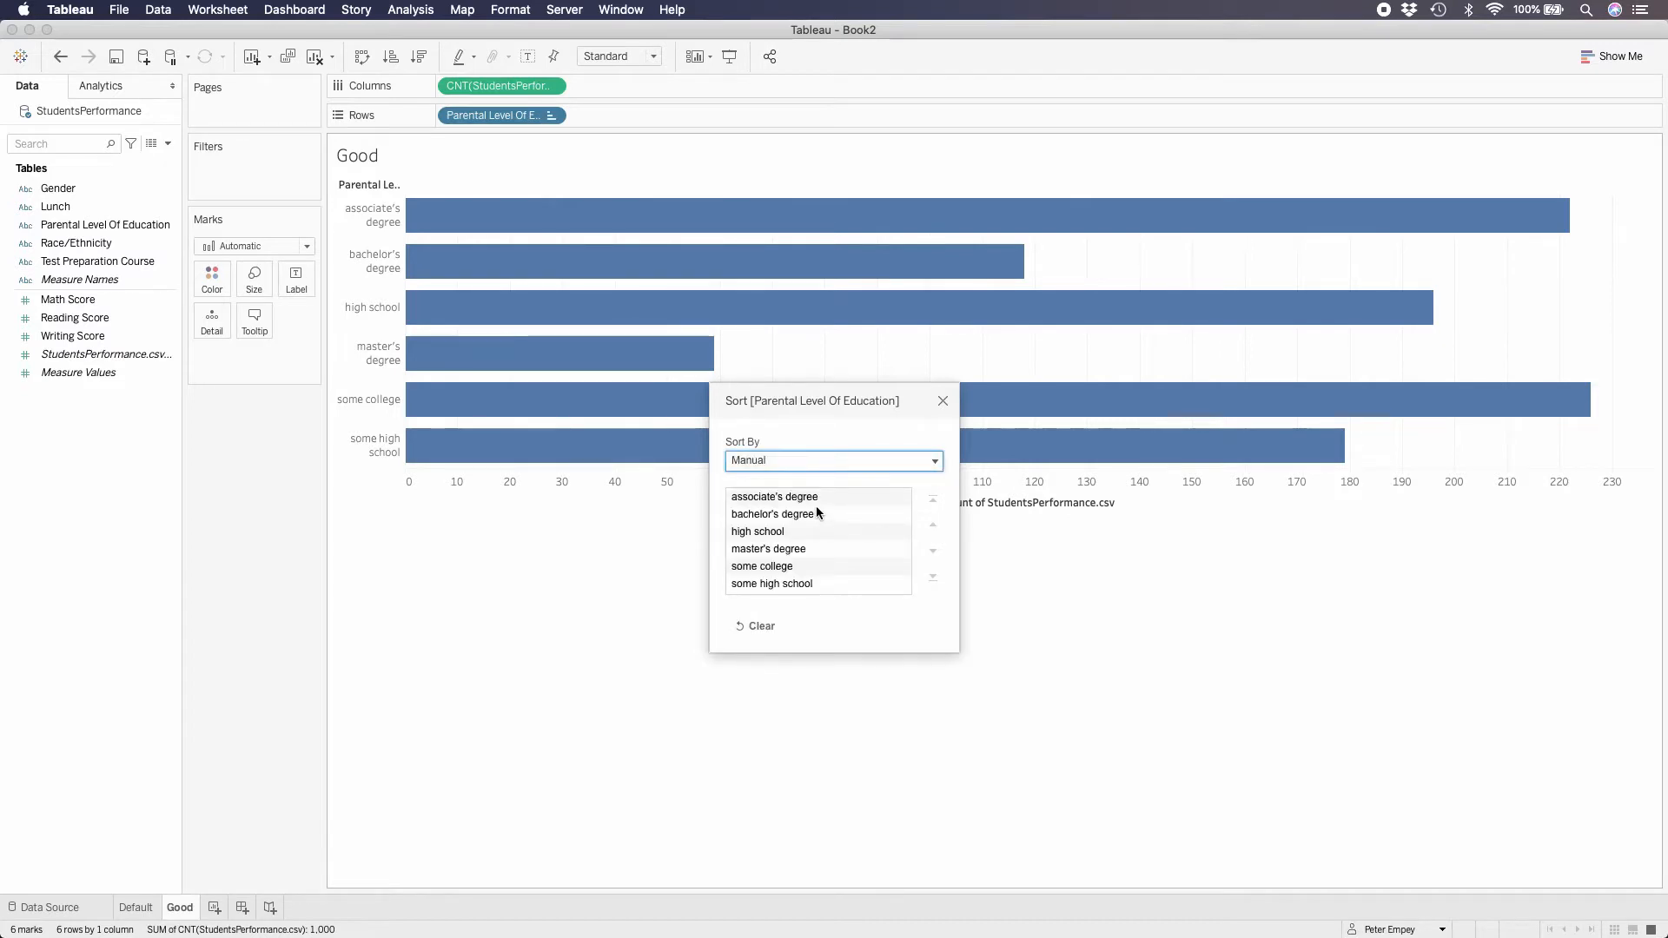
Step: Order the education levels as some high school, high school, some college, associate's degree, bachelor's degree, master's degree
{"action": "left_click", "coordinate": [771, 587]}
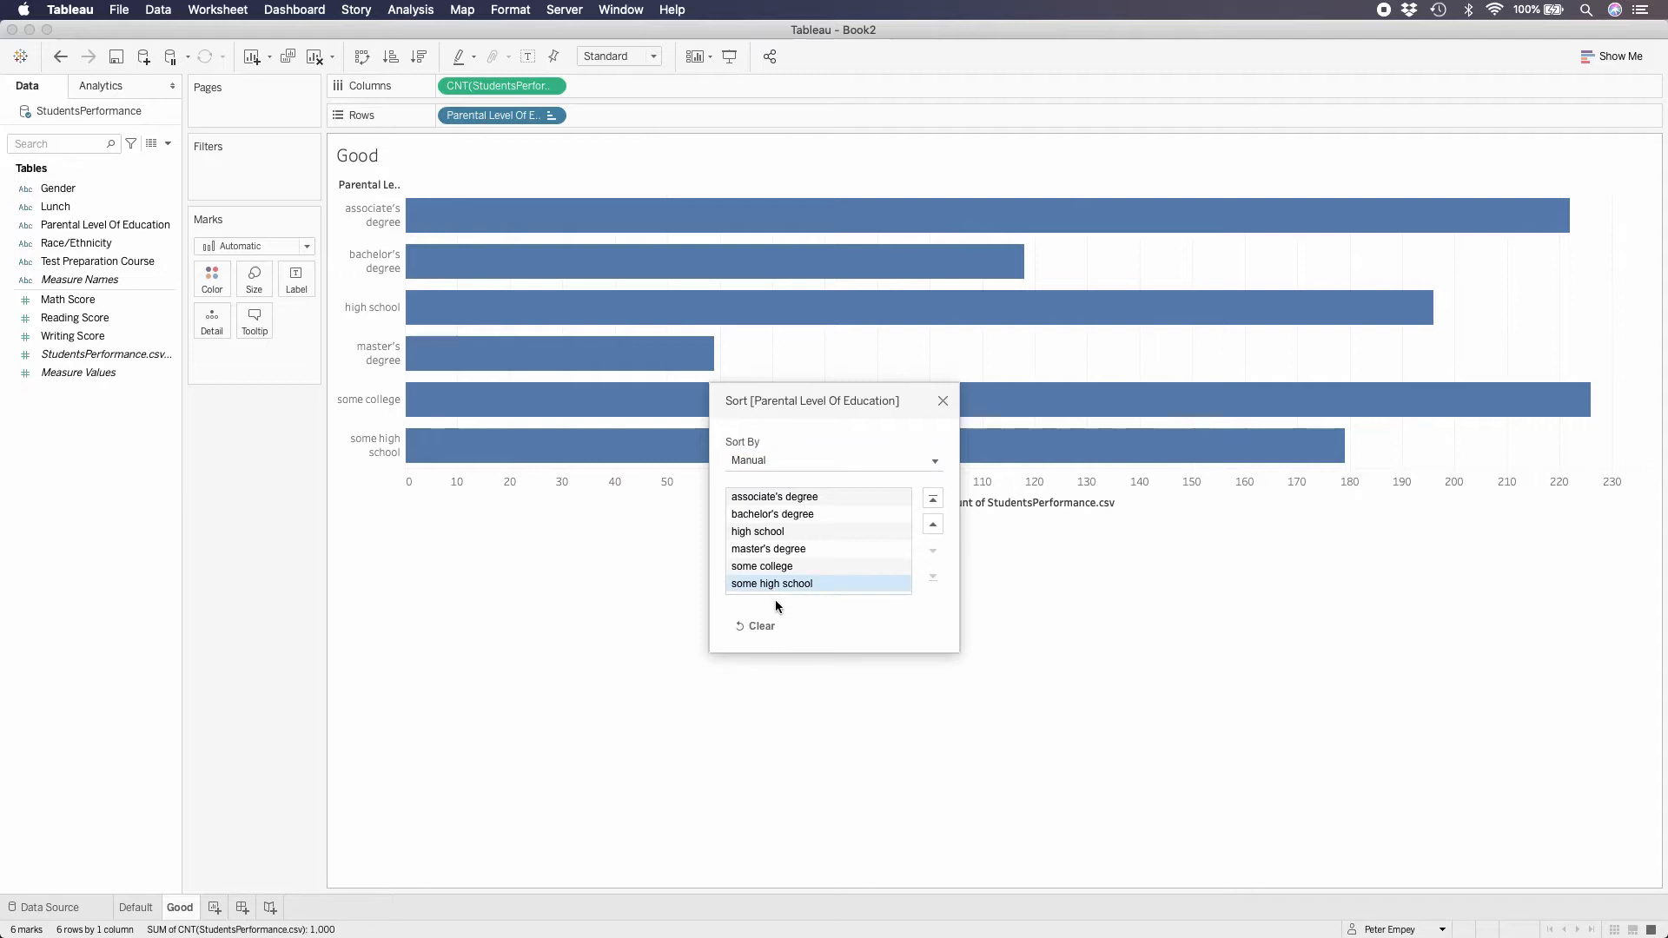
{"action": "left_click", "coordinate": [932, 500]}
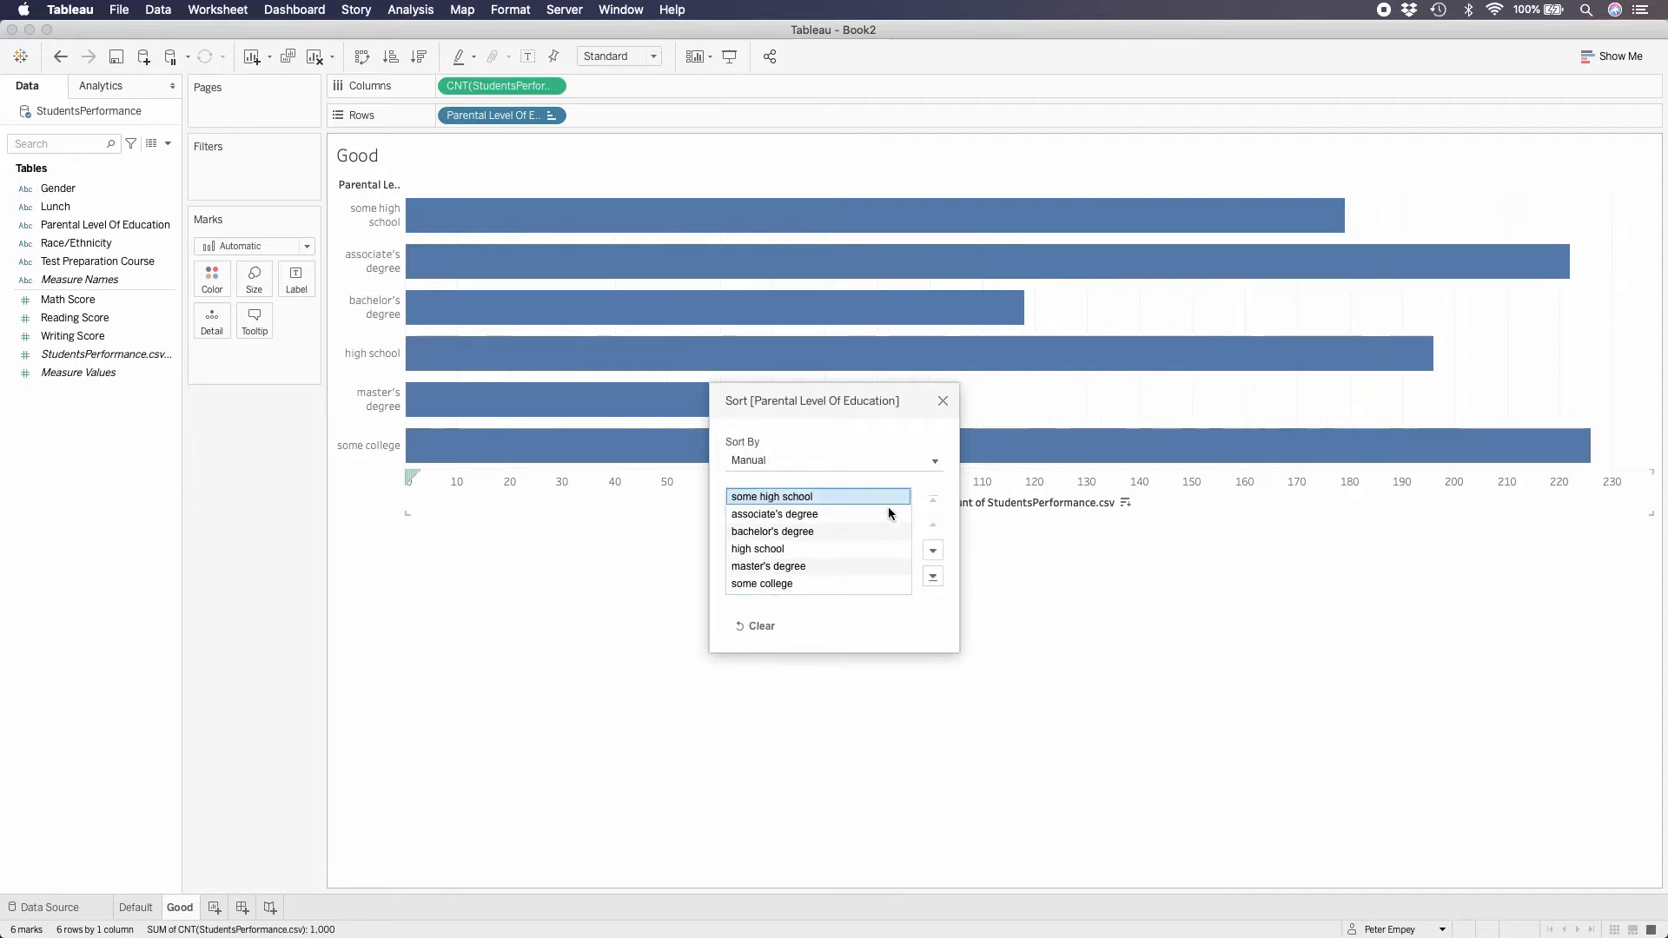
{"action": "left_click", "coordinate": [810, 549]}
{"action": "left_click", "coordinate": [933, 524]}
{"action": "left_click", "coordinate": [933, 525]}
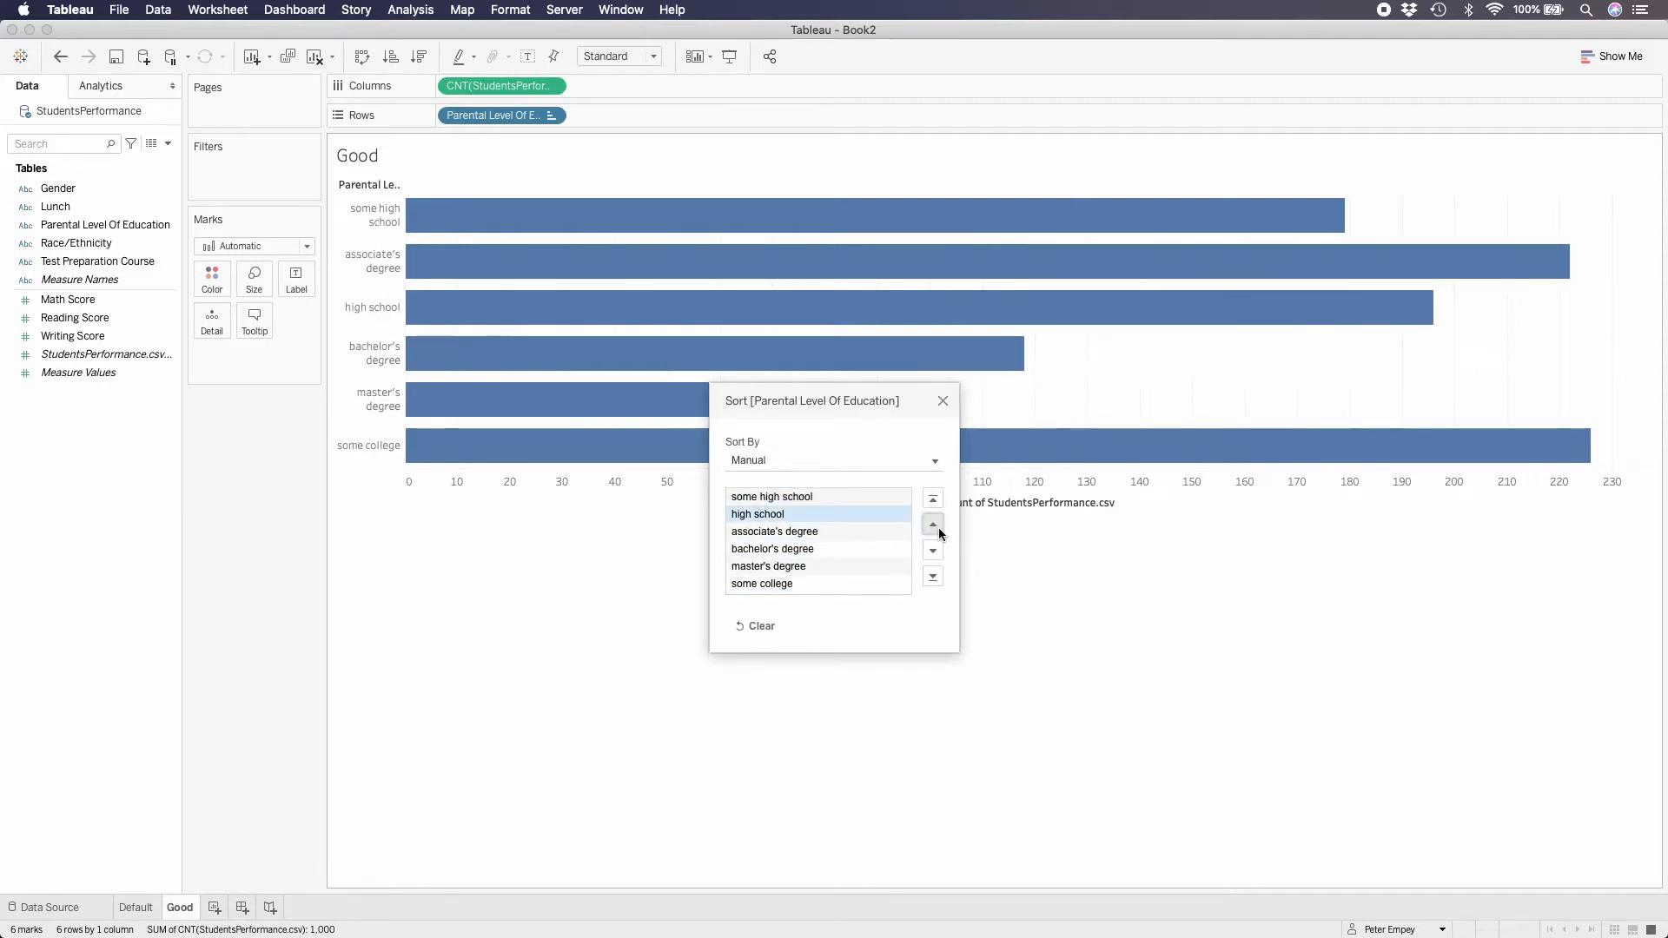
{"action": "left_click", "coordinate": [772, 584]}
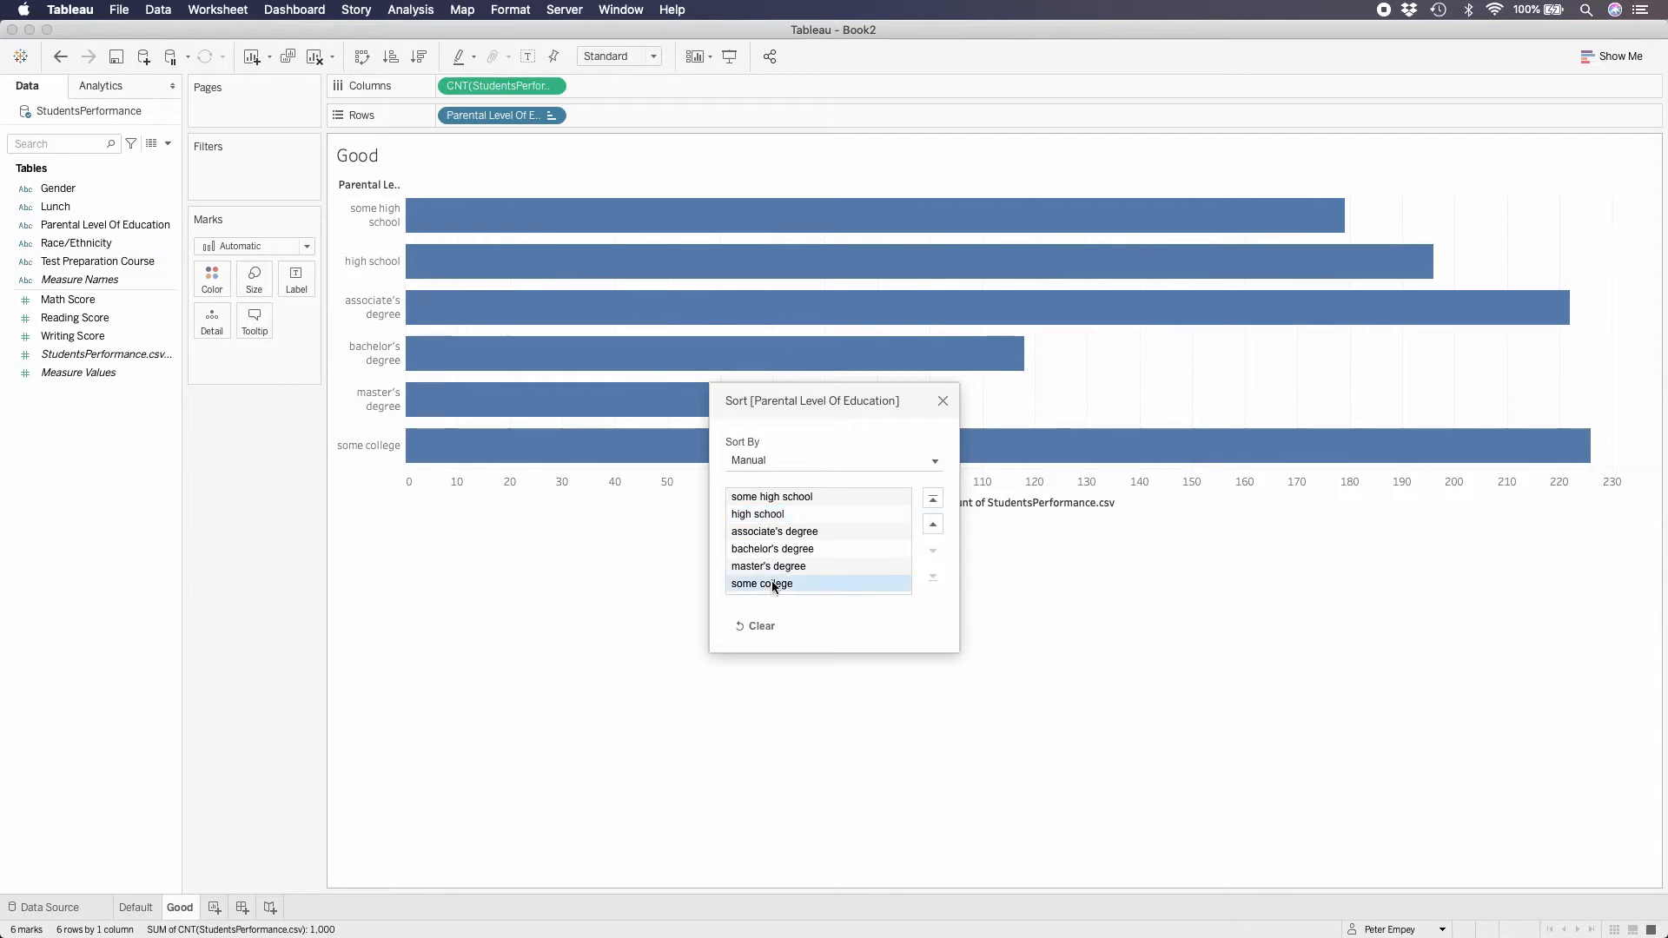
{"action": "left_click", "coordinate": [933, 524]}
{"action": "left_click", "coordinate": [933, 525]}
{"action": "left_click", "coordinate": [933, 525]}
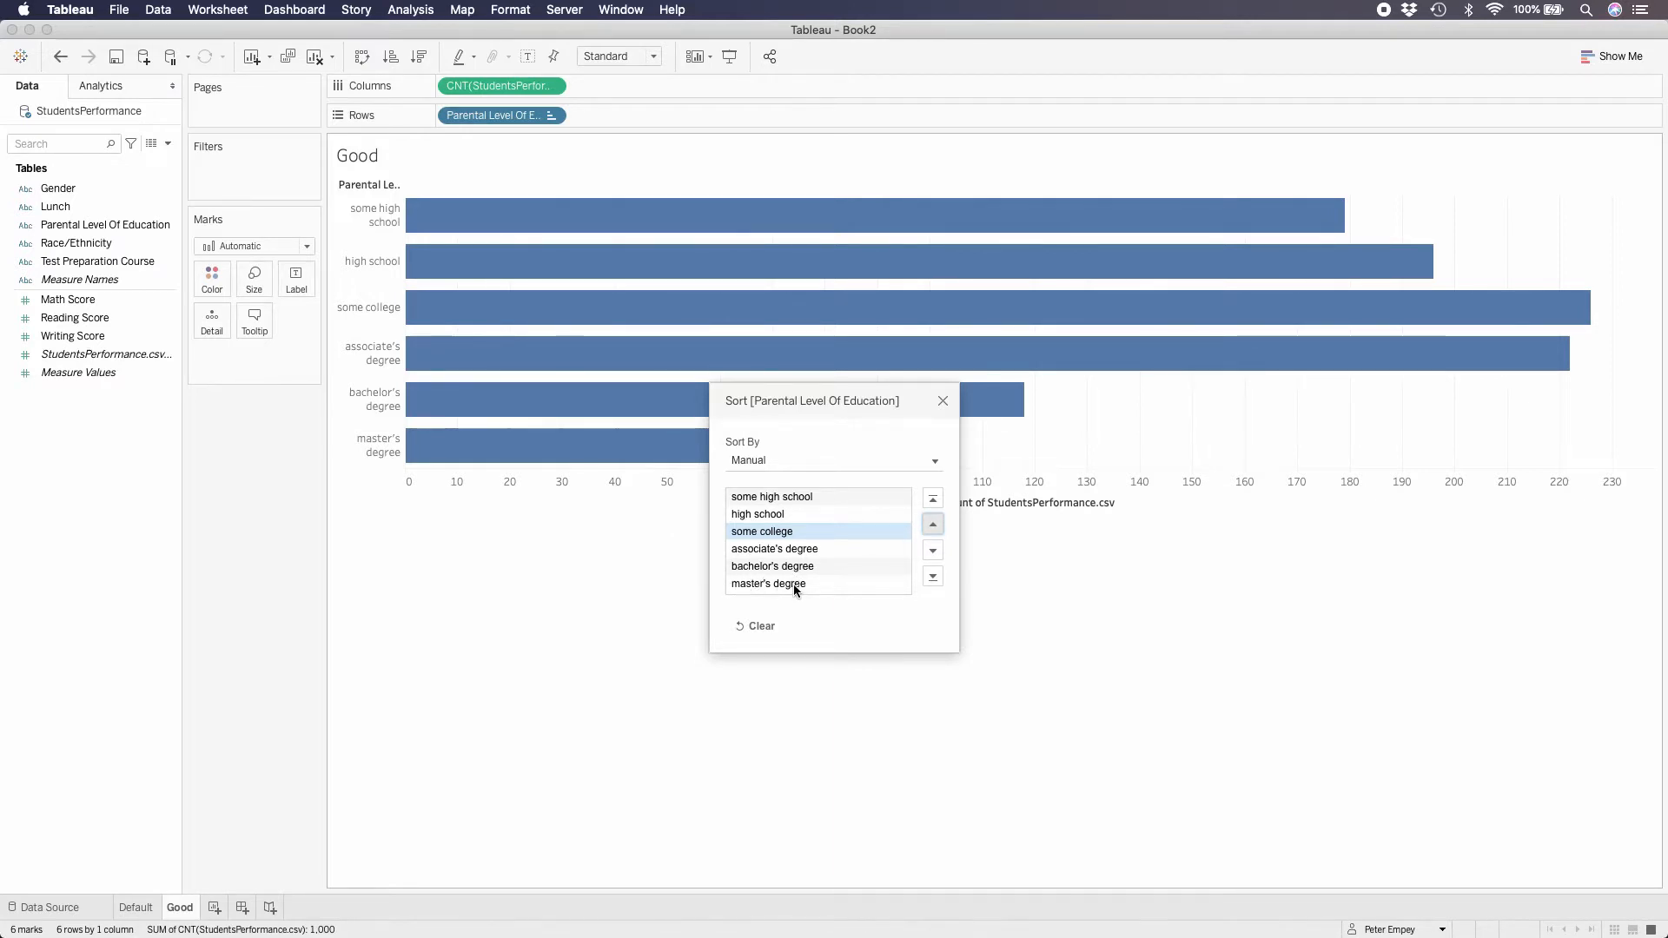
{"action": "left_click", "coordinate": [943, 402]}
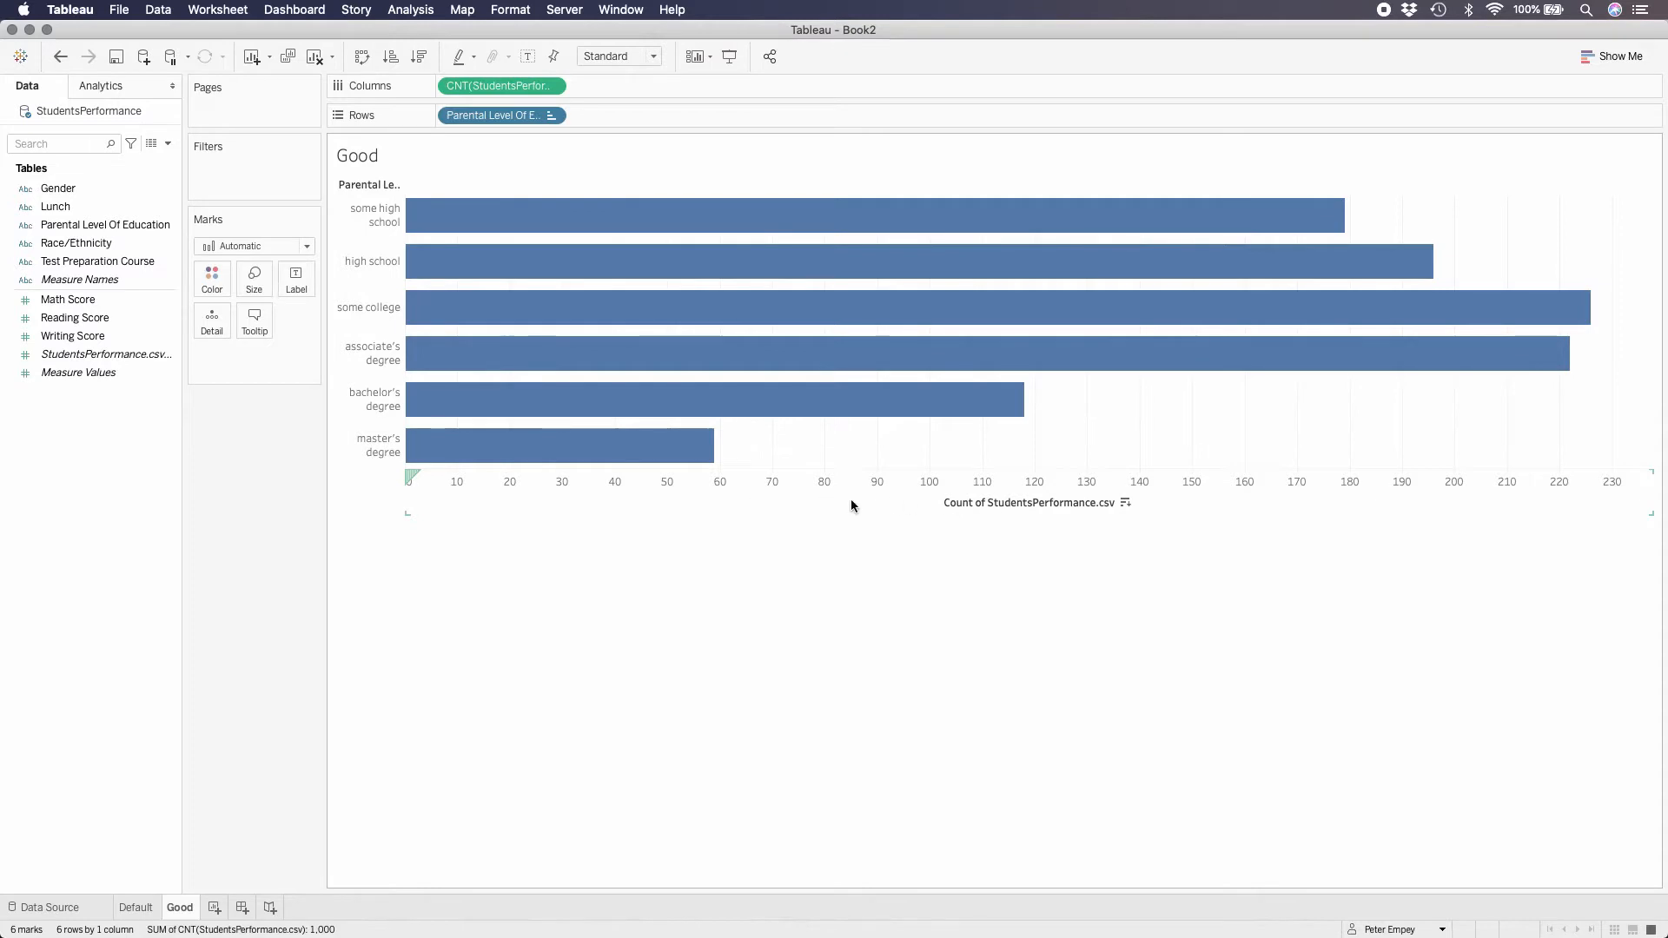
Step: Open the chart's line formatting and show the grid line settings for columns
{"action": "right_click", "coordinate": [831, 449]}
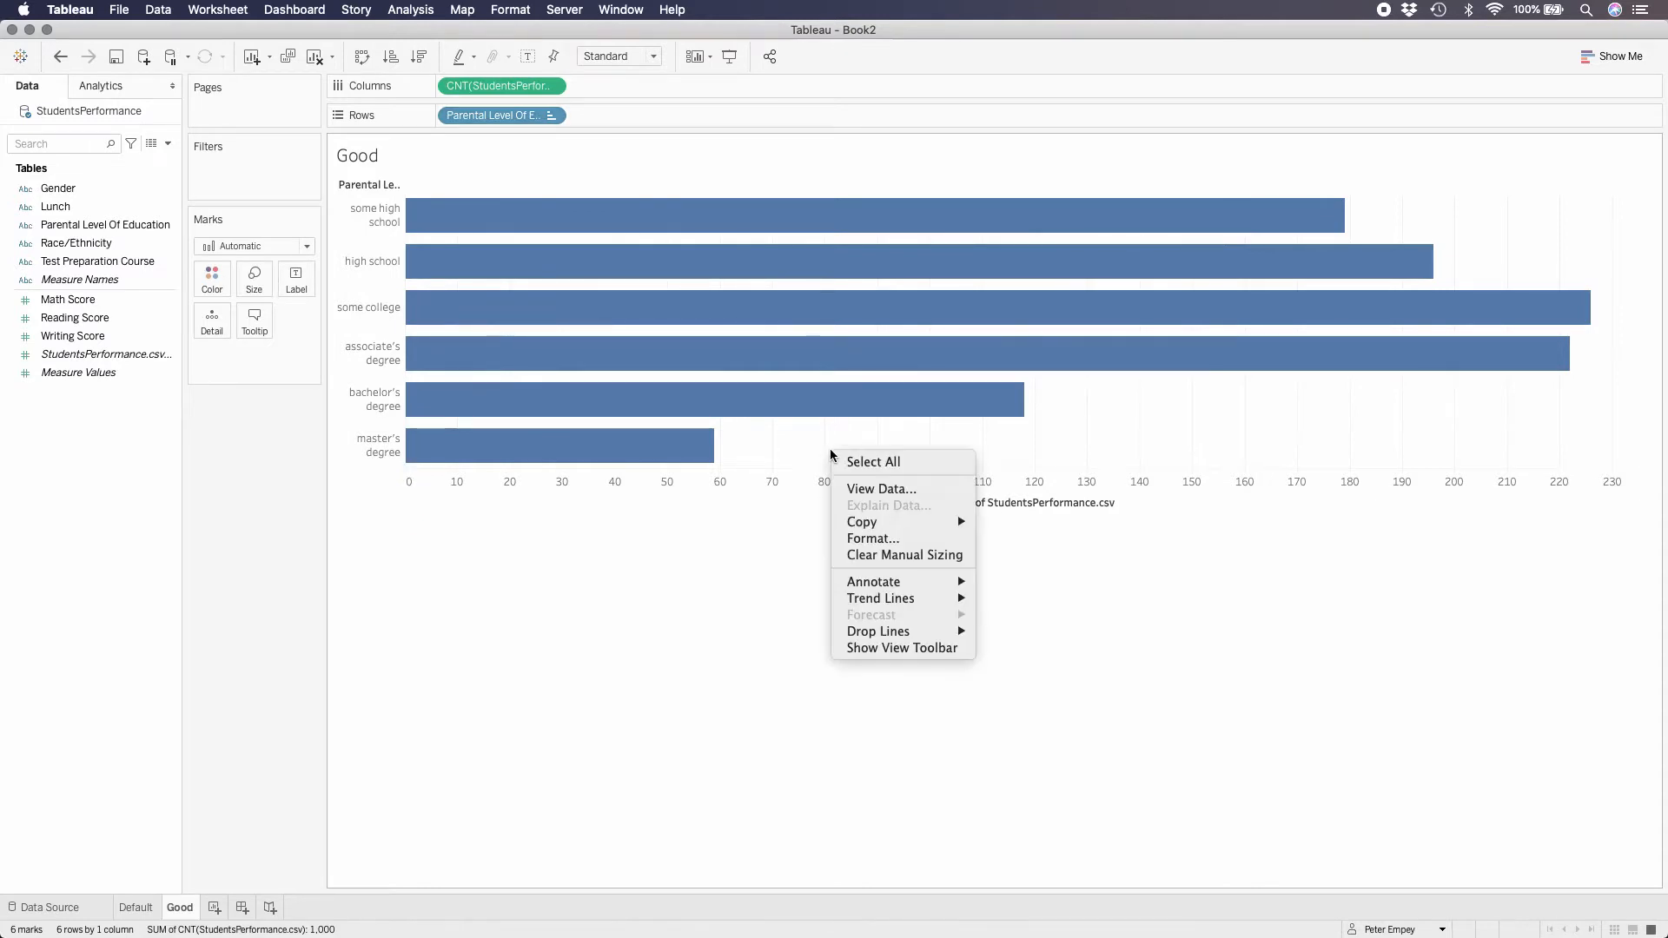
{"action": "left_click", "coordinate": [862, 537]}
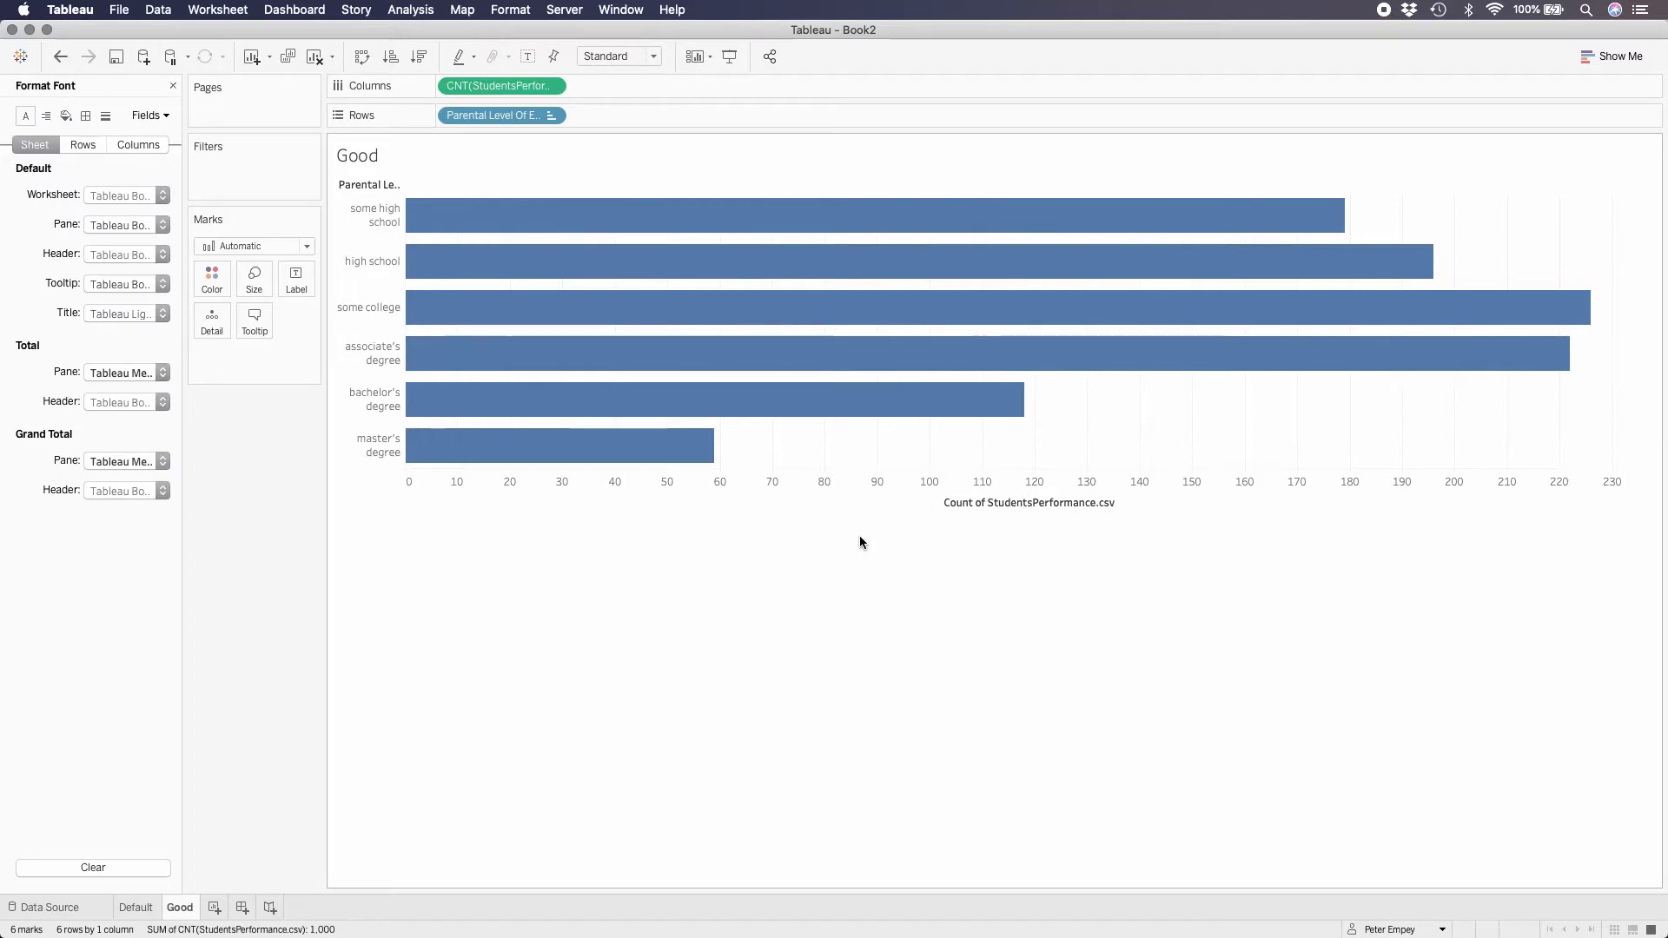
{"action": "left_click", "coordinate": [92, 119]}
{"action": "left_click", "coordinate": [104, 116]}
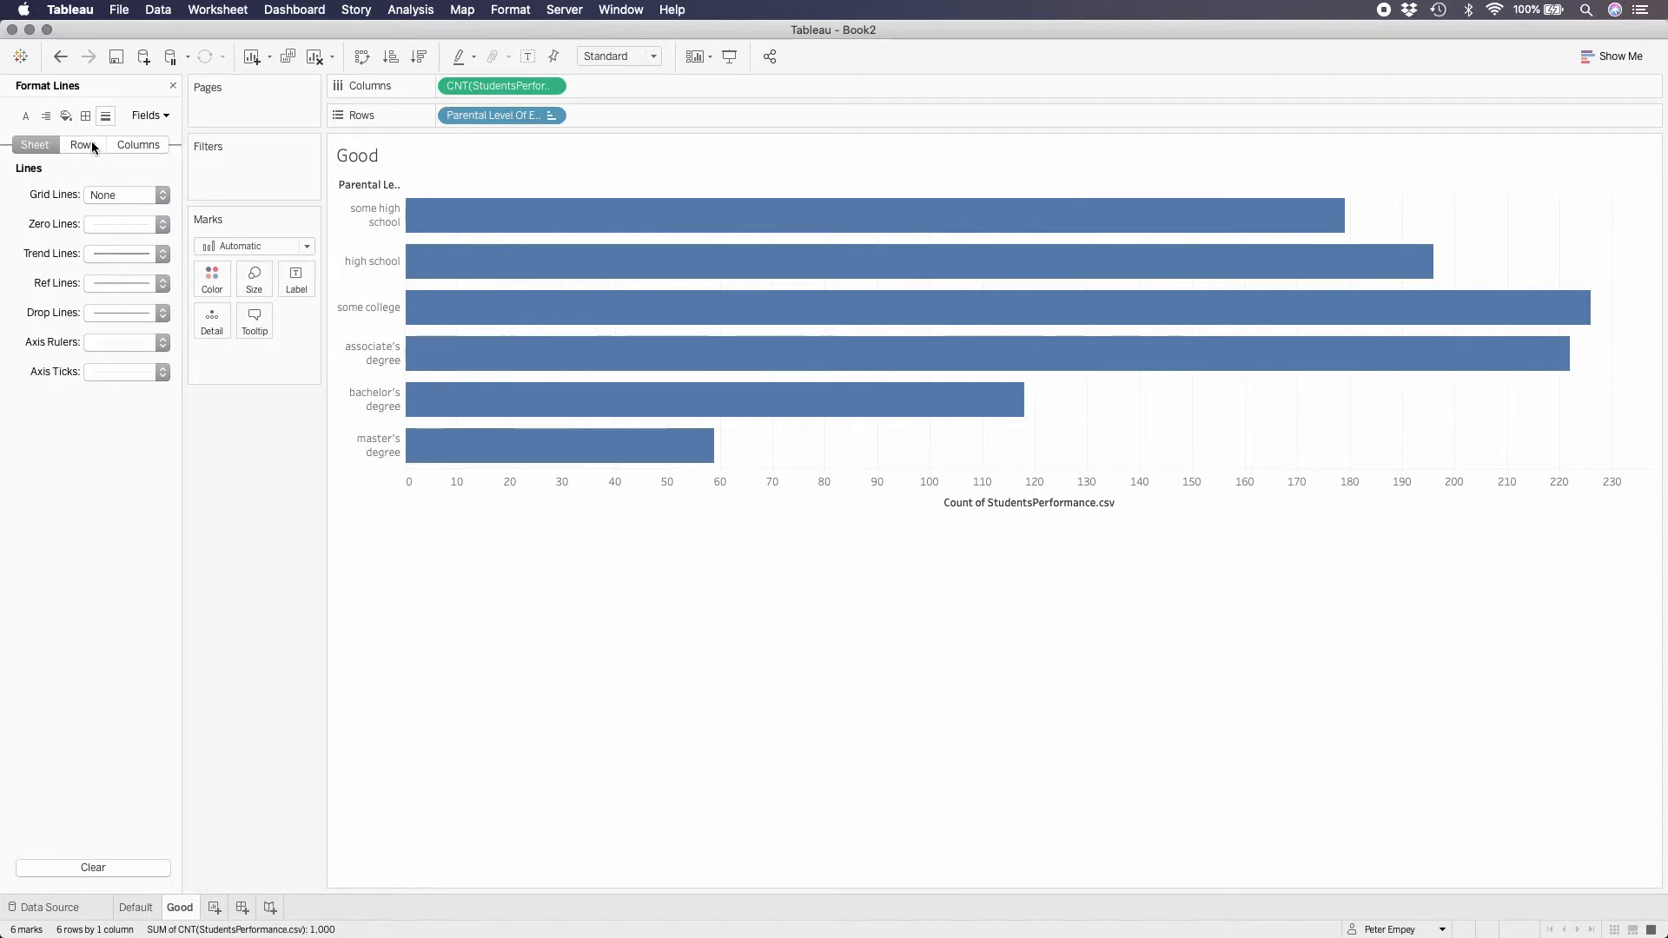
{"action": "left_click", "coordinate": [128, 144]}
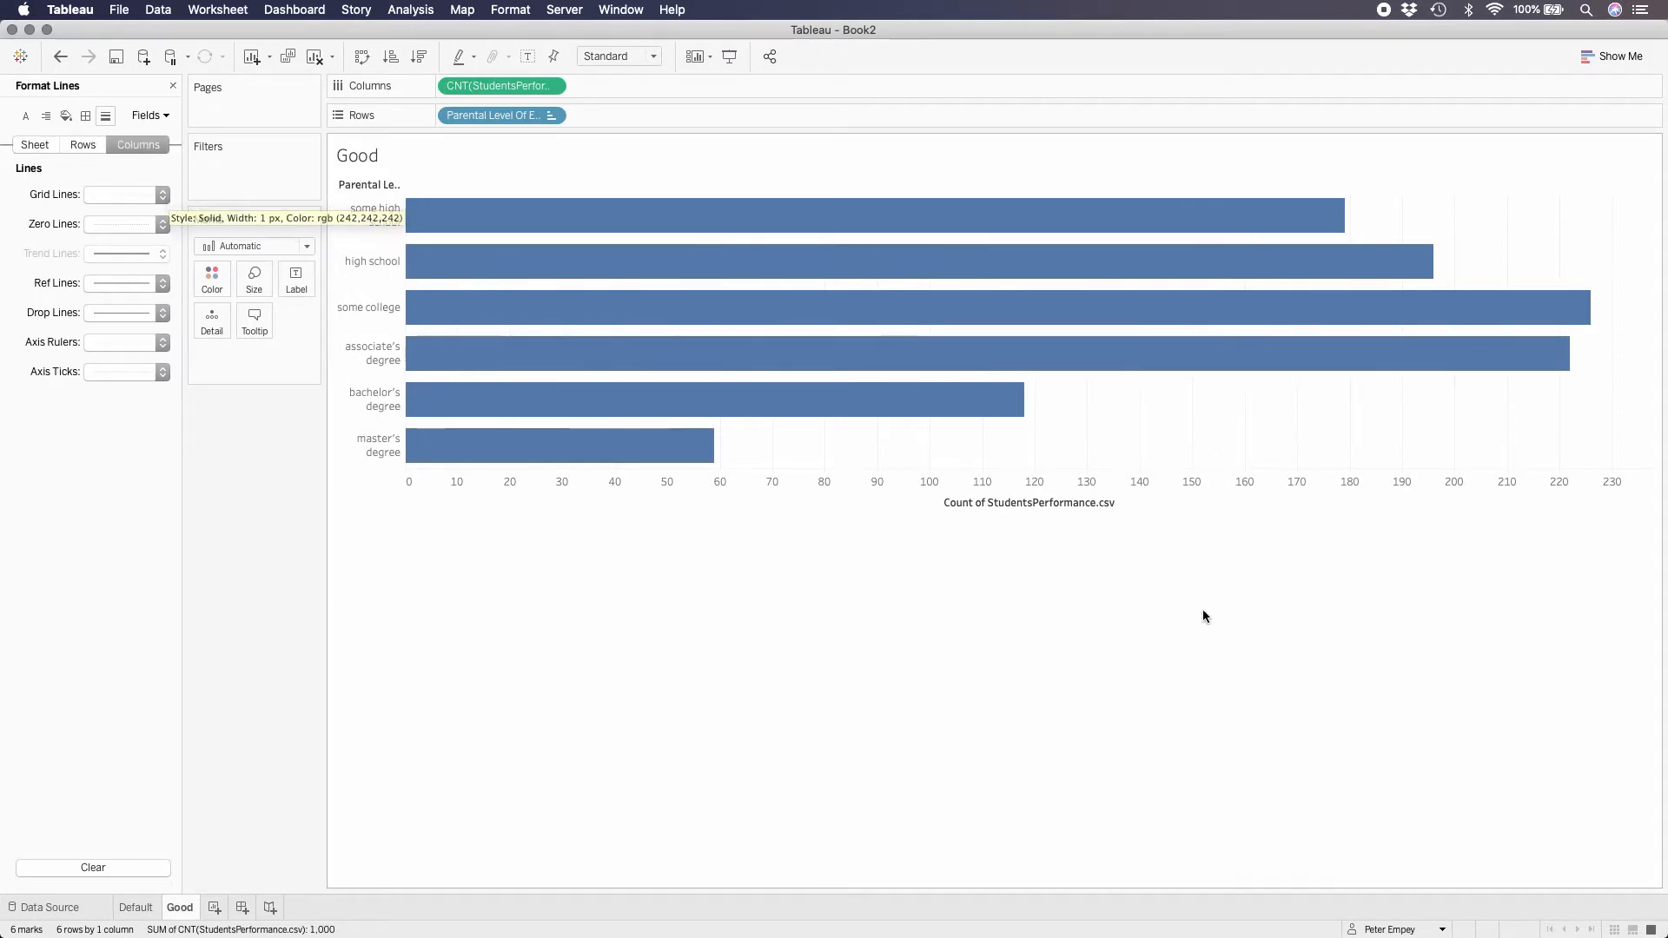
Step: Set the count axis's major tick marks to fixed with a tick interval of 50
{"action": "right_click", "coordinate": [804, 500]}
{"action": "left_click", "coordinate": [825, 512]}
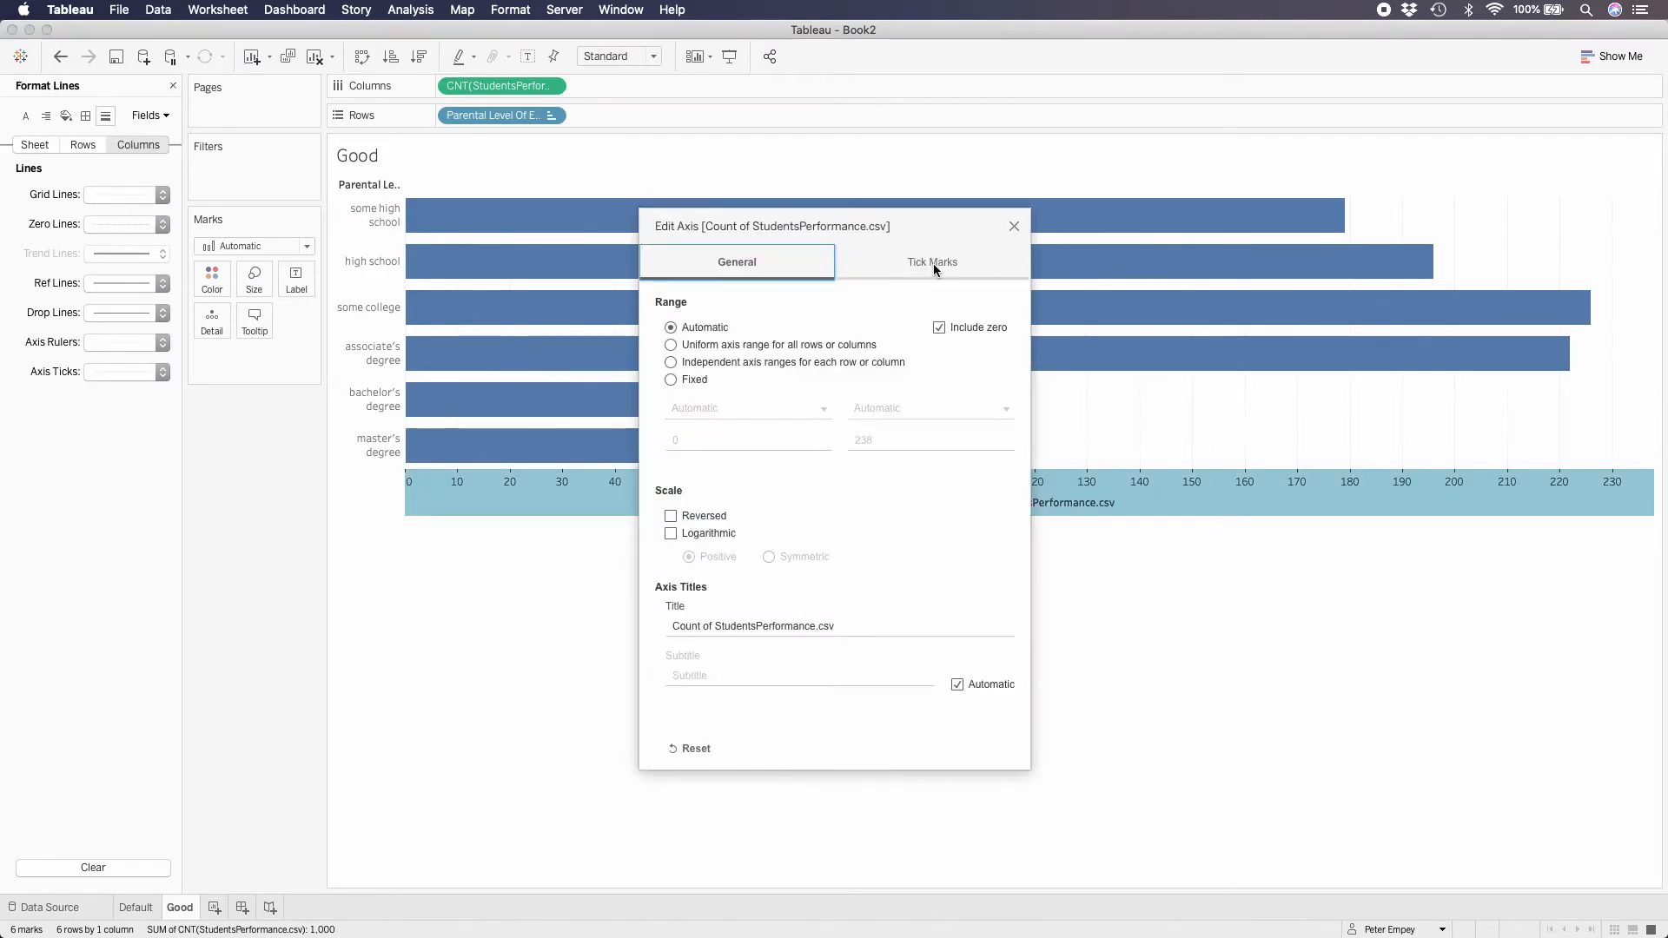
{"action": "left_click", "coordinate": [933, 263]}
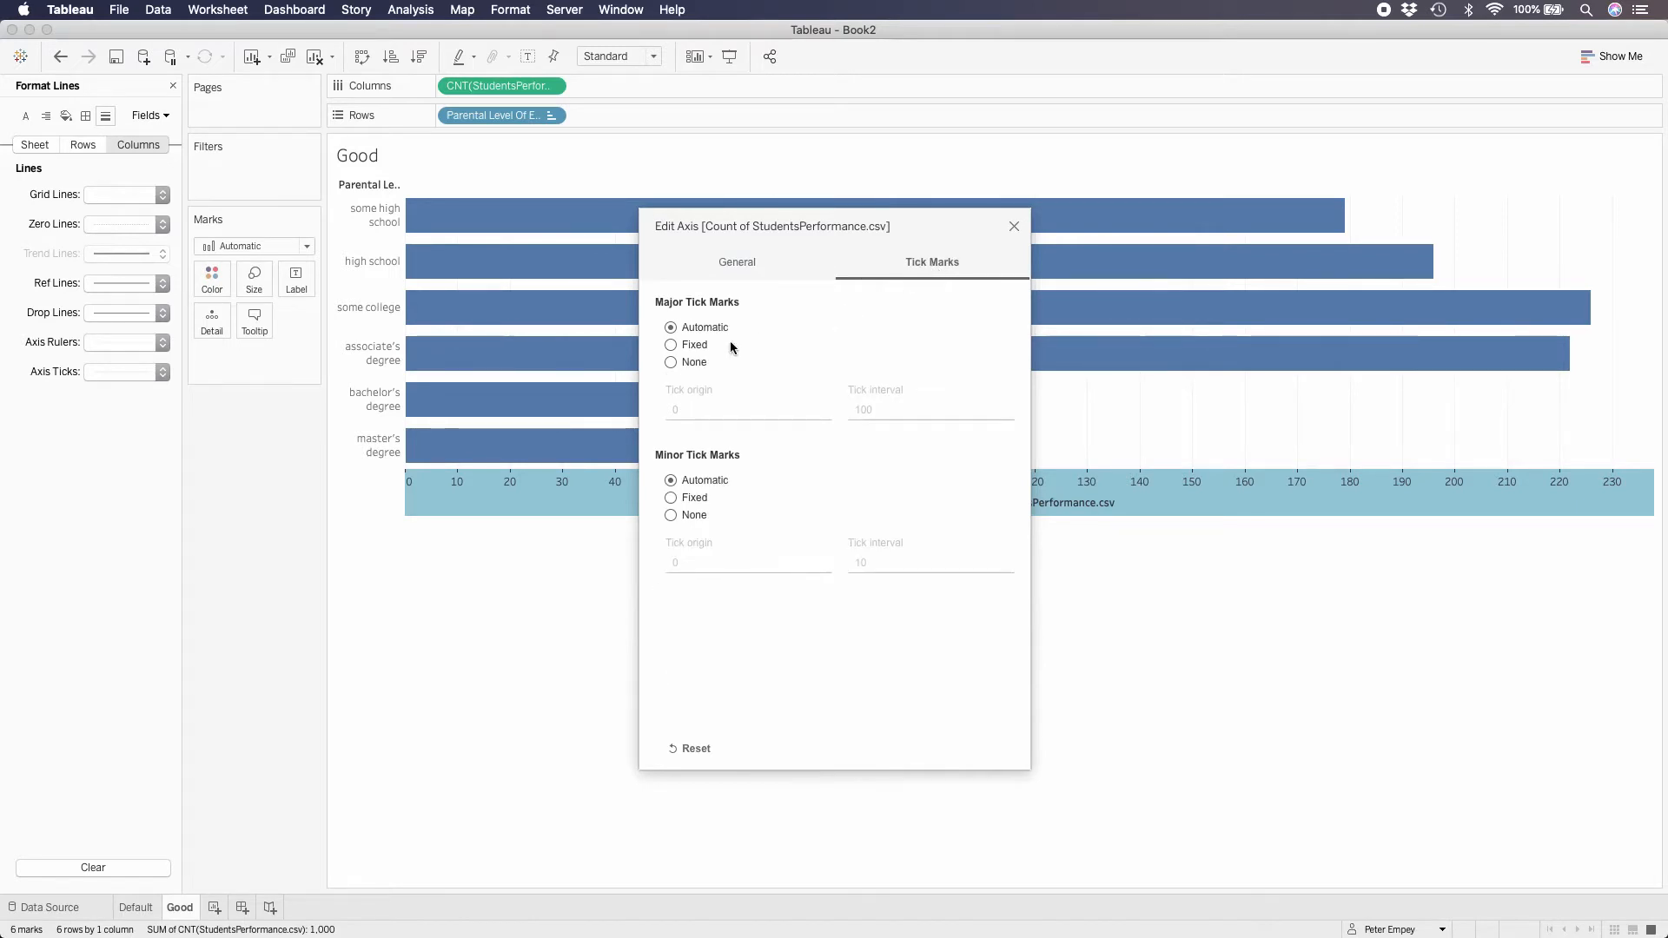
{"action": "left_click", "coordinate": [671, 345]}
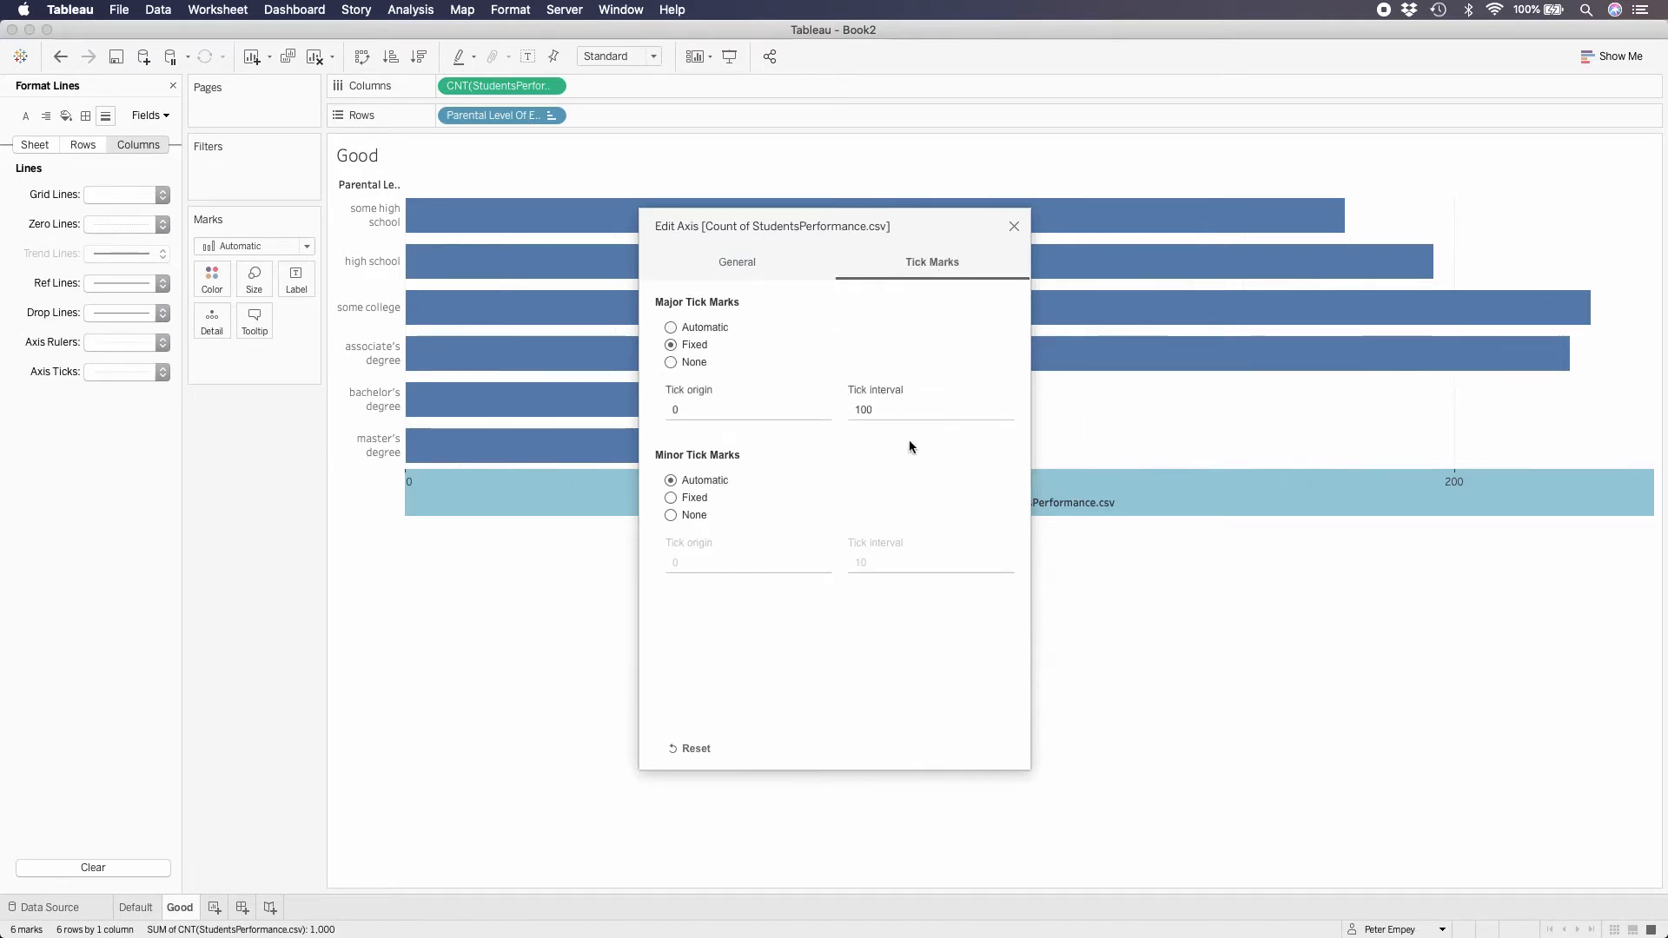
{"action": "left_click_drag", "start_coordinate": [910, 238], "coordinate": [807, 227]}
{"action": "double_click", "coordinate": [790, 401]}
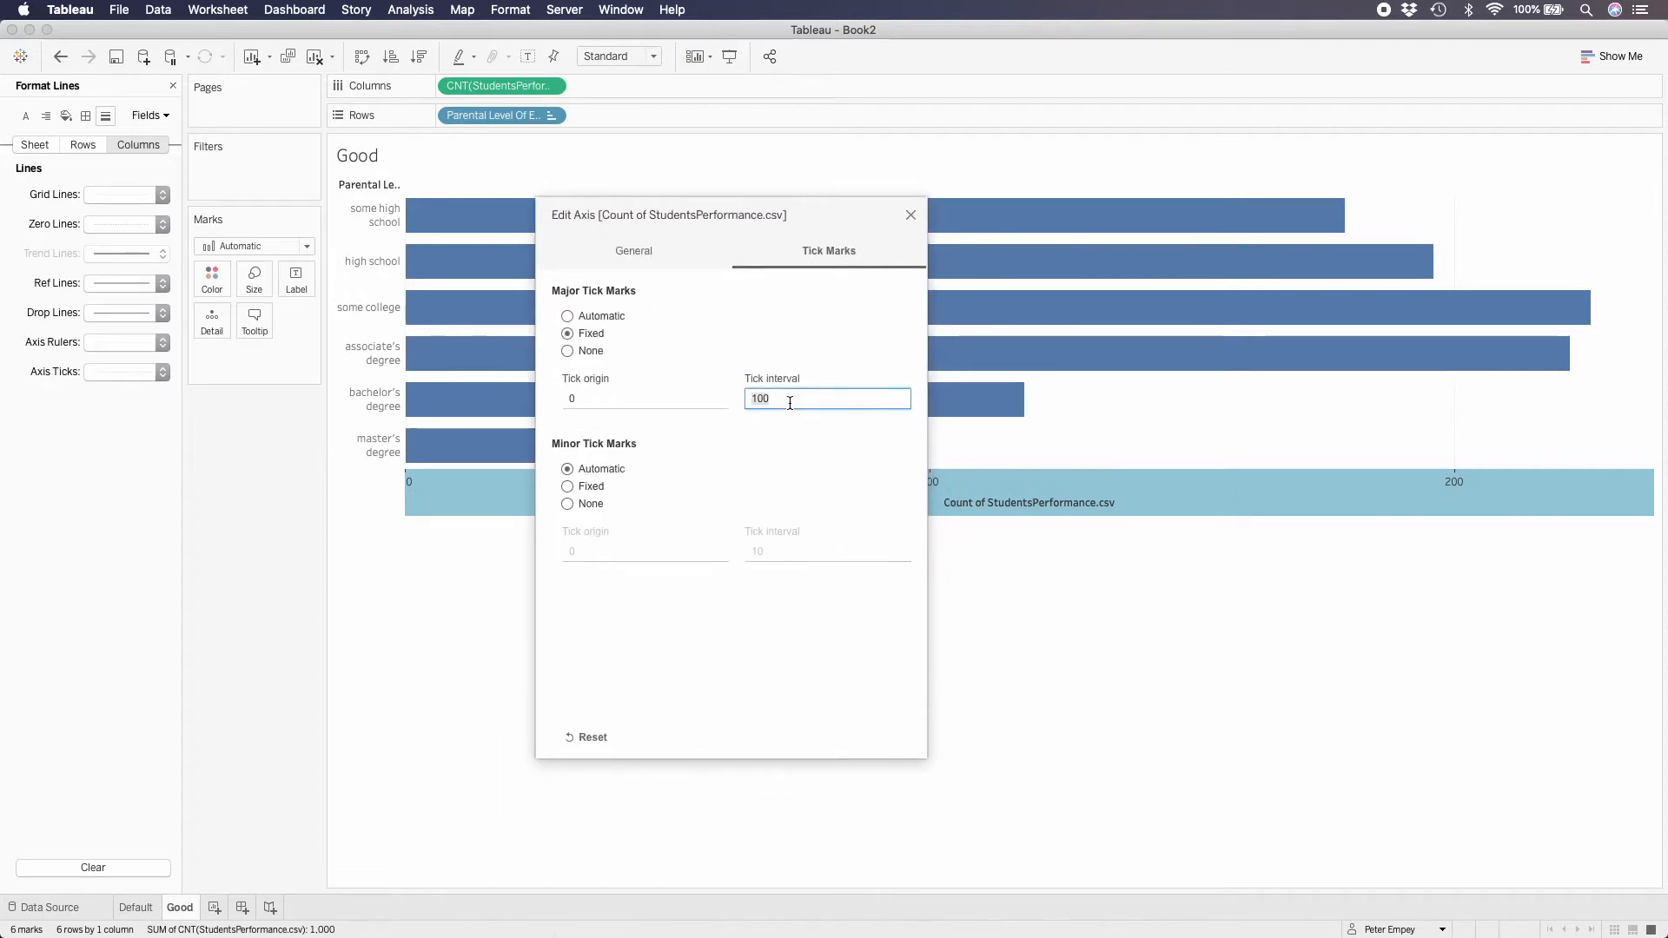
{"action": "type", "text": "50"}
{"action": "left_click", "coordinate": [815, 326]}
{"action": "left_click_drag", "start_coordinate": [801, 217], "coordinate": [868, 306]}
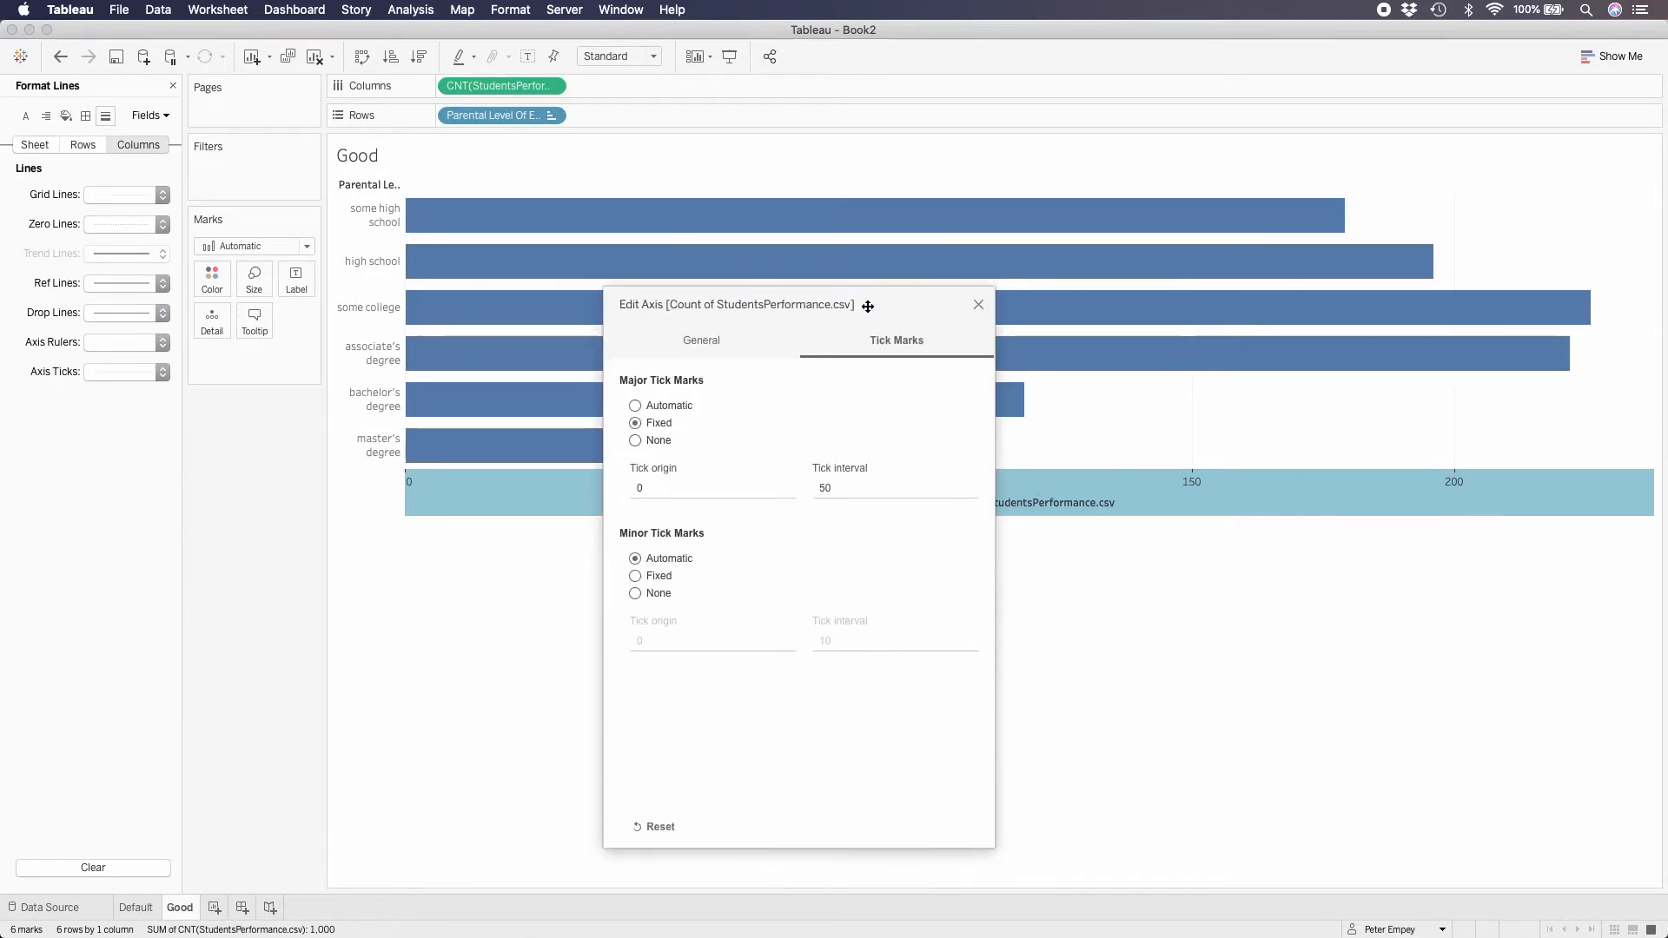
{"action": "left_click", "coordinate": [979, 305]}
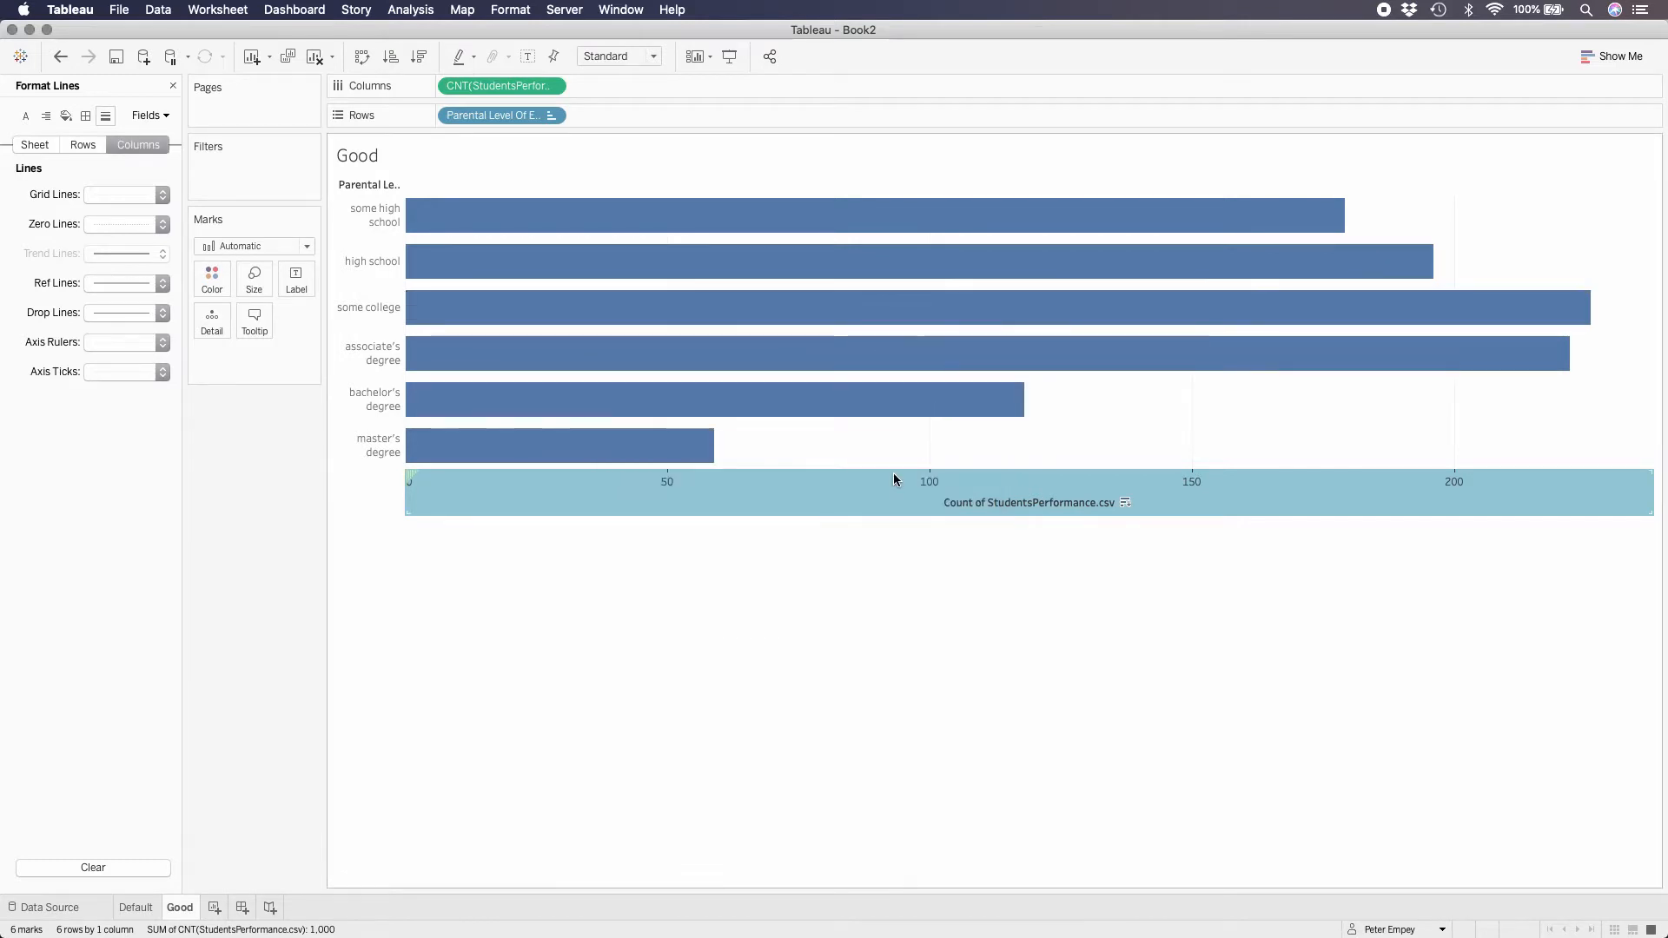
Step: Change the count axis title to "Number of Students"
{"action": "right_click", "coordinate": [1005, 508]}
{"action": "left_click", "coordinate": [1022, 522]}
{"action": "left_click", "coordinate": [841, 629]}
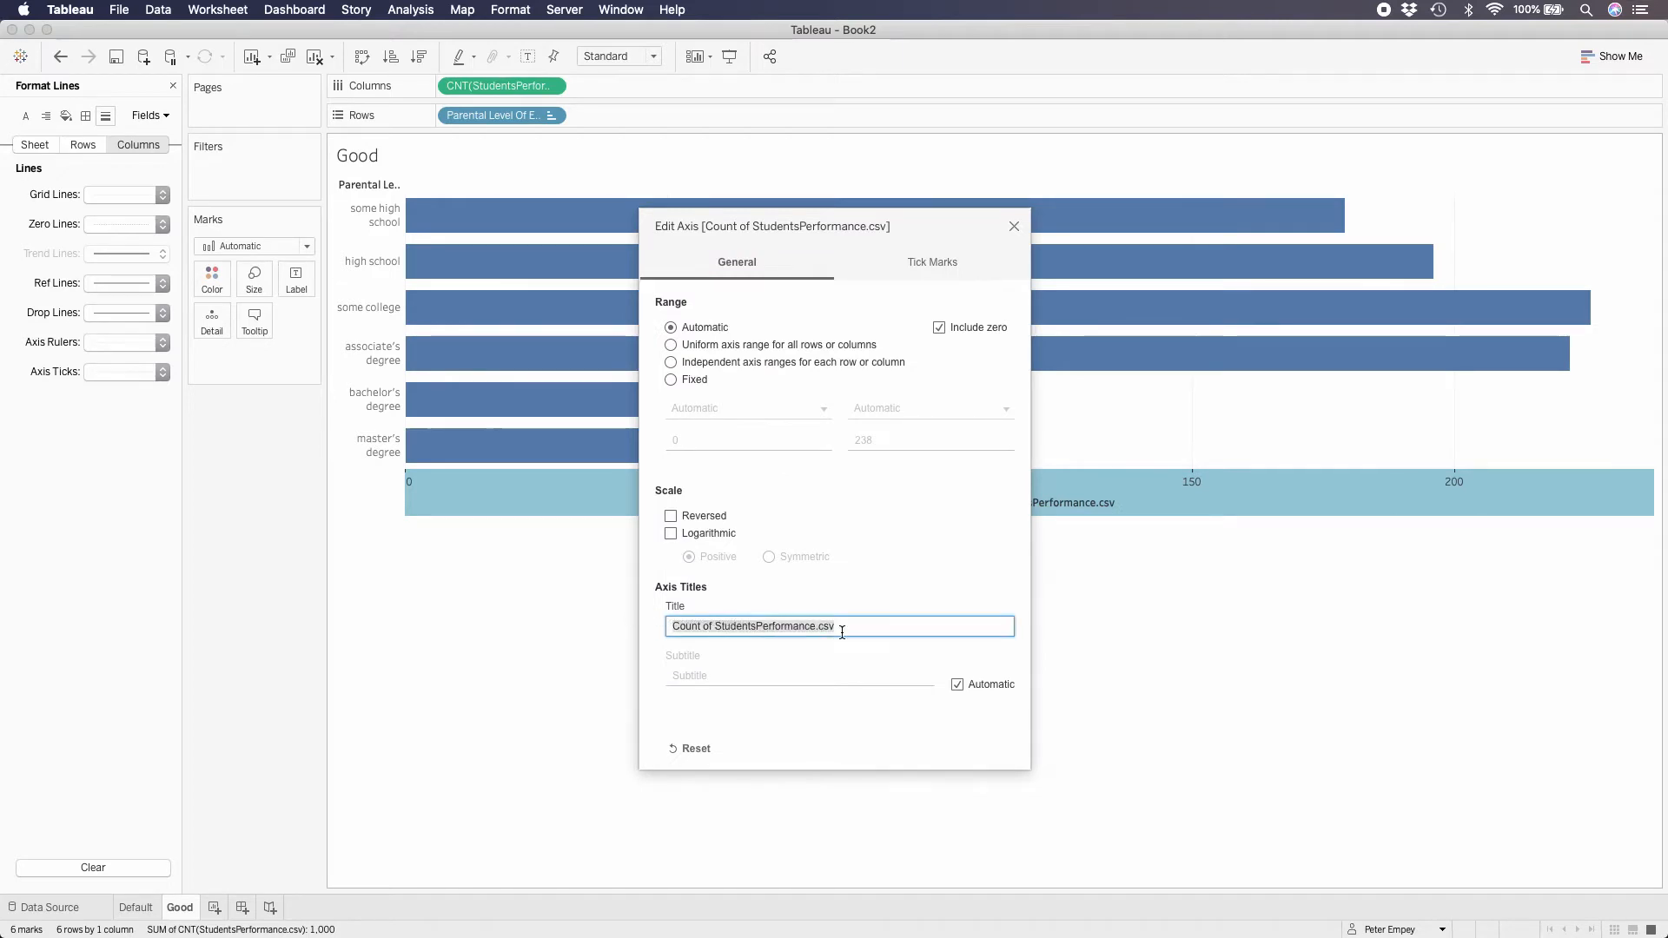
{"action": "type", "text": "Number of "}
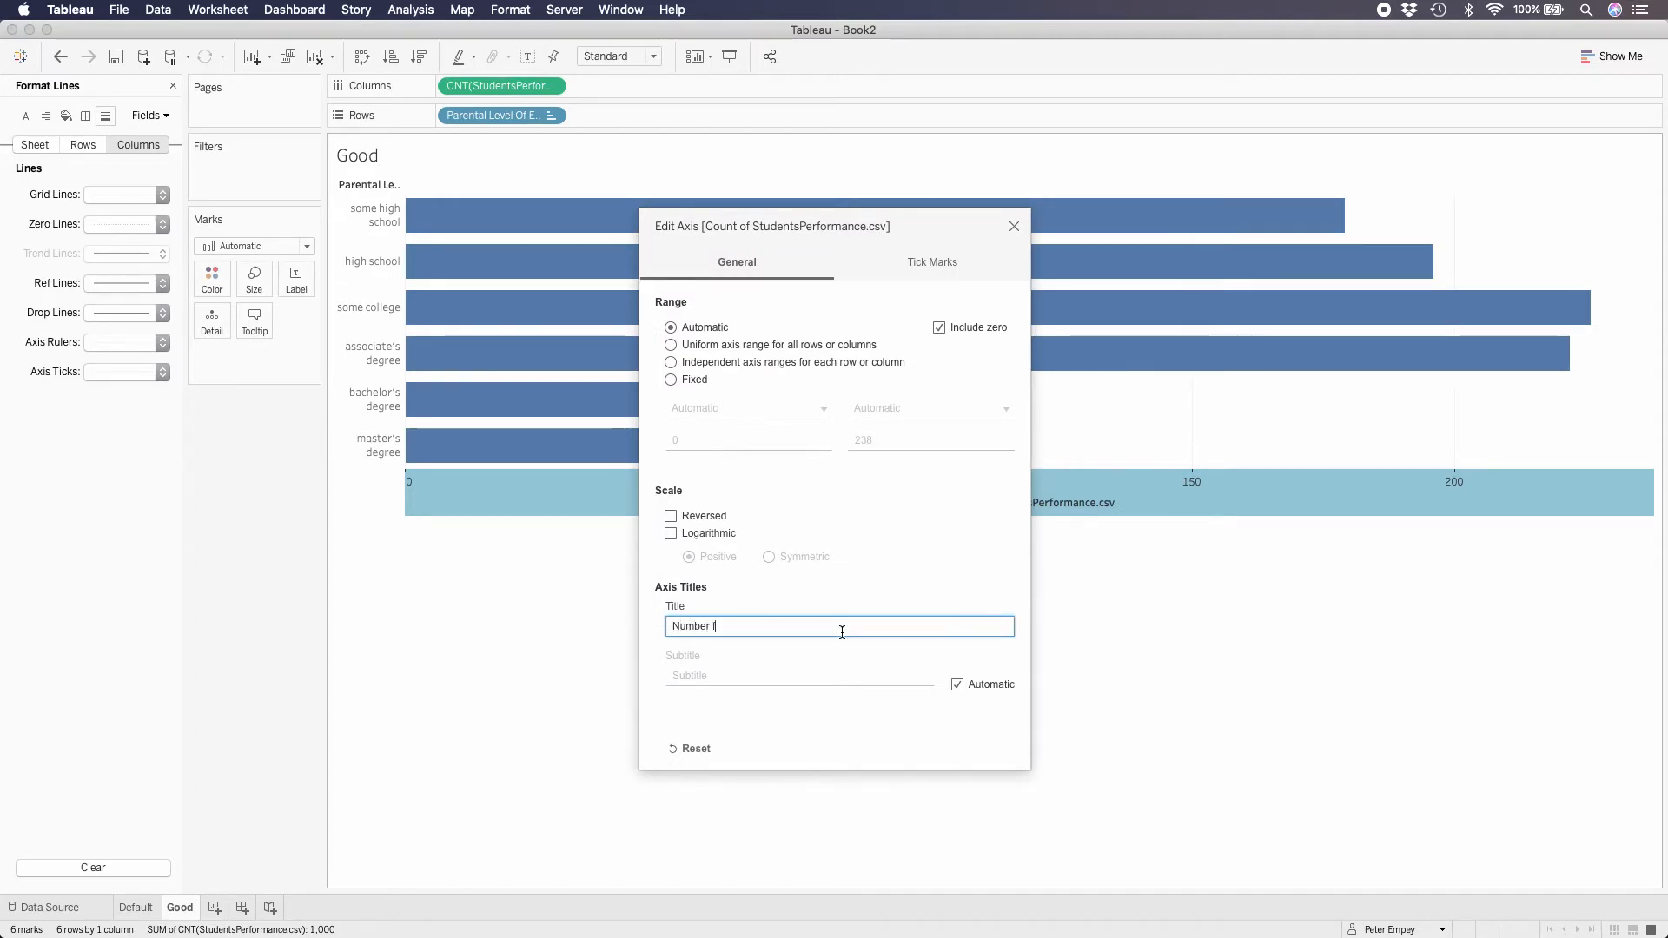
{"action": "type", "text": "Students"}
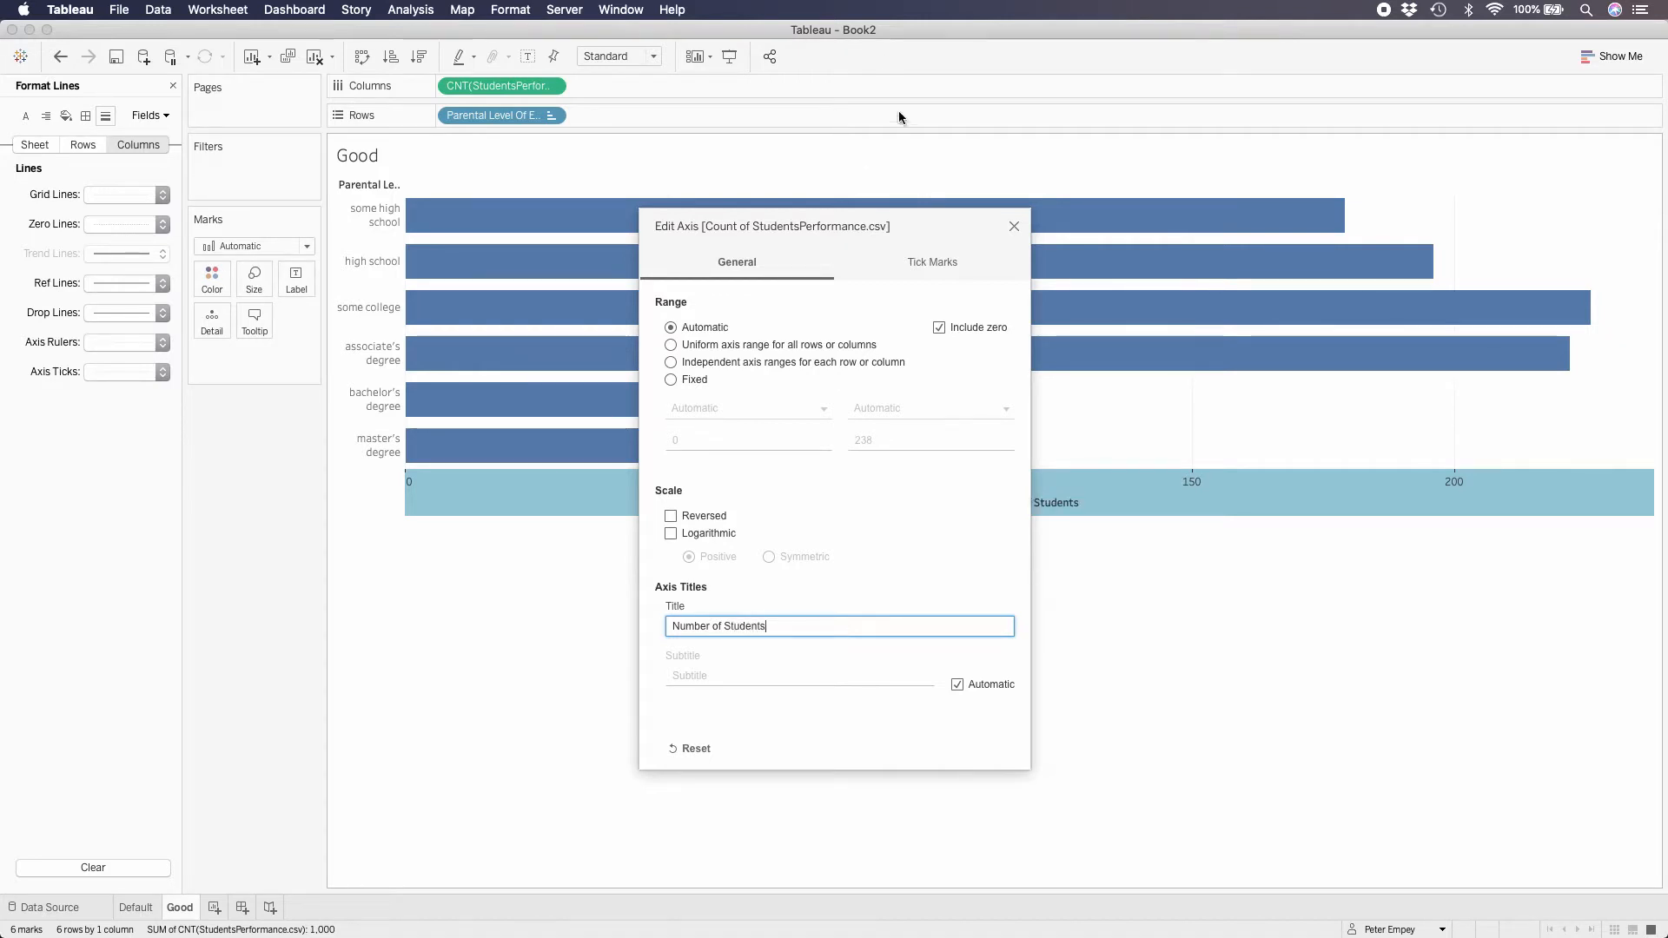
{"action": "left_click", "coordinate": [1013, 226]}
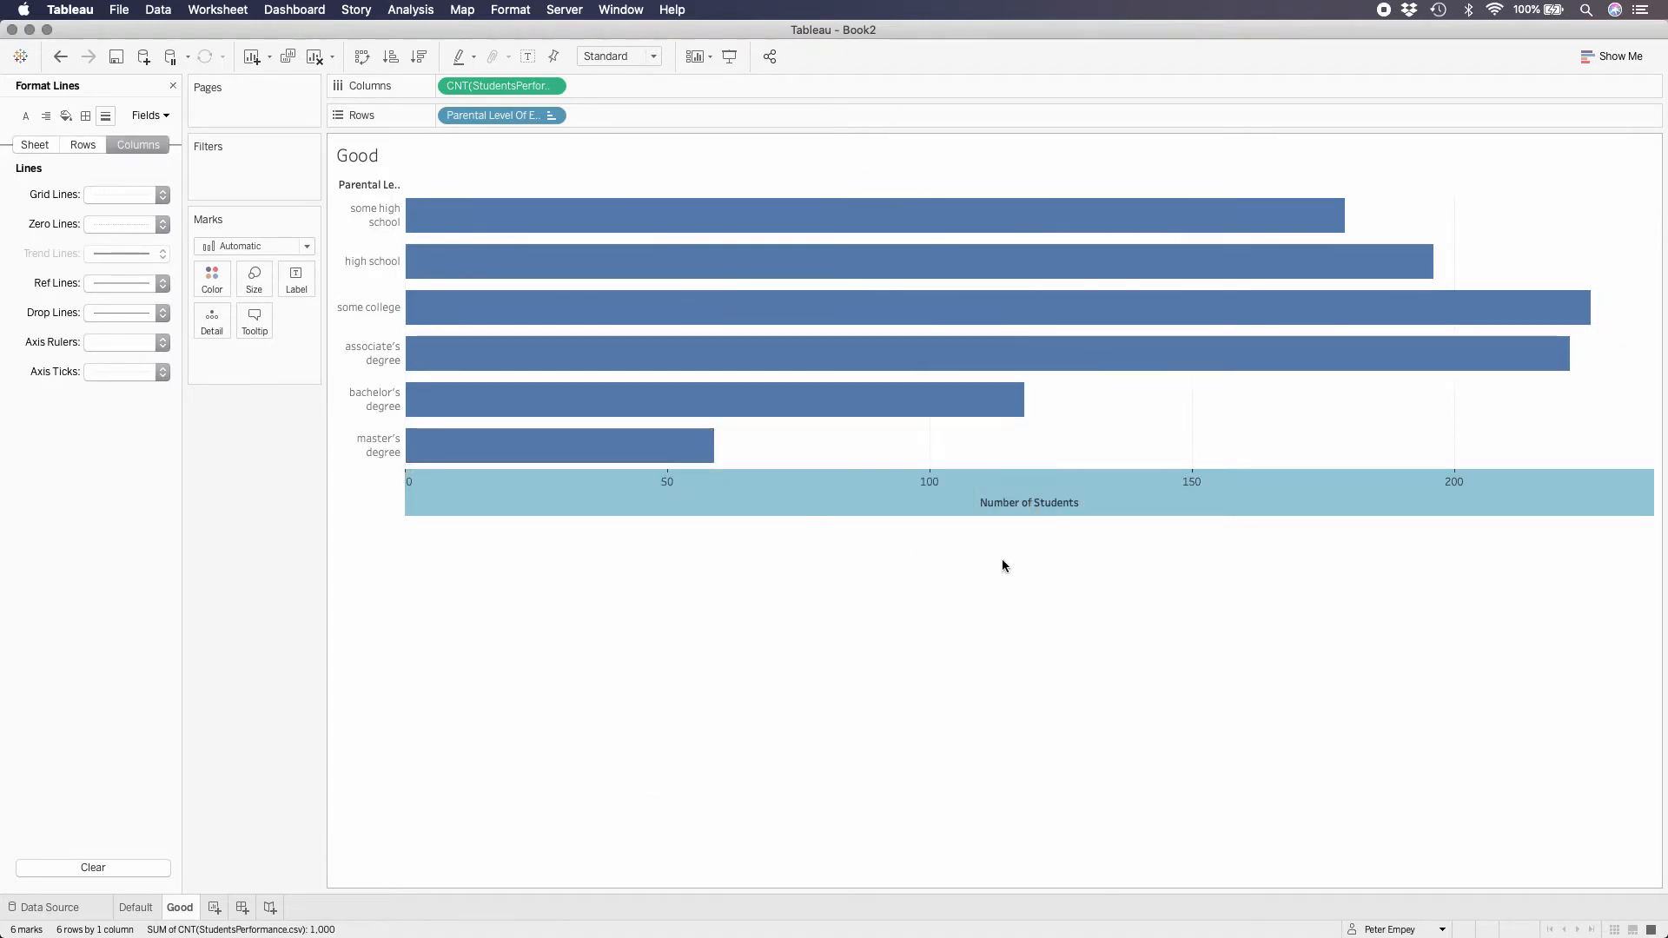
{"action": "left_click", "coordinate": [951, 591]}
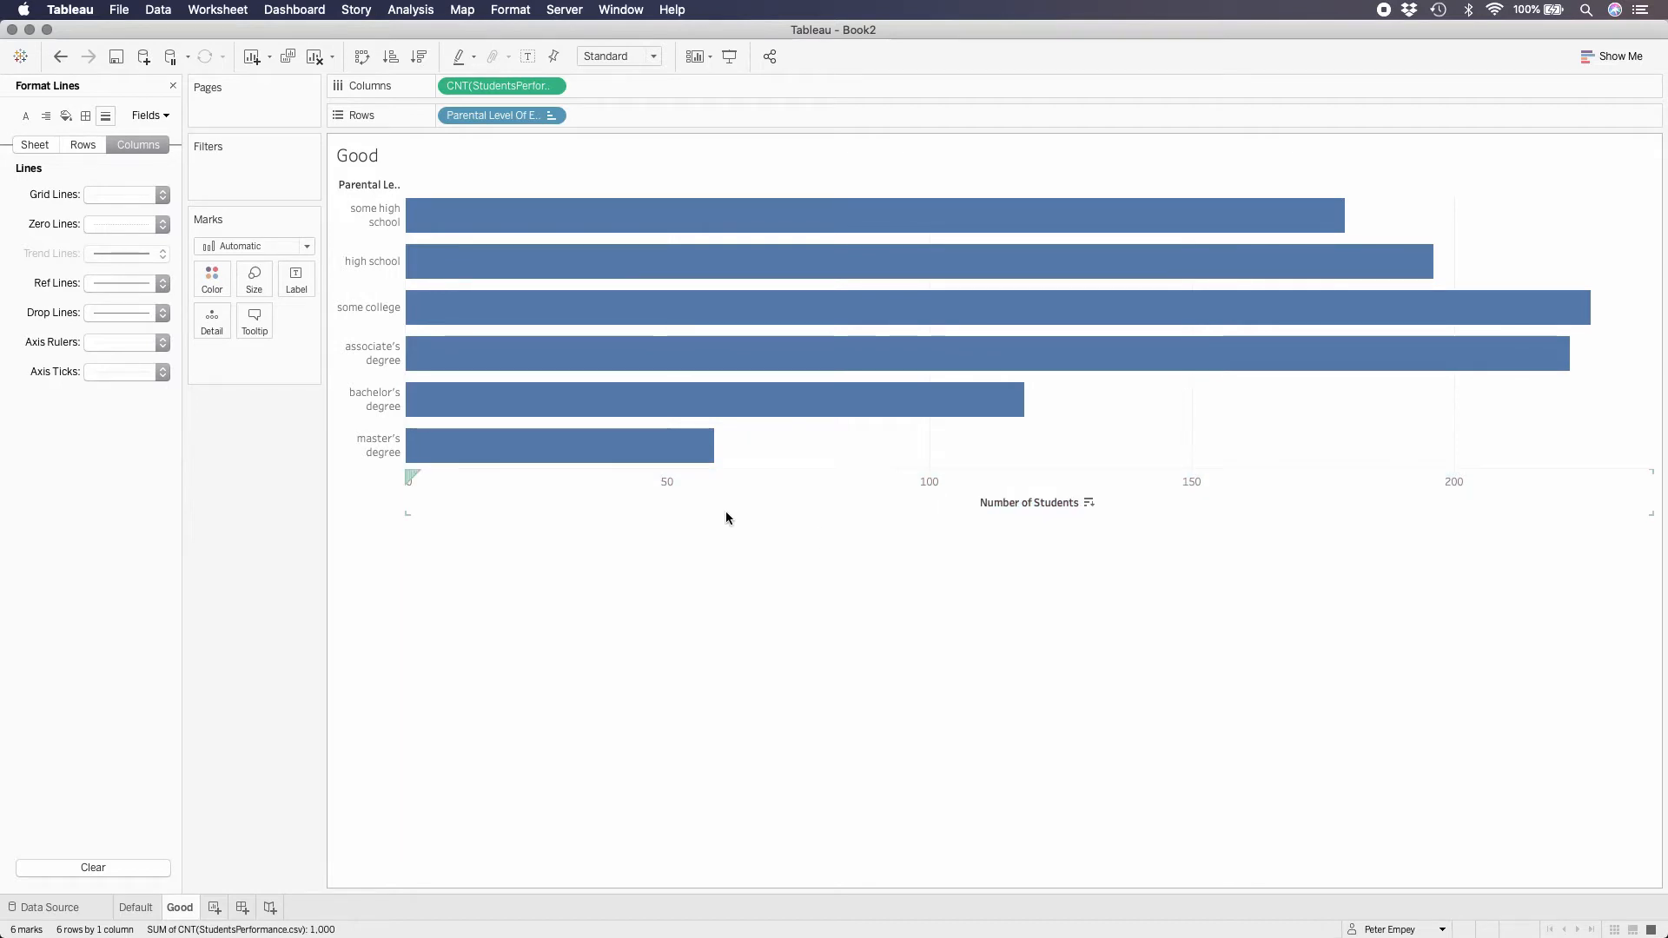
Step: Set the count axis's default font color to a light gray
{"action": "right_click", "coordinate": [859, 499]}
{"action": "left_click", "coordinate": [879, 578]}
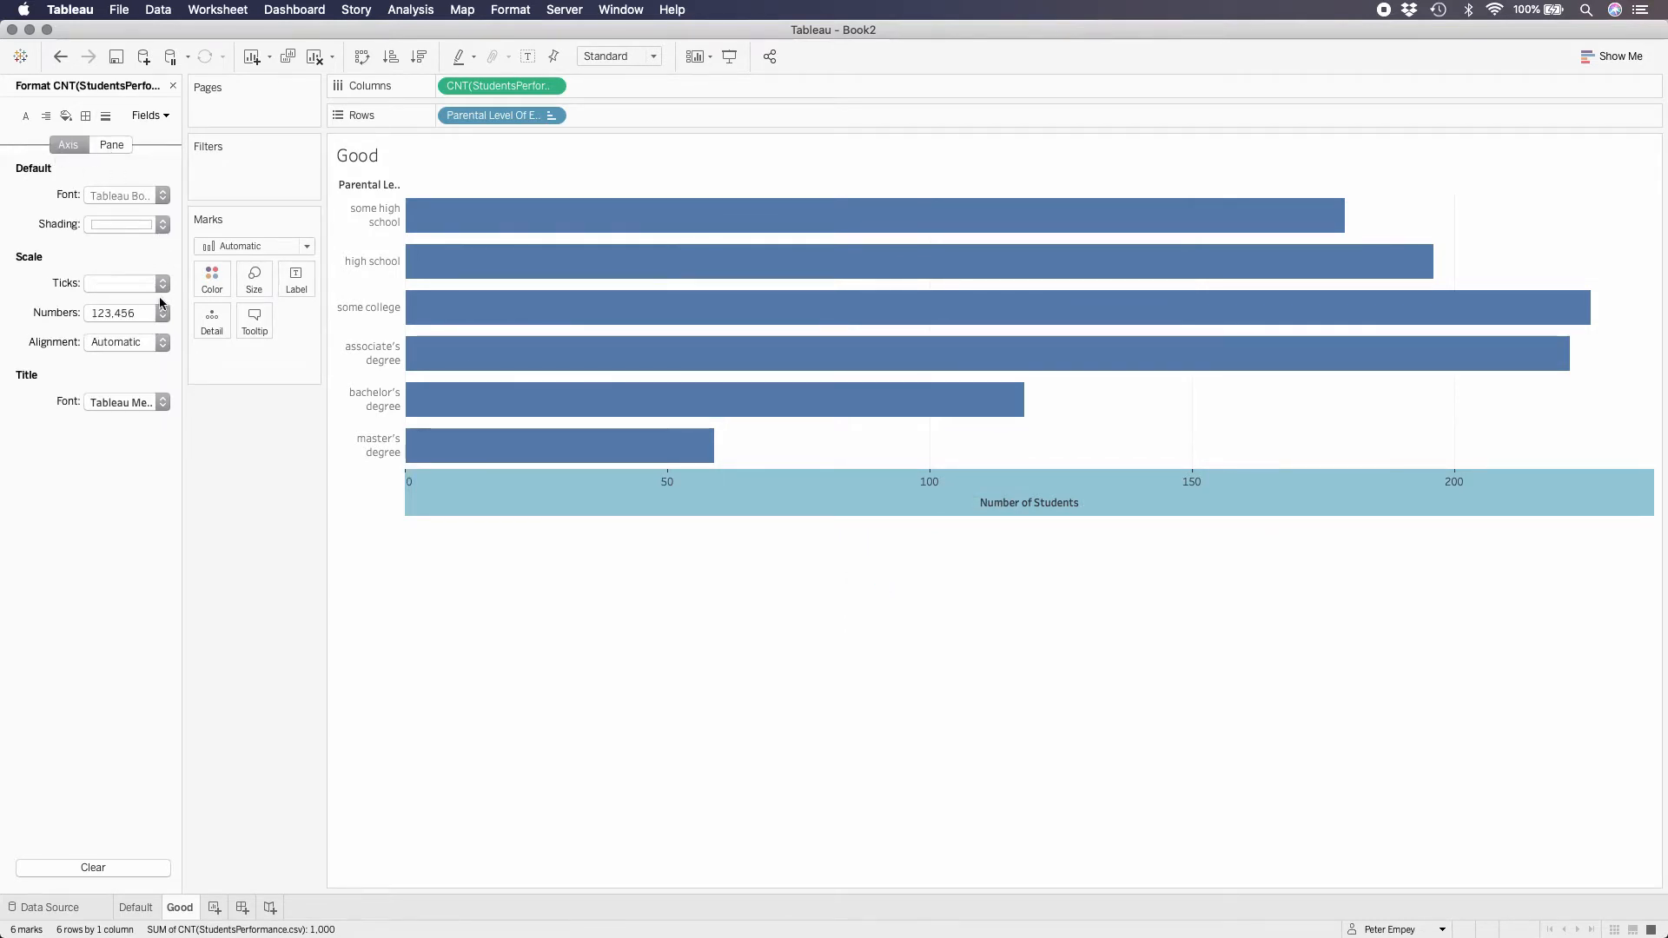
{"action": "left_click", "coordinate": [163, 194]}
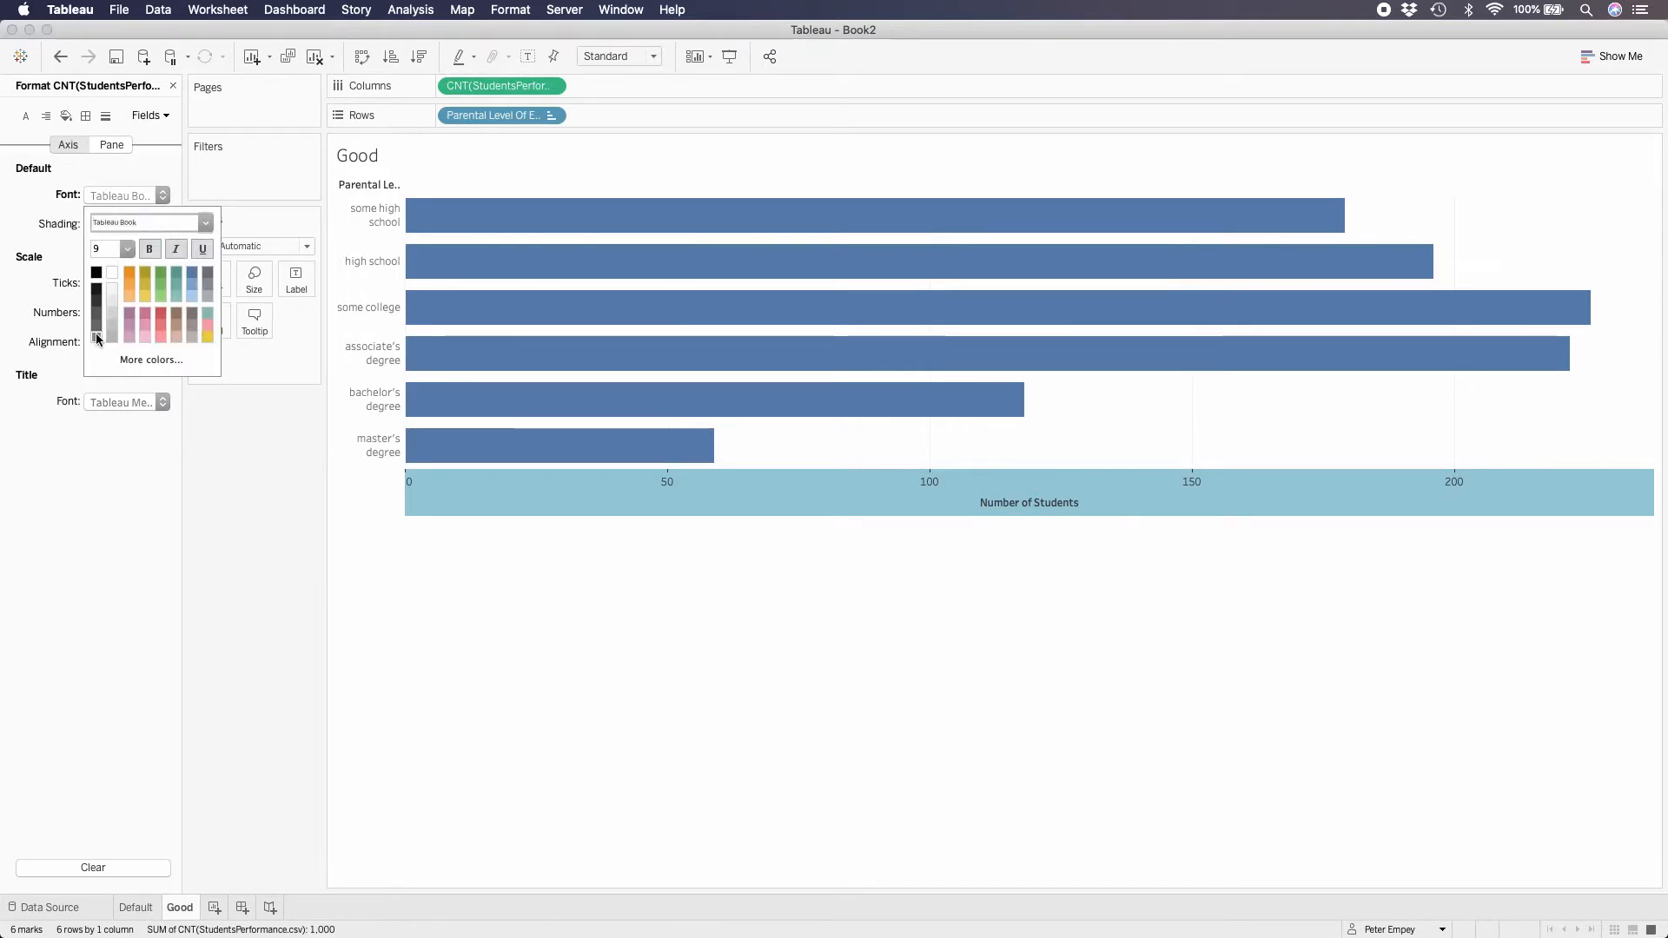
{"action": "left_click", "coordinate": [792, 658]}
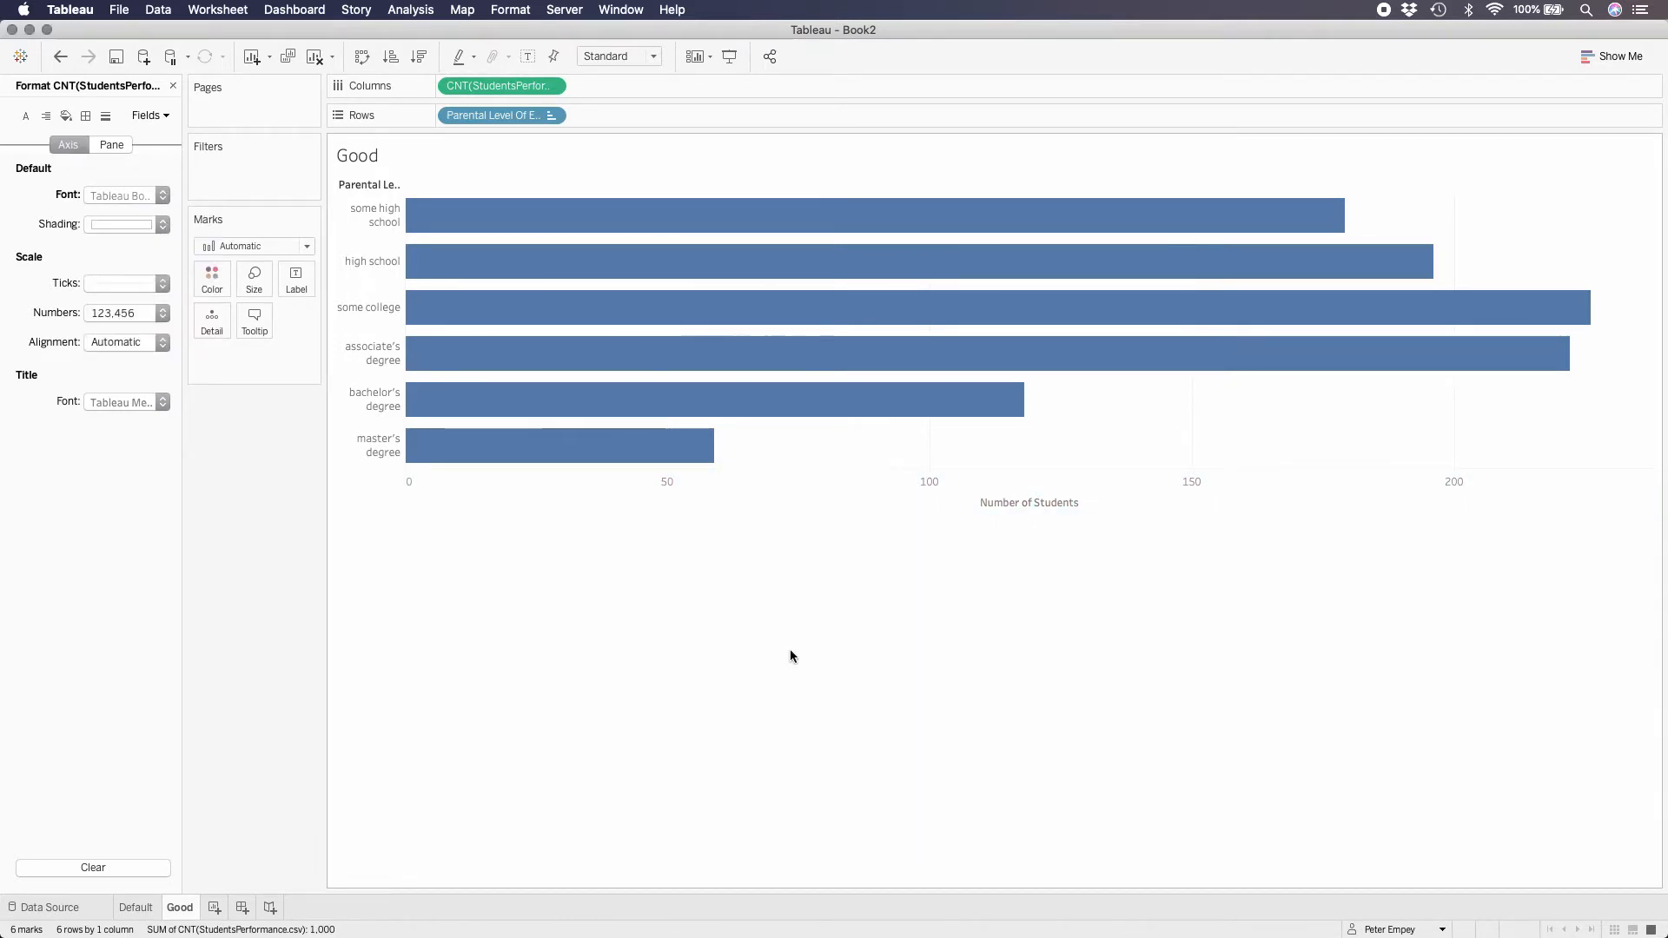
Step: Set the education level labels to font size 12 in dark gray and widen their column so each label fits on one line
{"action": "mouse_move", "coordinate": [414, 432]}
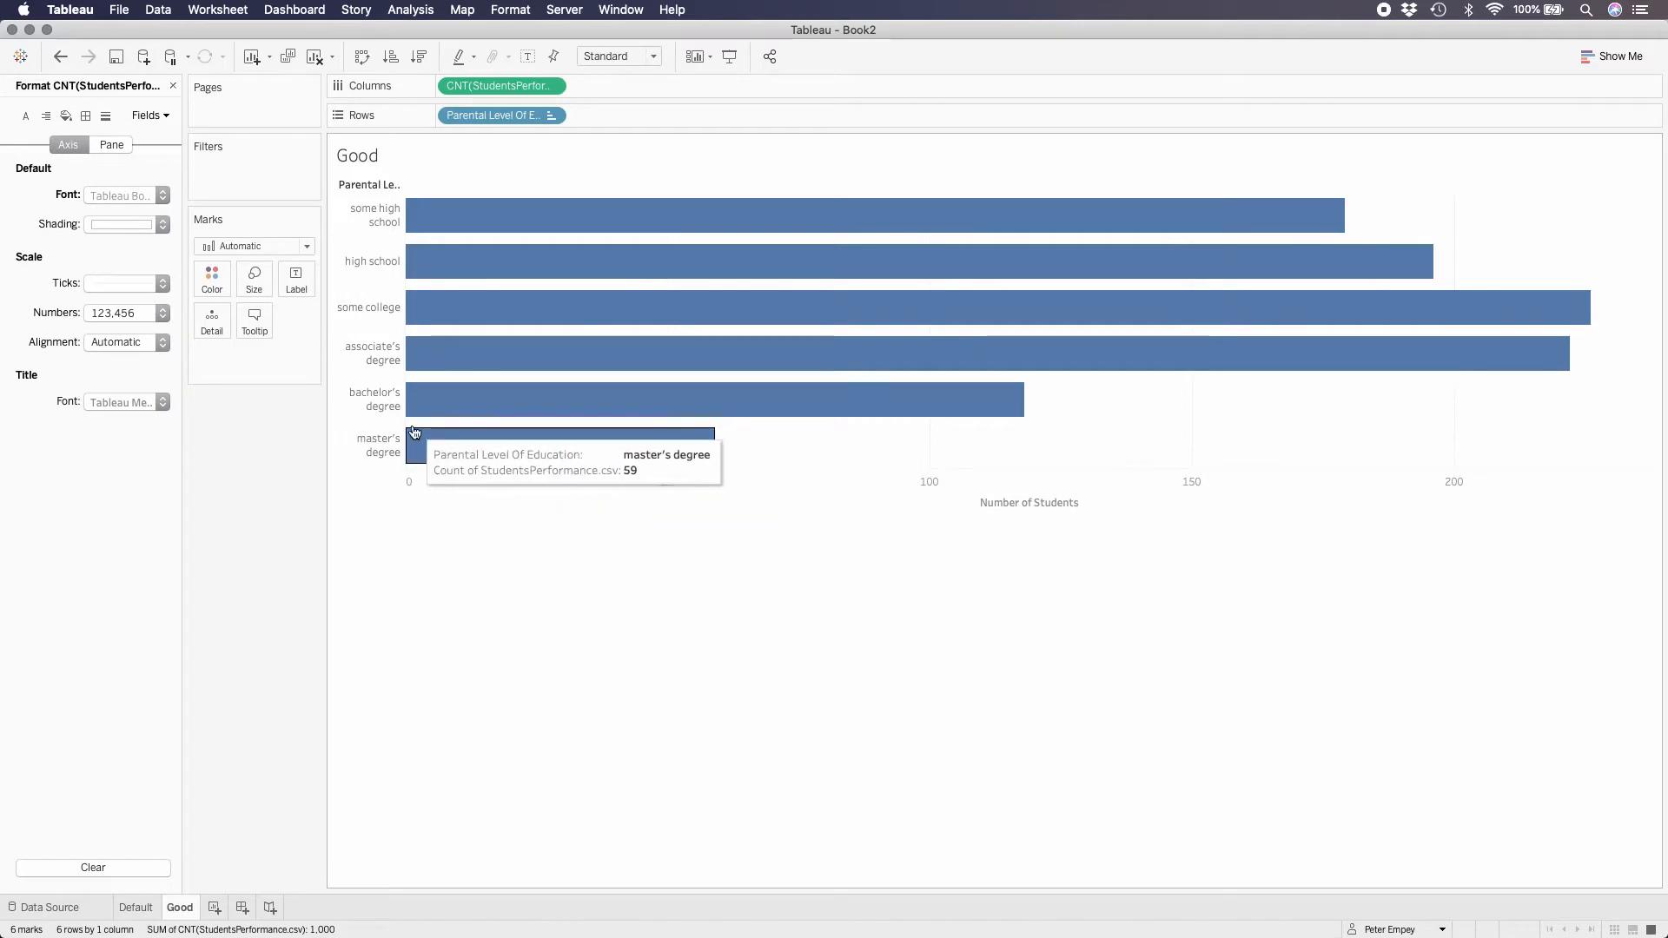
{"action": "right_click", "coordinate": [373, 312]}
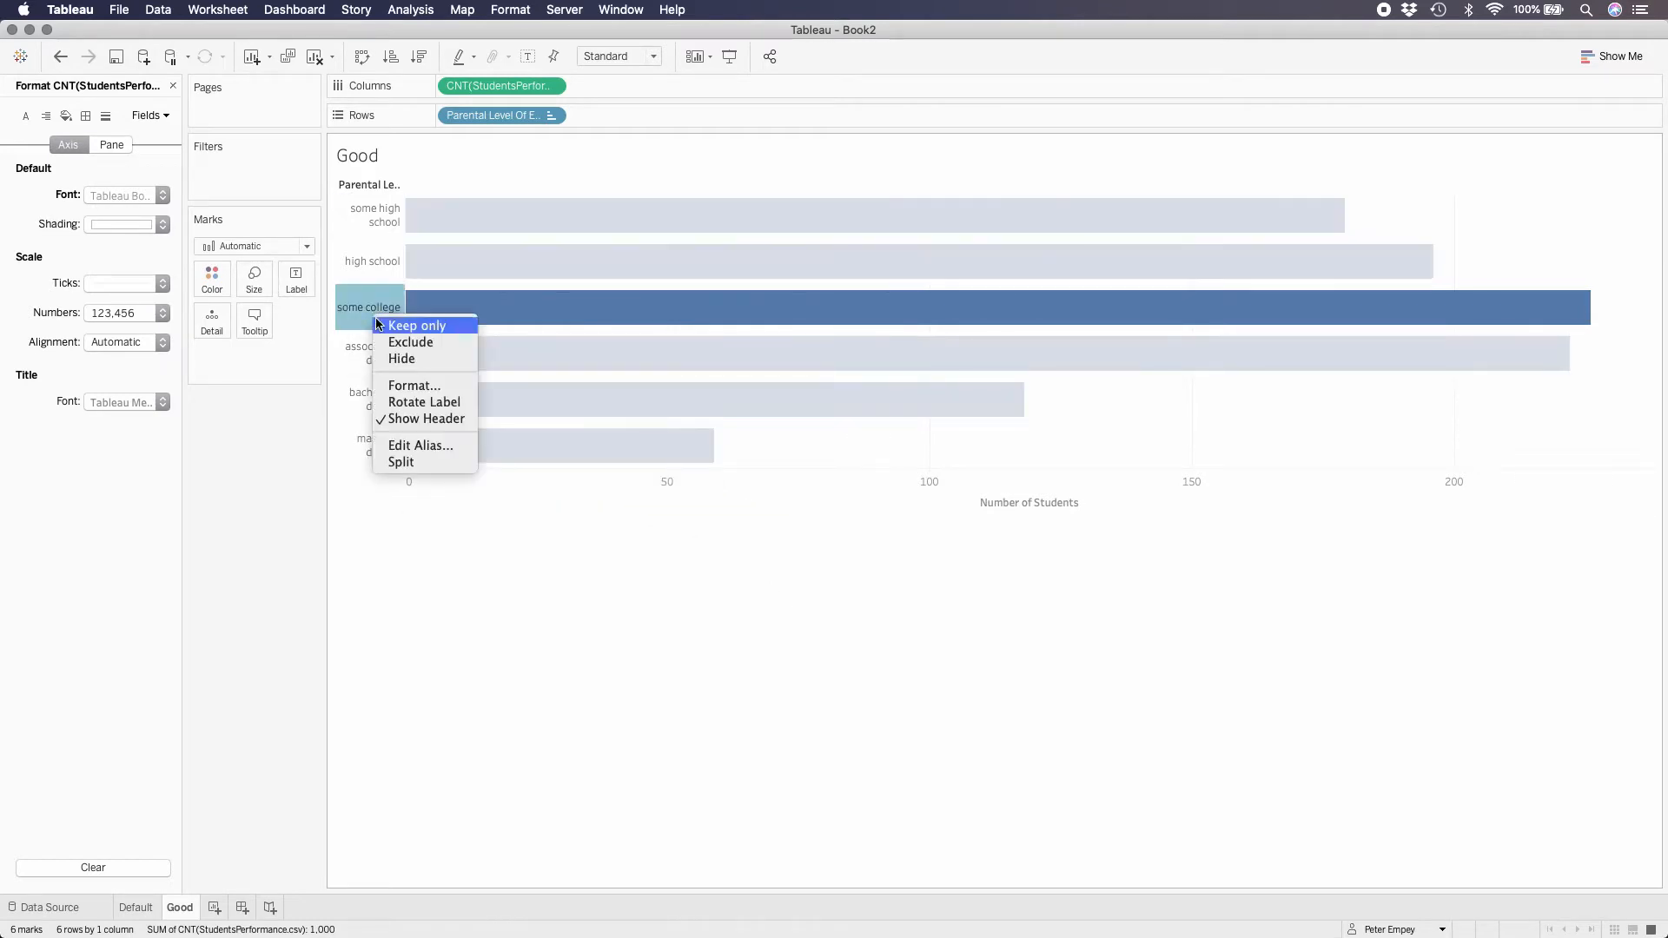
{"action": "left_click", "coordinate": [406, 383]}
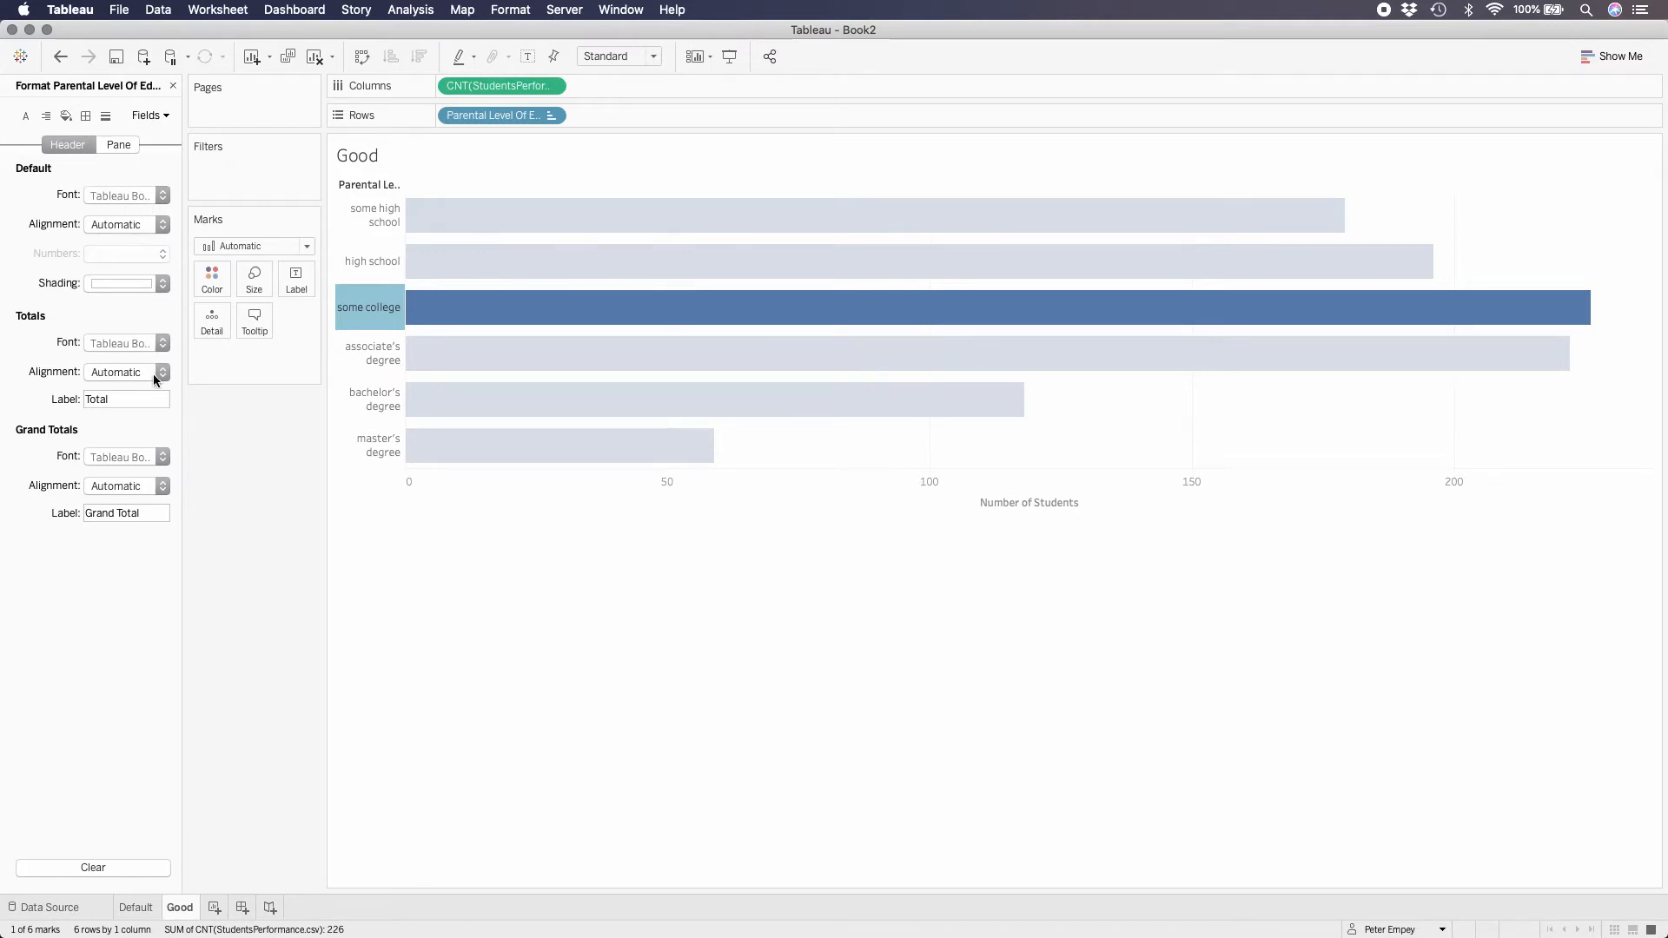
{"action": "left_click", "coordinate": [163, 194]}
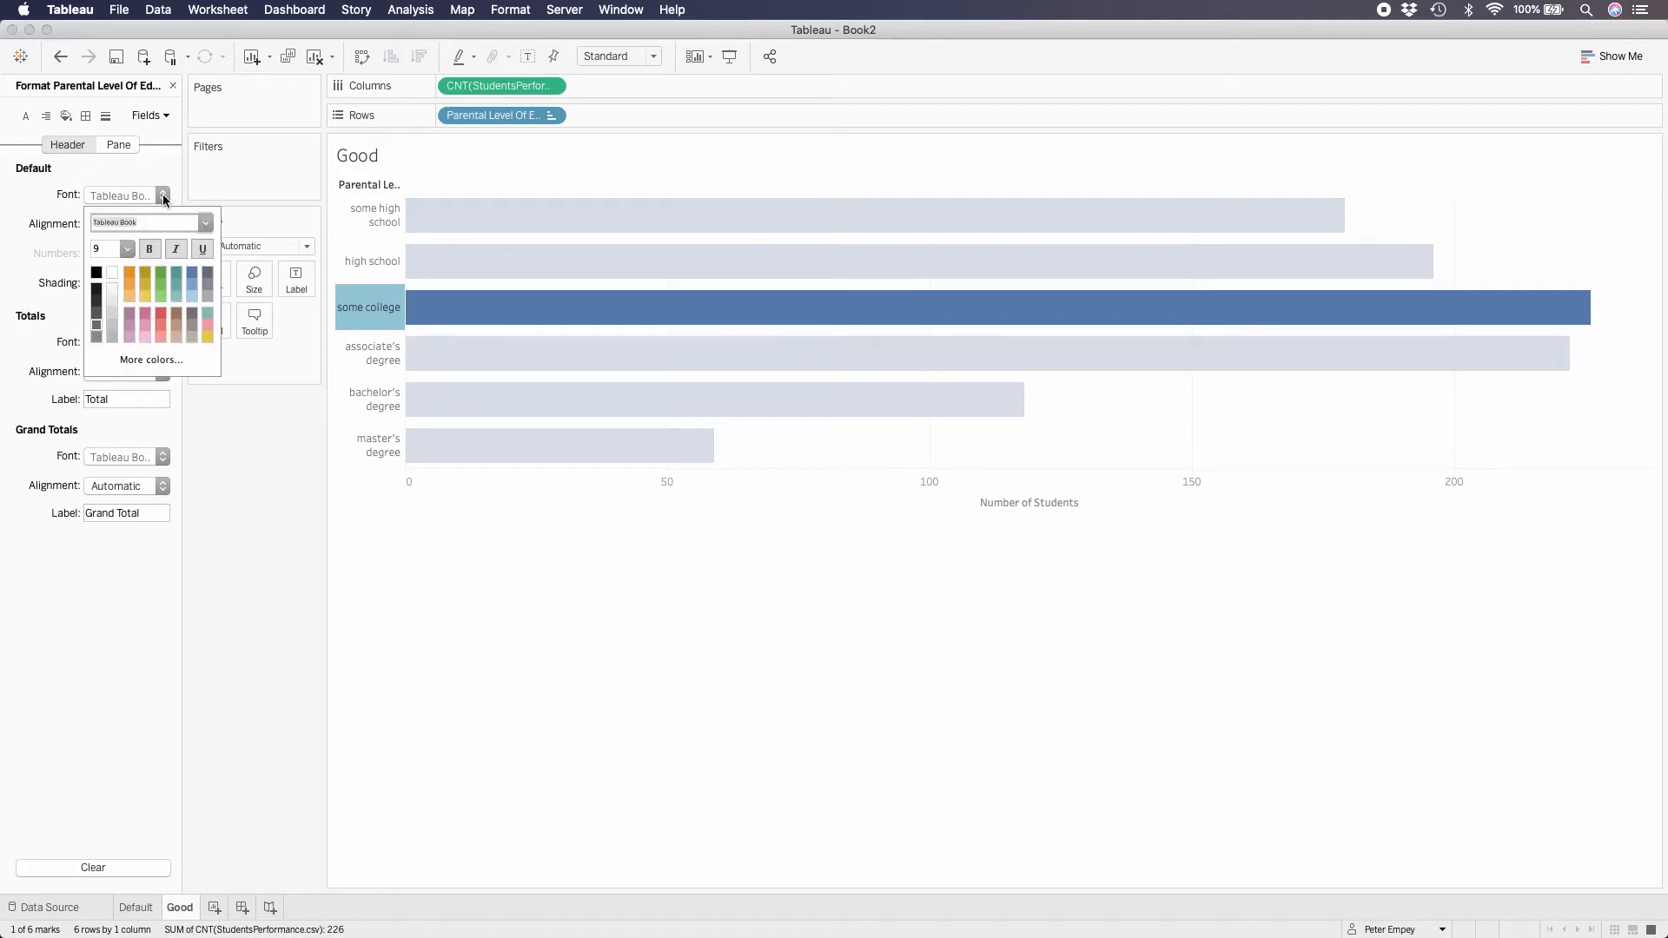
{"action": "left_click", "coordinate": [126, 249]}
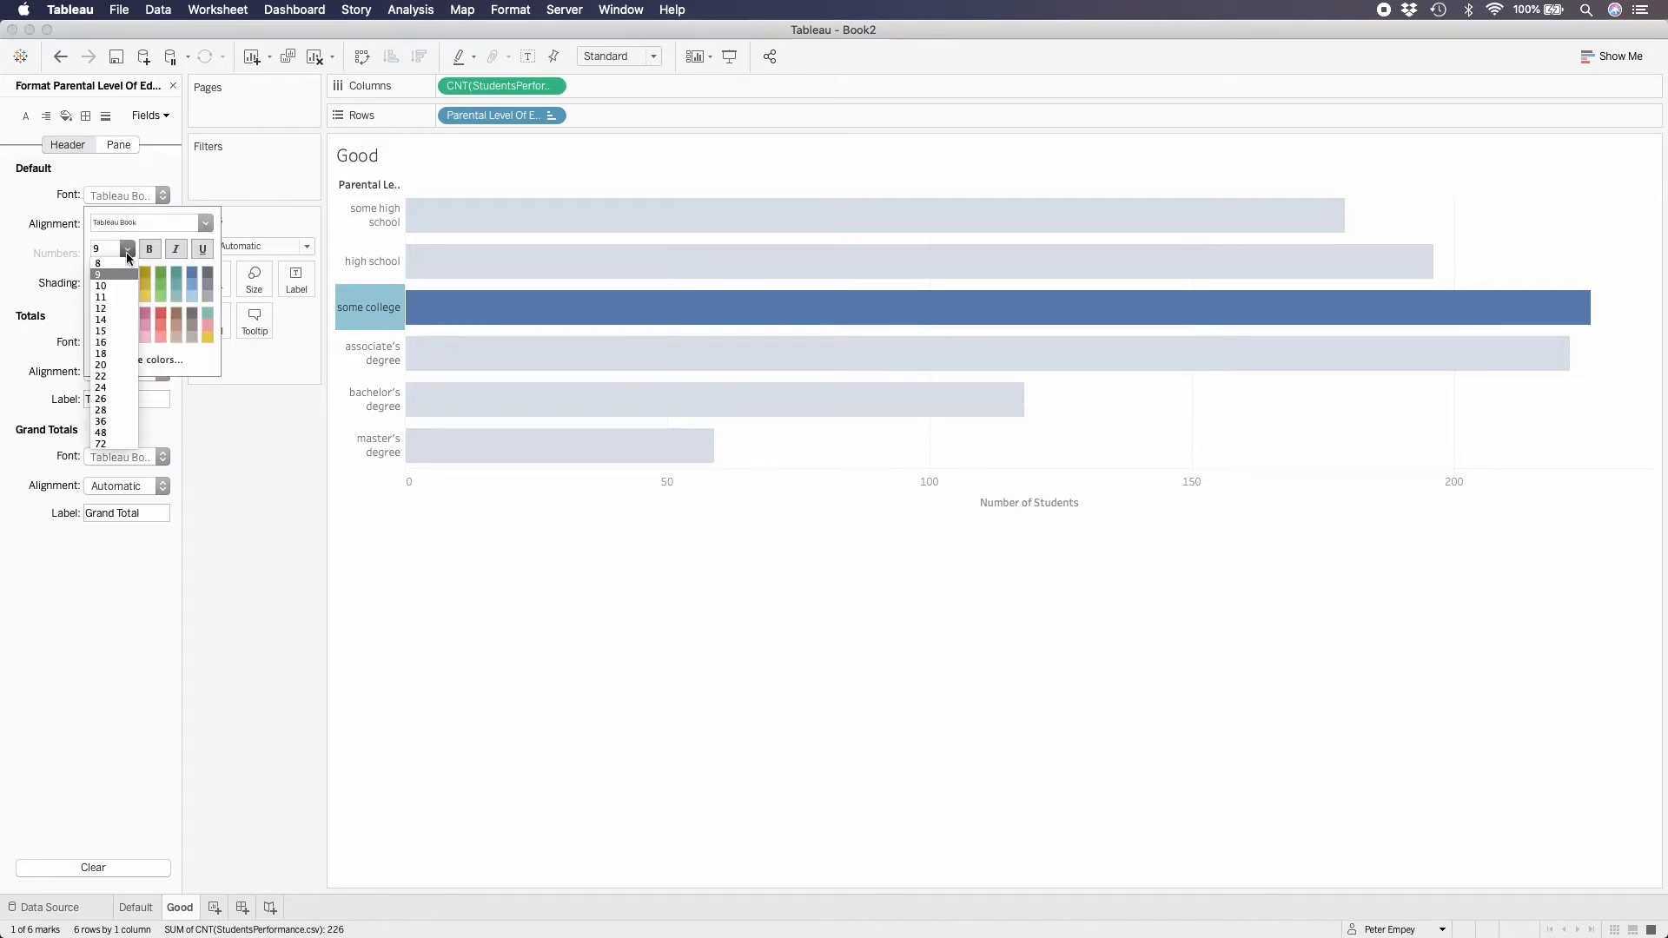
{"action": "left_click", "coordinate": [110, 308]}
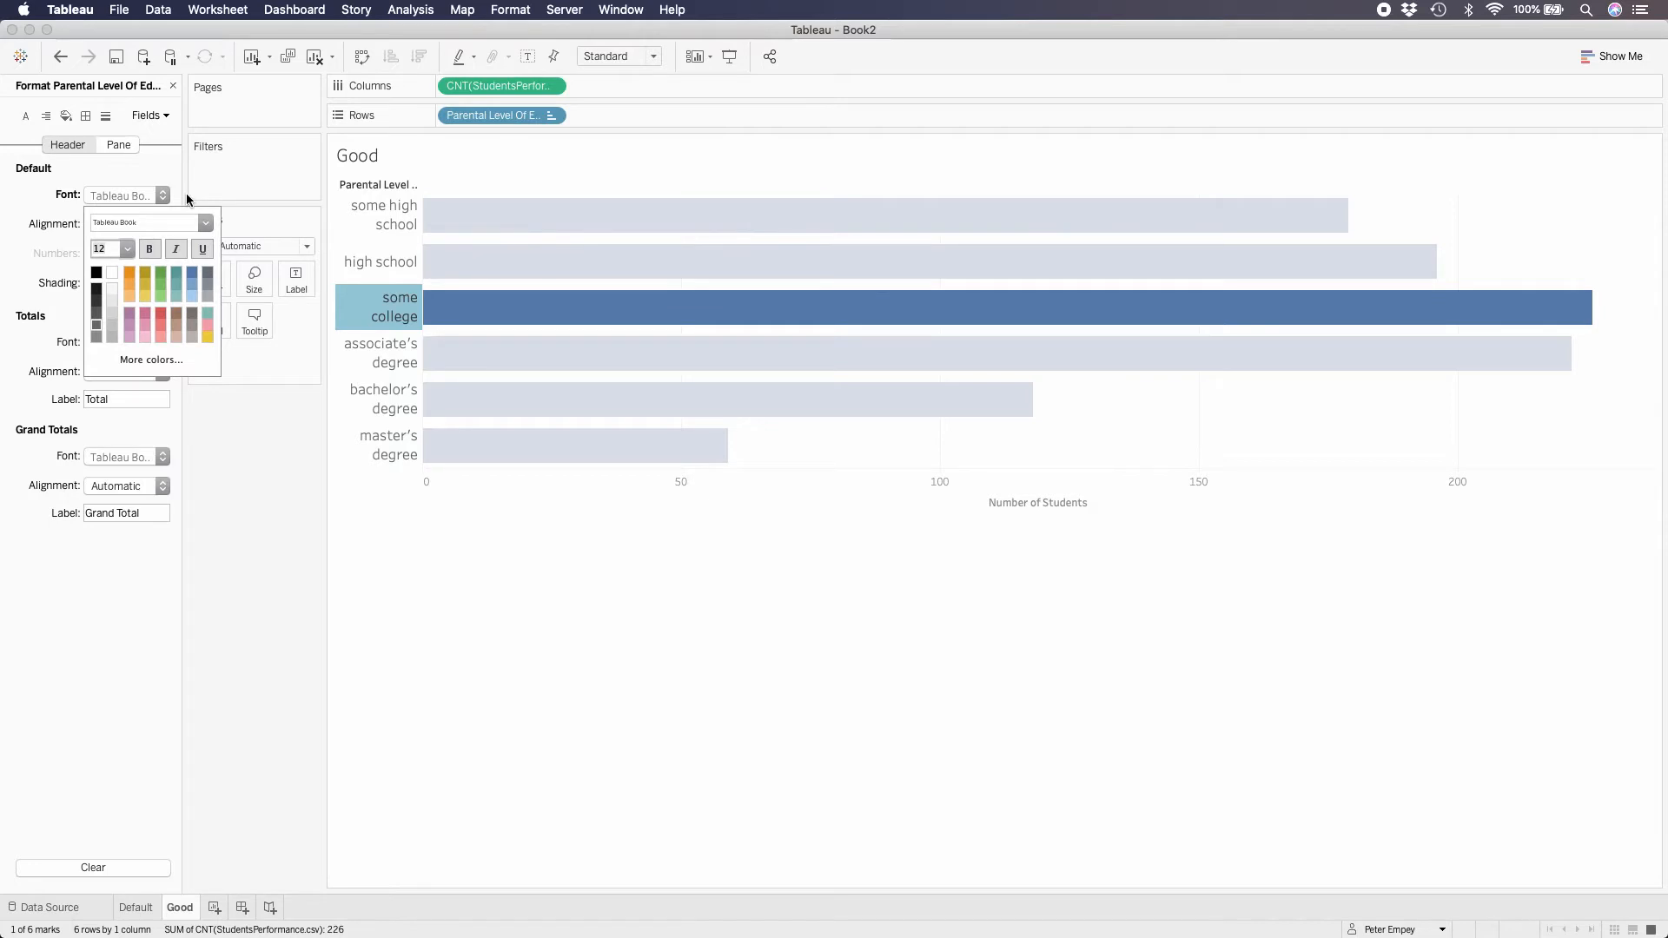
{"action": "left_click", "coordinate": [96, 302]}
{"action": "left_click", "coordinate": [424, 540]}
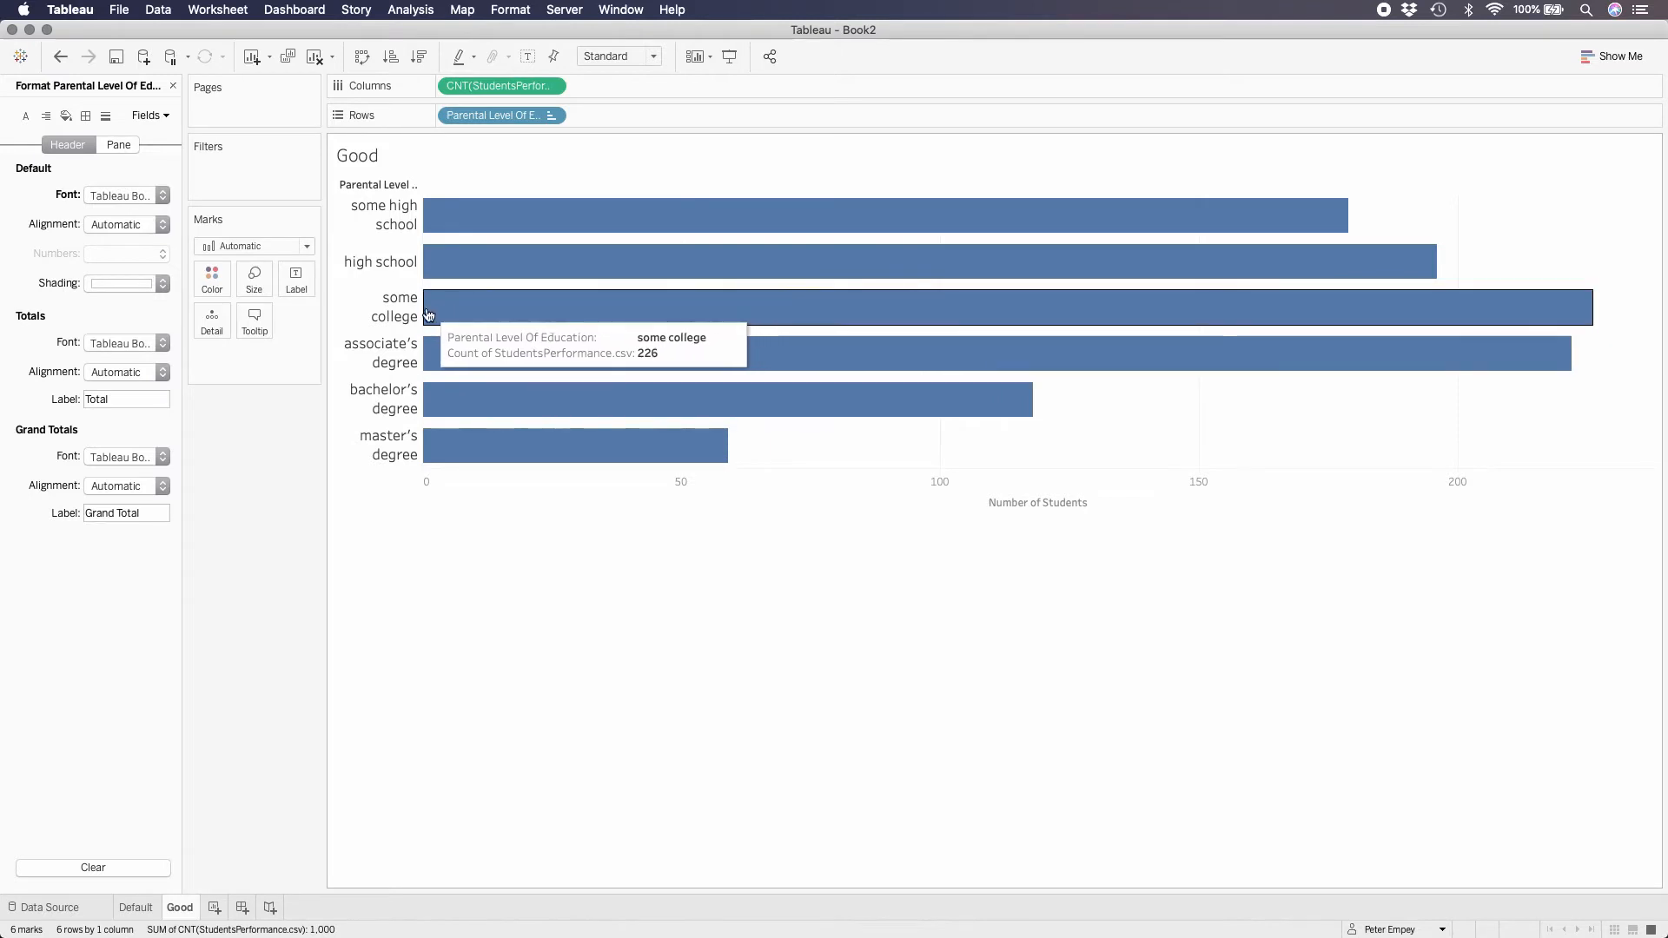
{"action": "left_click_drag", "start_coordinate": [423, 308], "coordinate": [474, 314]}
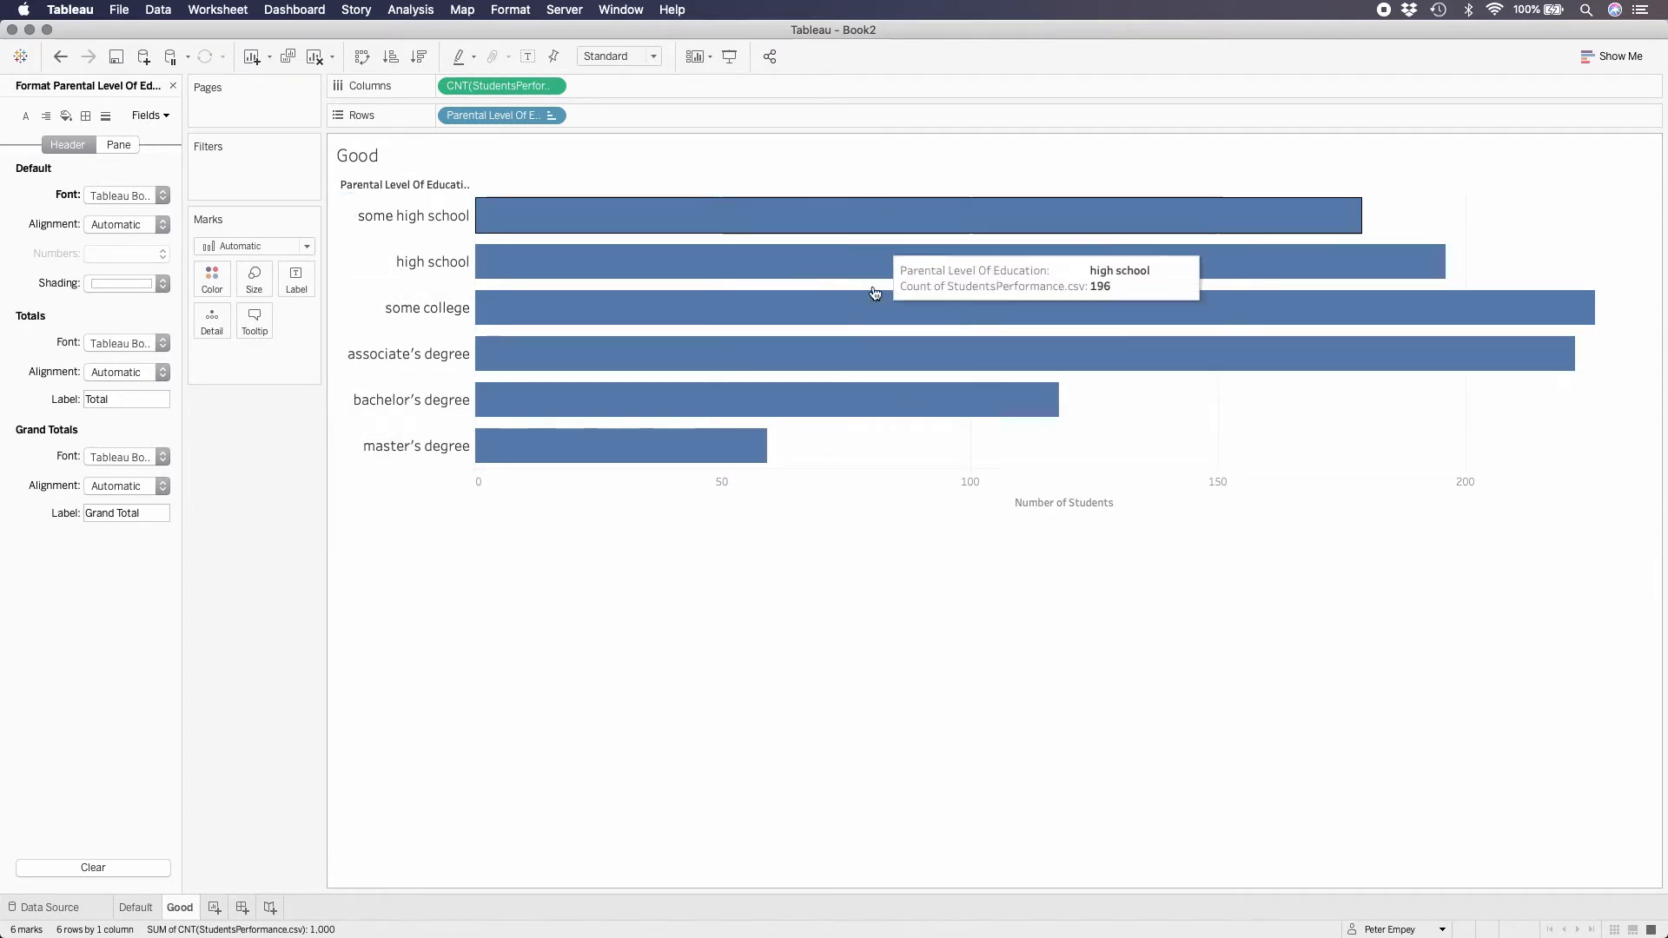
Step: Increase the size of the bars slightly to narrow the gaps between them
{"action": "left_click", "coordinate": [252, 276]}
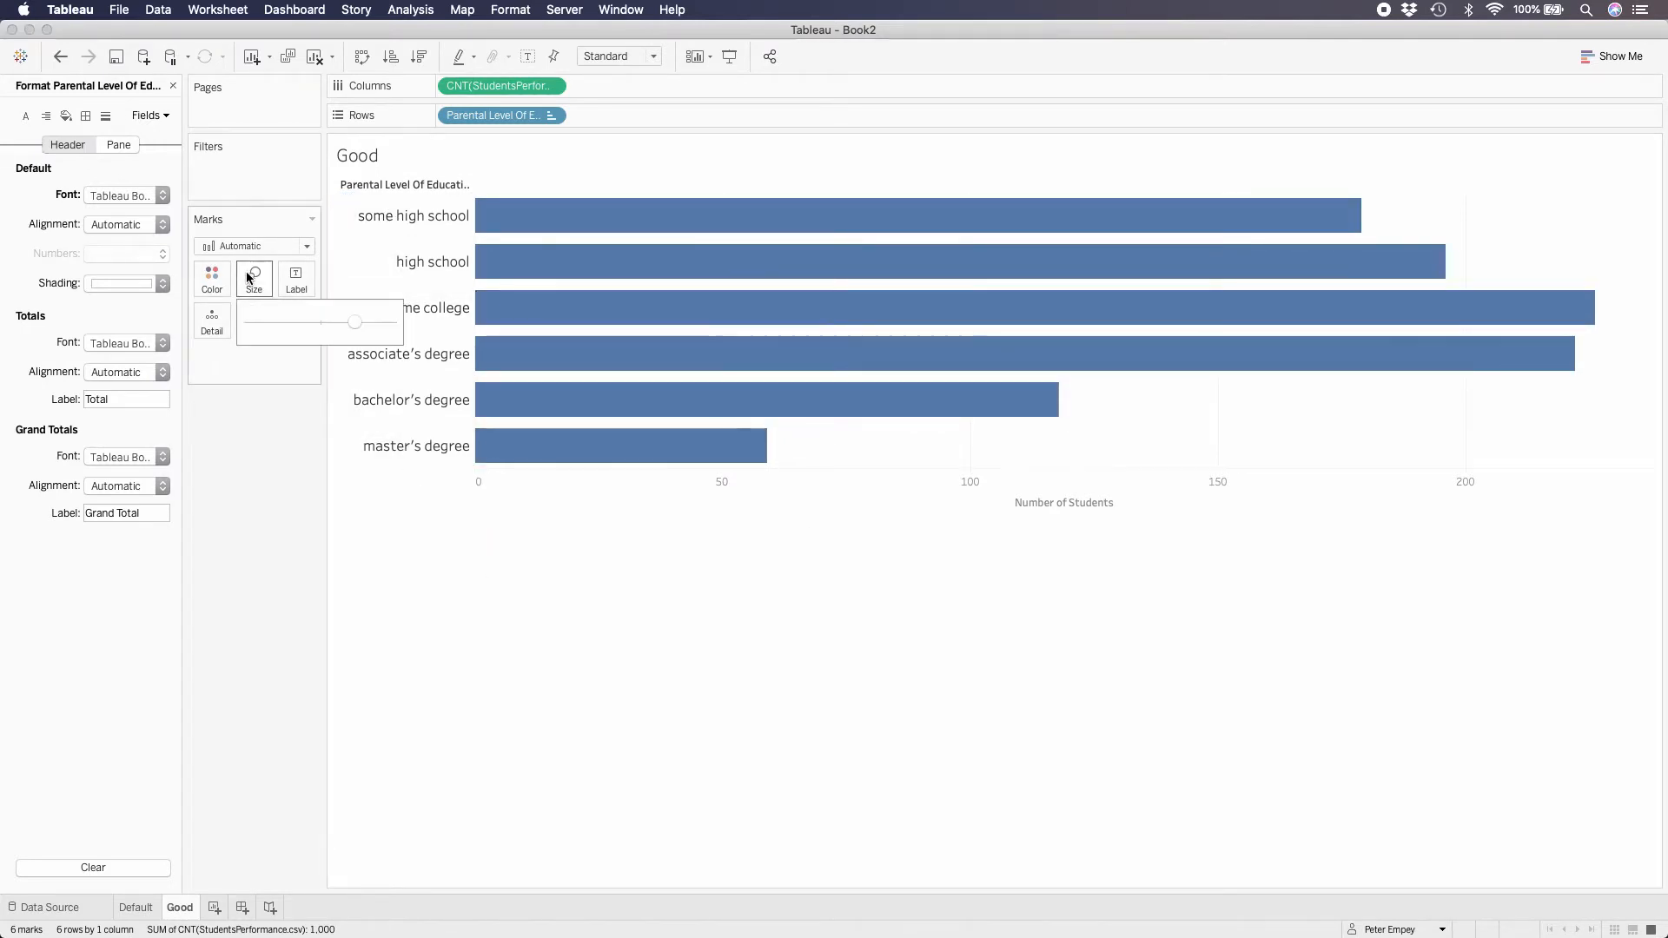
{"action": "left_click_drag", "start_coordinate": [353, 331], "coordinate": [366, 327]}
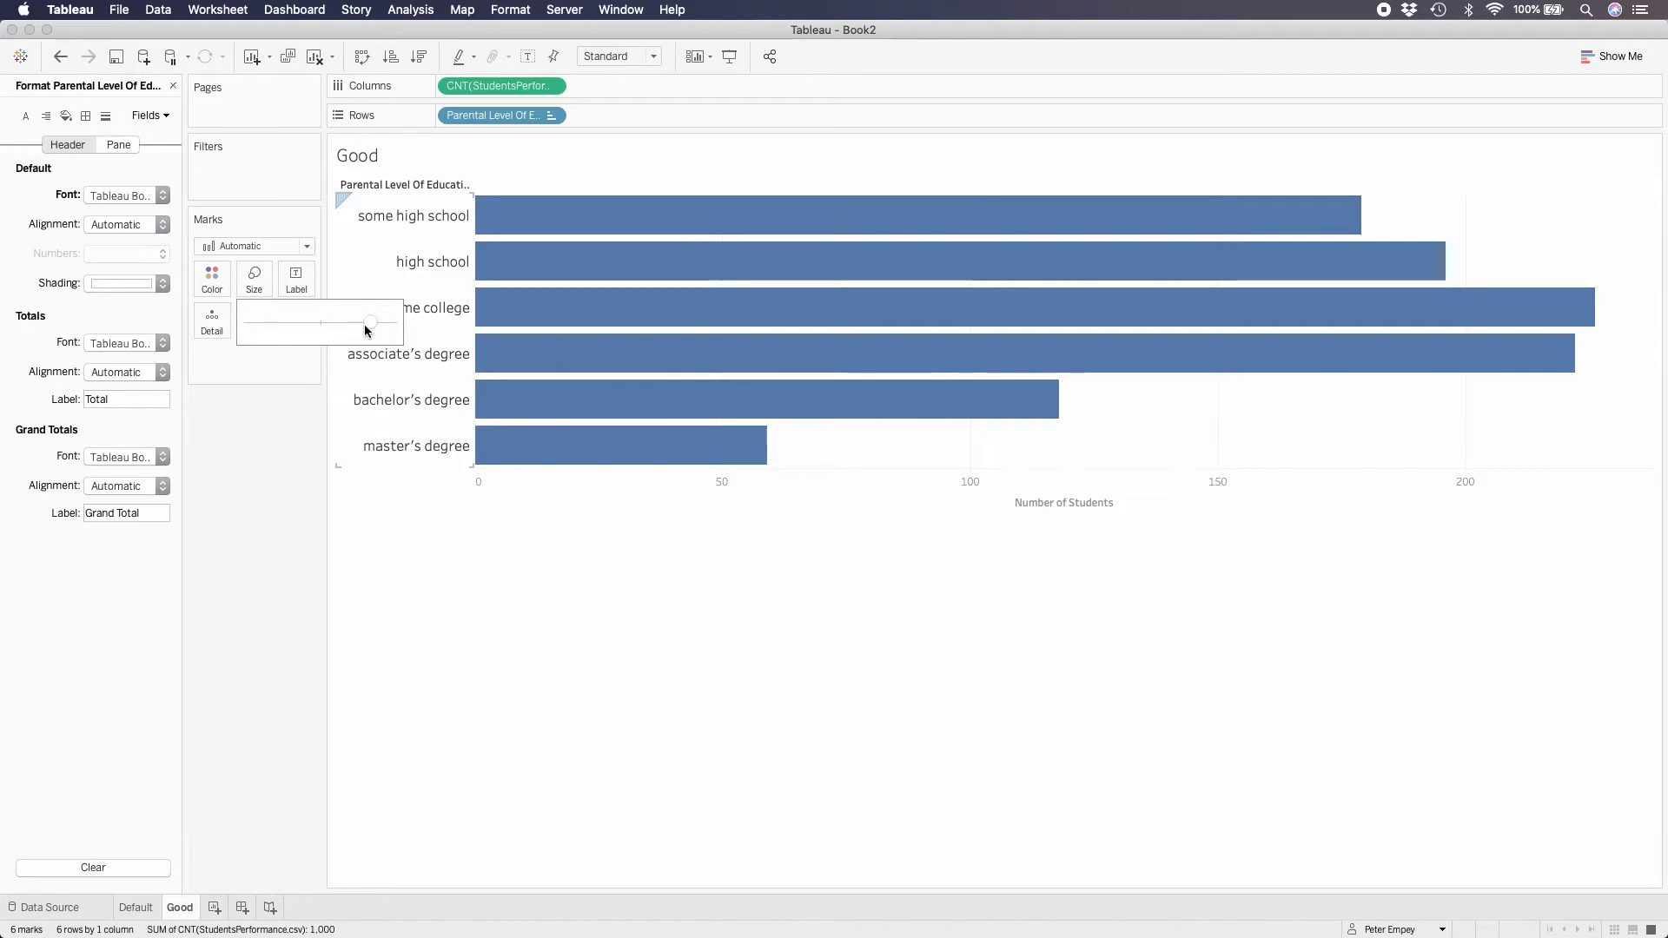
{"action": "left_click_drag", "start_coordinate": [365, 326], "coordinate": [363, 325]}
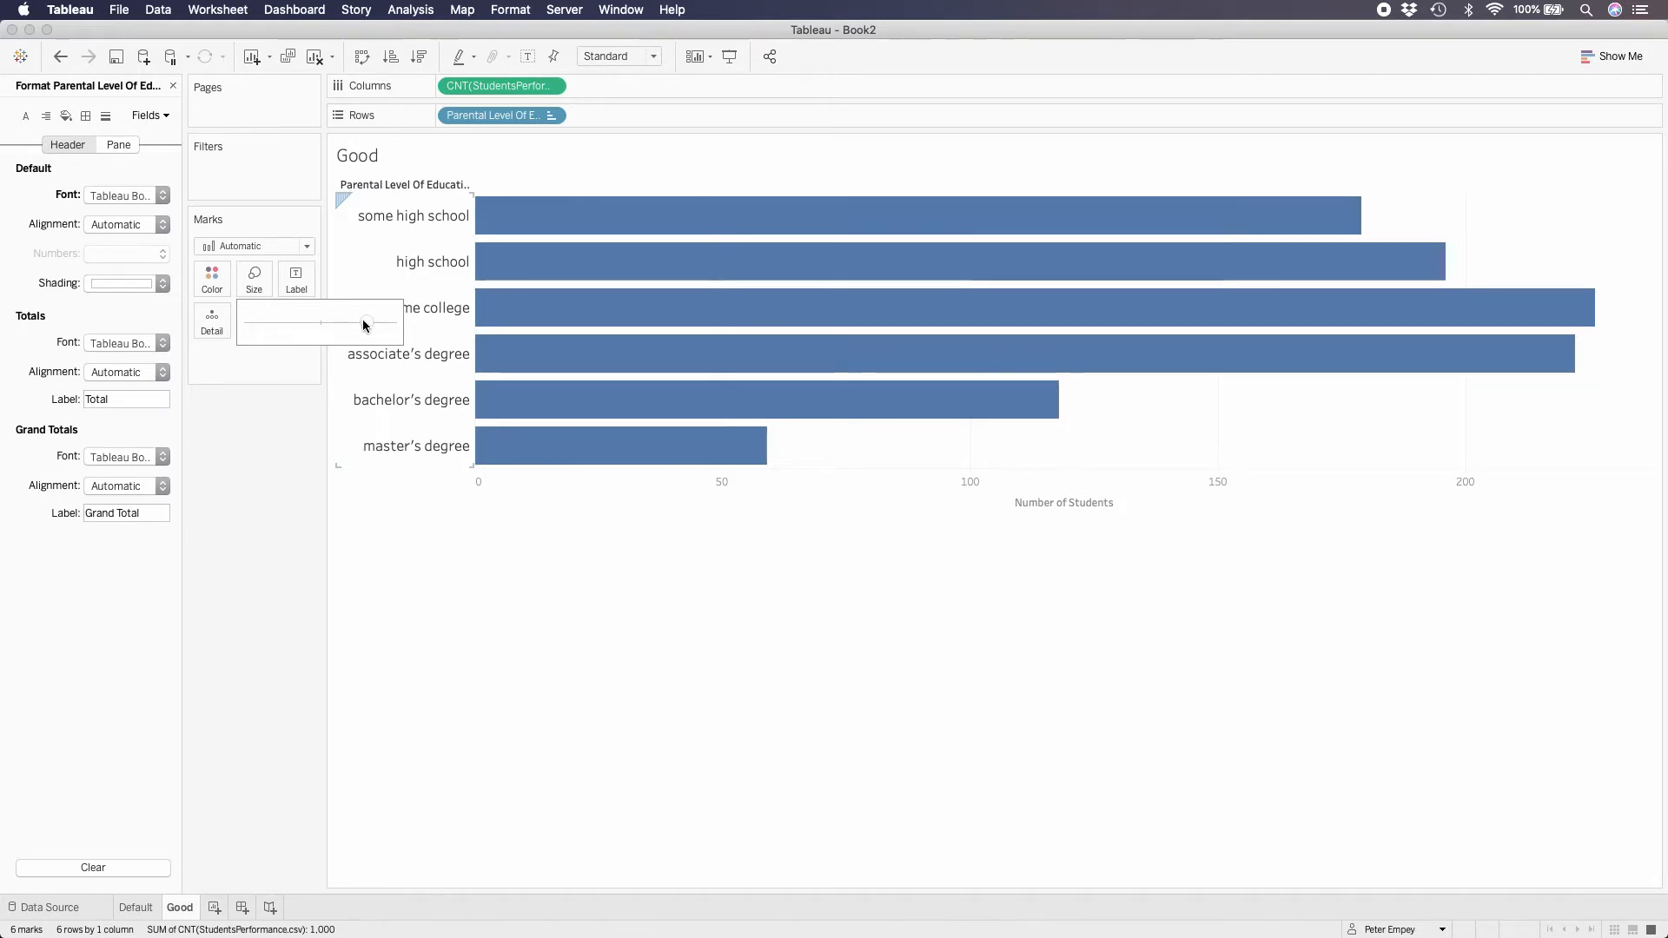
{"action": "left_click", "coordinate": [566, 535]}
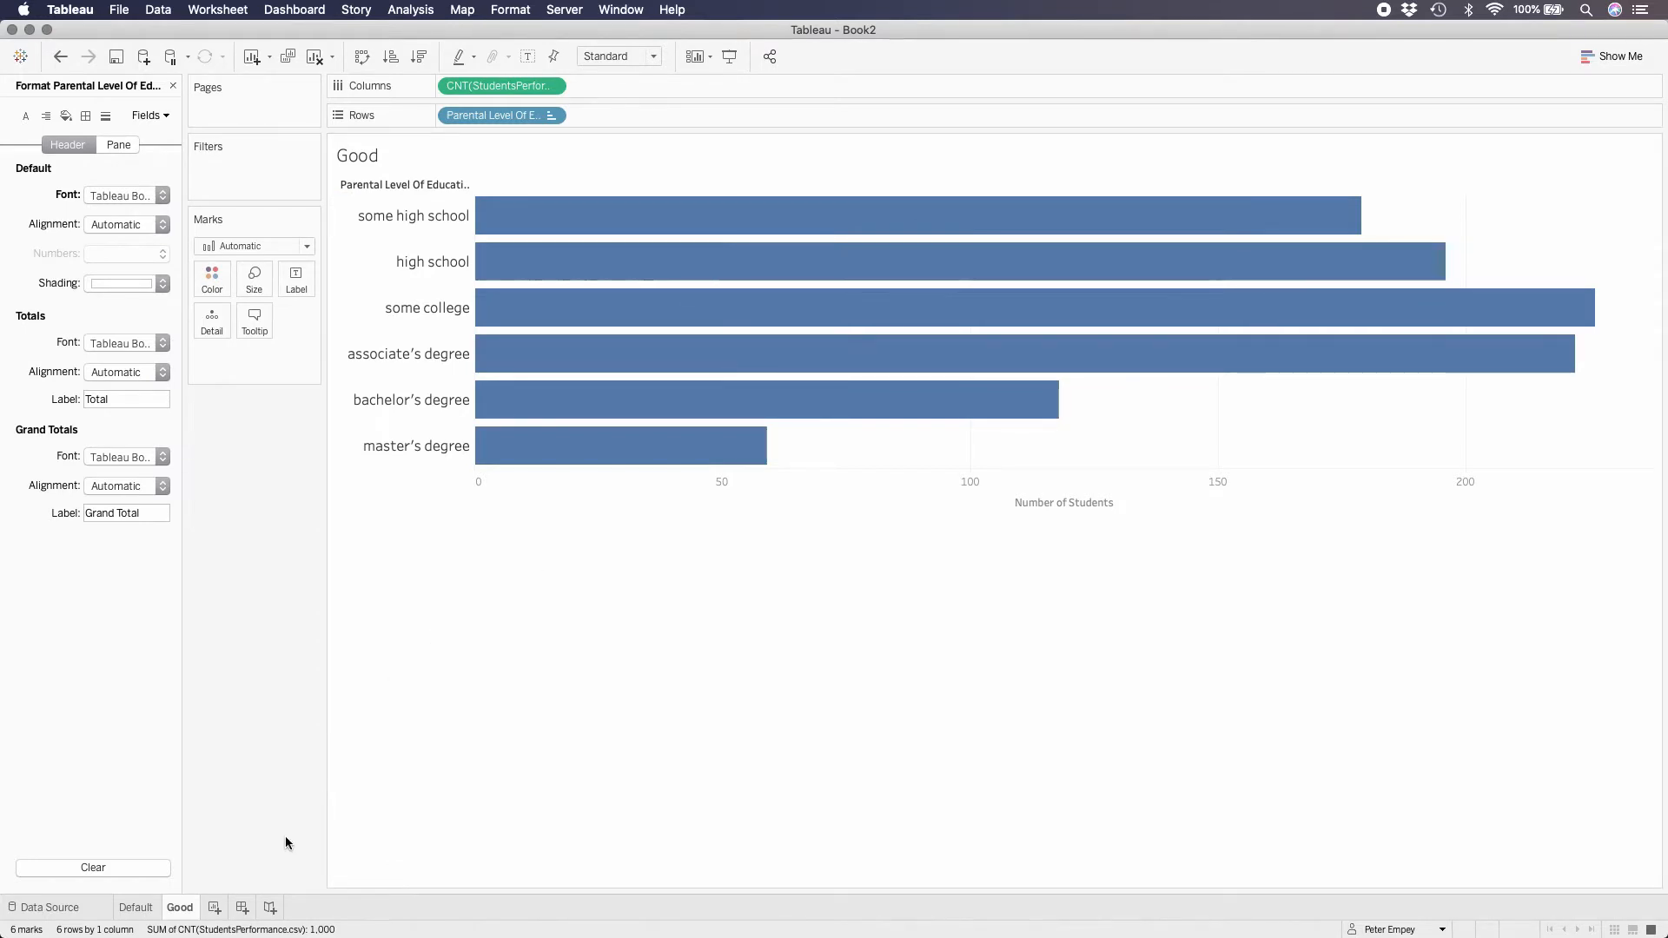
Step: Compare the chart on the Default worksheet with the refined one on the Good worksheet
{"action": "left_click", "coordinate": [134, 907]}
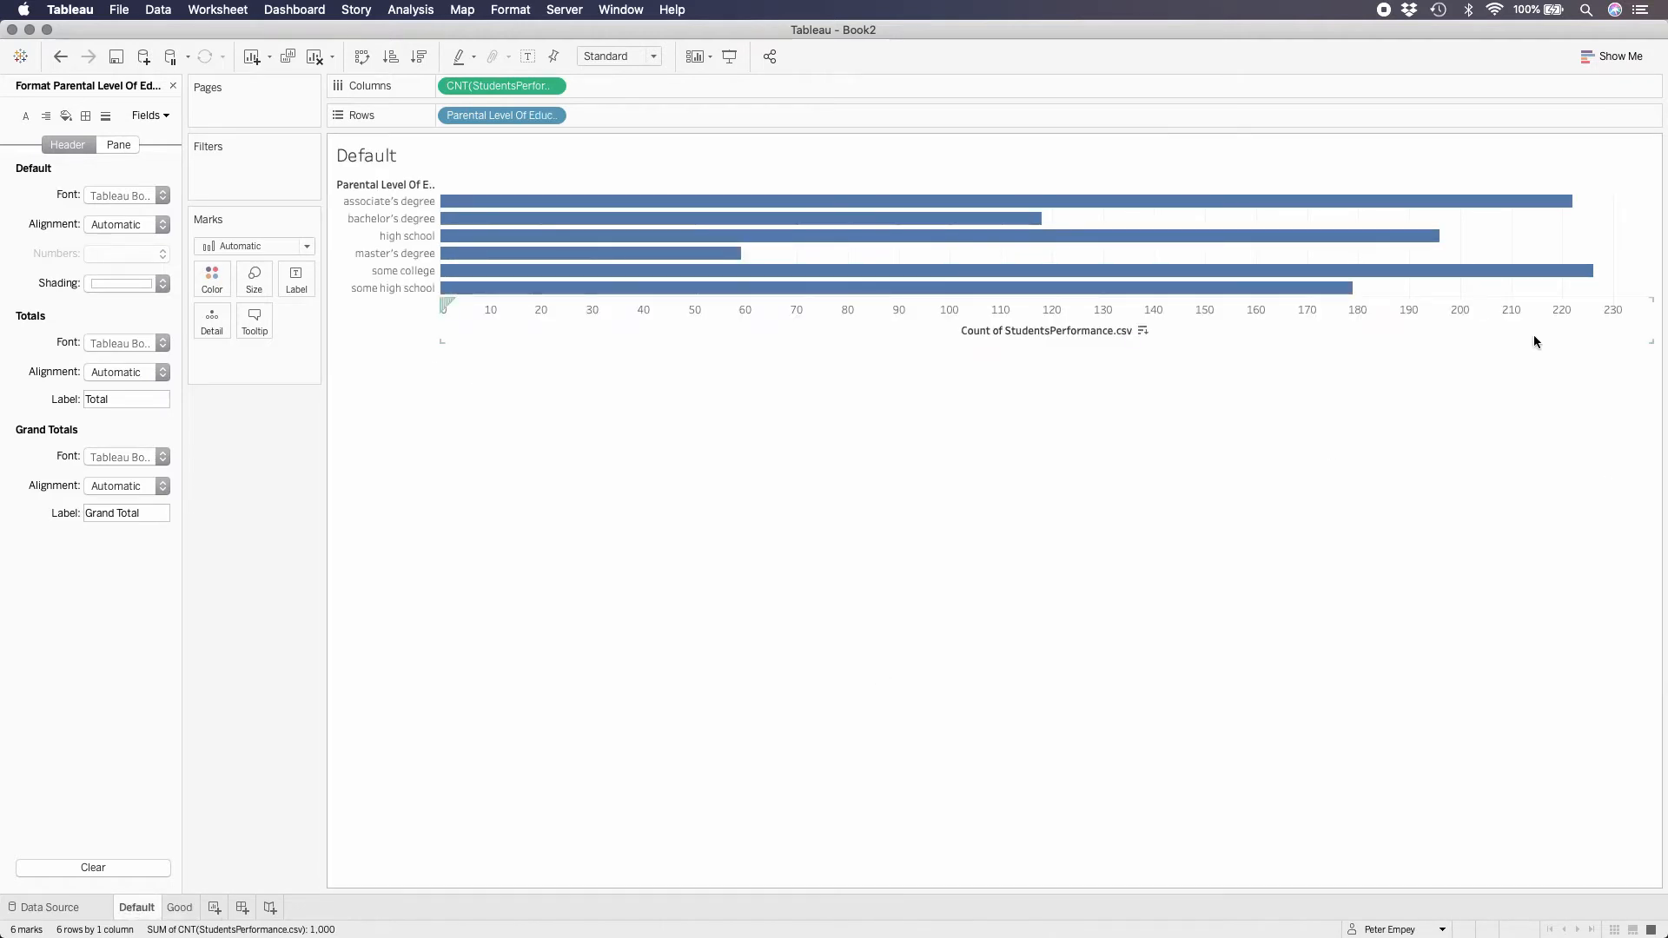
{"action": "mouse_move", "coordinate": [671, 250]}
{"action": "left_click", "coordinate": [180, 906]}
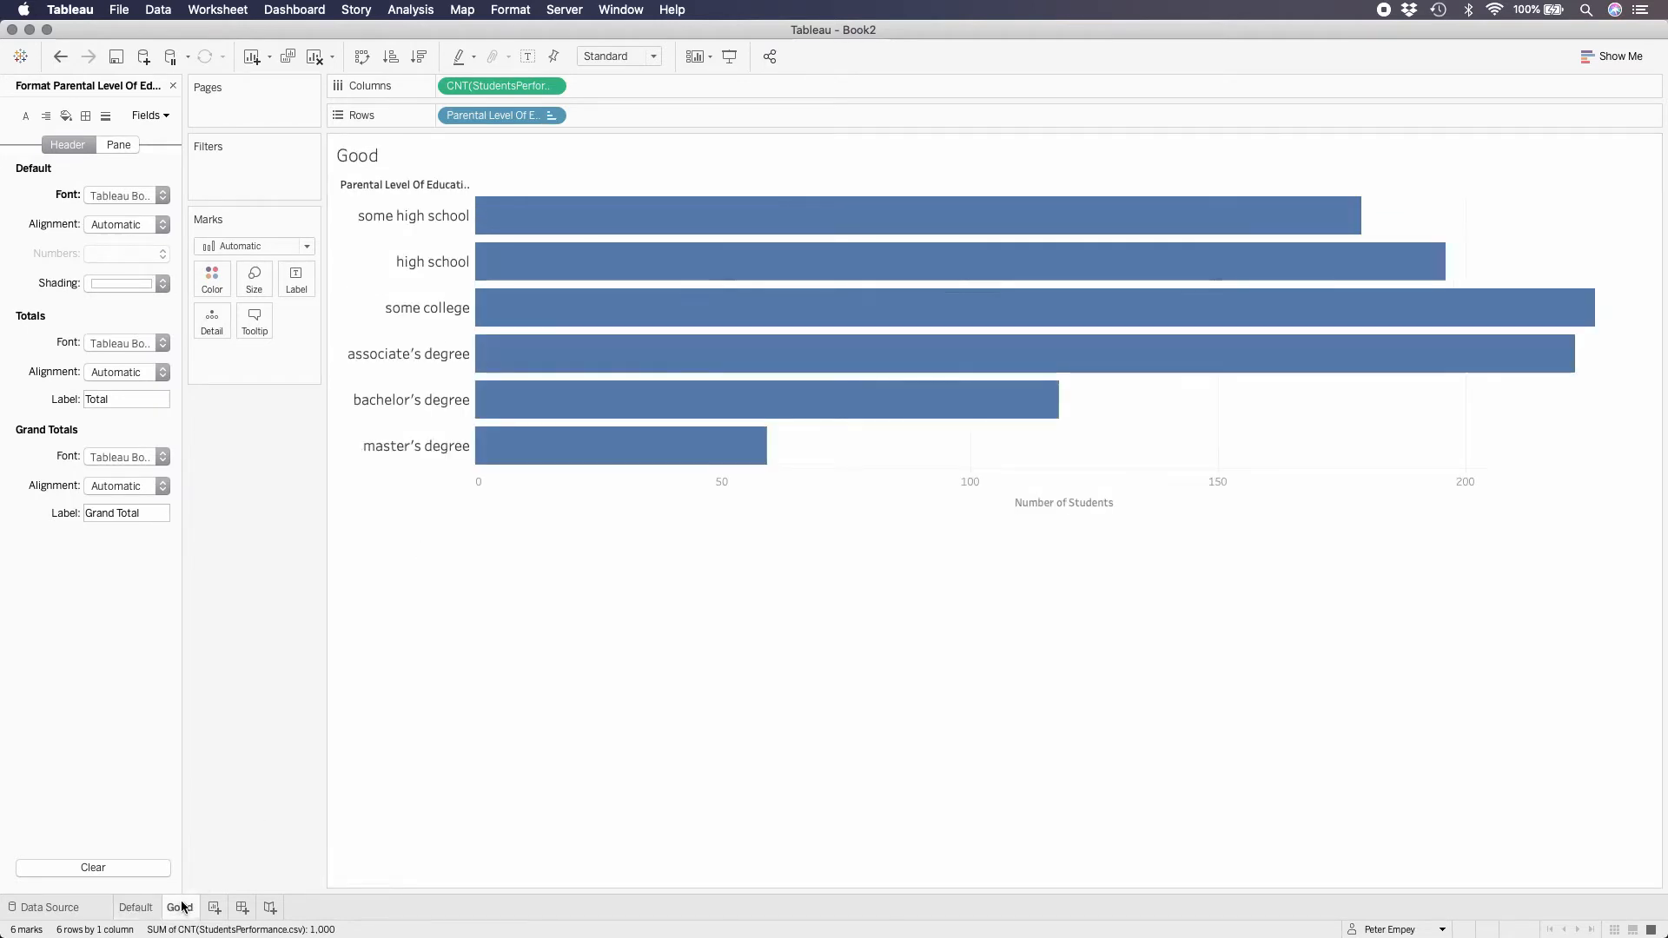
Step: Create a new dashboard and name it "Good Dashboard"
{"action": "left_click", "coordinate": [243, 908]}
{"action": "right_click", "coordinate": [247, 908]}
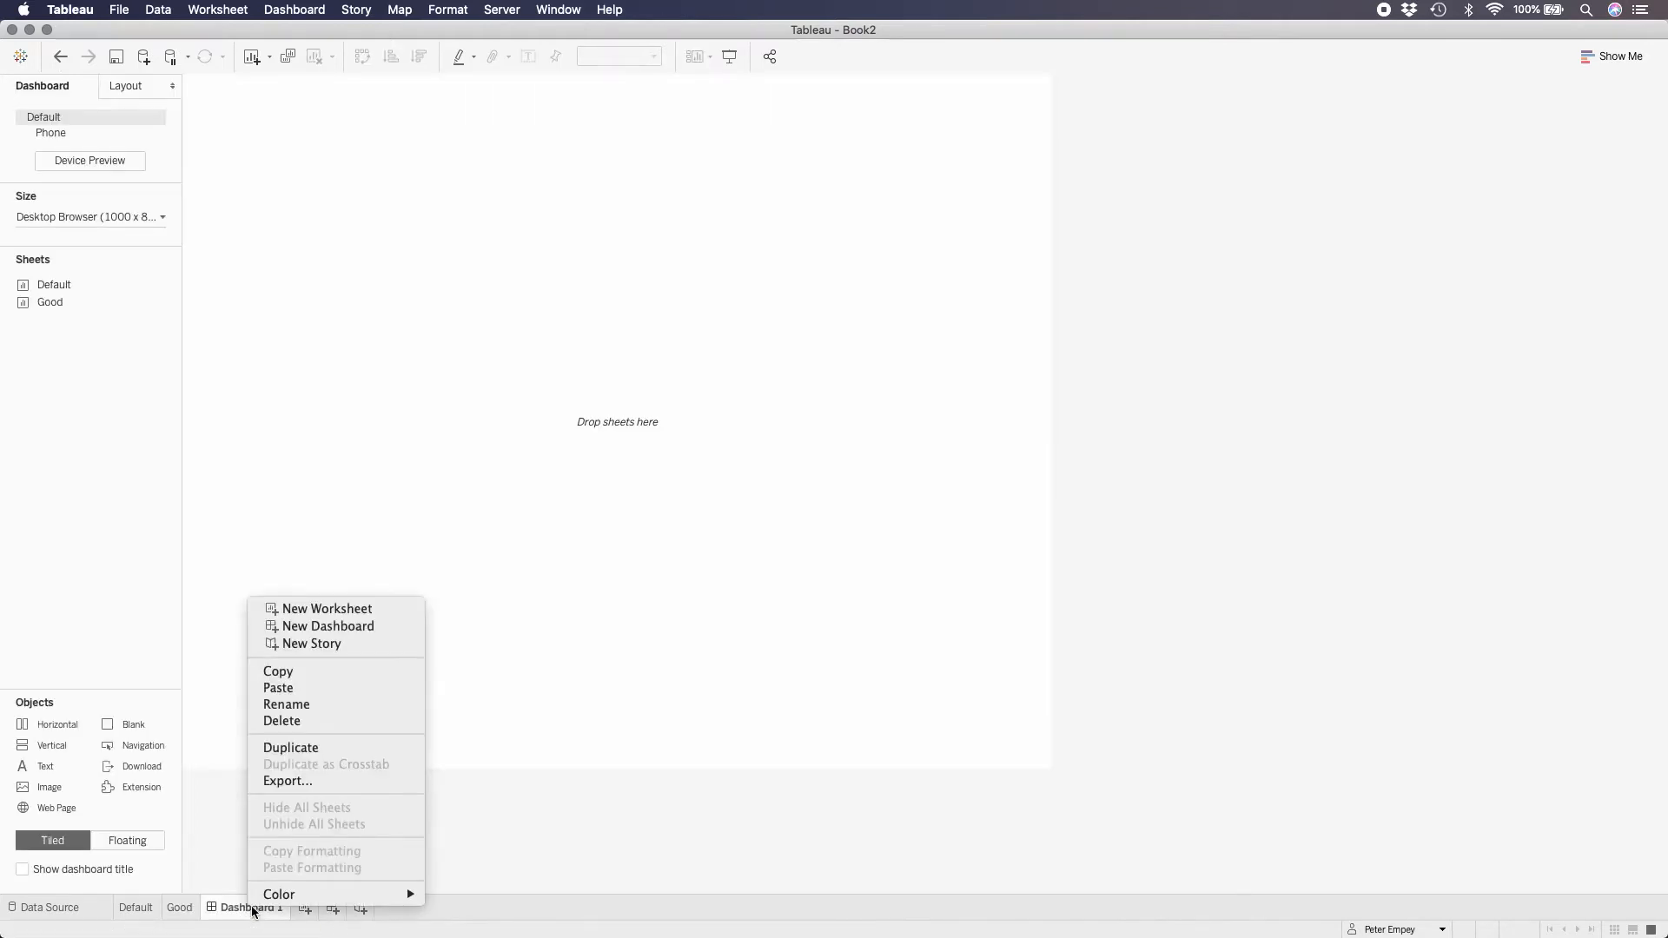
{"action": "left_click", "coordinate": [318, 705]}
{"action": "type", "text": "Gee"}
{"action": "key", "text": "BackSpace"}
{"action": "key", "text": "BackSpace"}
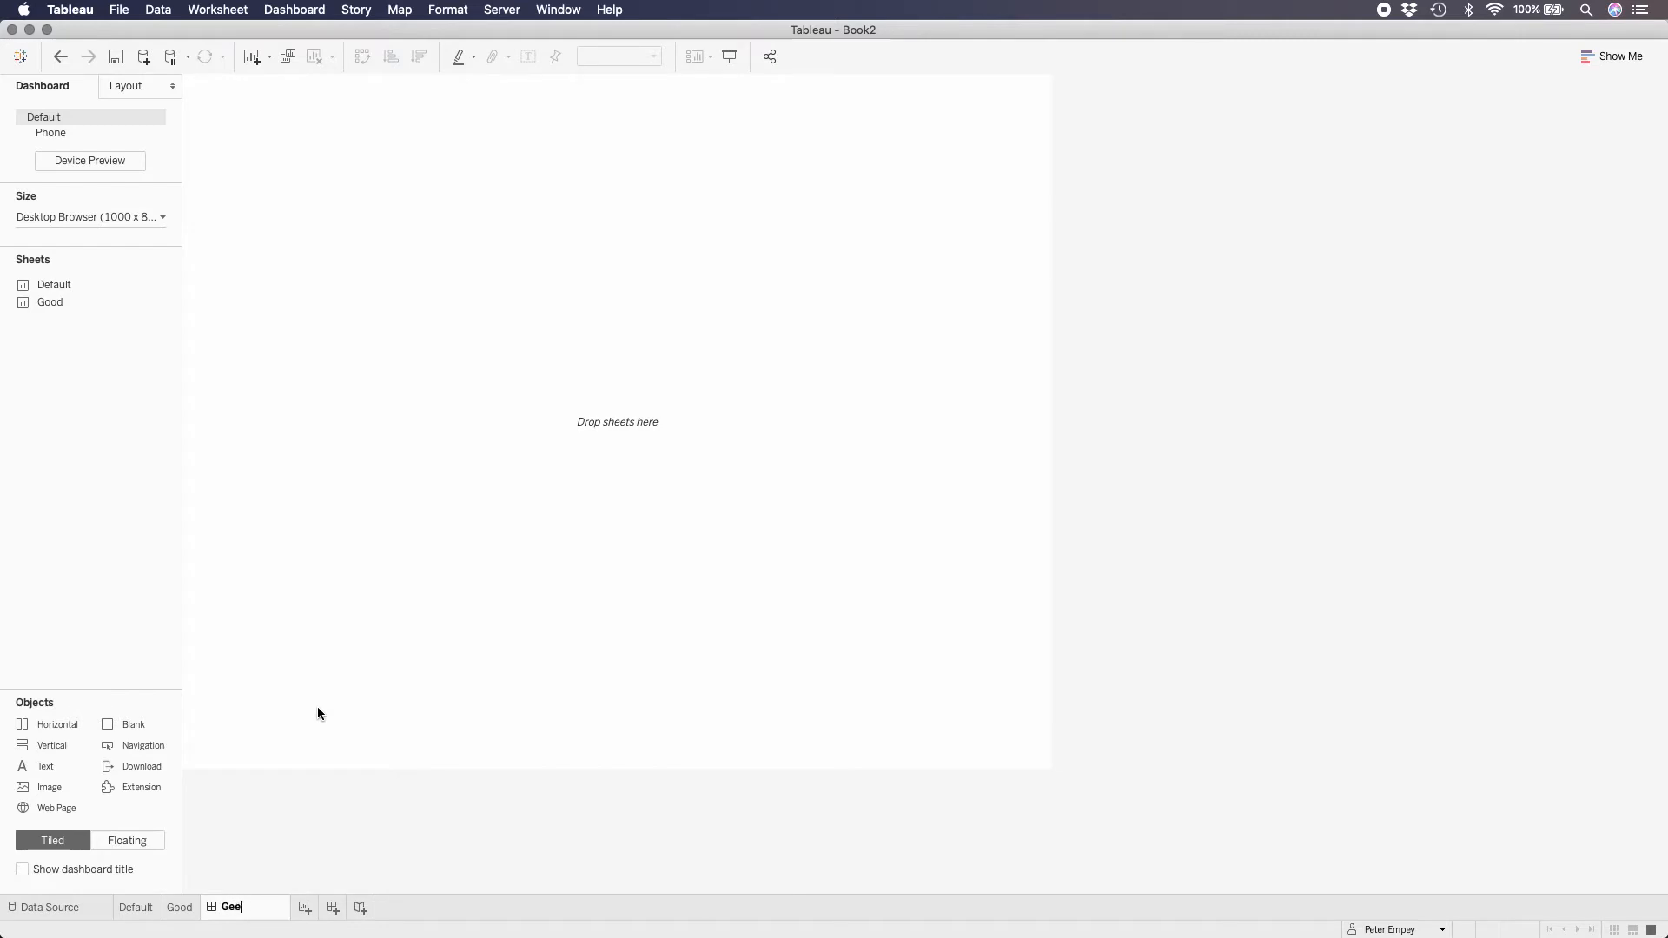
{"action": "type", "text": "ood Dashboard"}
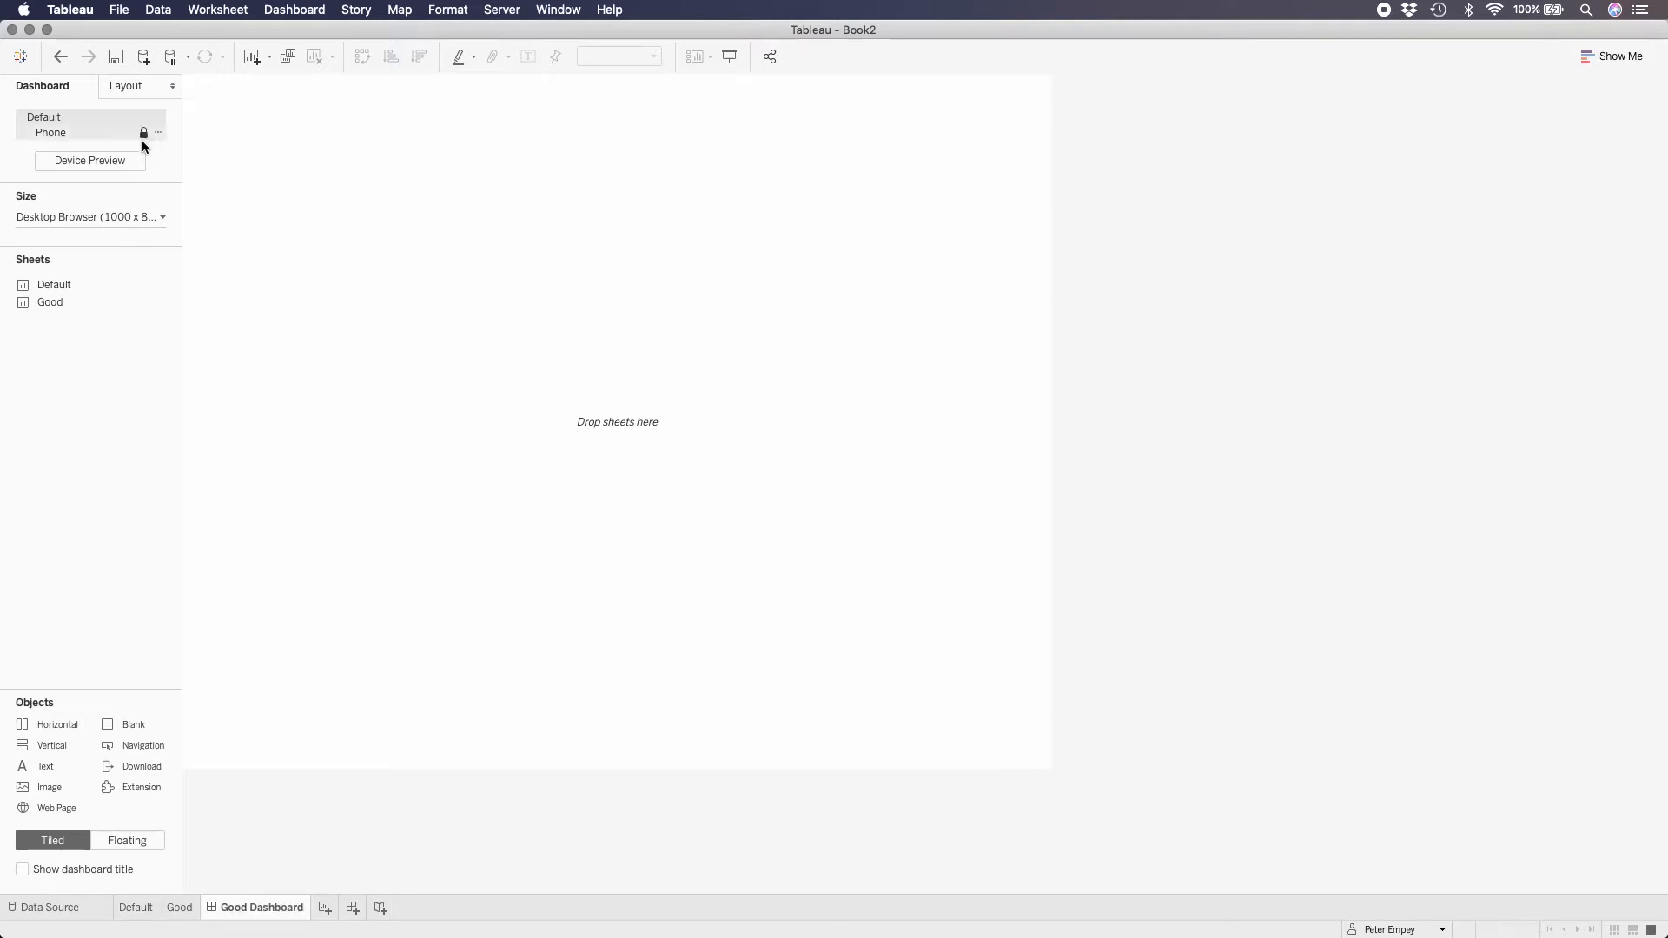
Step: Set the dashboard to a fixed size of 800 px wide by 450 px high
{"action": "left_click", "coordinate": [162, 218]}
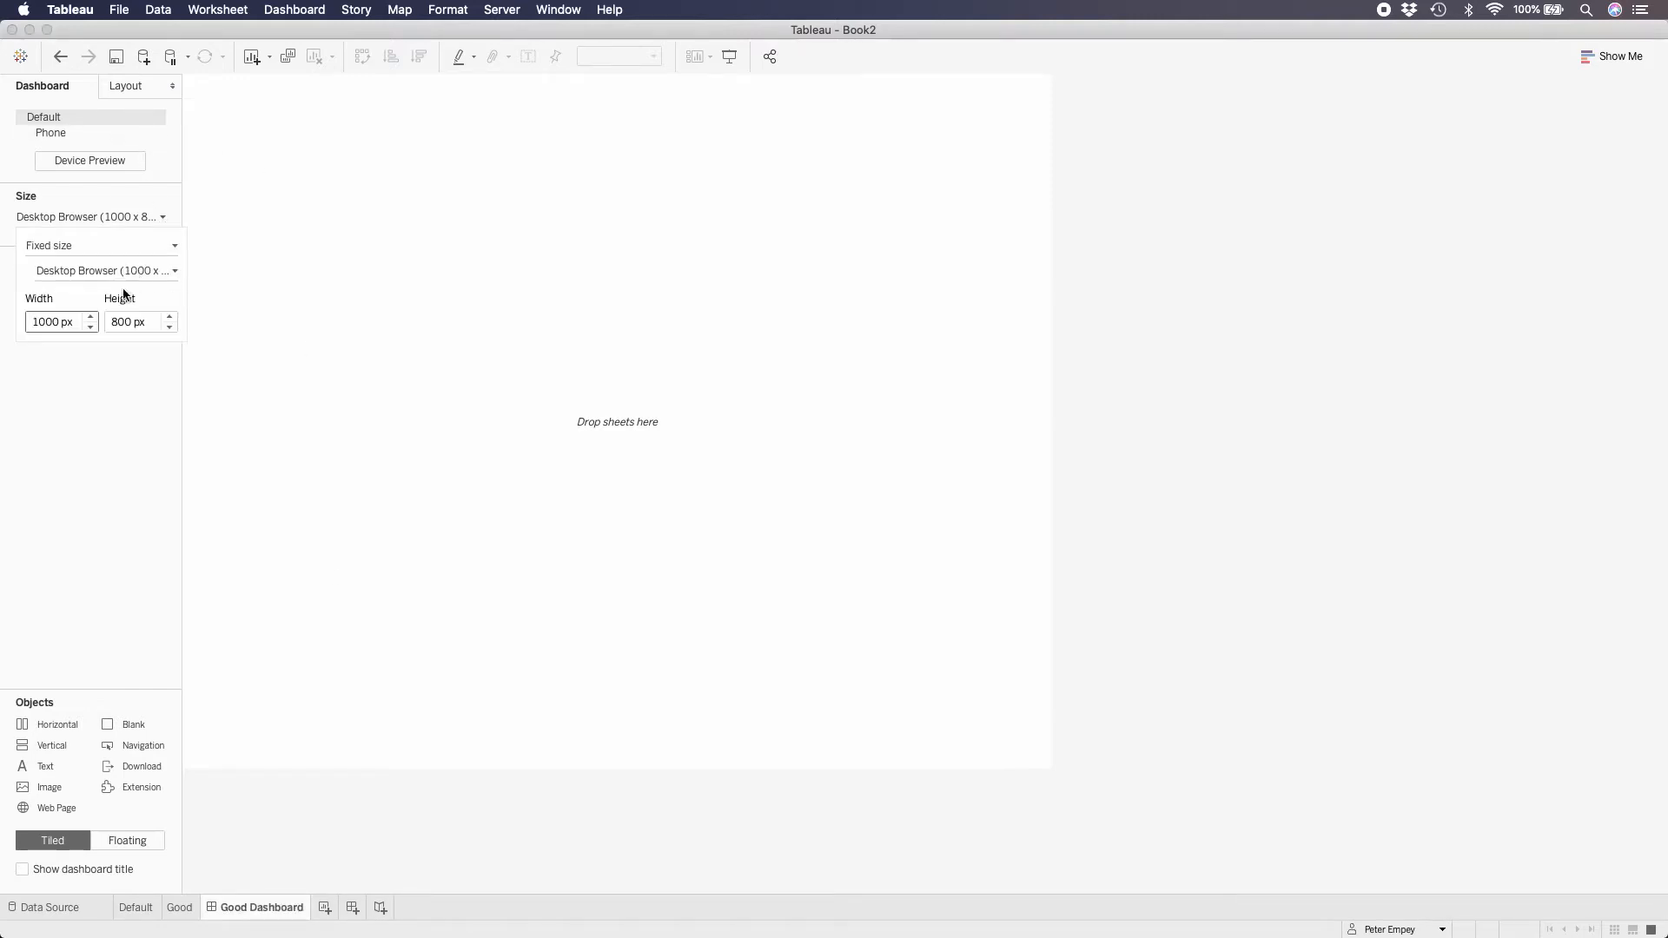
{"action": "left_click", "coordinate": [92, 326]}
{"action": "left_click", "coordinate": [91, 327]}
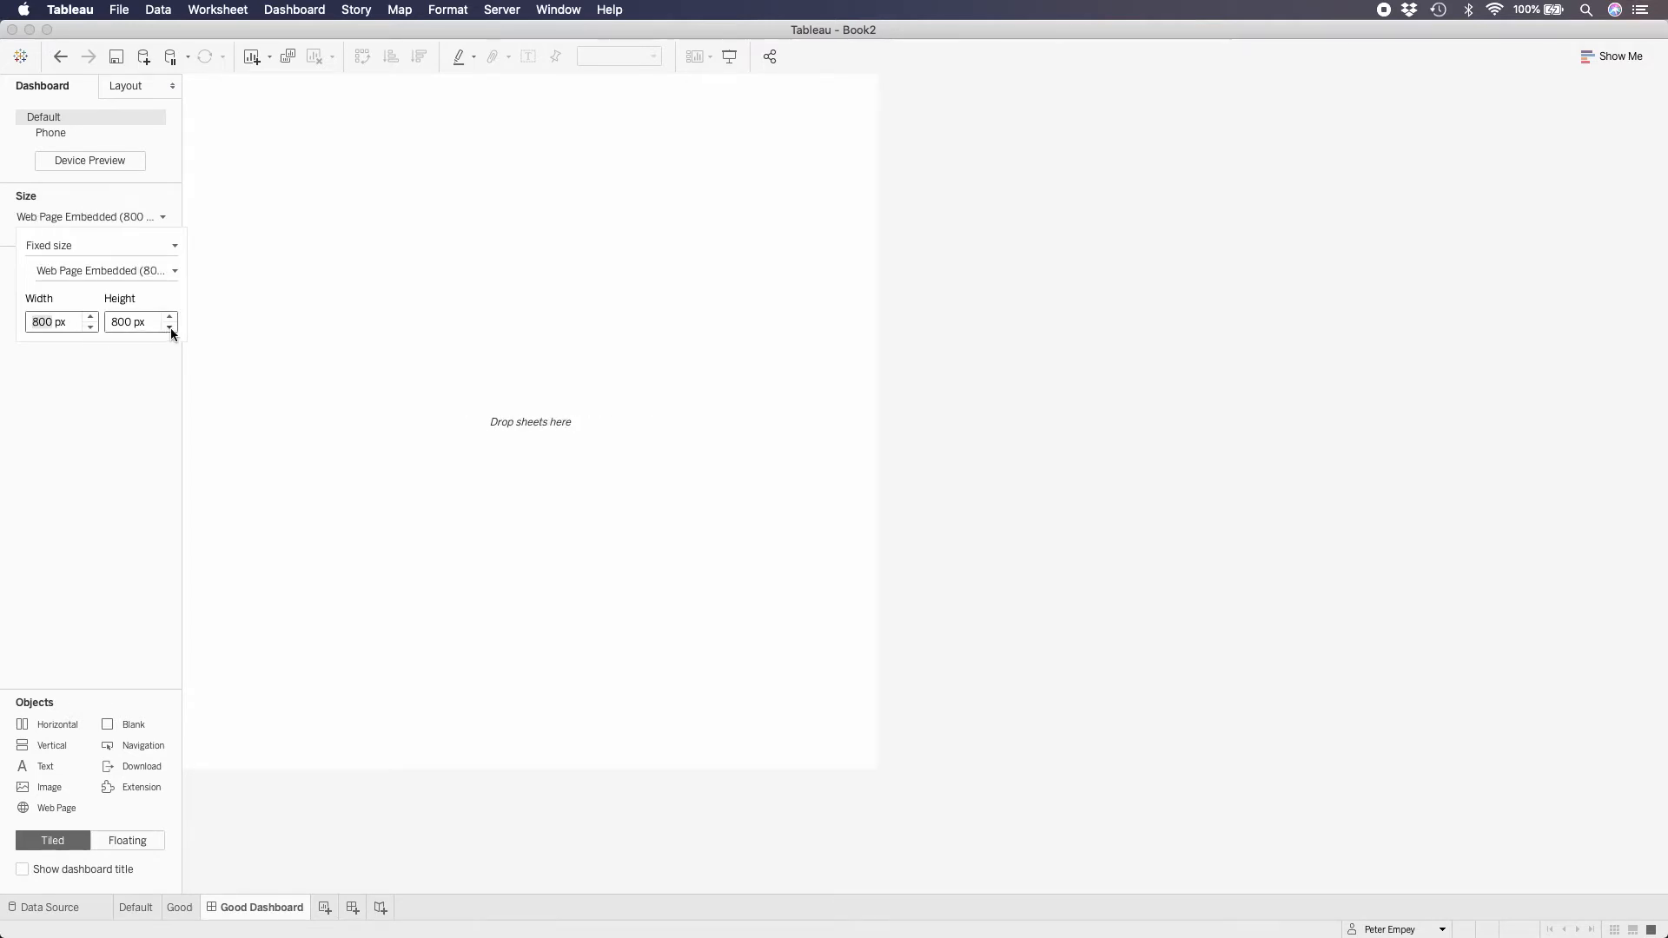
{"action": "left_click", "coordinate": [129, 329]}
{"action": "type", "text": "450"}
{"action": "key", "text": "Return"}
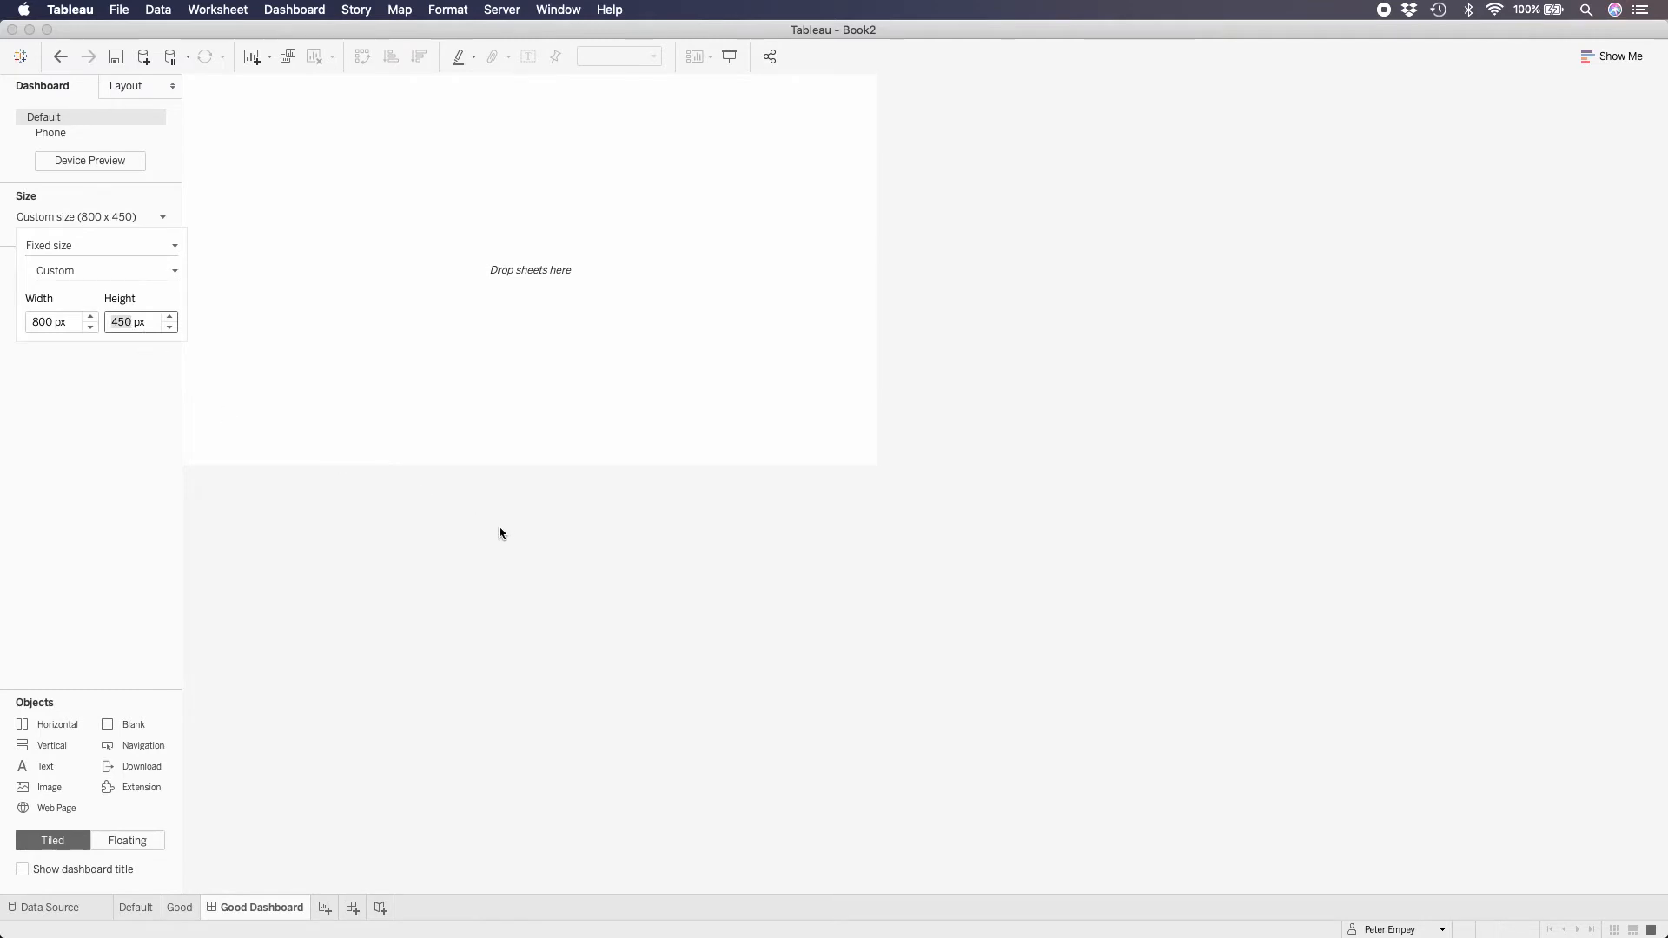
{"action": "left_click", "coordinate": [430, 526]}
Step: Place a vertical container across the dashboard and add two stacked text objects in it reading "Title" and "footer"
{"action": "left_click_drag", "start_coordinate": [47, 750], "coordinate": [454, 269]}
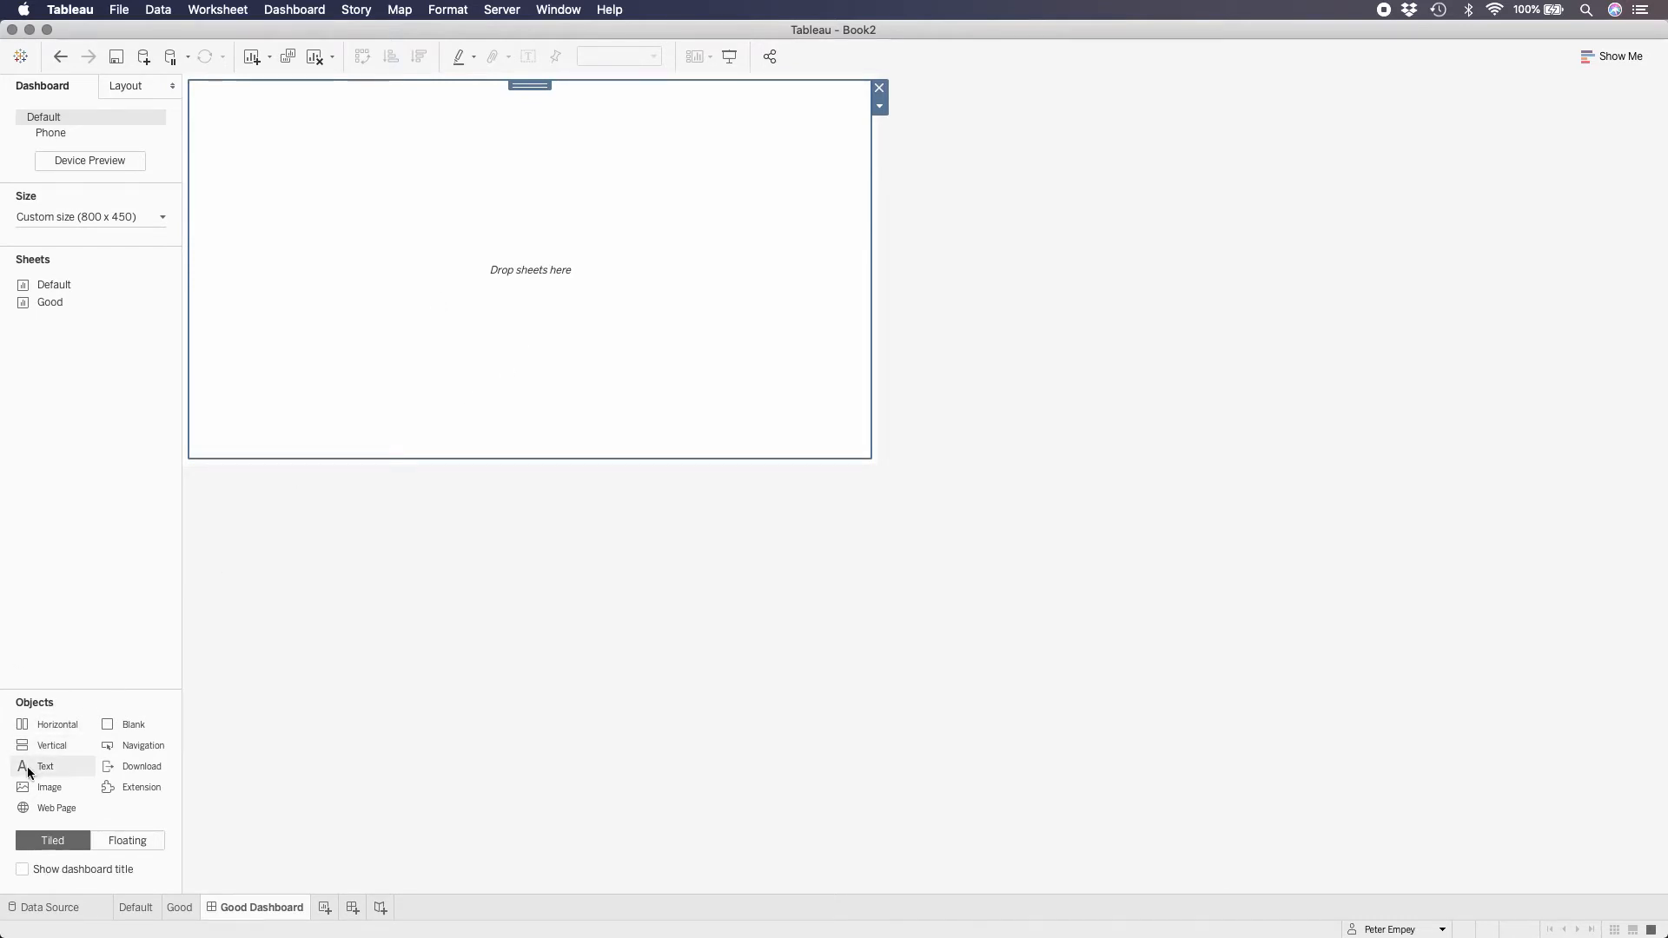
{"action": "left_click_drag", "start_coordinate": [28, 773], "coordinate": [408, 327]}
{"action": "type", "text": "Title"}
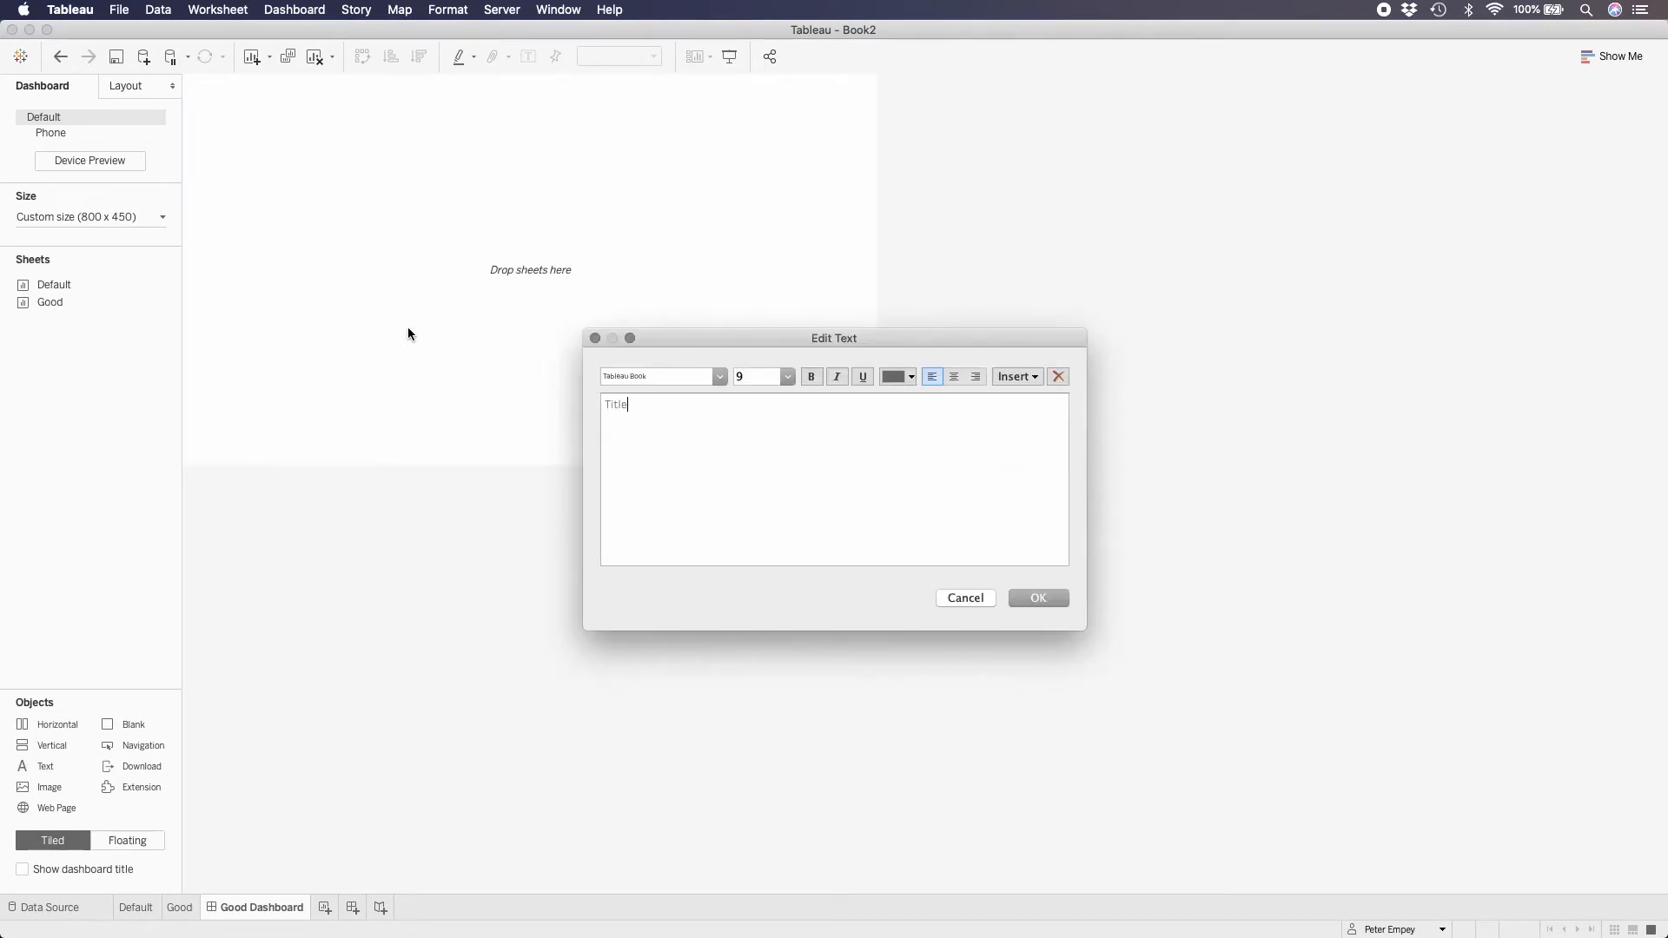
{"action": "left_click", "coordinate": [1036, 599]}
{"action": "left_click_drag", "start_coordinate": [49, 766], "coordinate": [359, 211]}
{"action": "left_click", "coordinate": [1039, 599]}
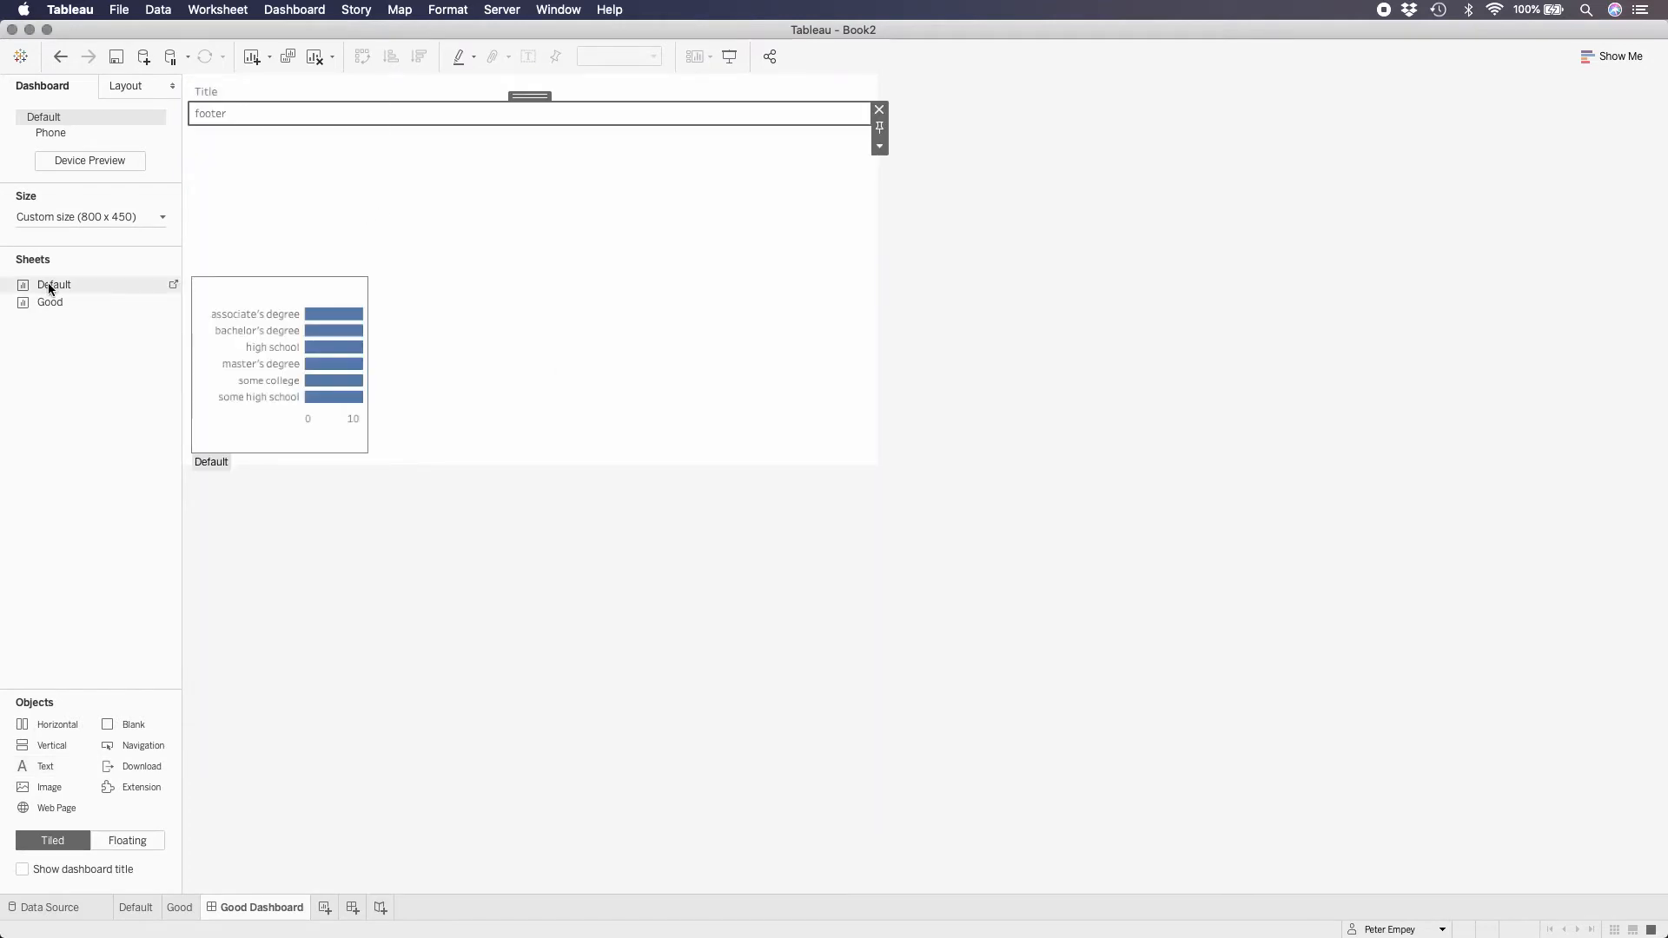
Step: Place the Good worksheet between the title and footer texts and hide its sheet title
{"action": "mouse_move", "coordinate": [48, 302]}
{"action": "left_mouse_down"}
{"action": "mouse_move", "coordinate": [336, 151]}
{"action": "mouse_move", "coordinate": [348, 113]}
{"action": "left_mouse_up"}
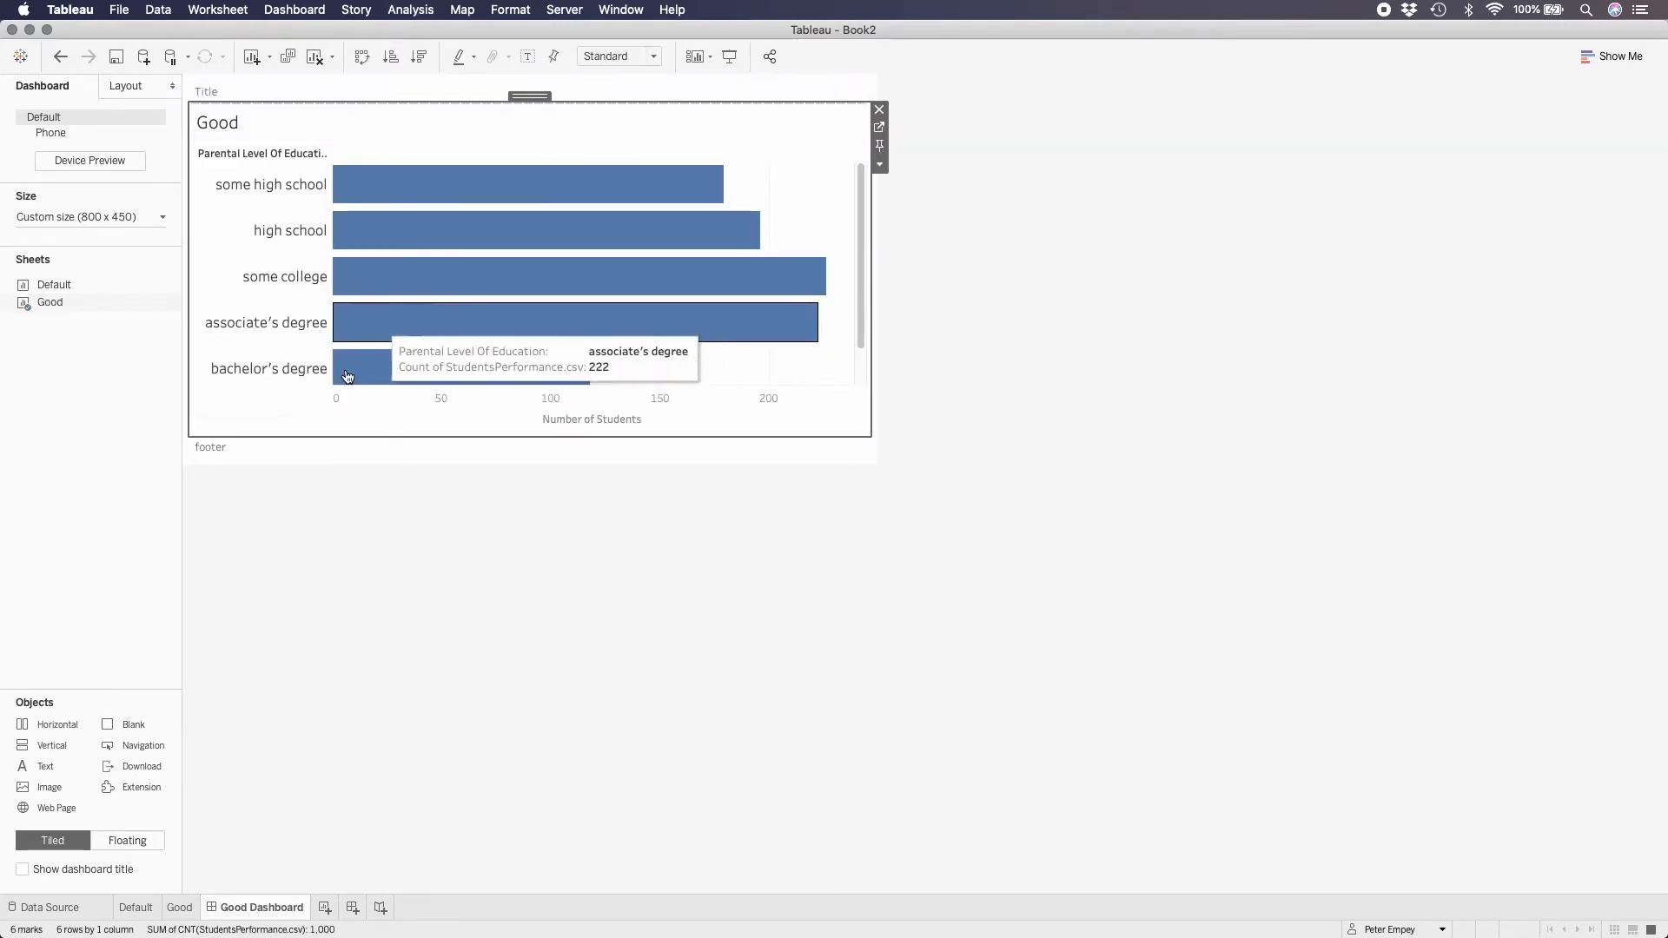
{"action": "left_click", "coordinate": [880, 165]}
{"action": "left_click", "coordinate": [916, 246]}
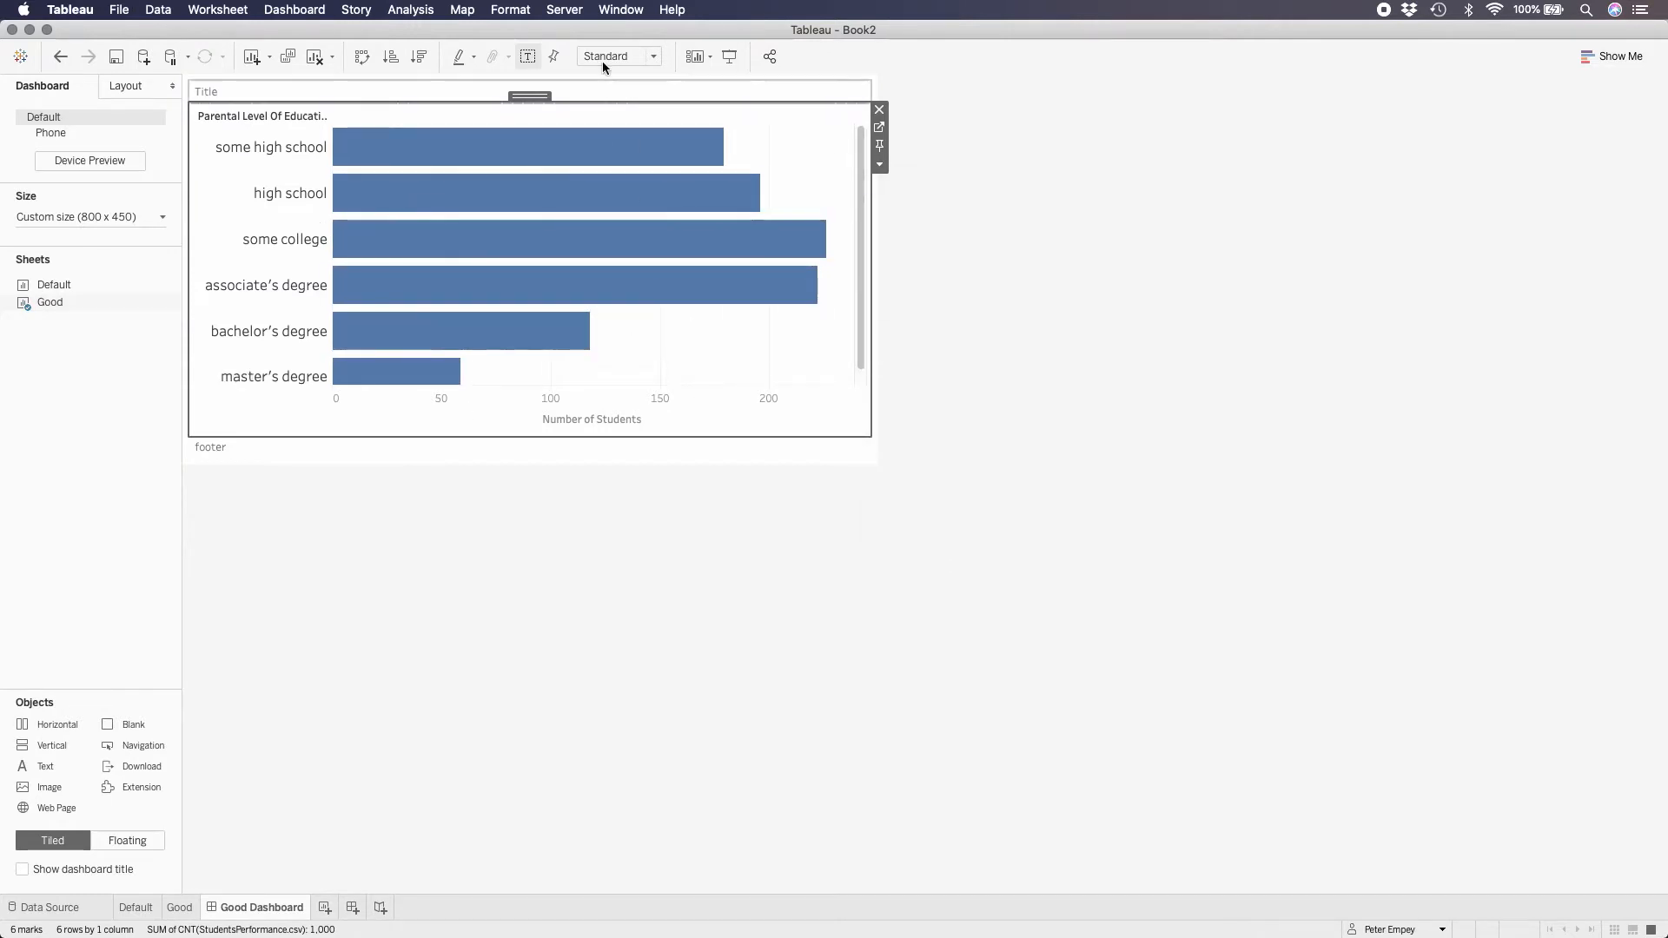
Step: Set the bar chart's fit on the dashboard to Entire View
{"action": "left_click", "coordinate": [652, 56]}
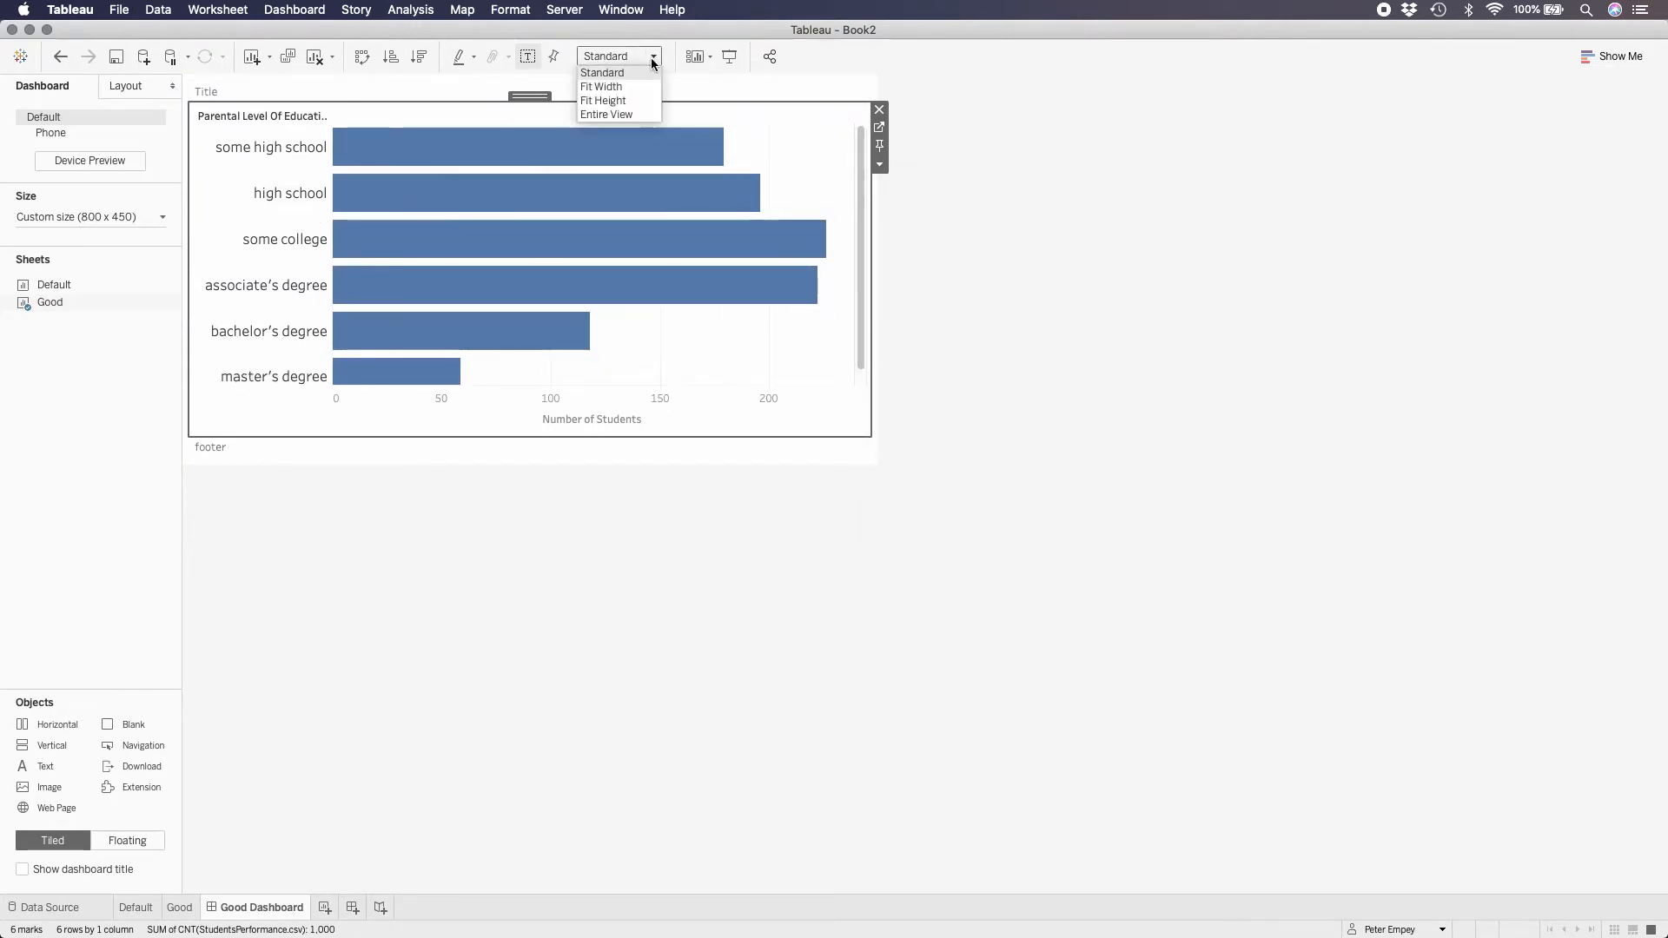
{"action": "left_click", "coordinate": [620, 115]}
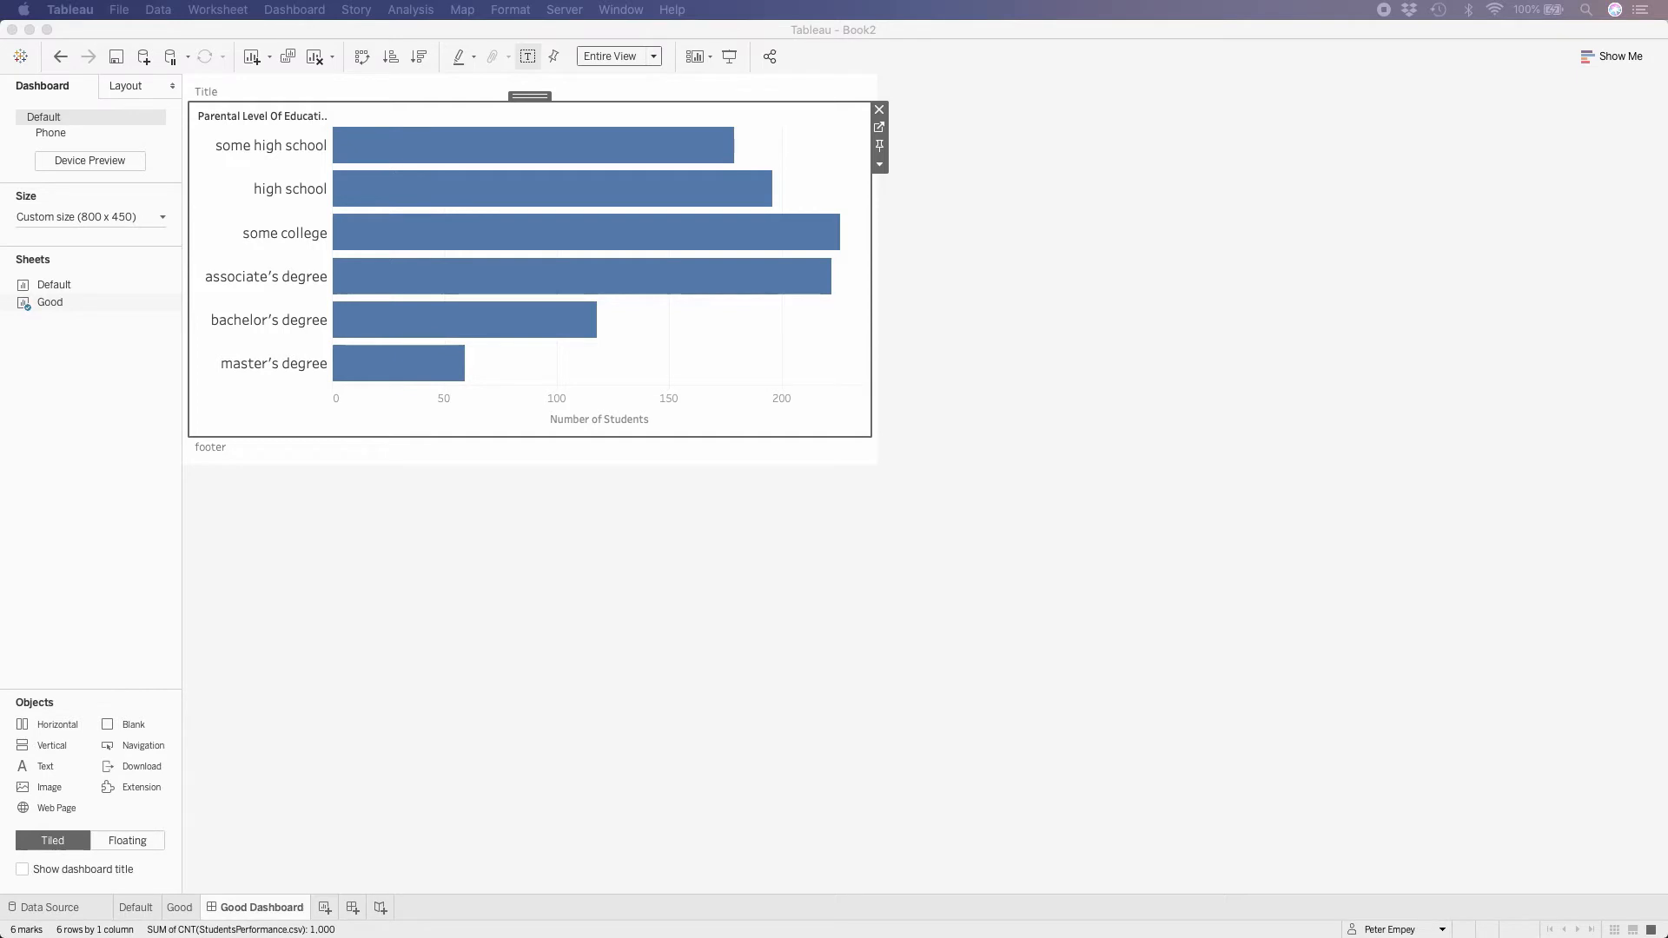
Step: Replace the dashboard's title text with "Students Based on their Parental Level of Education" at font size 20
{"action": "double_click", "coordinate": [456, 91]}
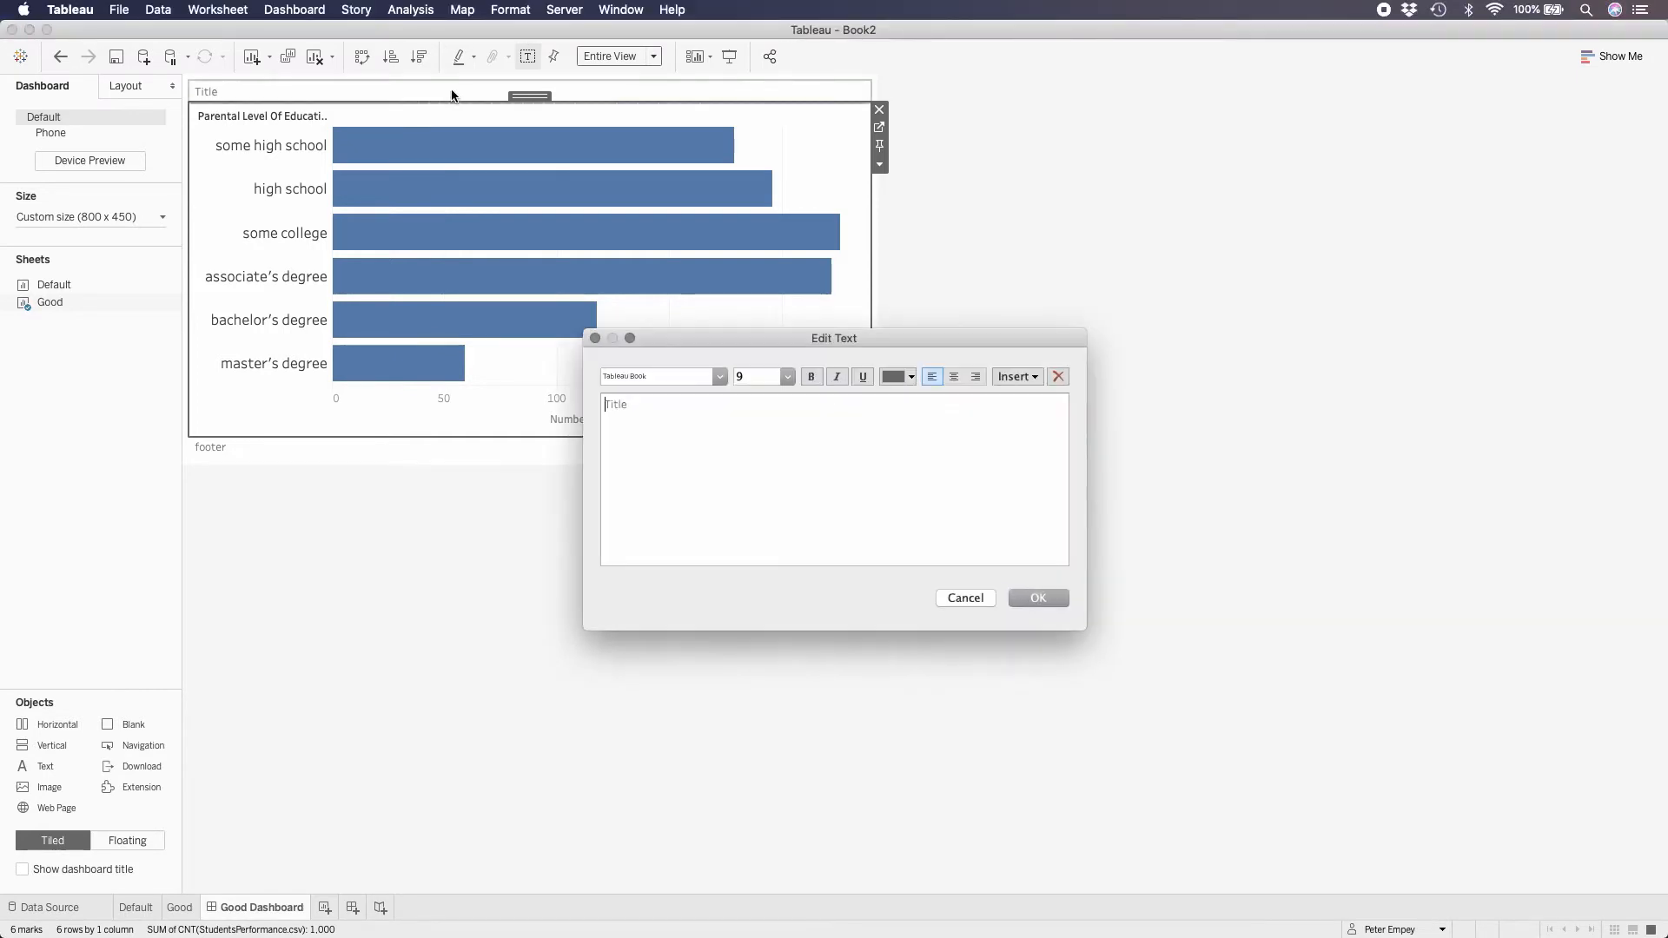
{"action": "type", "text": "Students Based on their Parental Level of Education"}
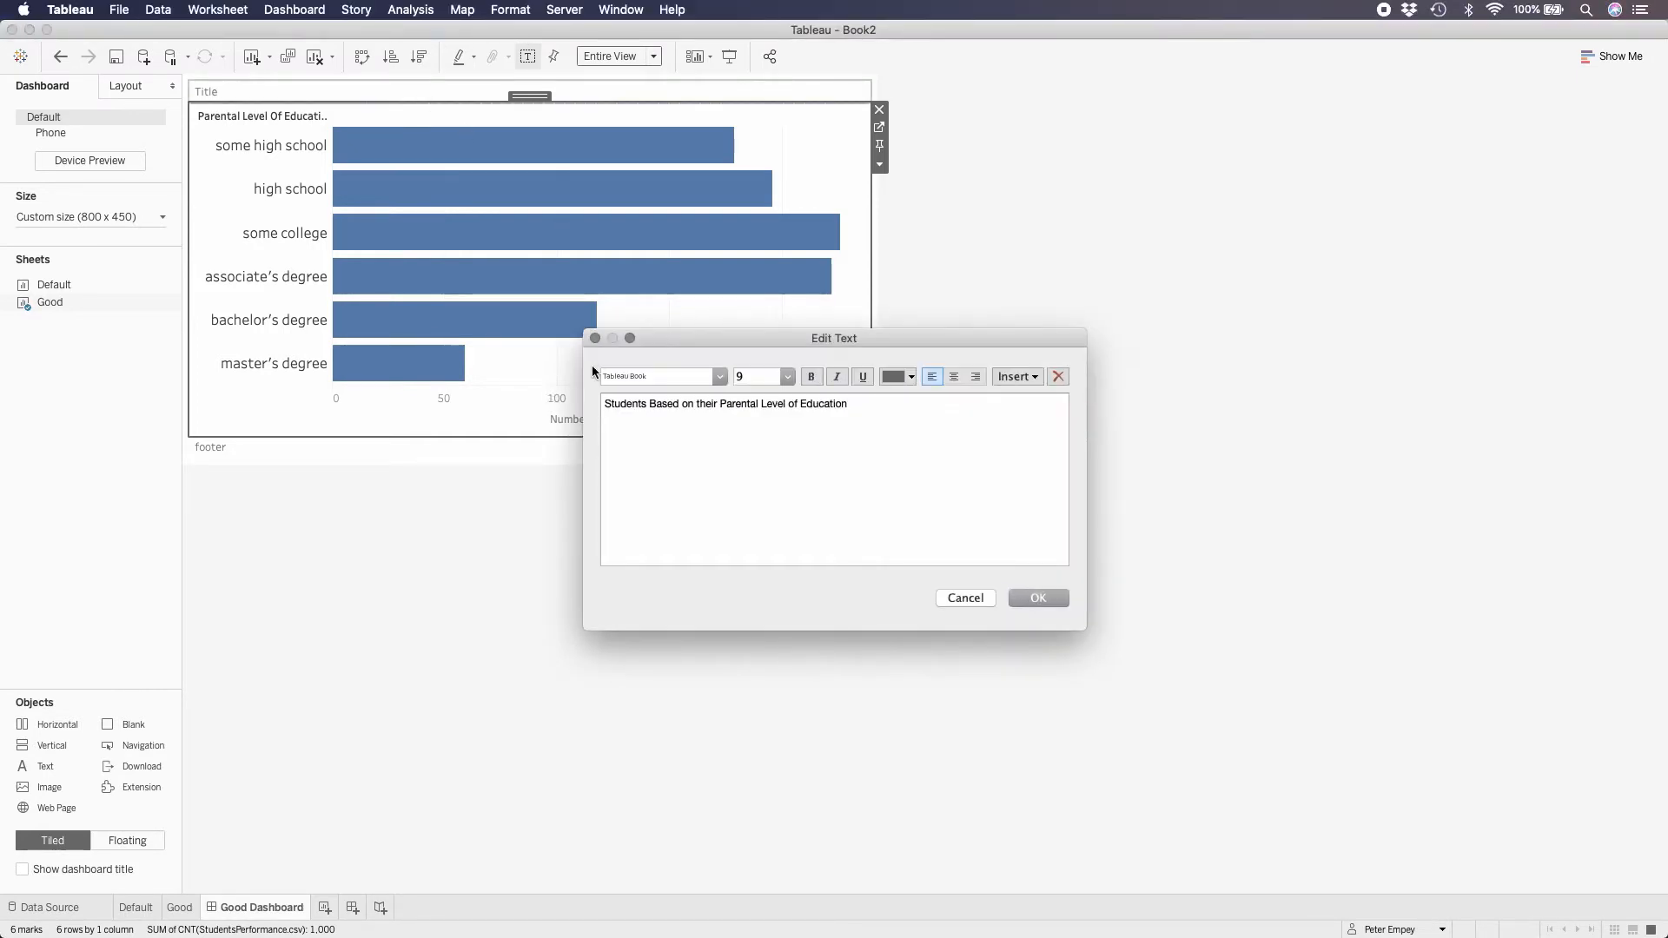
{"action": "left_click_drag", "start_coordinate": [858, 404], "coordinate": [498, 396]}
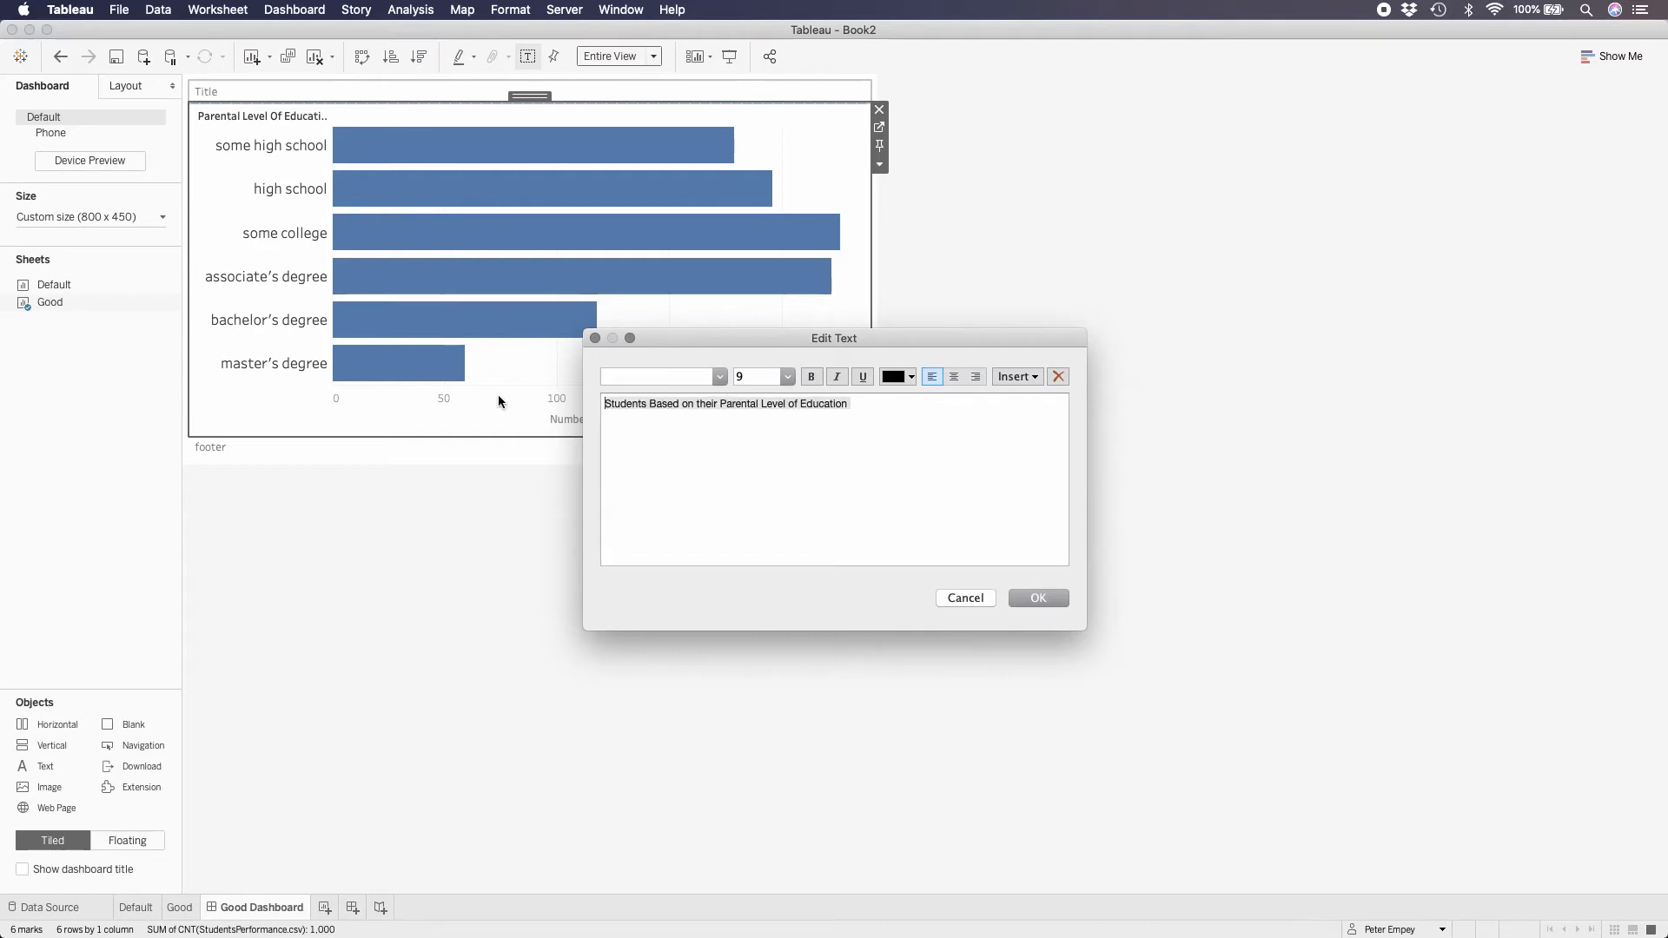
{"action": "left_click", "coordinate": [720, 377]}
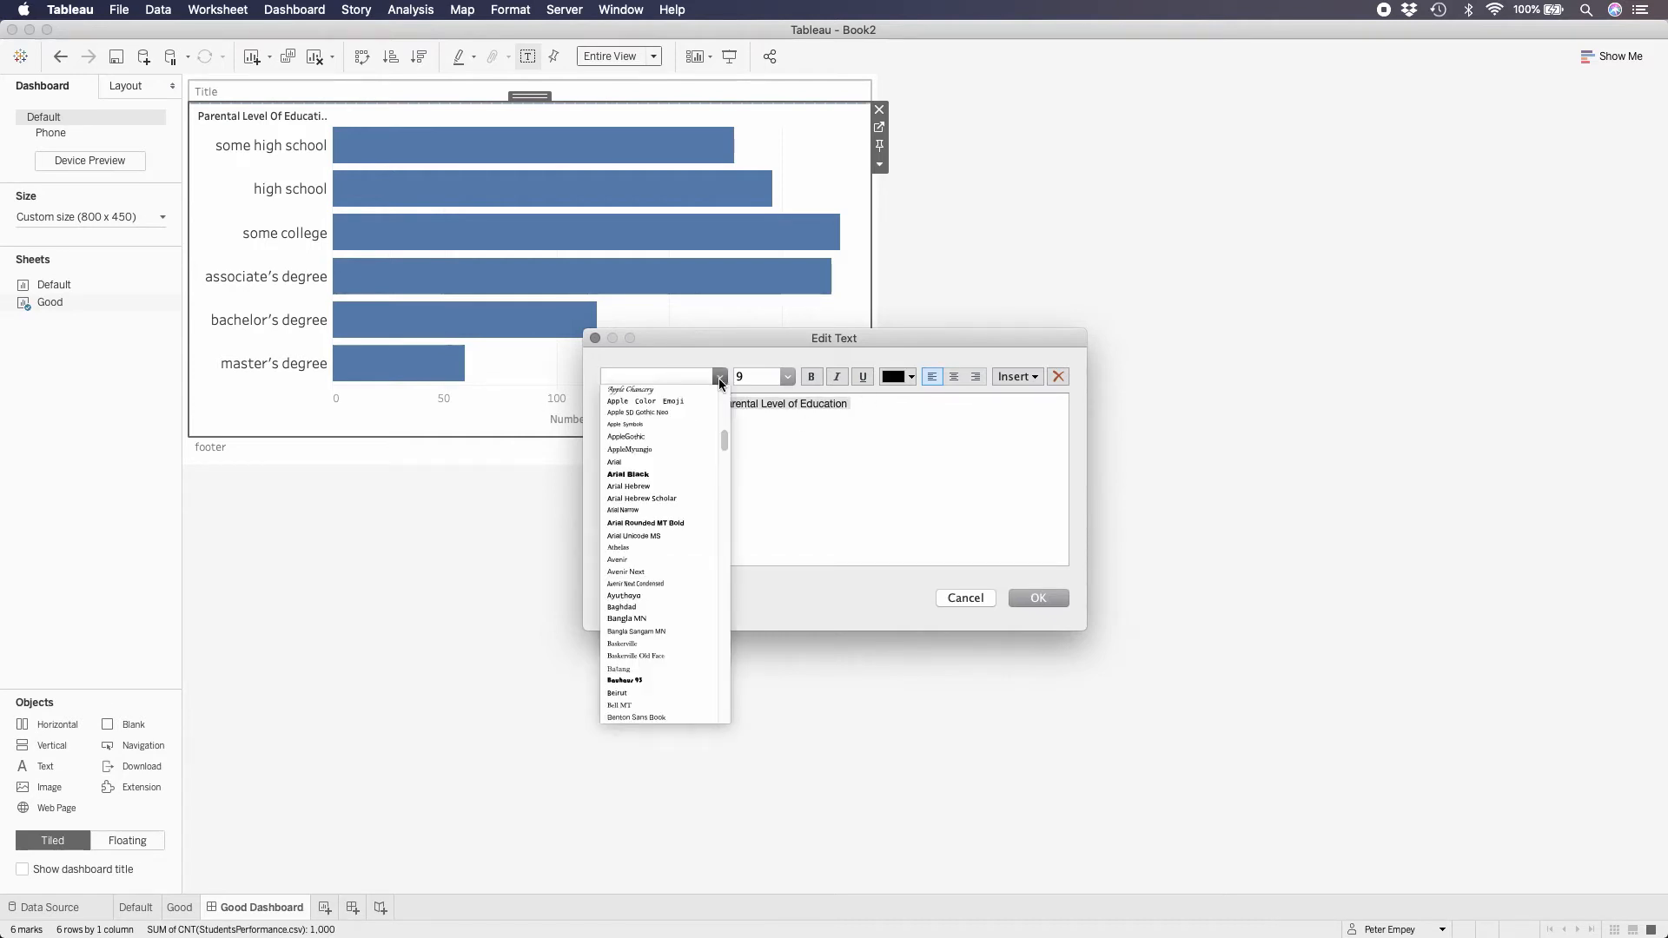
{"action": "left_click", "coordinate": [772, 445]}
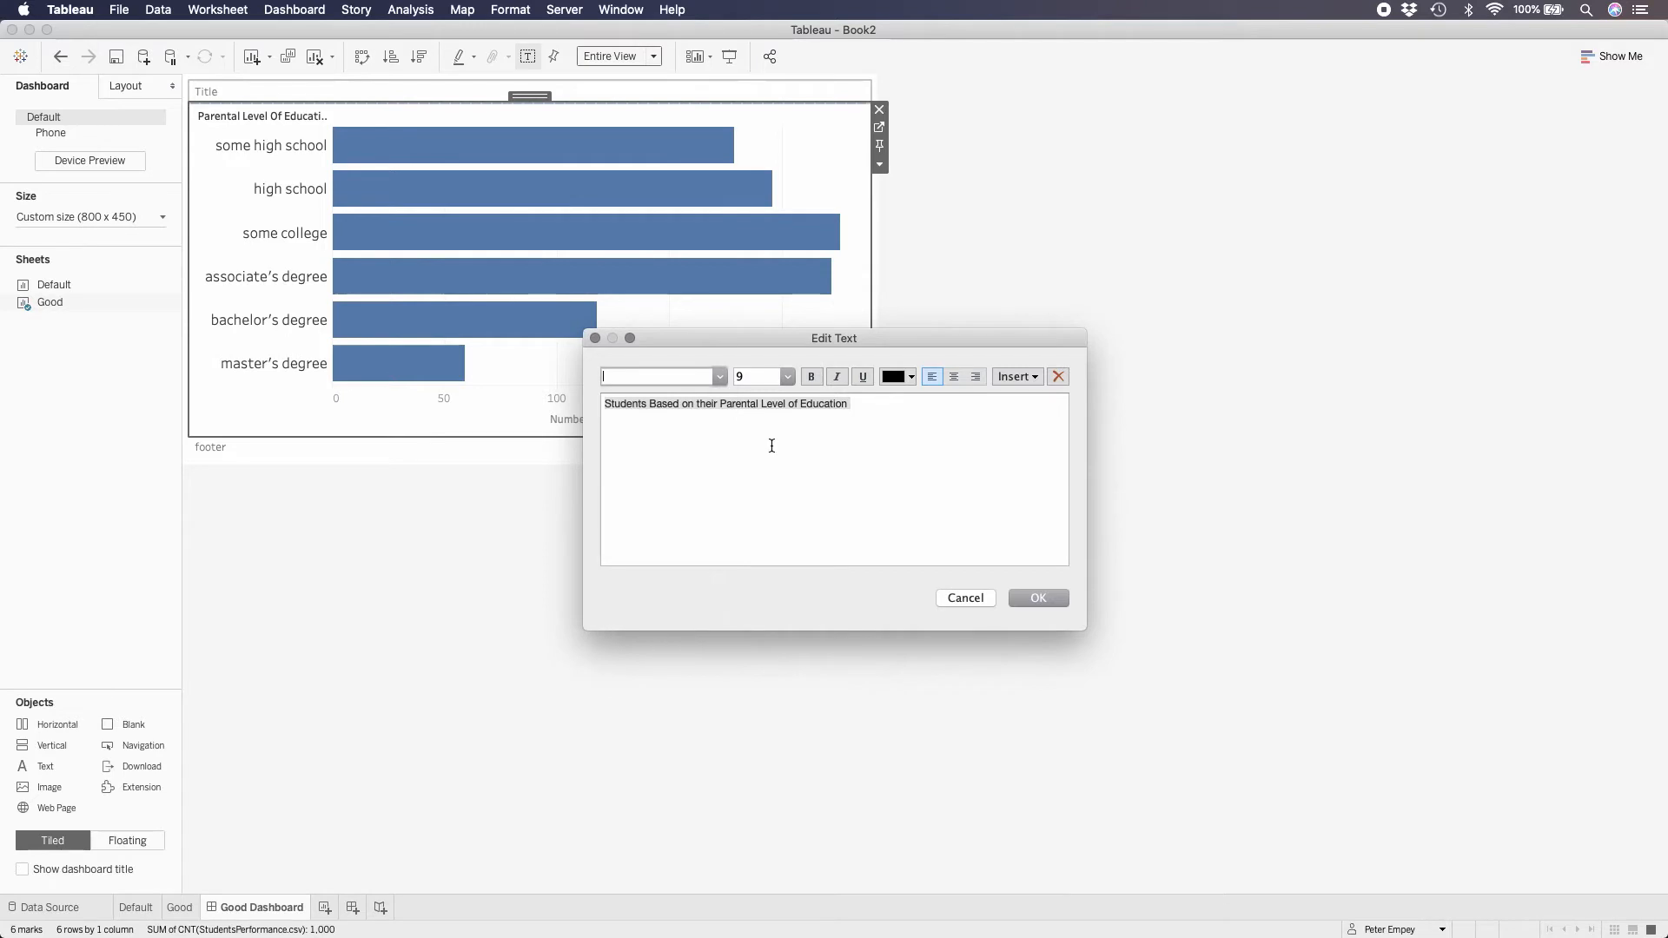
{"action": "left_click", "coordinate": [786, 377]}
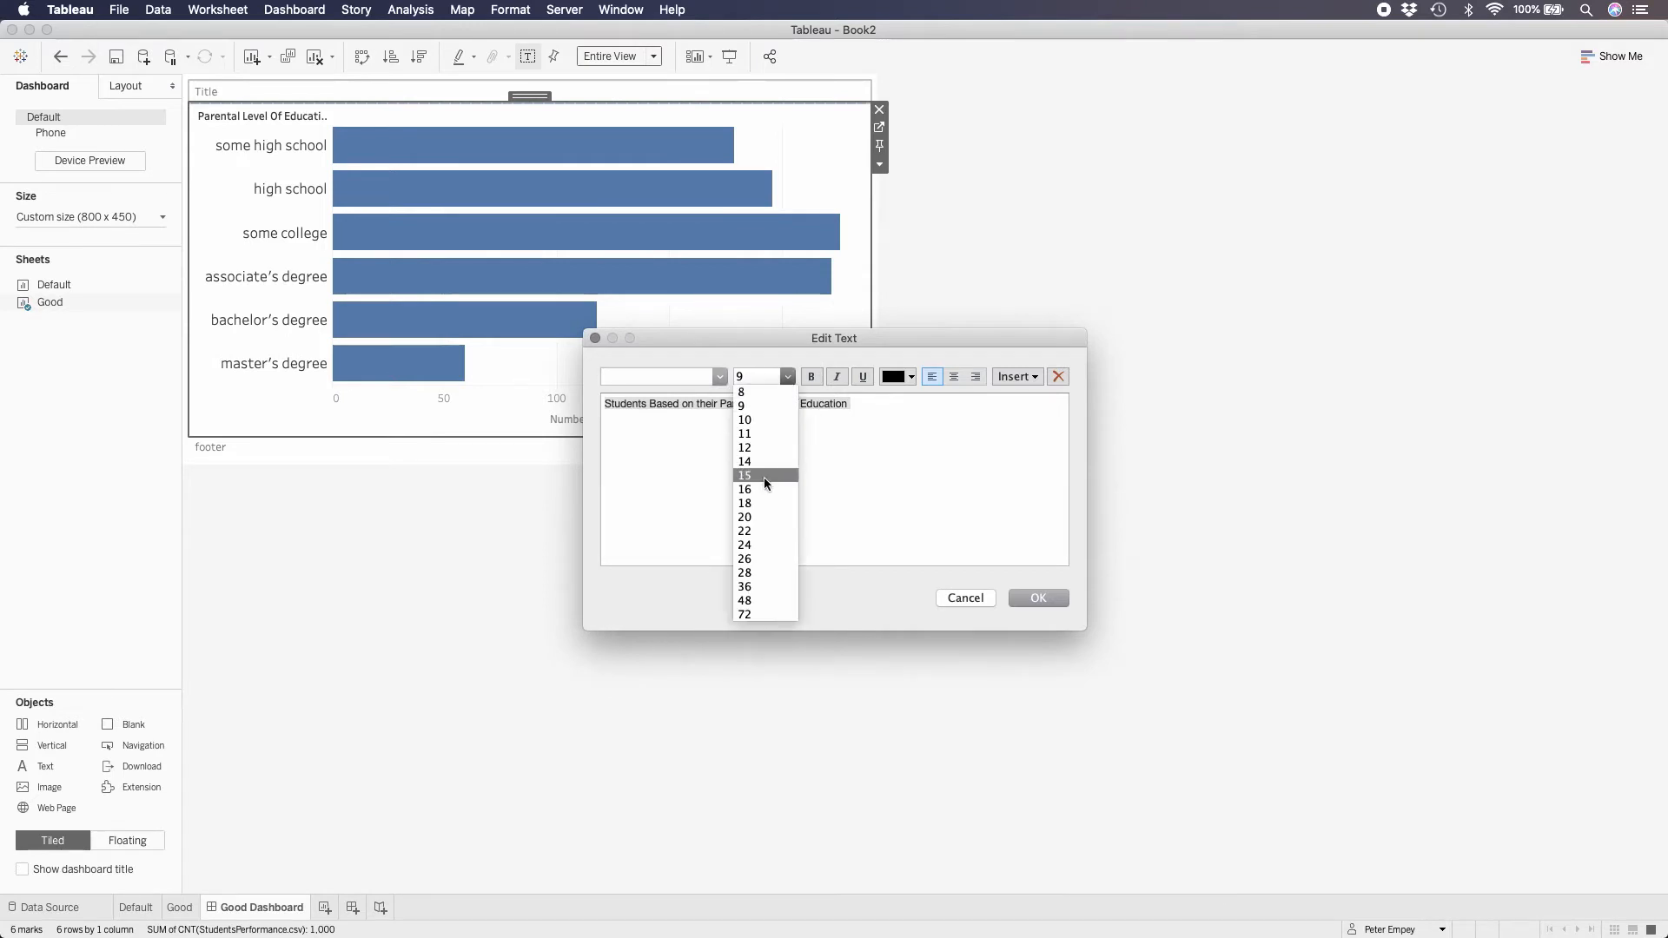
{"action": "left_click", "coordinate": [763, 504]}
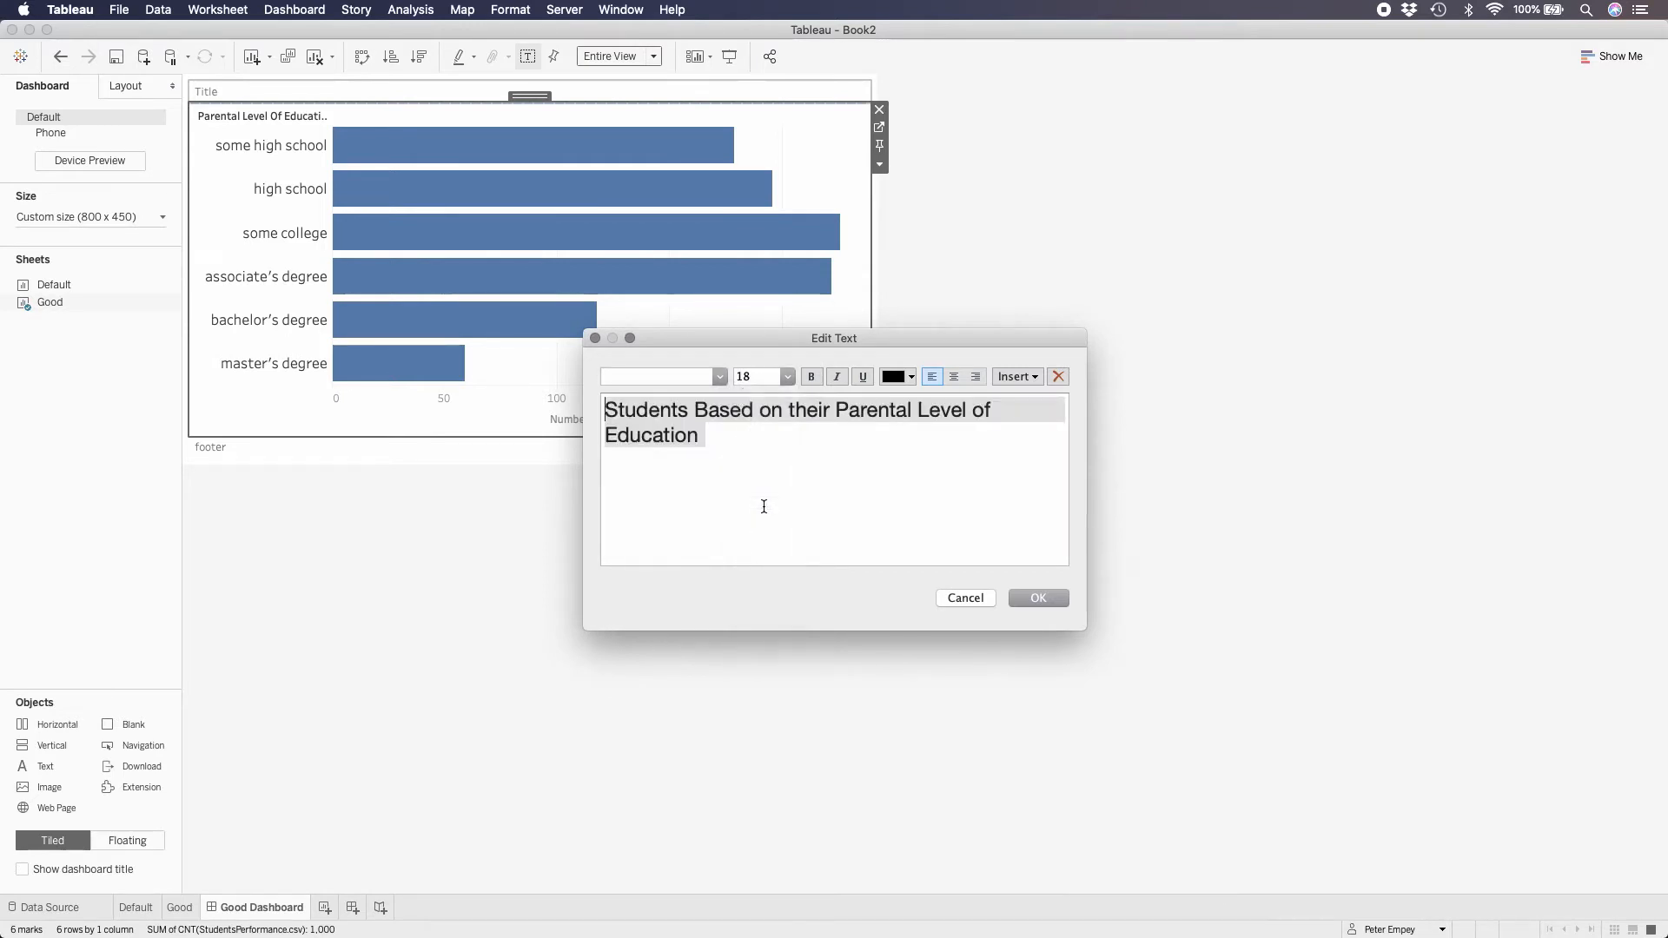
{"action": "left_click", "coordinate": [787, 377]}
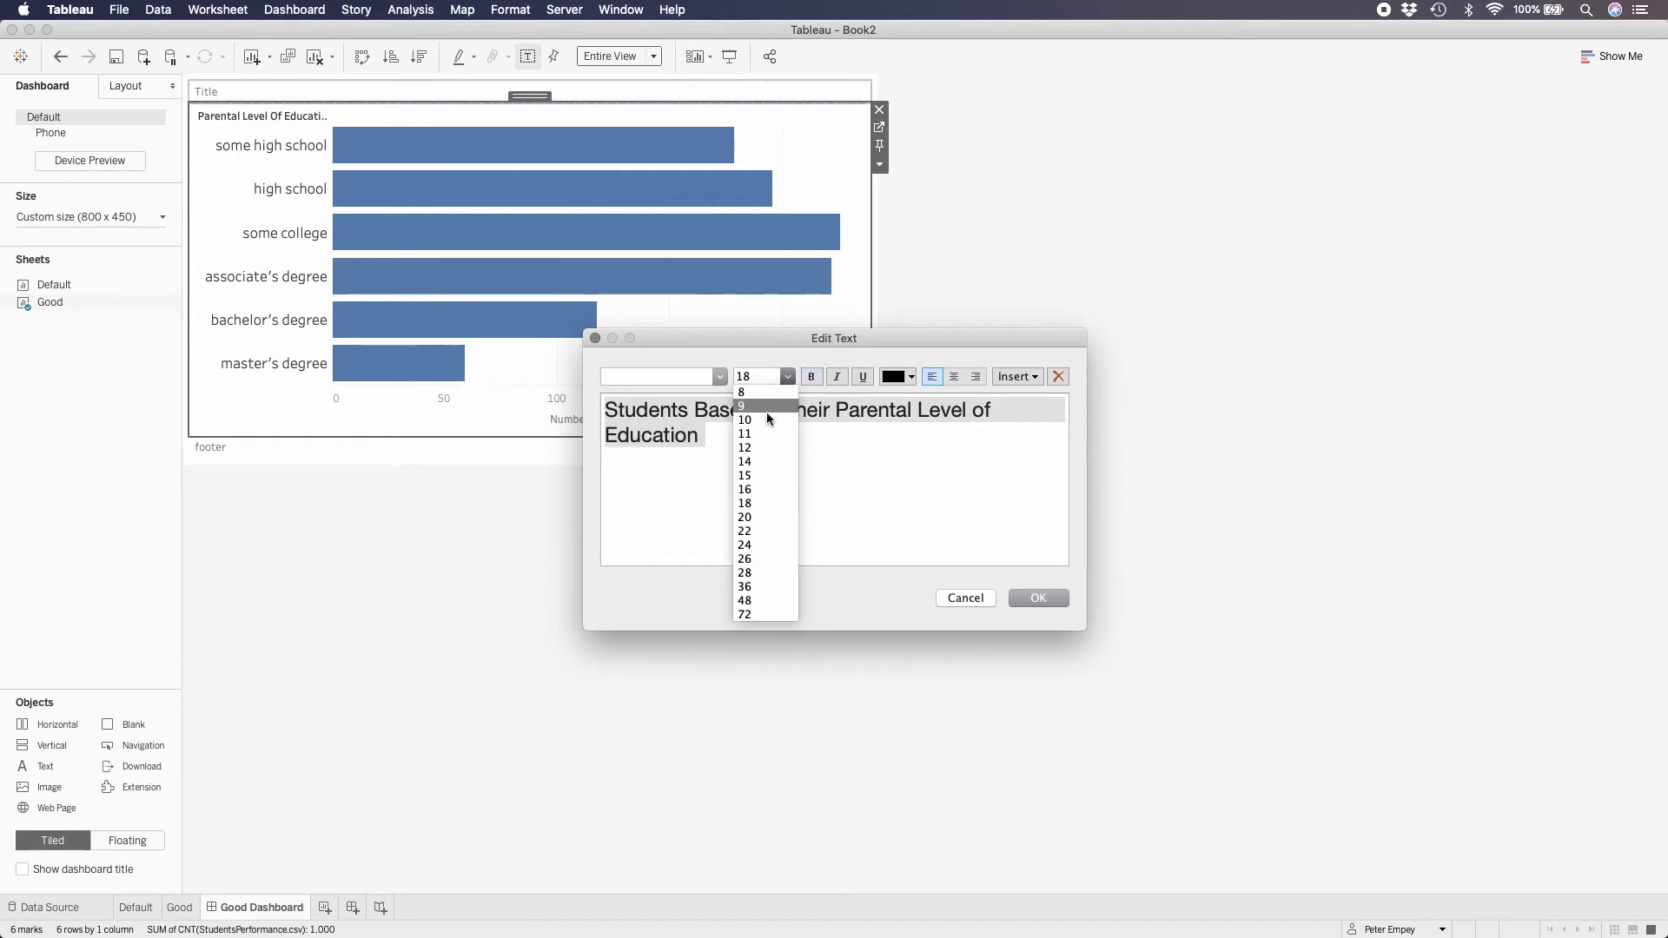
{"action": "left_click", "coordinate": [747, 518]}
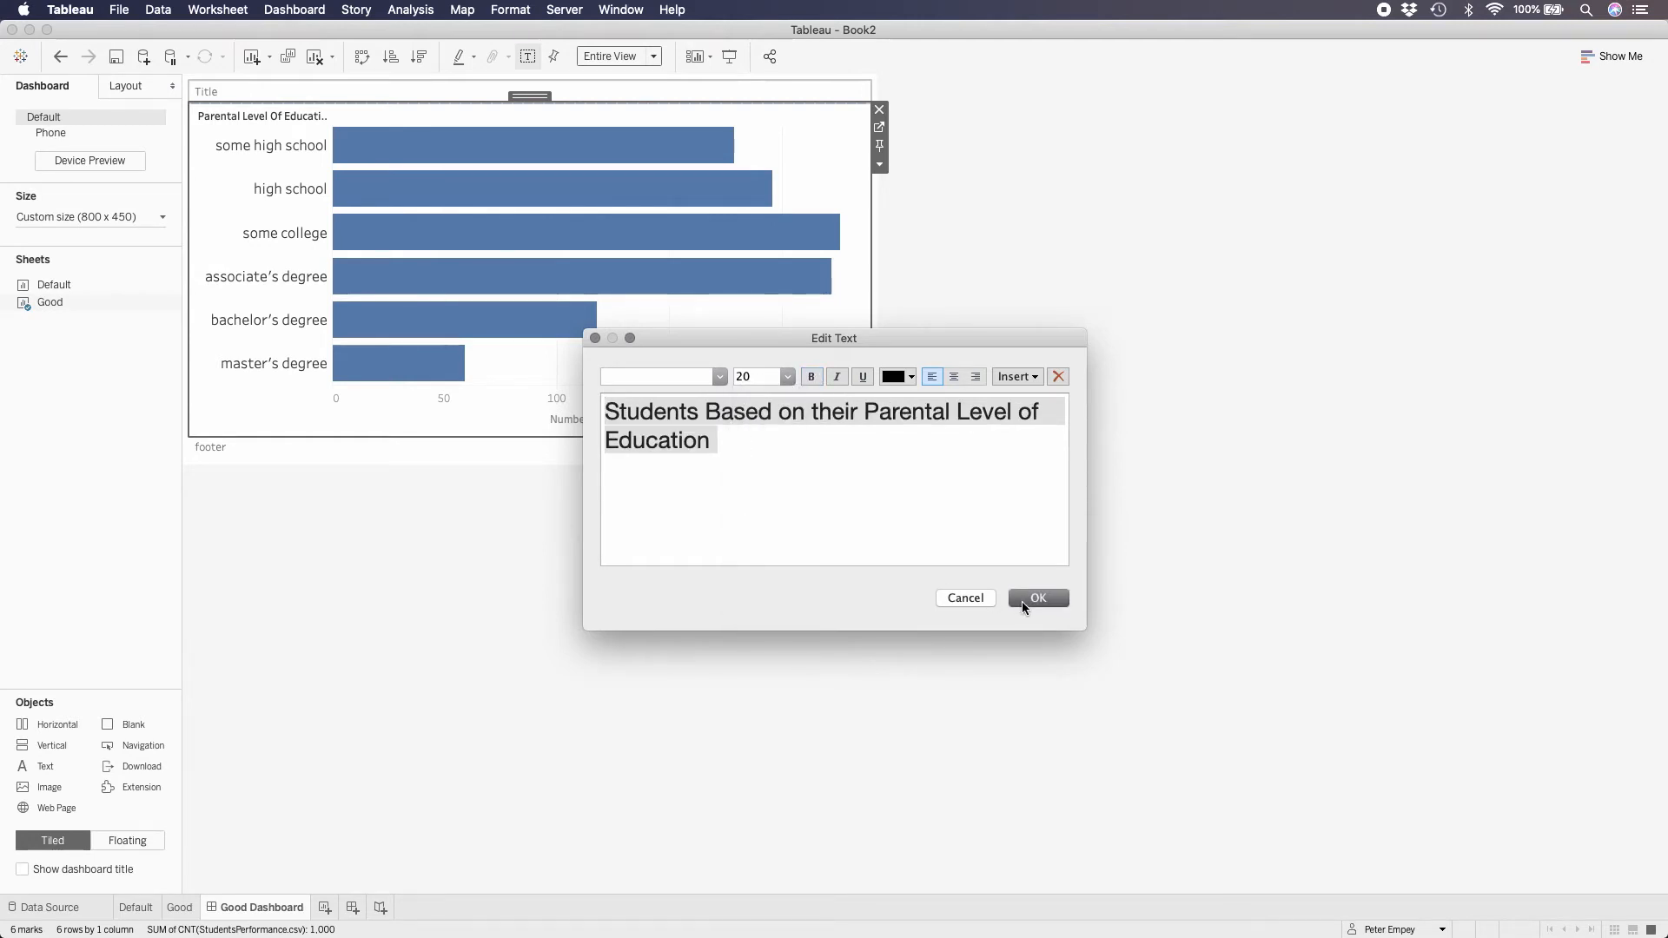
{"action": "left_click", "coordinate": [1020, 601]}
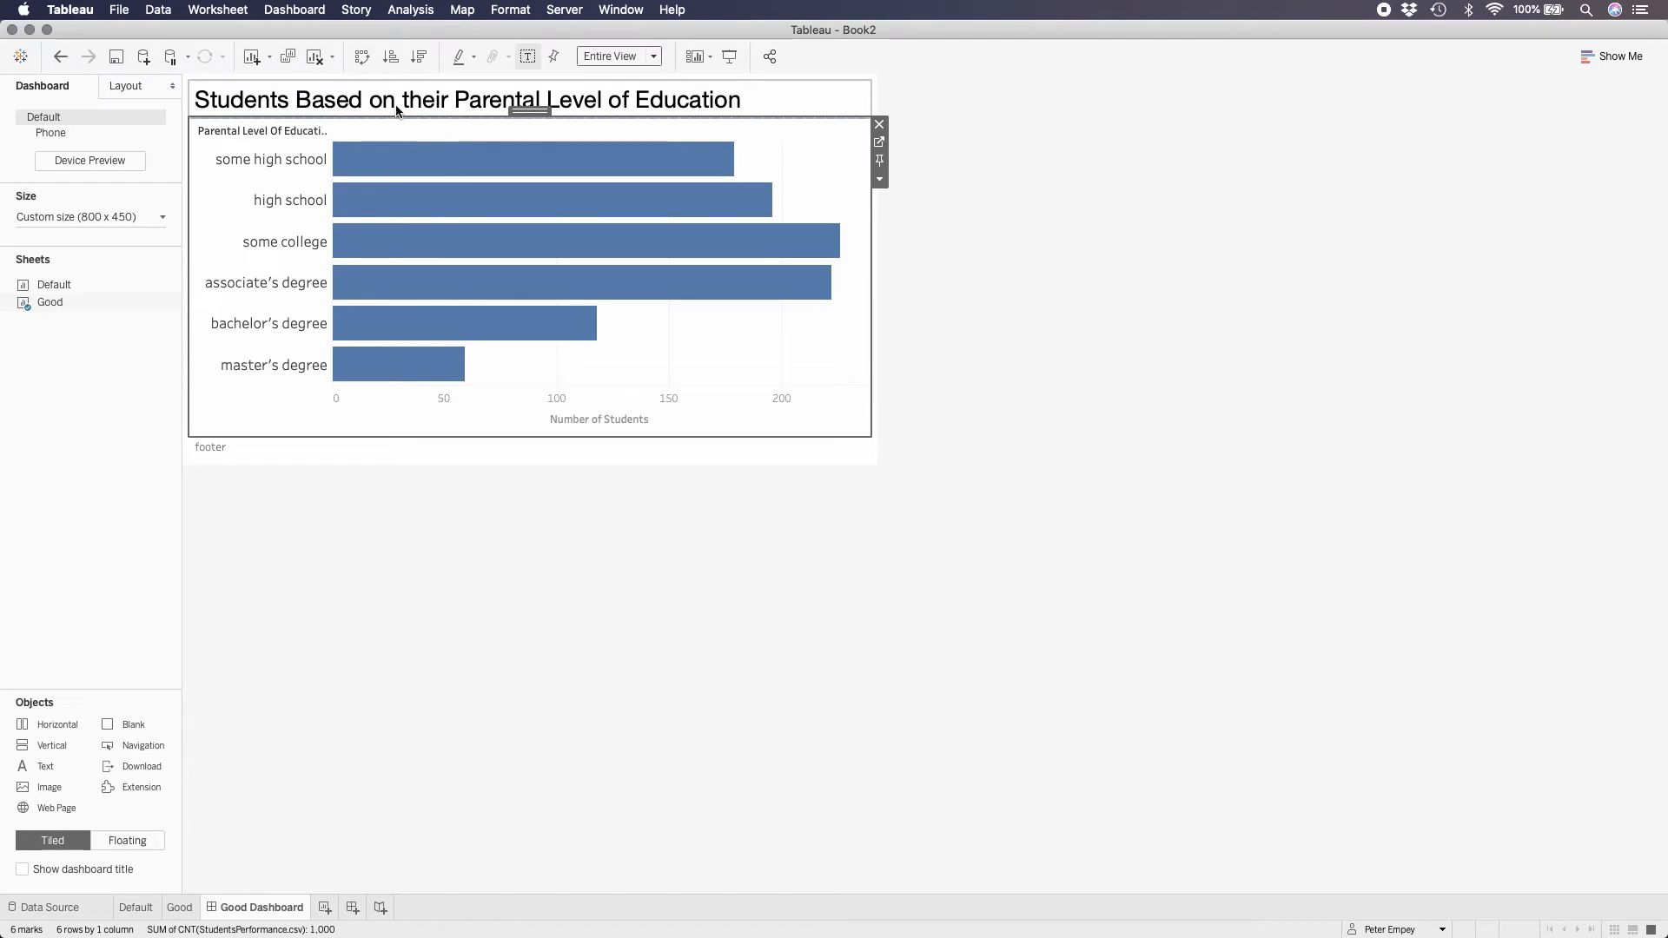
Step: Hide the Parental Level Of Education field label for rows in the dashboard's bar chart
{"action": "right_click", "coordinate": [286, 131]}
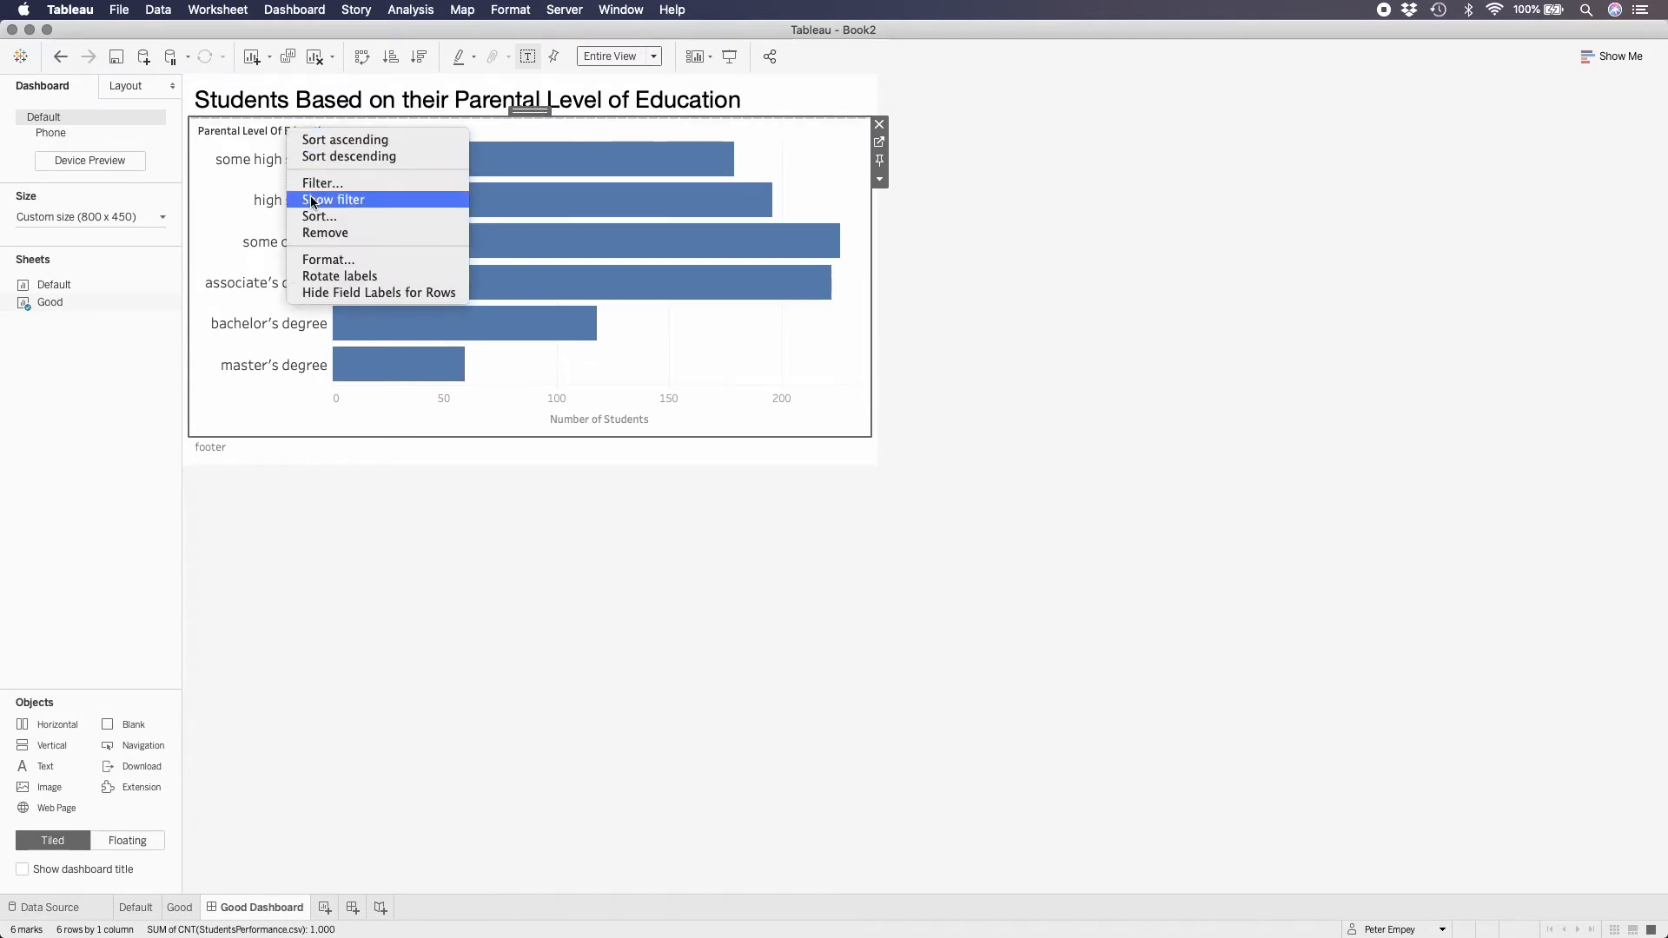
{"action": "left_click", "coordinate": [337, 295]}
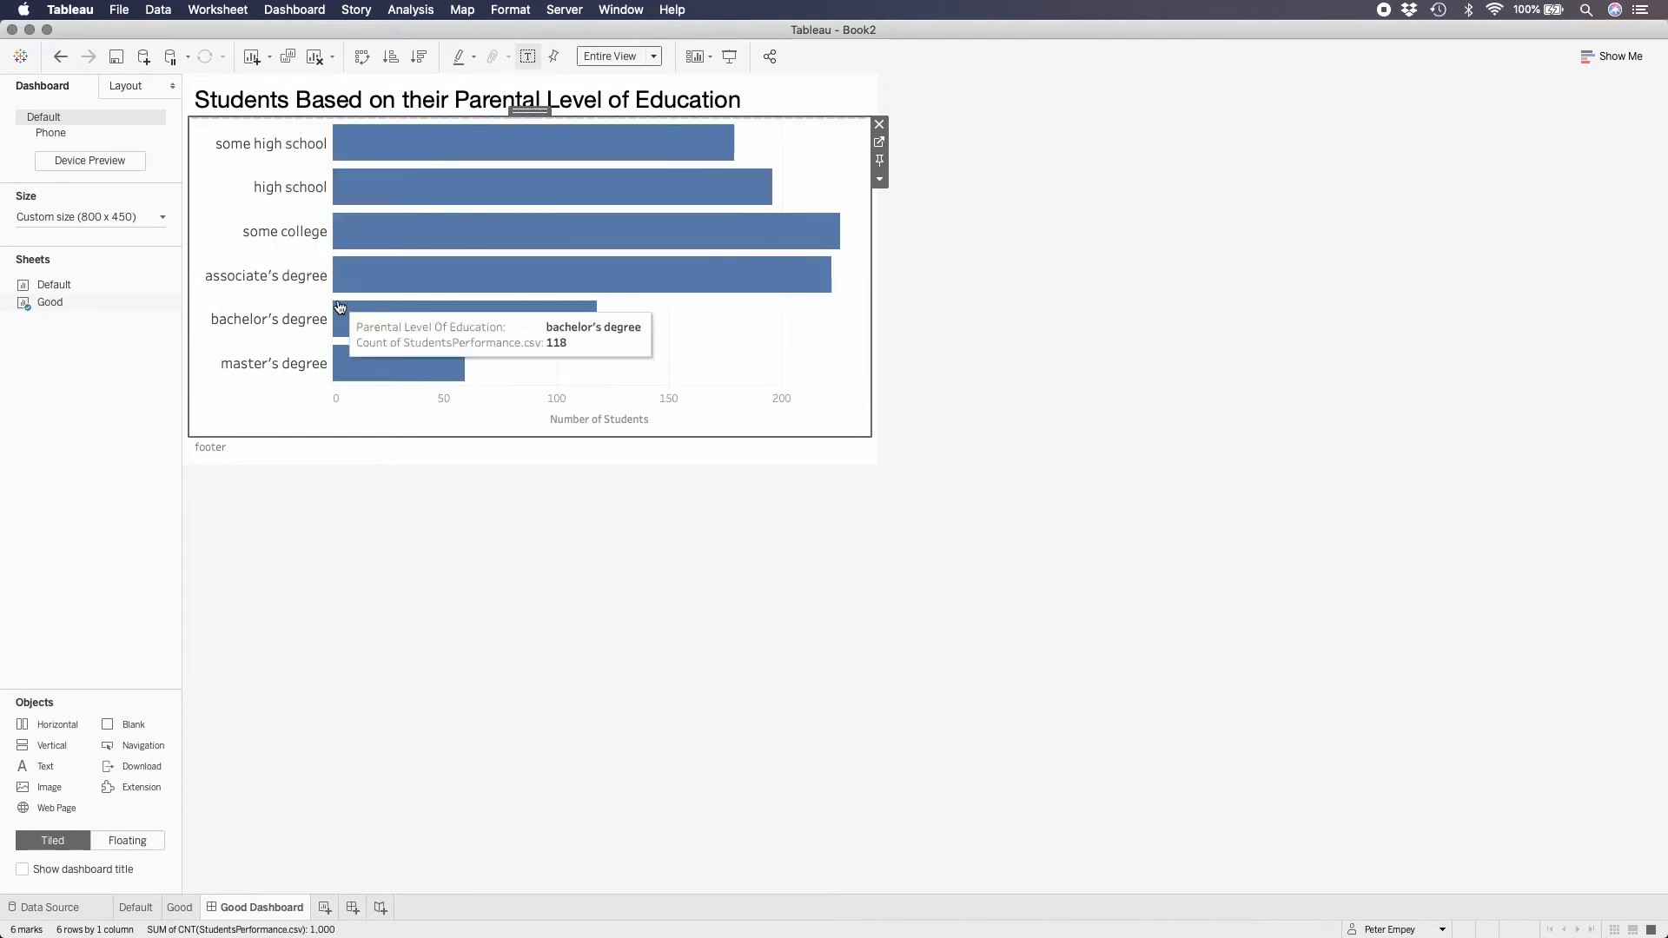
Step: Replace the footer text with "Data from StudentPerformance data set found on kaggle.com" and color it dark gray
{"action": "left_click", "coordinate": [388, 445]}
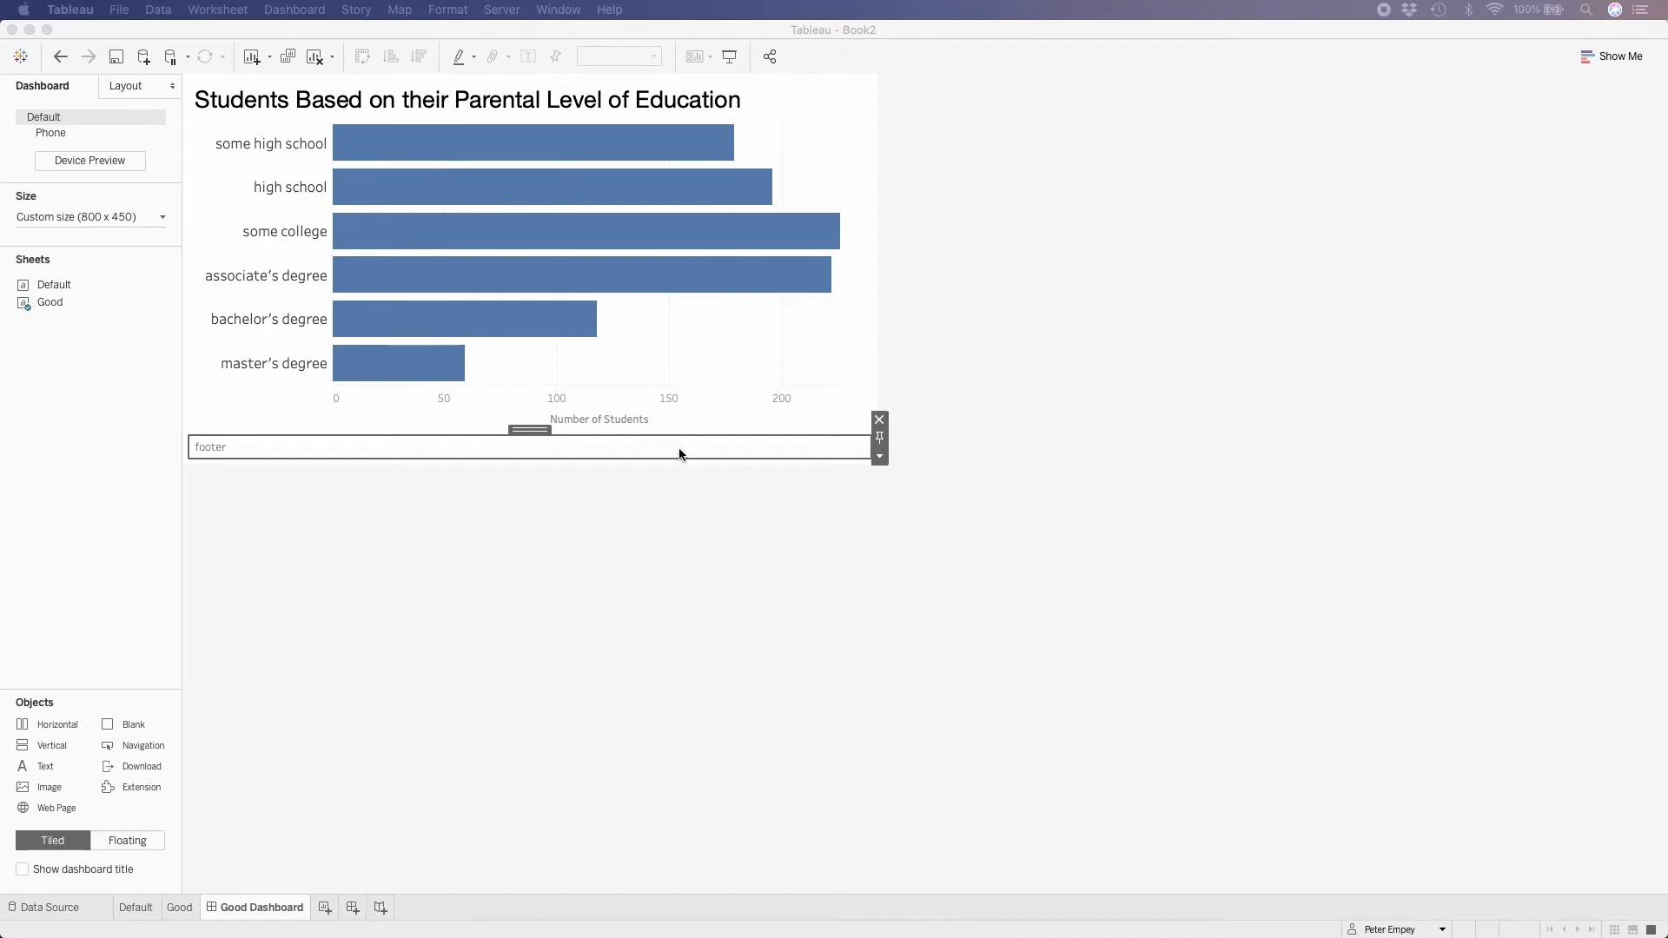
{"action": "double_click", "coordinate": [316, 451]}
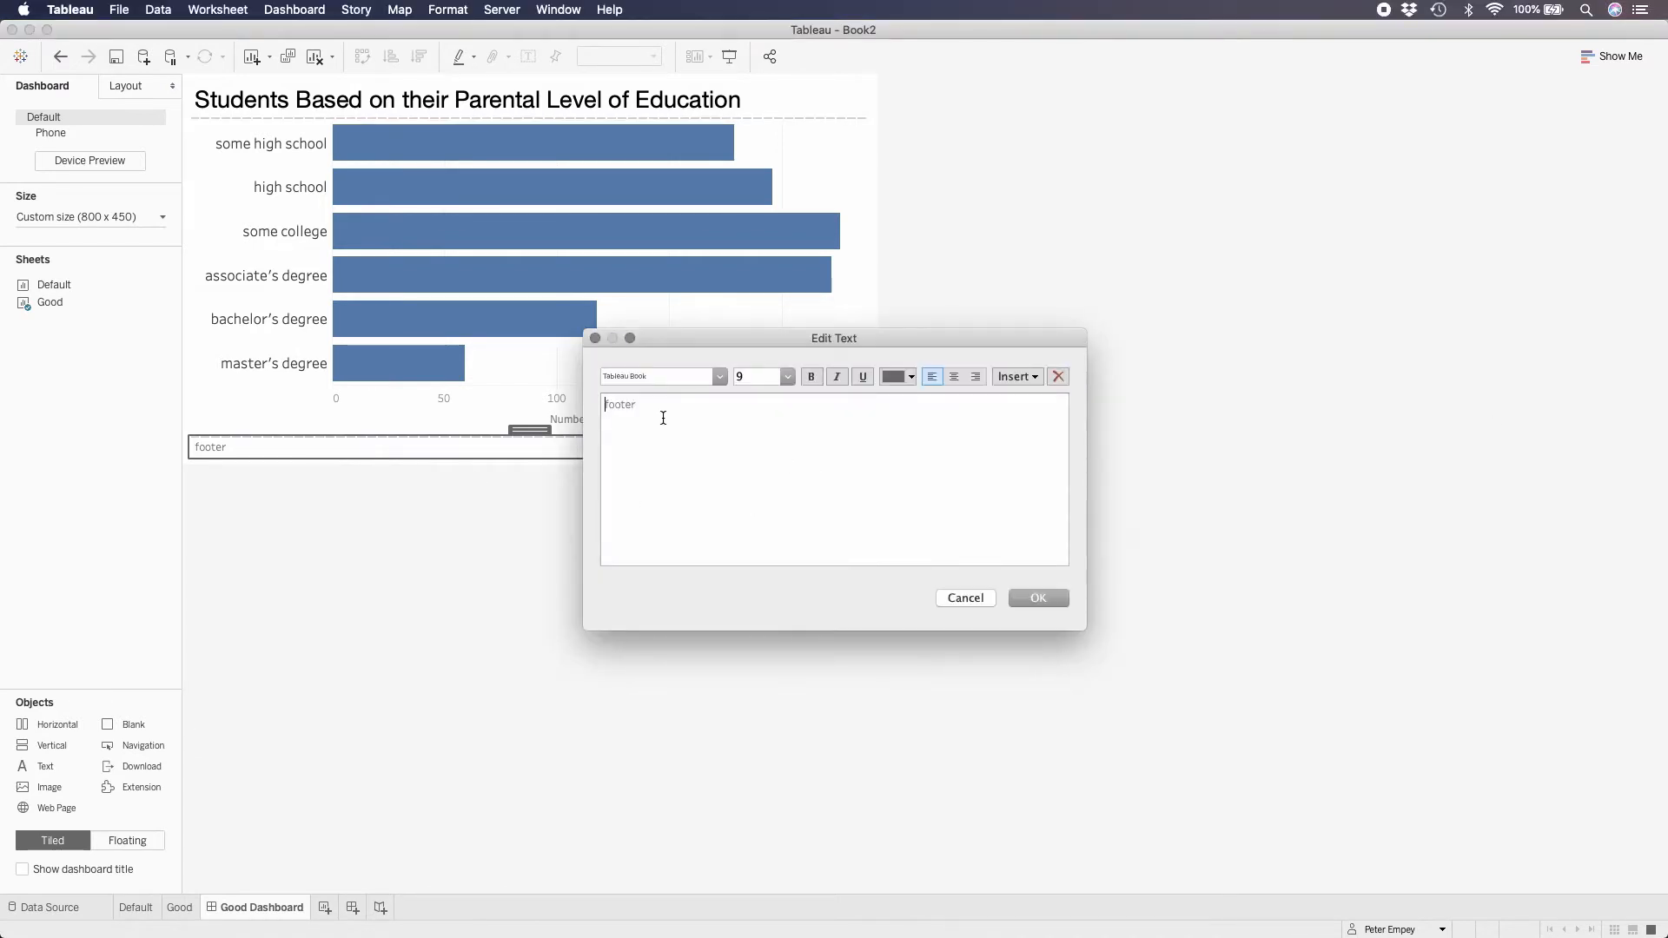
{"action": "type", "text": "Data from StudentPerformance data set found on kaggle.com"}
{"action": "left_click_drag", "start_coordinate": [908, 409], "coordinate": [545, 409]}
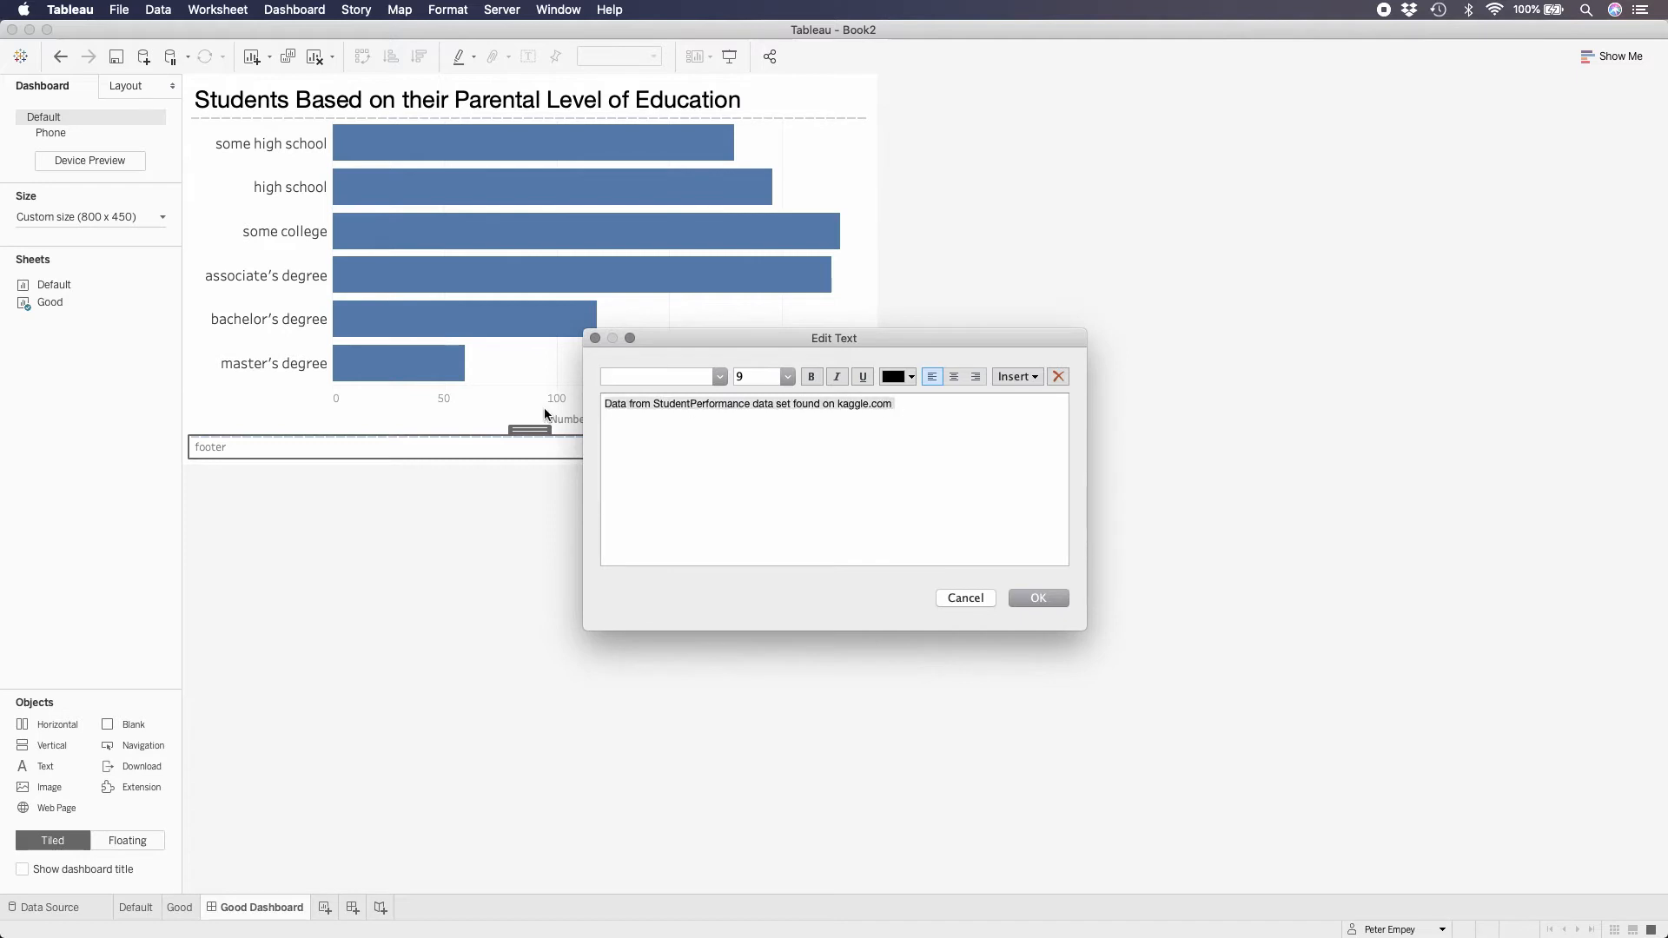
{"action": "left_click", "coordinate": [898, 376]}
{"action": "left_click", "coordinate": [892, 448]}
{"action": "left_click", "coordinate": [1023, 599]}
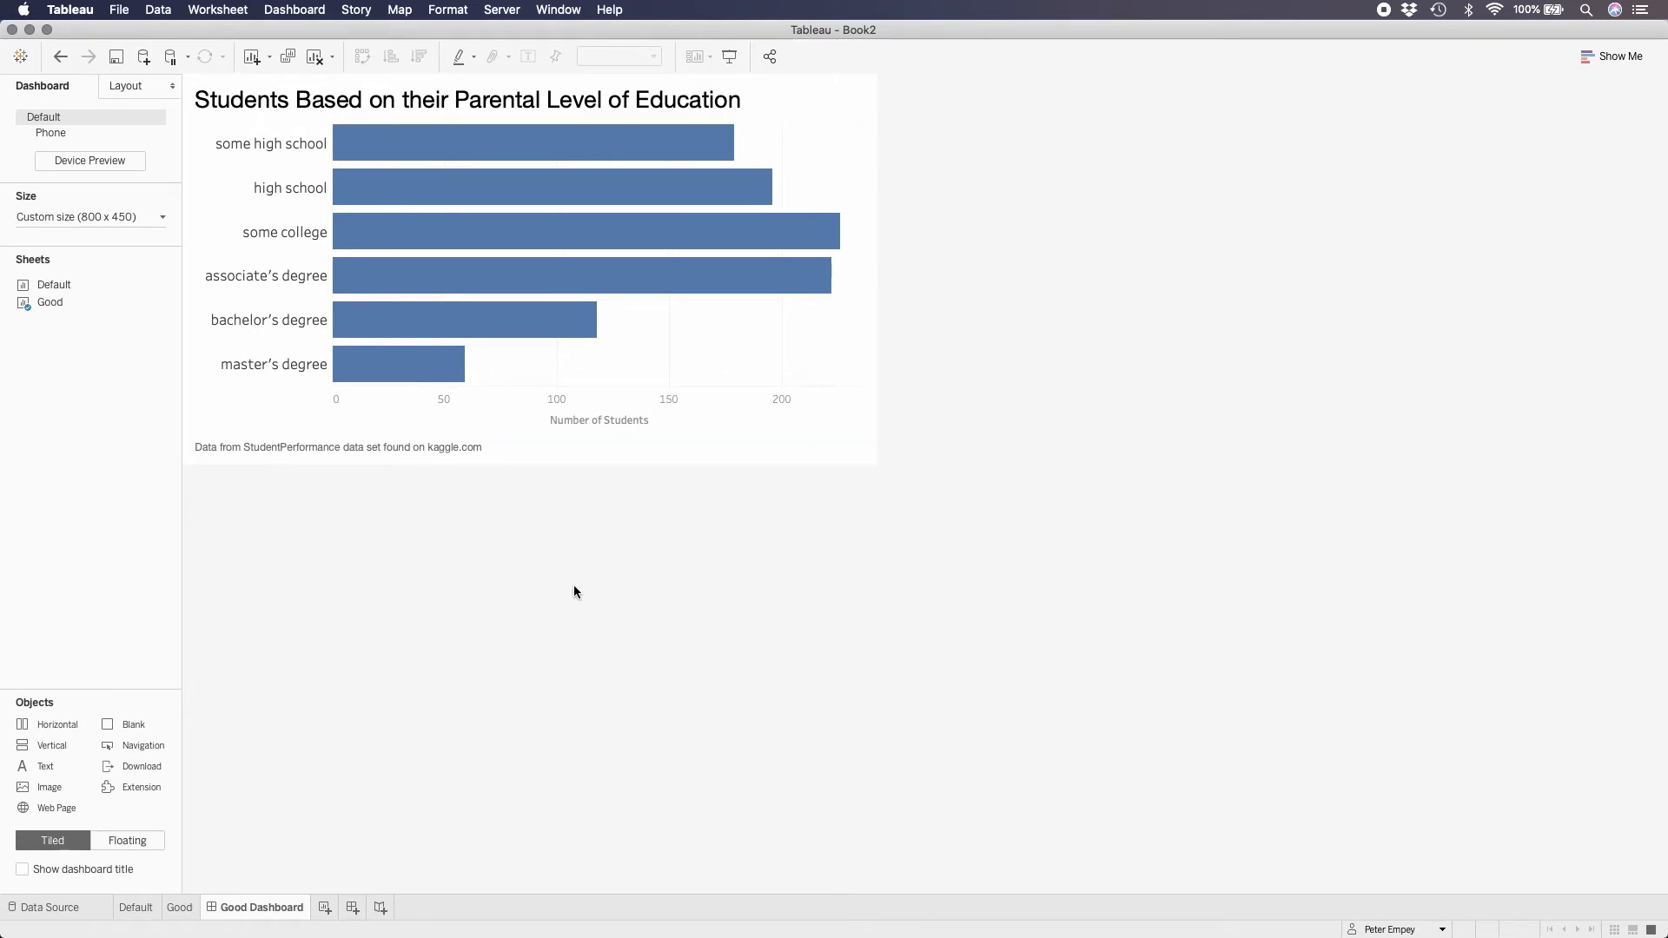
Step: Duplicate the Good worksheet and rename the copy "Better"
{"action": "left_click", "coordinate": [189, 909]}
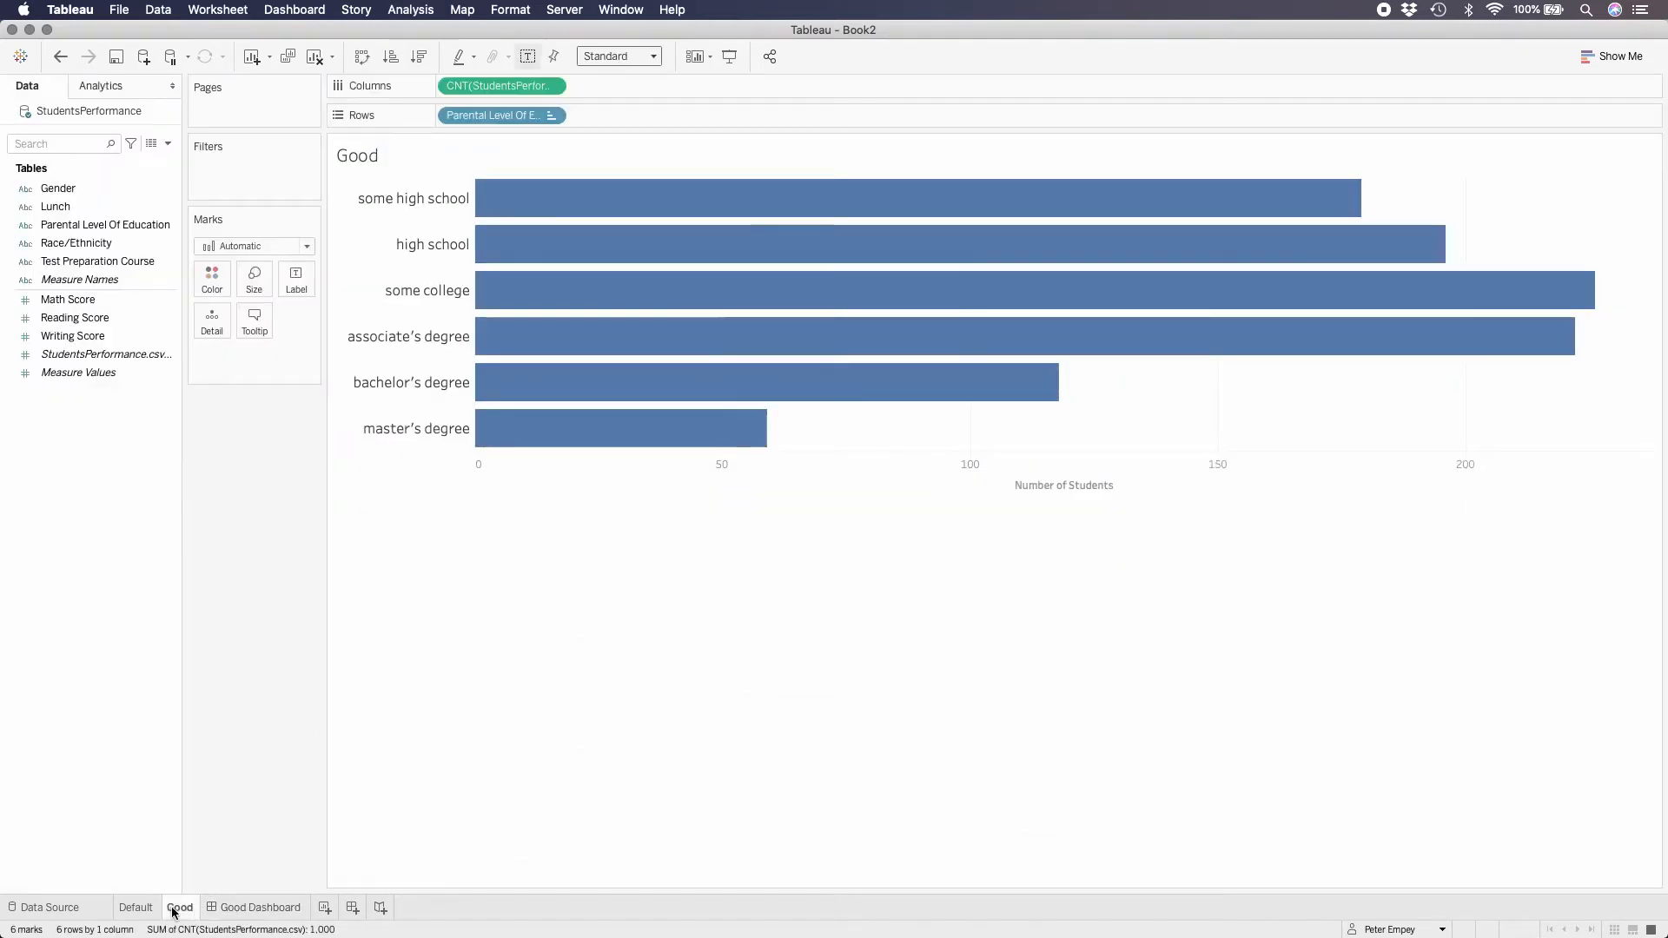
{"action": "right_click", "coordinate": [175, 912]}
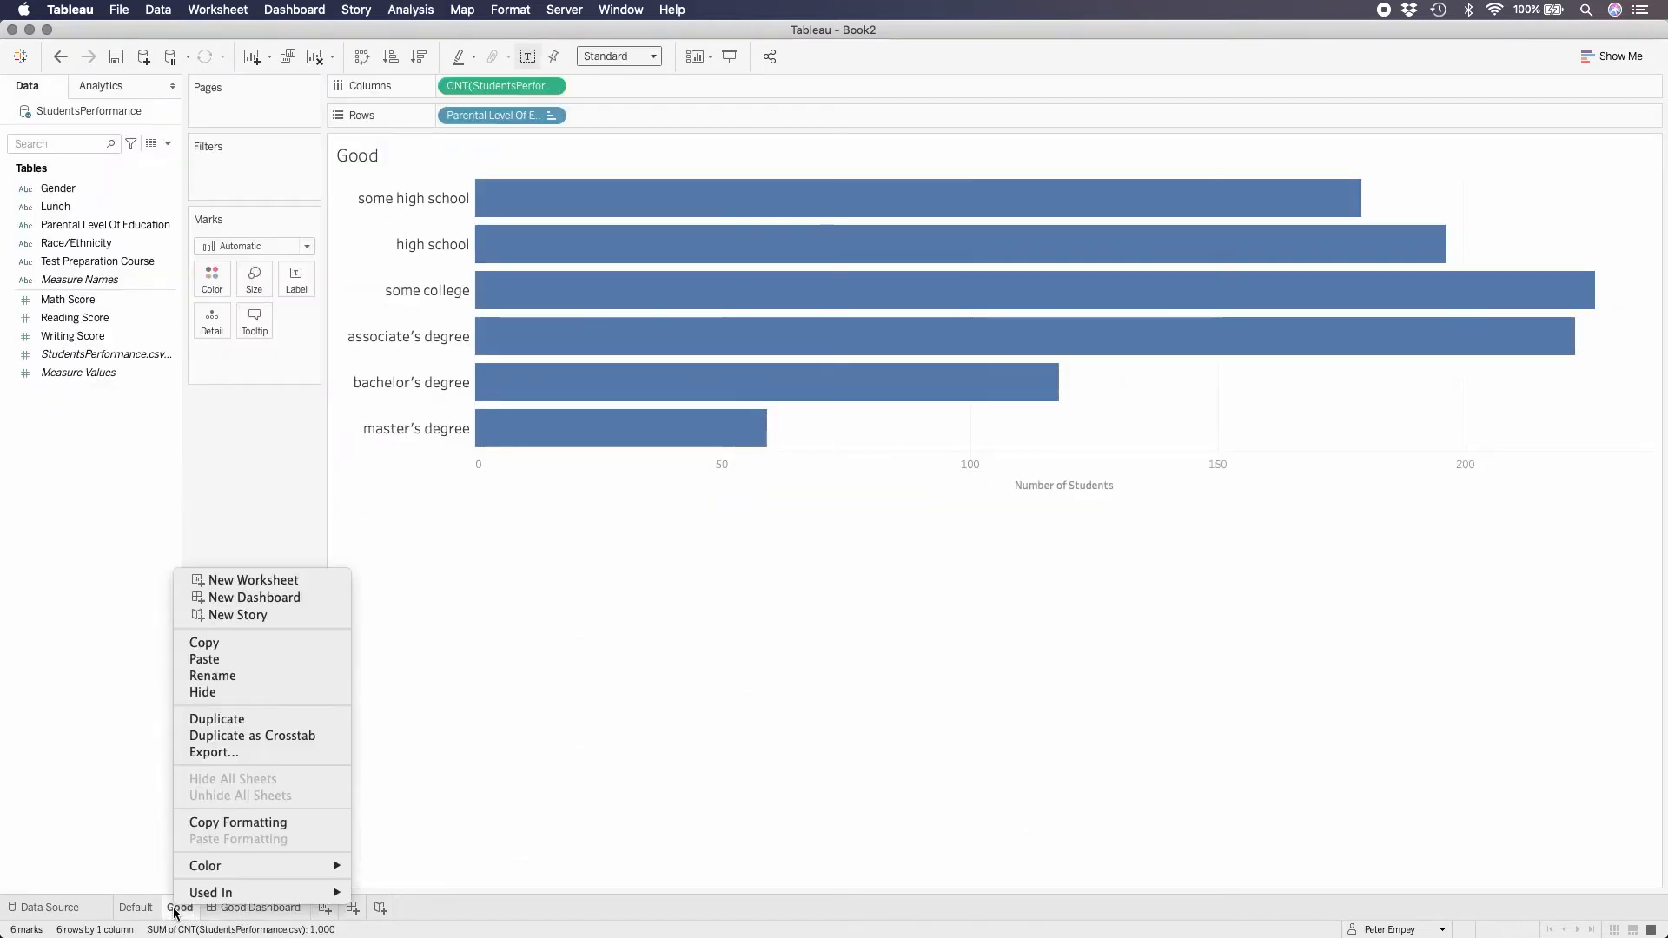
{"action": "left_click", "coordinate": [236, 720]}
{"action": "right_click", "coordinate": [228, 907]}
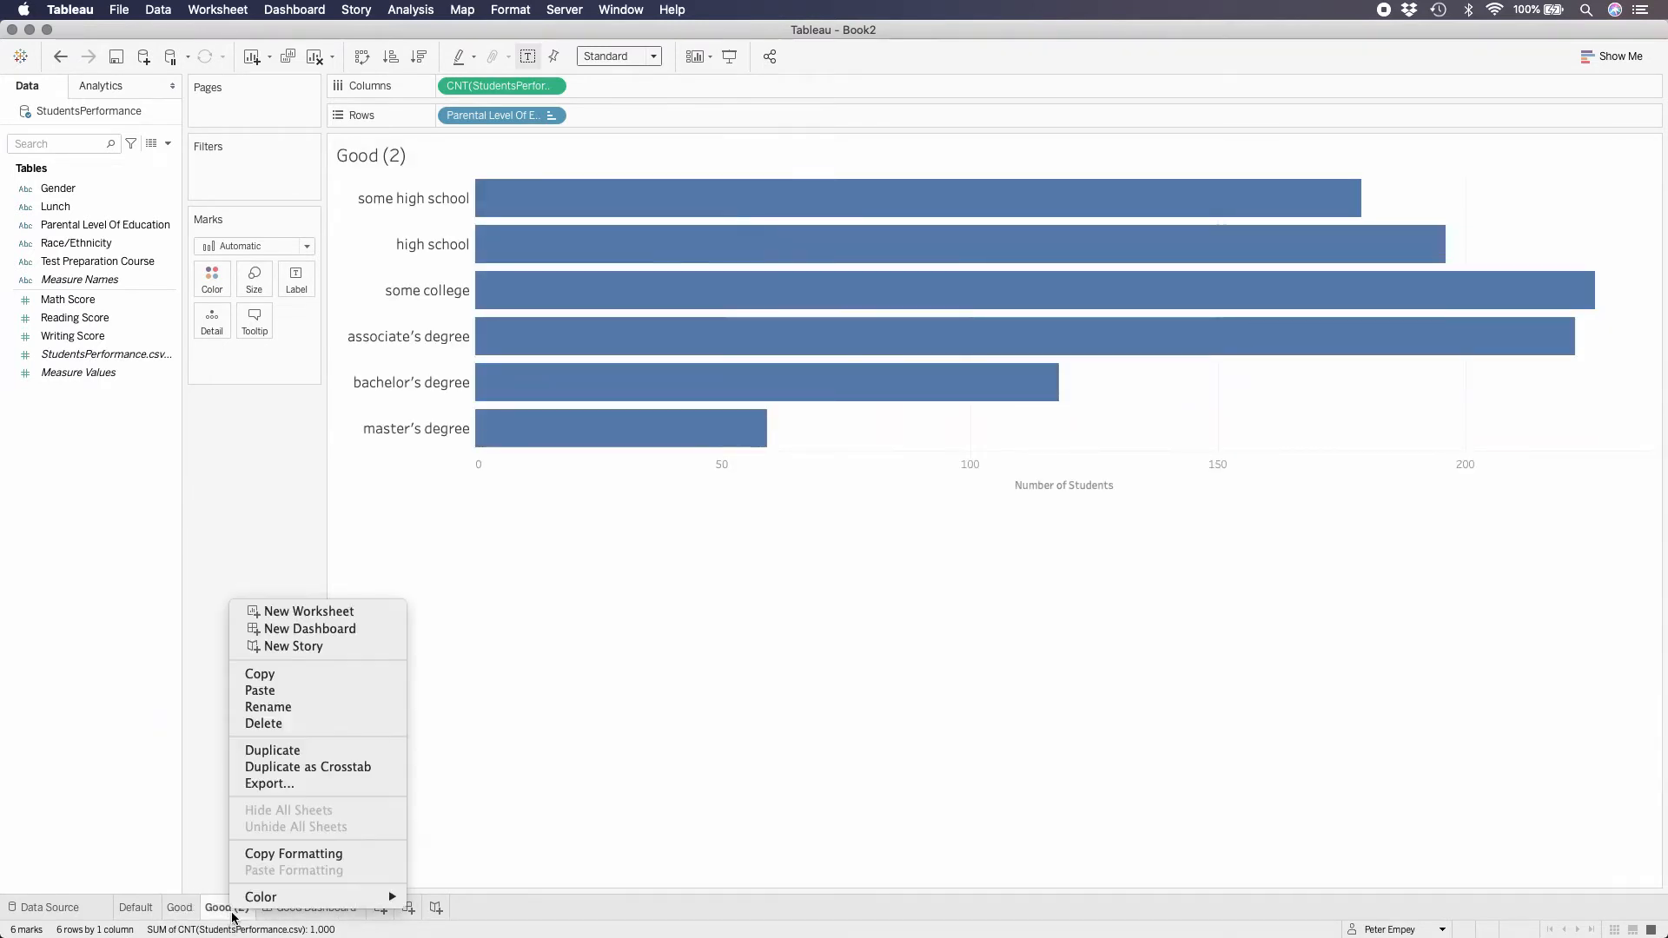
{"action": "key", "text": "Escape"}
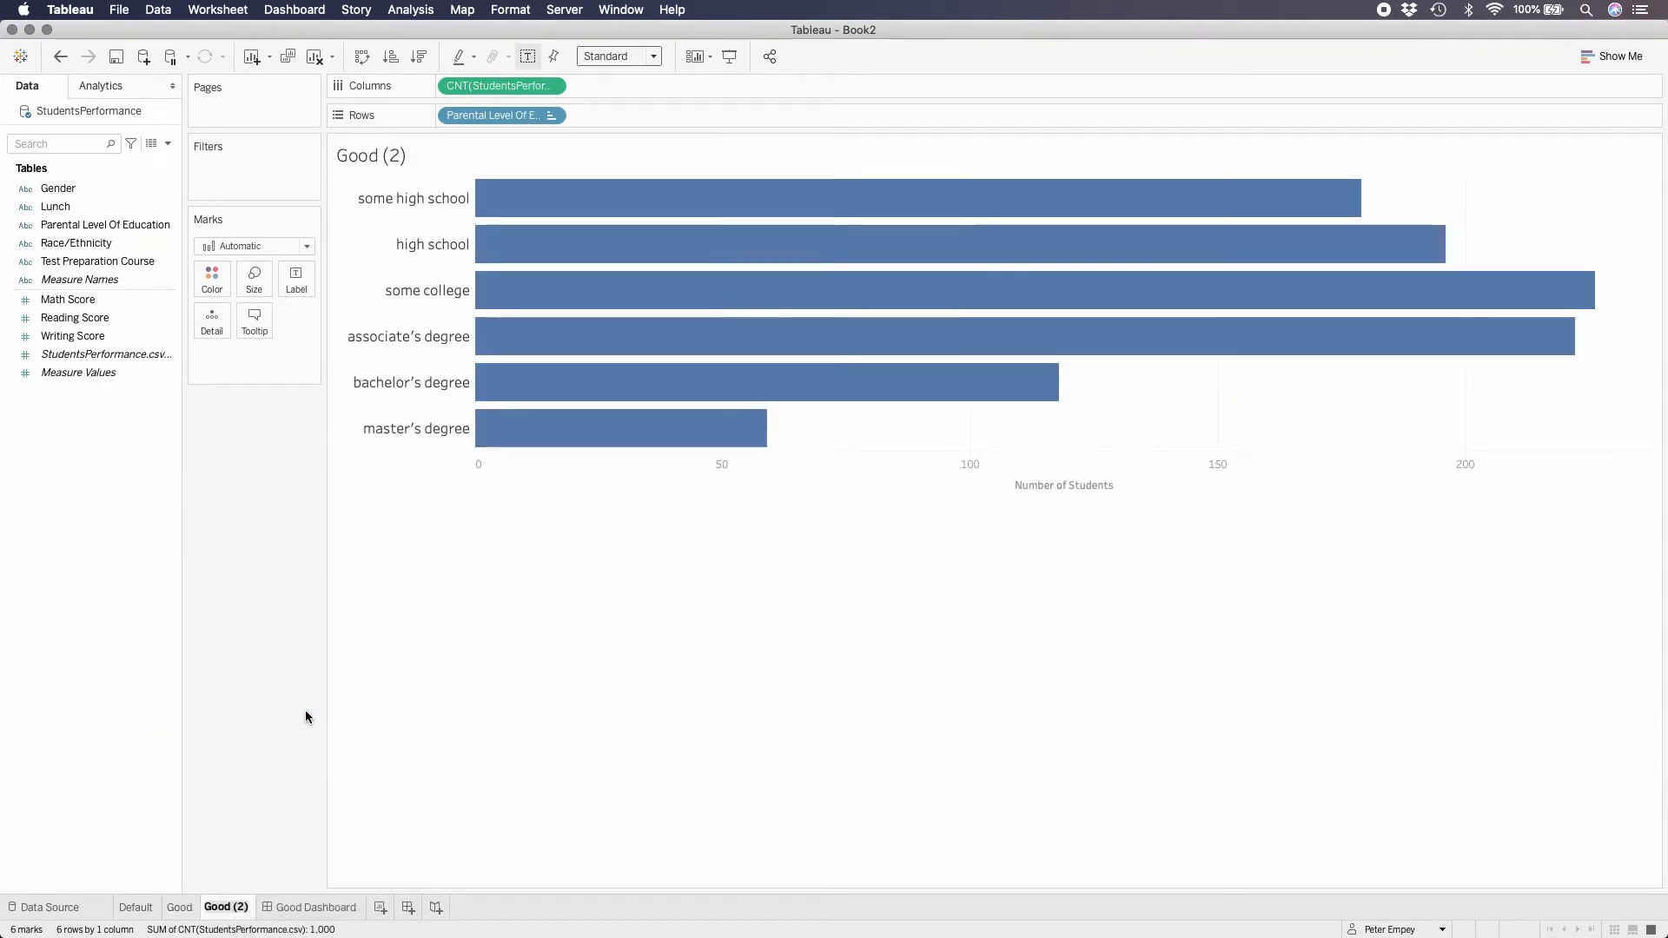
{"action": "type", "text": "Better"}
{"action": "key", "text": "Return"}
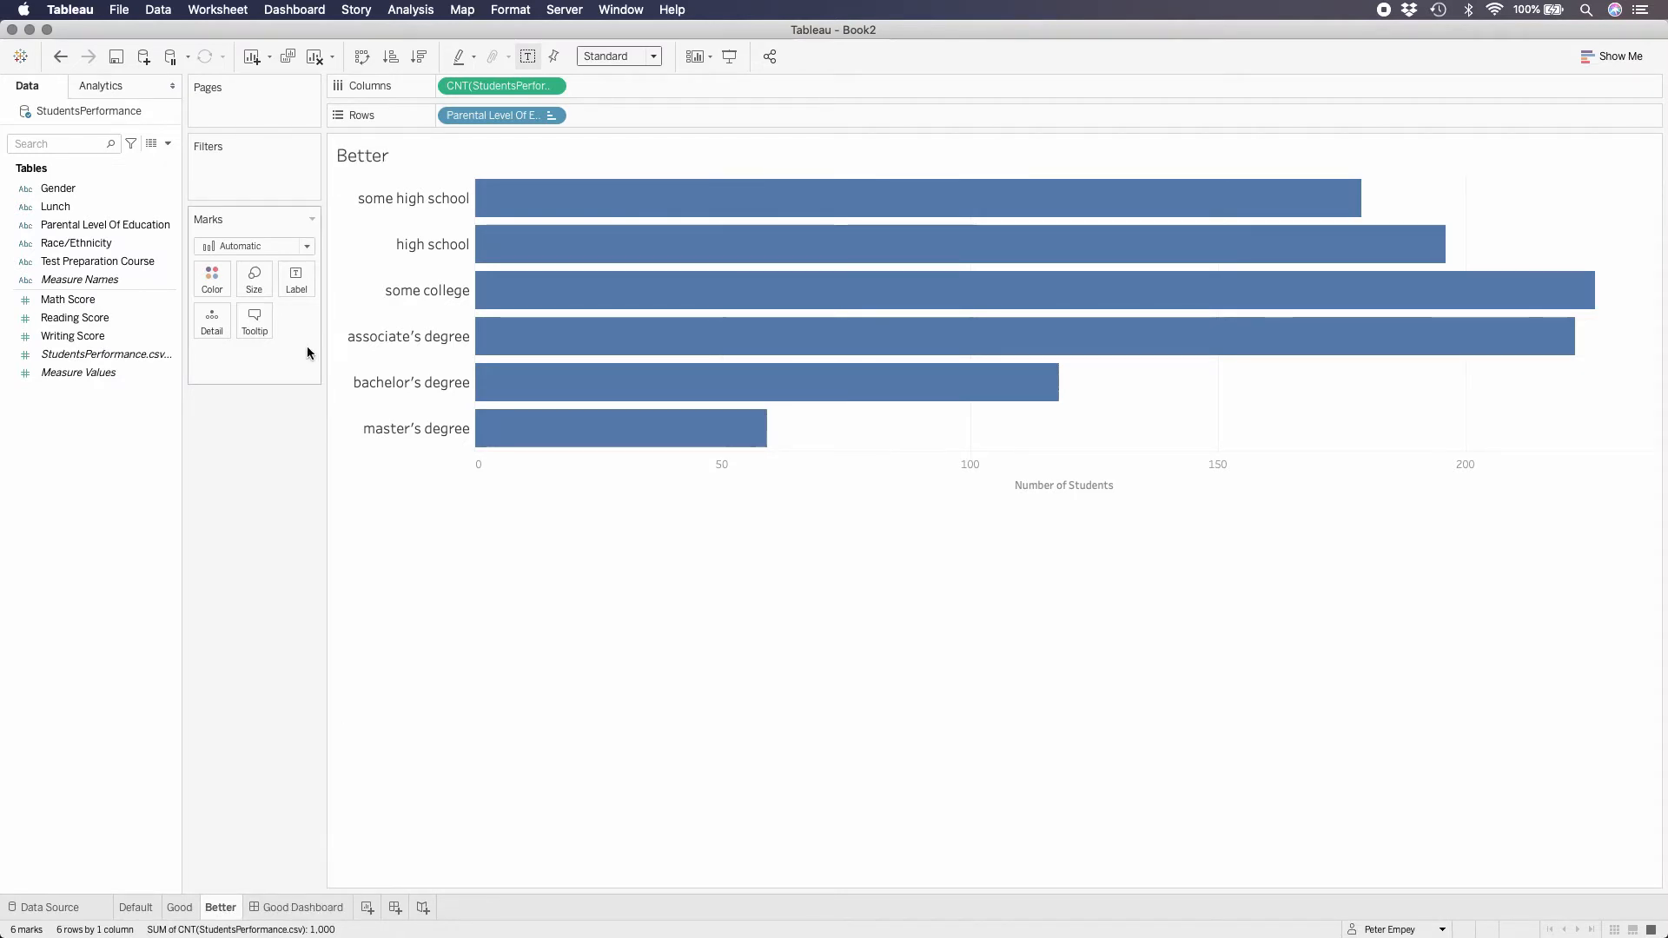
Step: Color the bars on the Better worksheet by Parental Level Of Education
{"action": "left_click", "coordinate": [168, 324]}
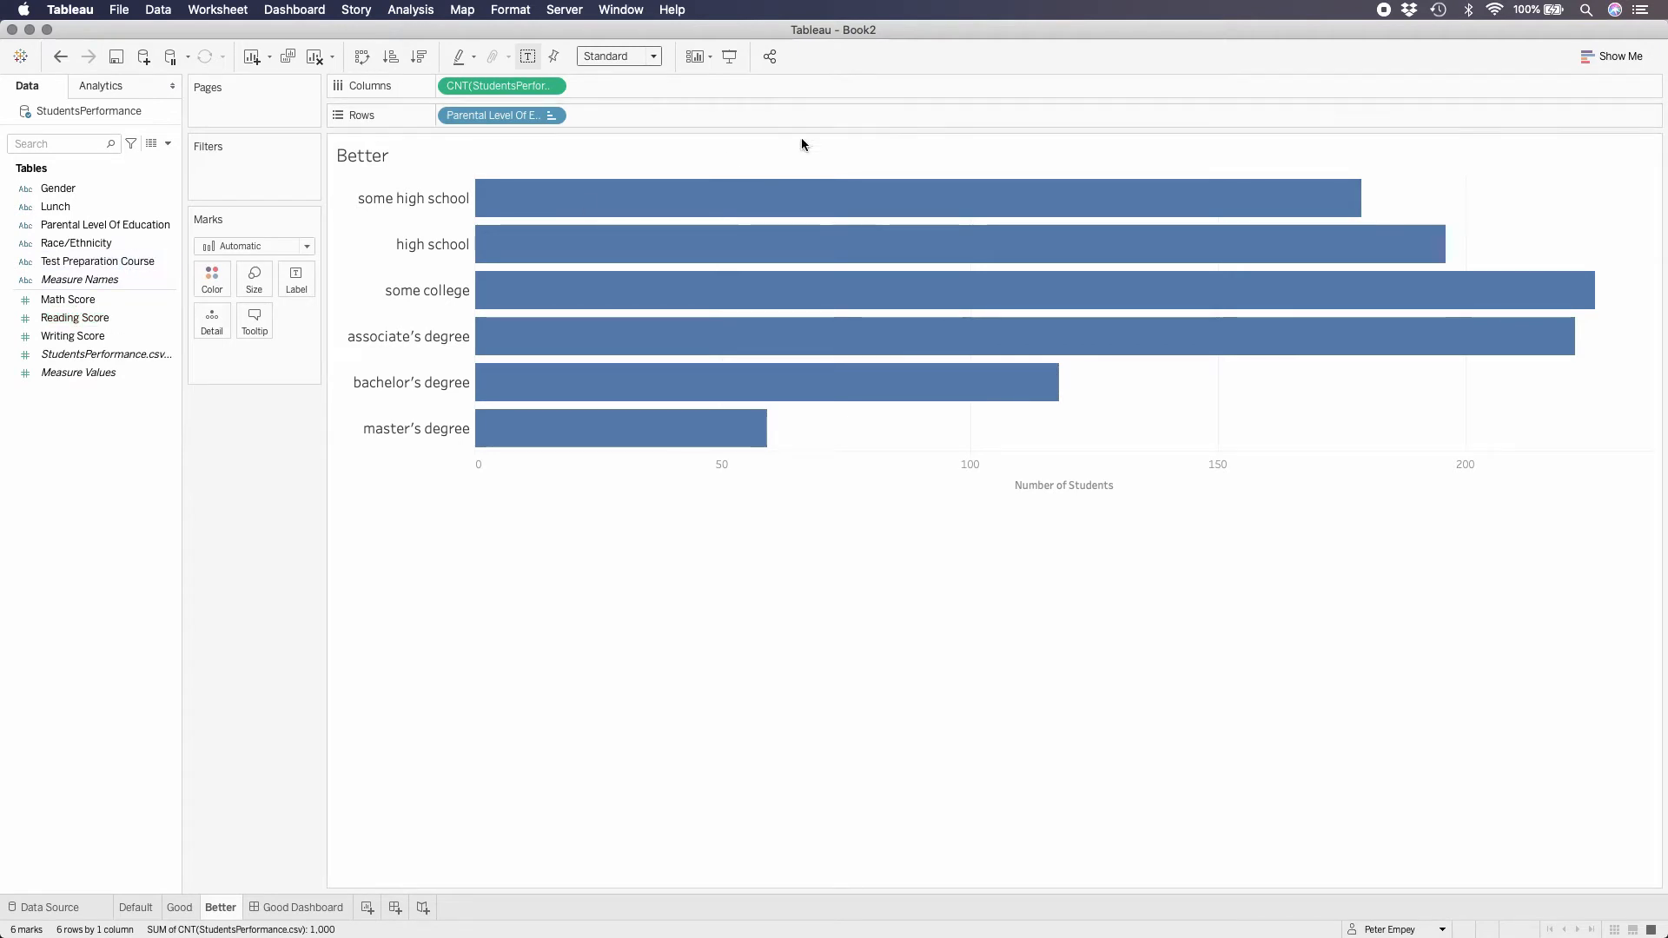
{"action": "mouse_move", "coordinate": [688, 422]}
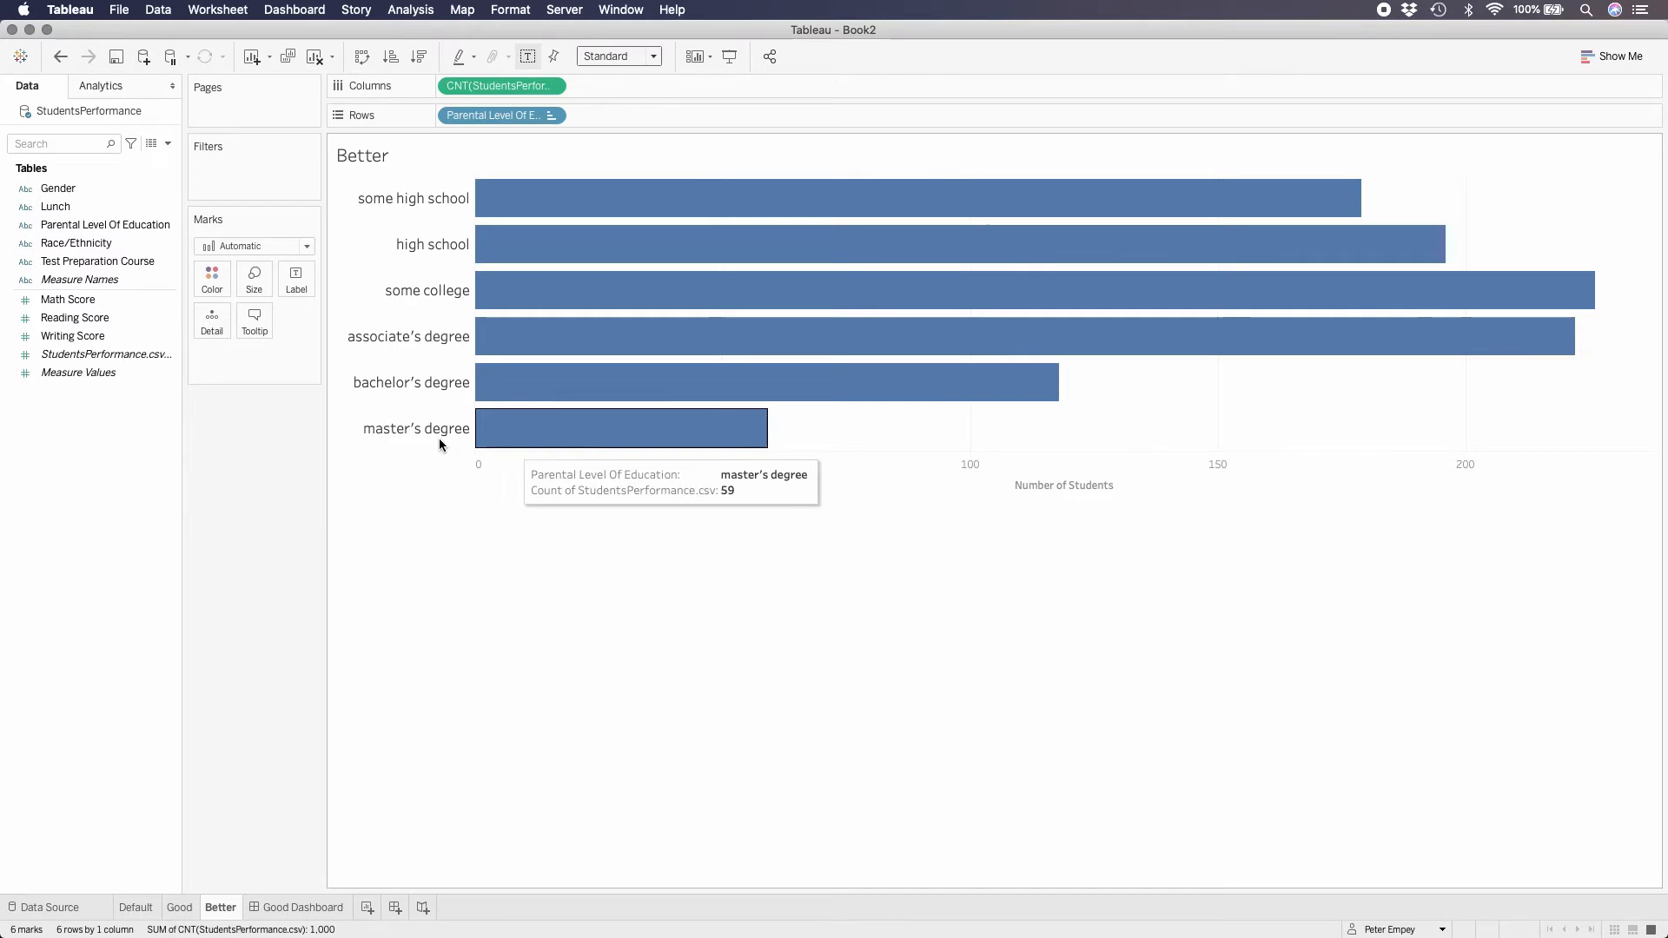
{"action": "left_click", "coordinate": [100, 242]}
{"action": "left_click_drag", "start_coordinate": [92, 226], "coordinate": [214, 284]}
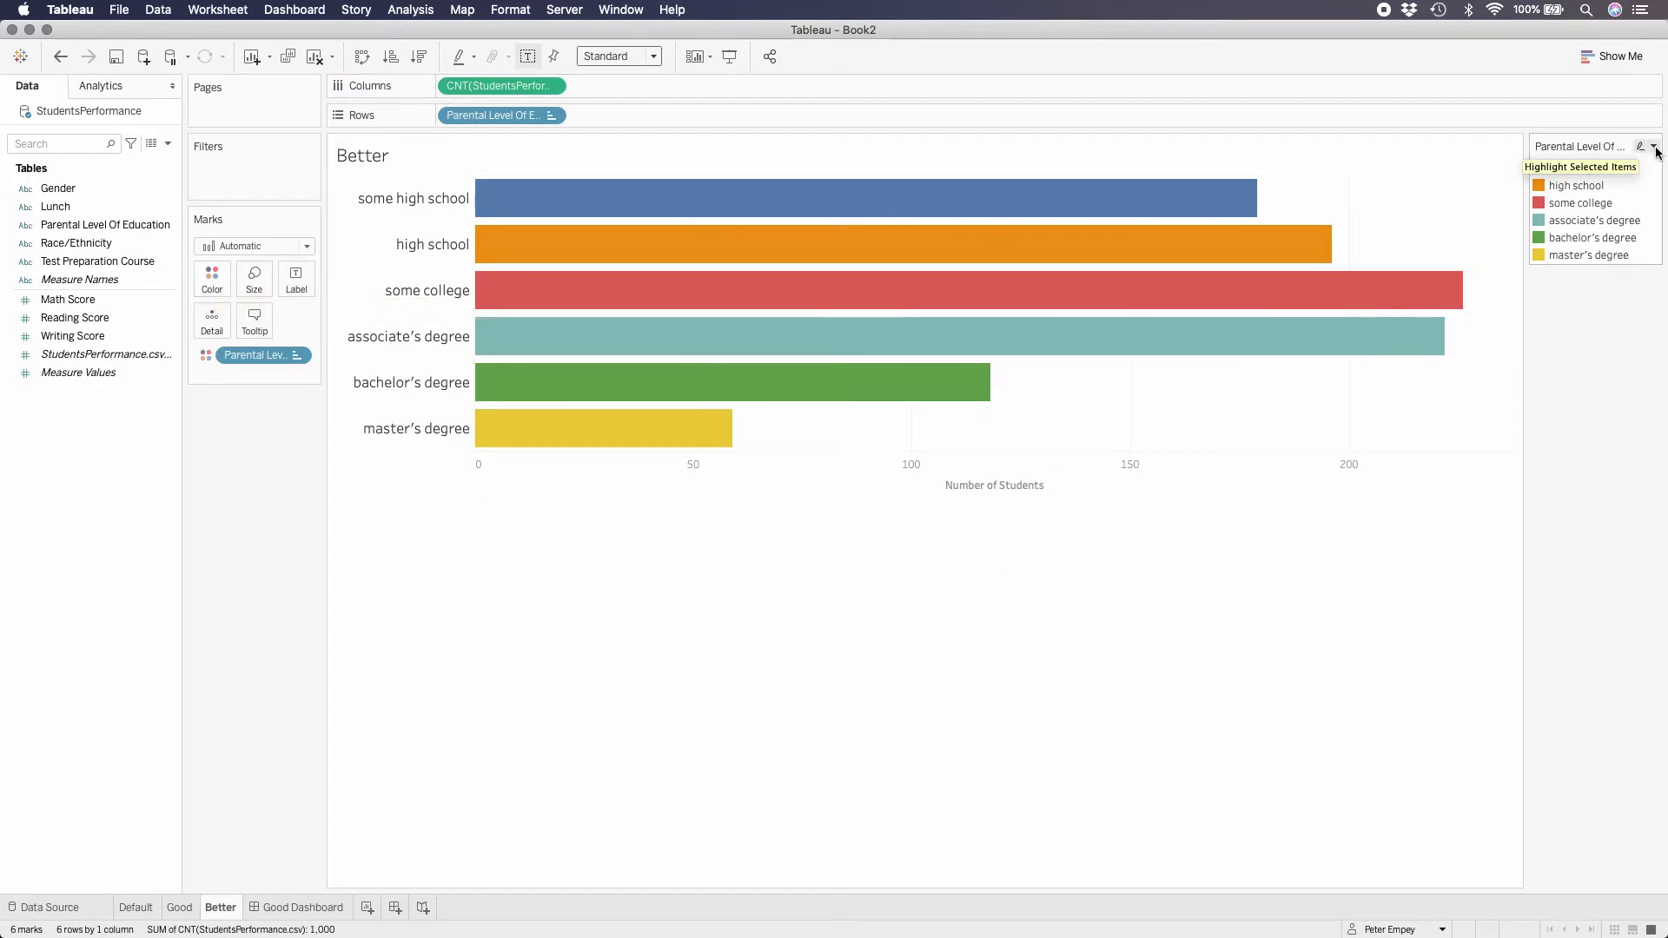
Step: Edit the education level colors with the Color Blind palette, assigning light gray to every level except master's degree
{"action": "left_click", "coordinate": [1651, 147]}
{"action": "left_click", "coordinate": [1527, 164]}
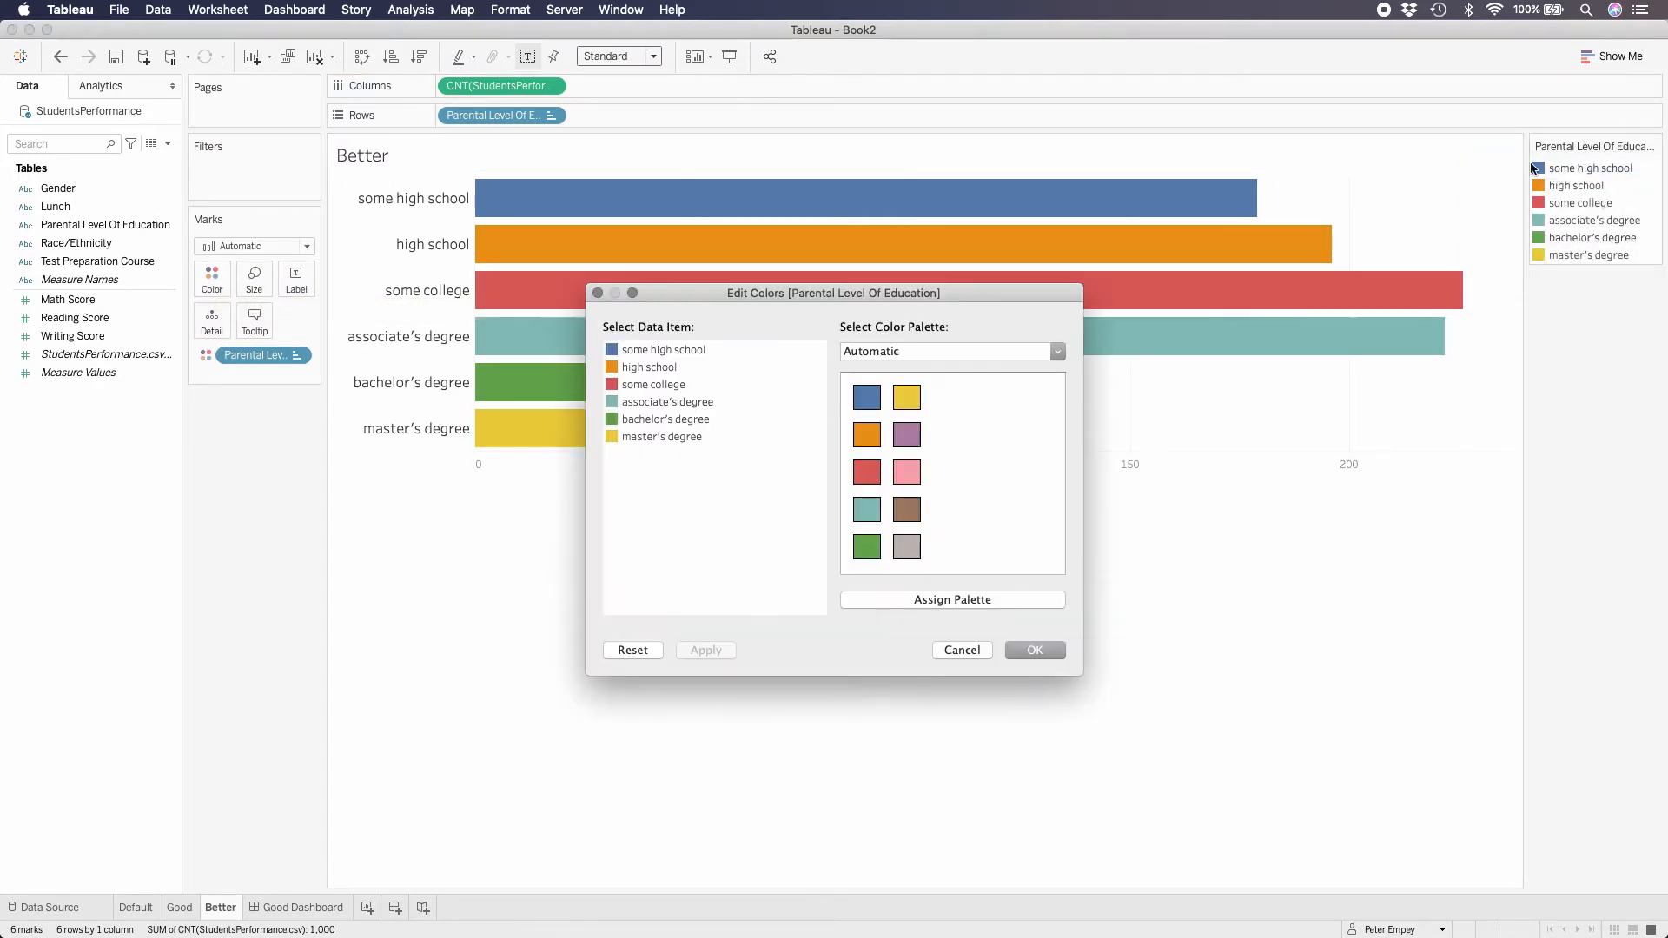
{"action": "left_click", "coordinate": [1056, 351]}
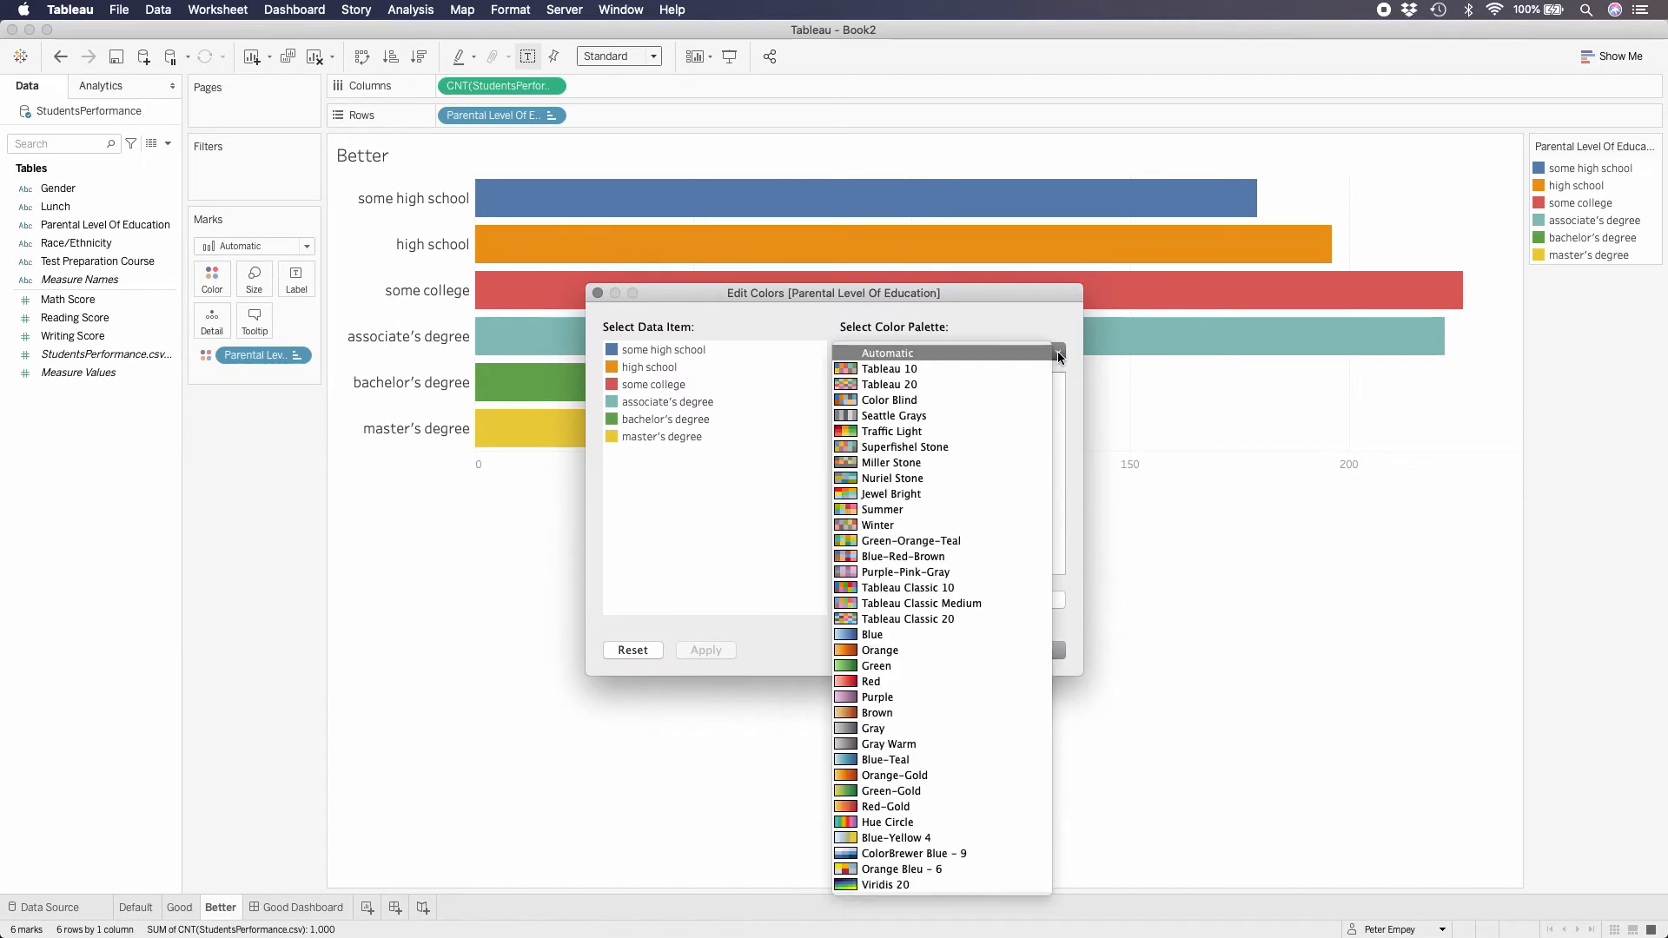
{"action": "left_click", "coordinate": [902, 403]}
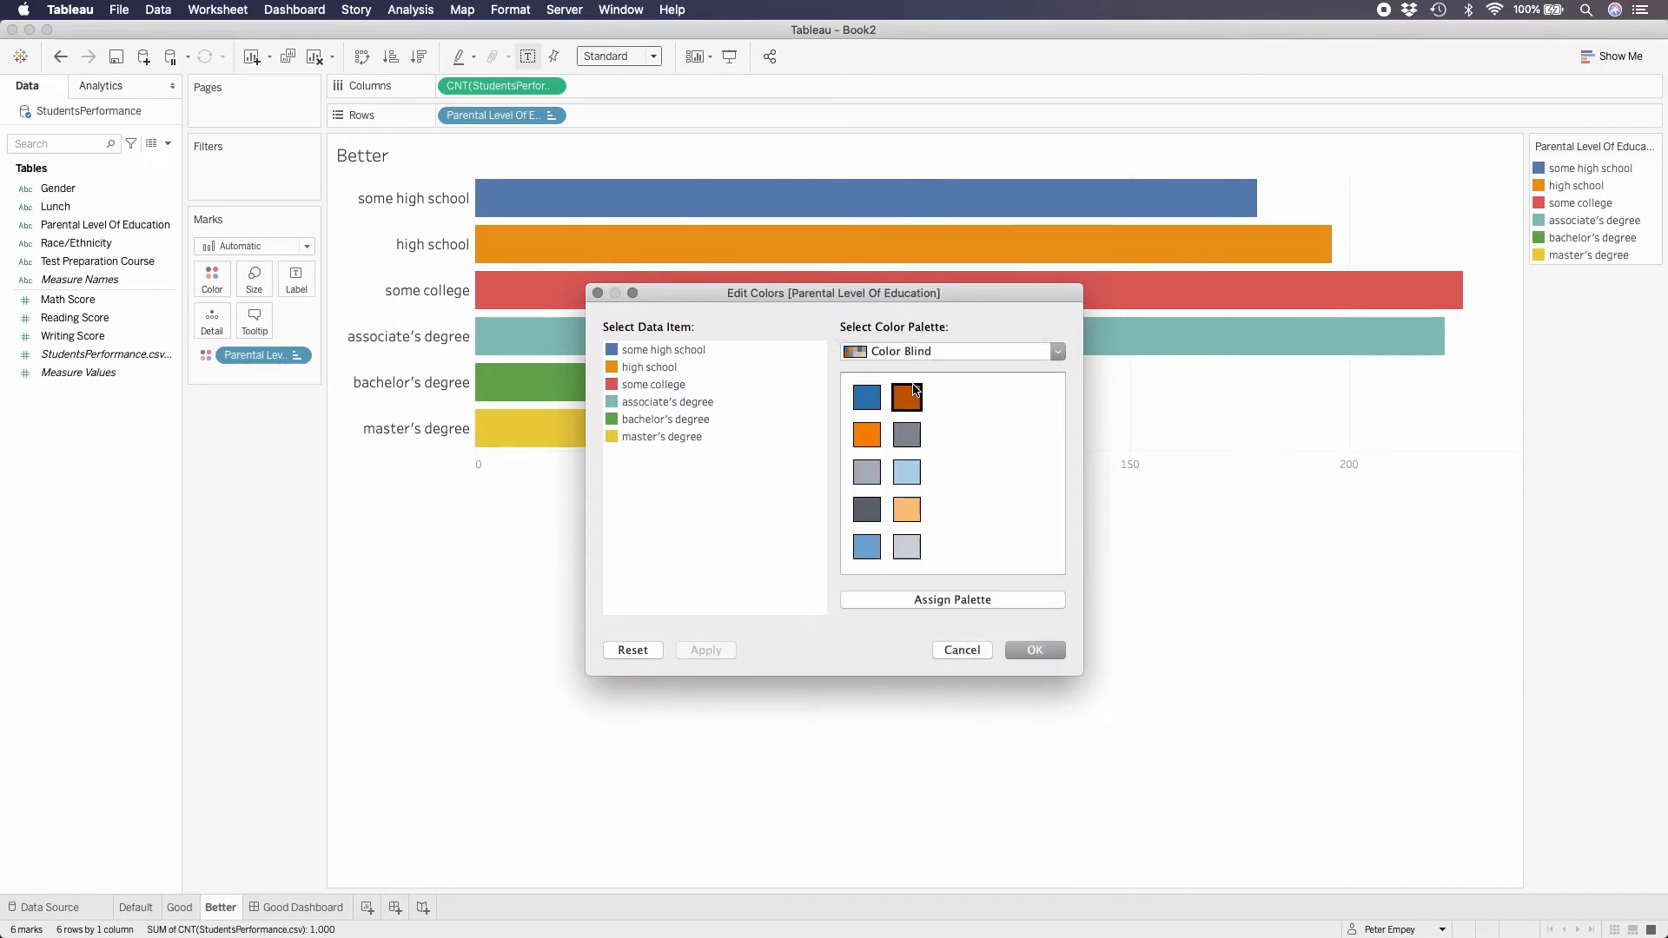
{"action": "left_click", "coordinate": [634, 351]}
{"action": "left_click", "coordinate": [866, 472]}
{"action": "left_click", "coordinate": [630, 370]}
{"action": "left_click_drag", "start_coordinate": [623, 383], "coordinate": [704, 426]}
{"action": "left_click", "coordinate": [876, 483]}
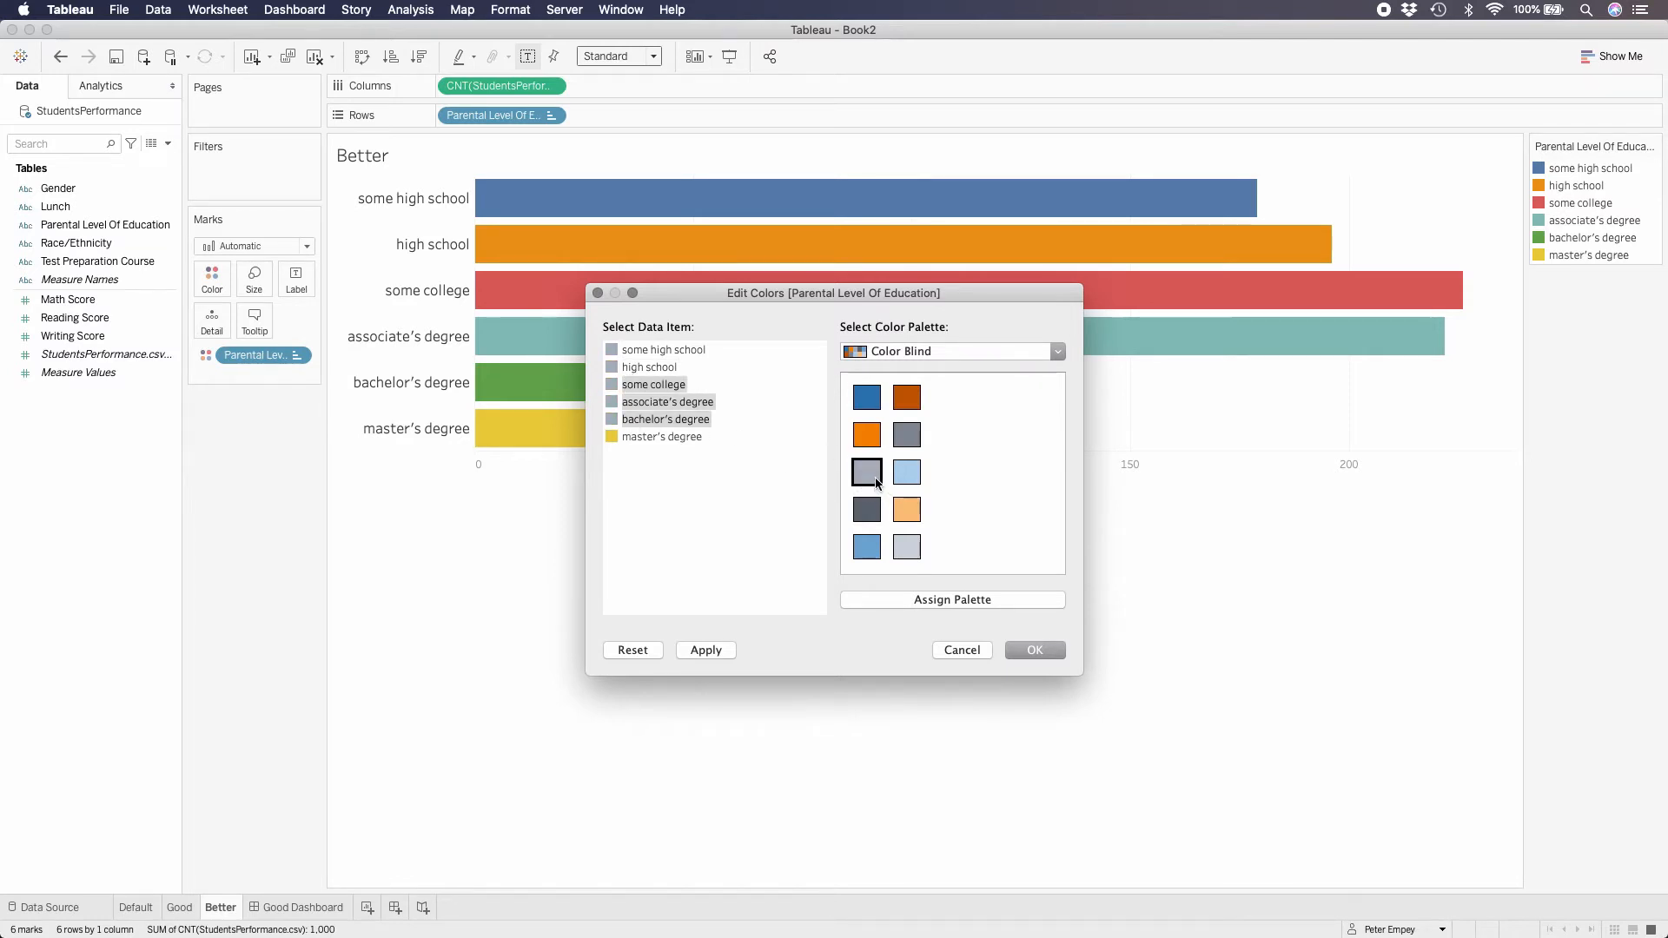
Step: Assign the palette's dark blue to master's degree and accept the color changes
{"action": "left_click", "coordinate": [614, 439]}
{"action": "left_click", "coordinate": [867, 399]}
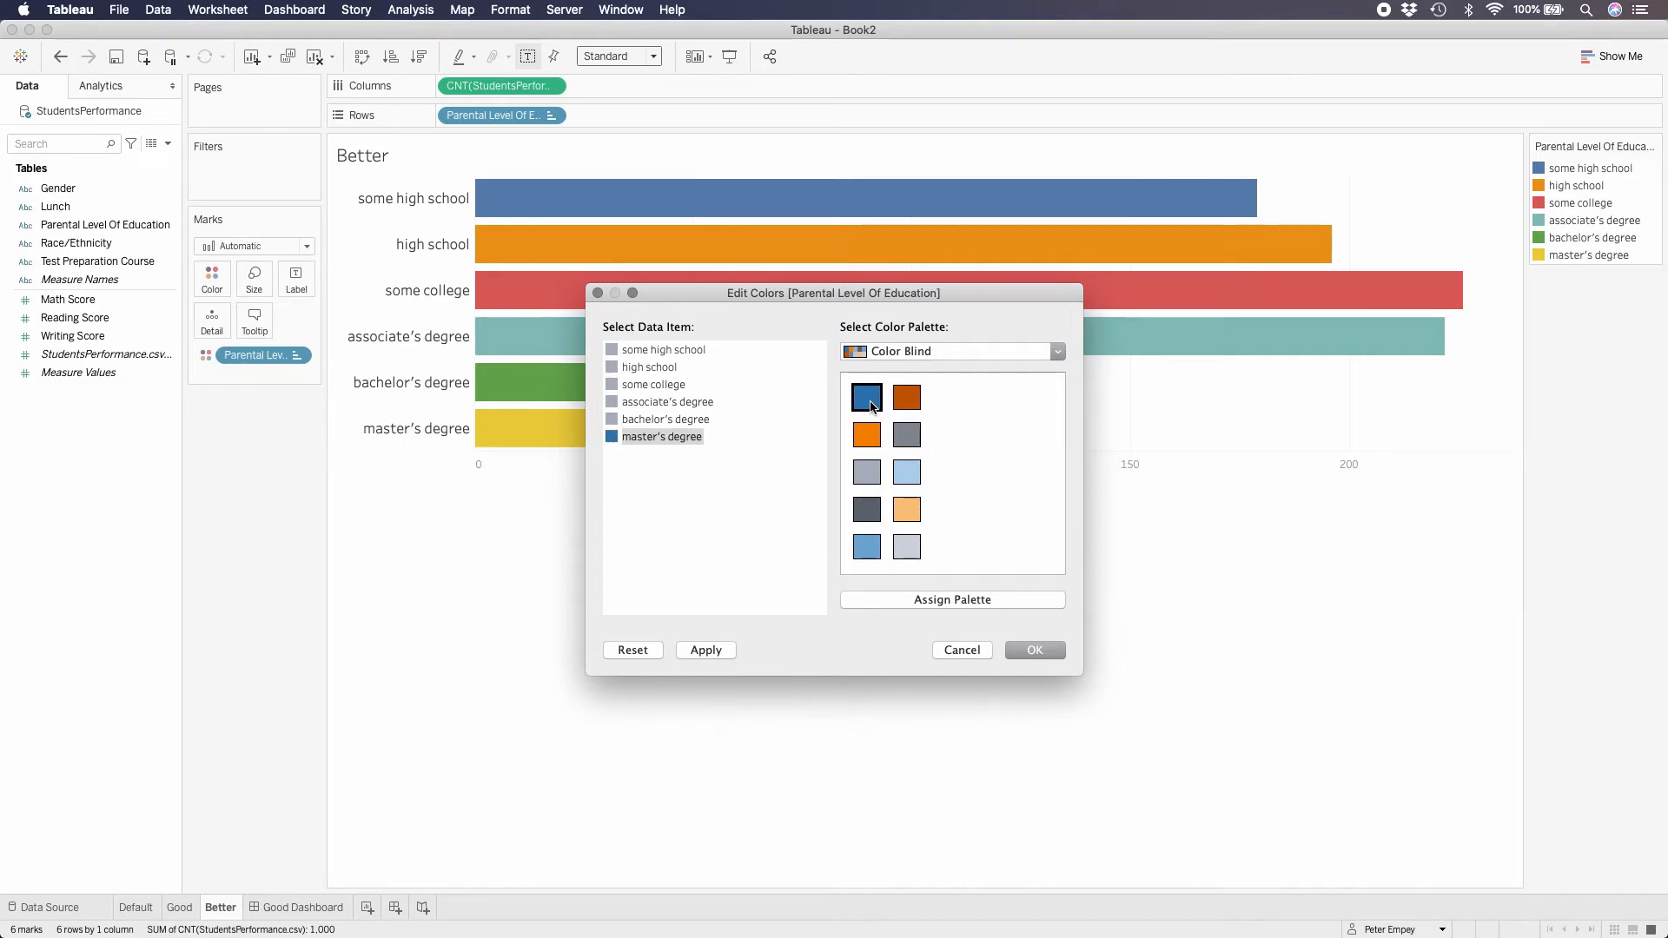
{"action": "left_click", "coordinate": [1020, 649]}
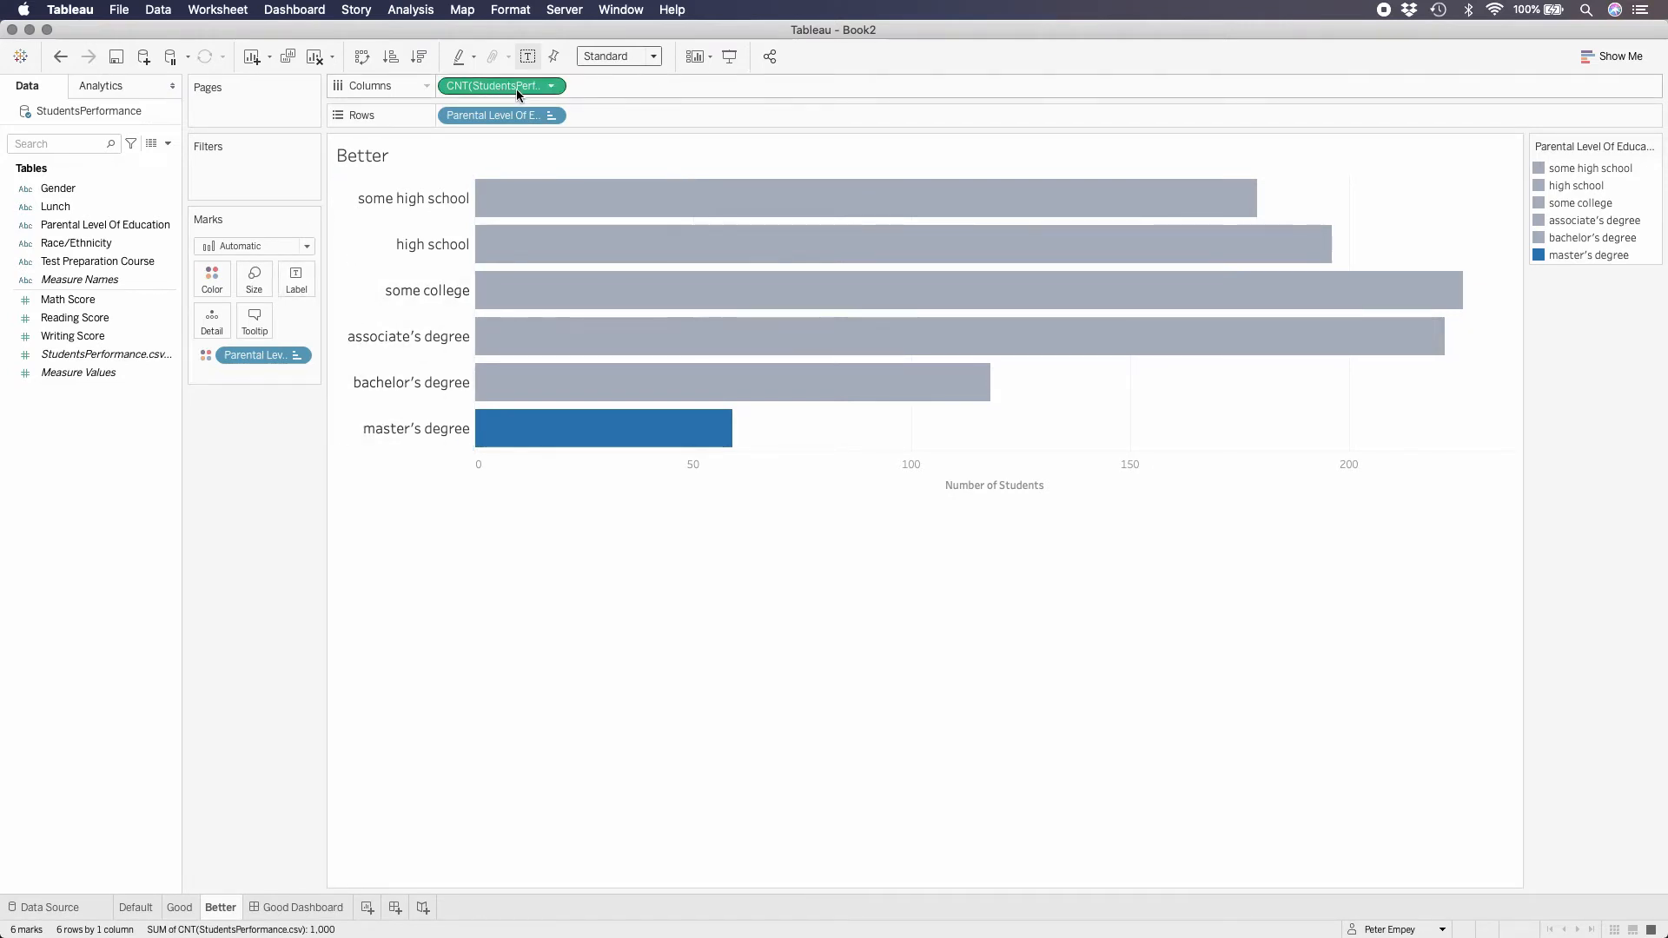
Step: Label the bars with the student count and apply a Percent of Total quick table calculation to that label
{"action": "left_click_drag", "start_coordinate": [516, 86], "coordinate": [295, 280]}
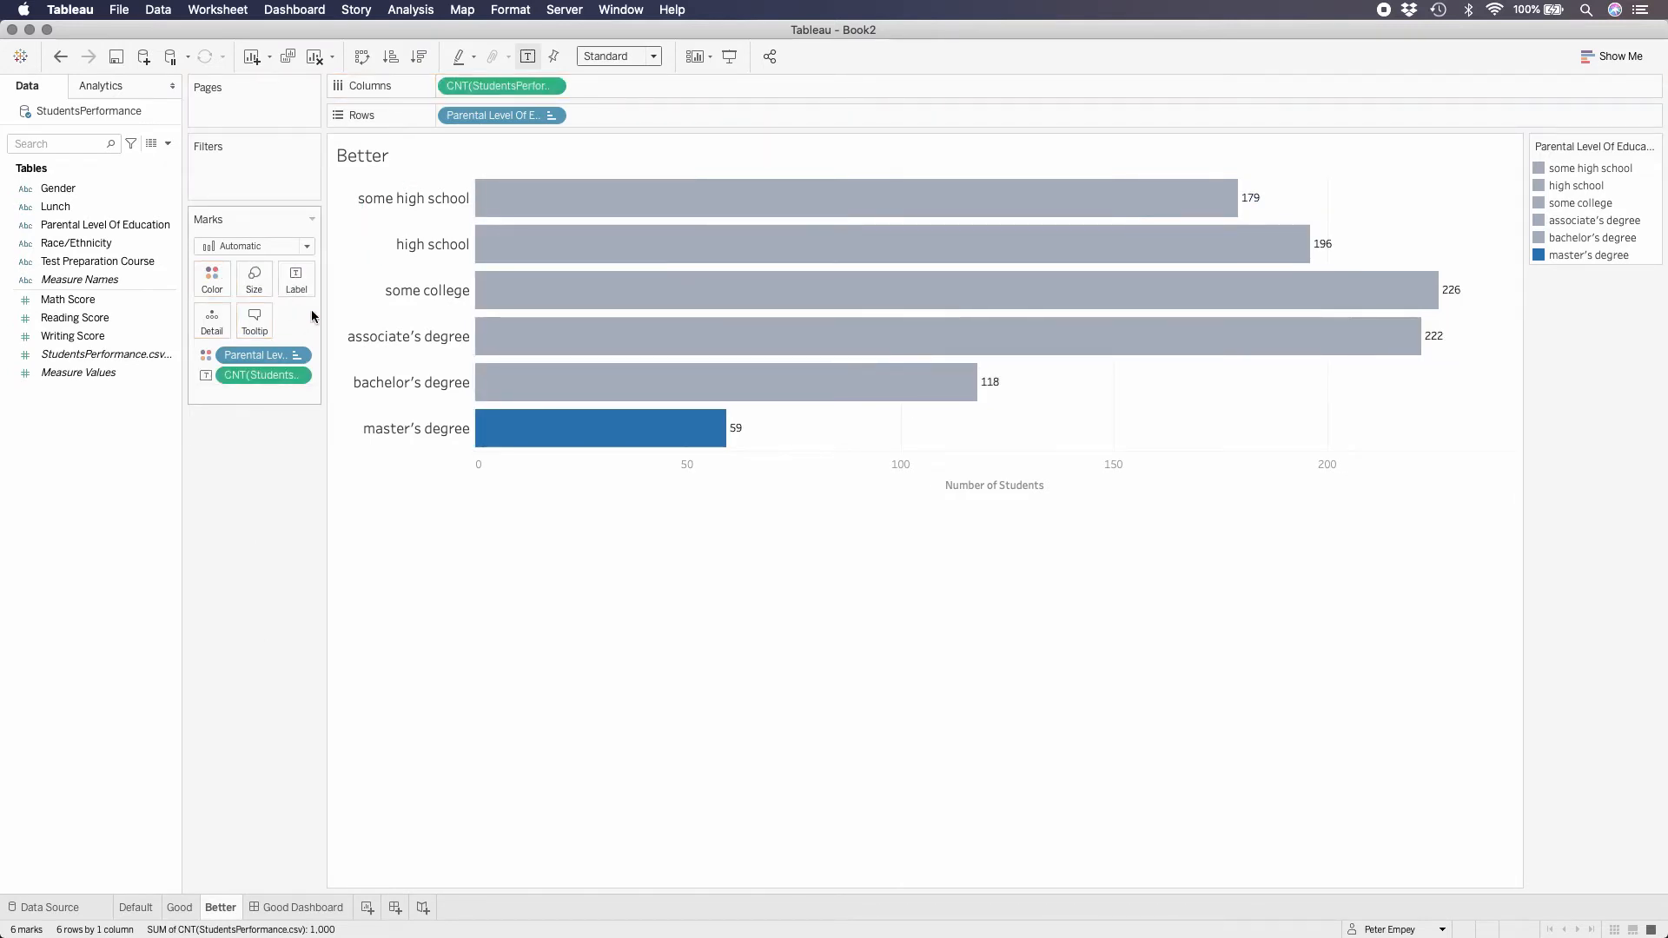
{"action": "left_click", "coordinate": [301, 377]}
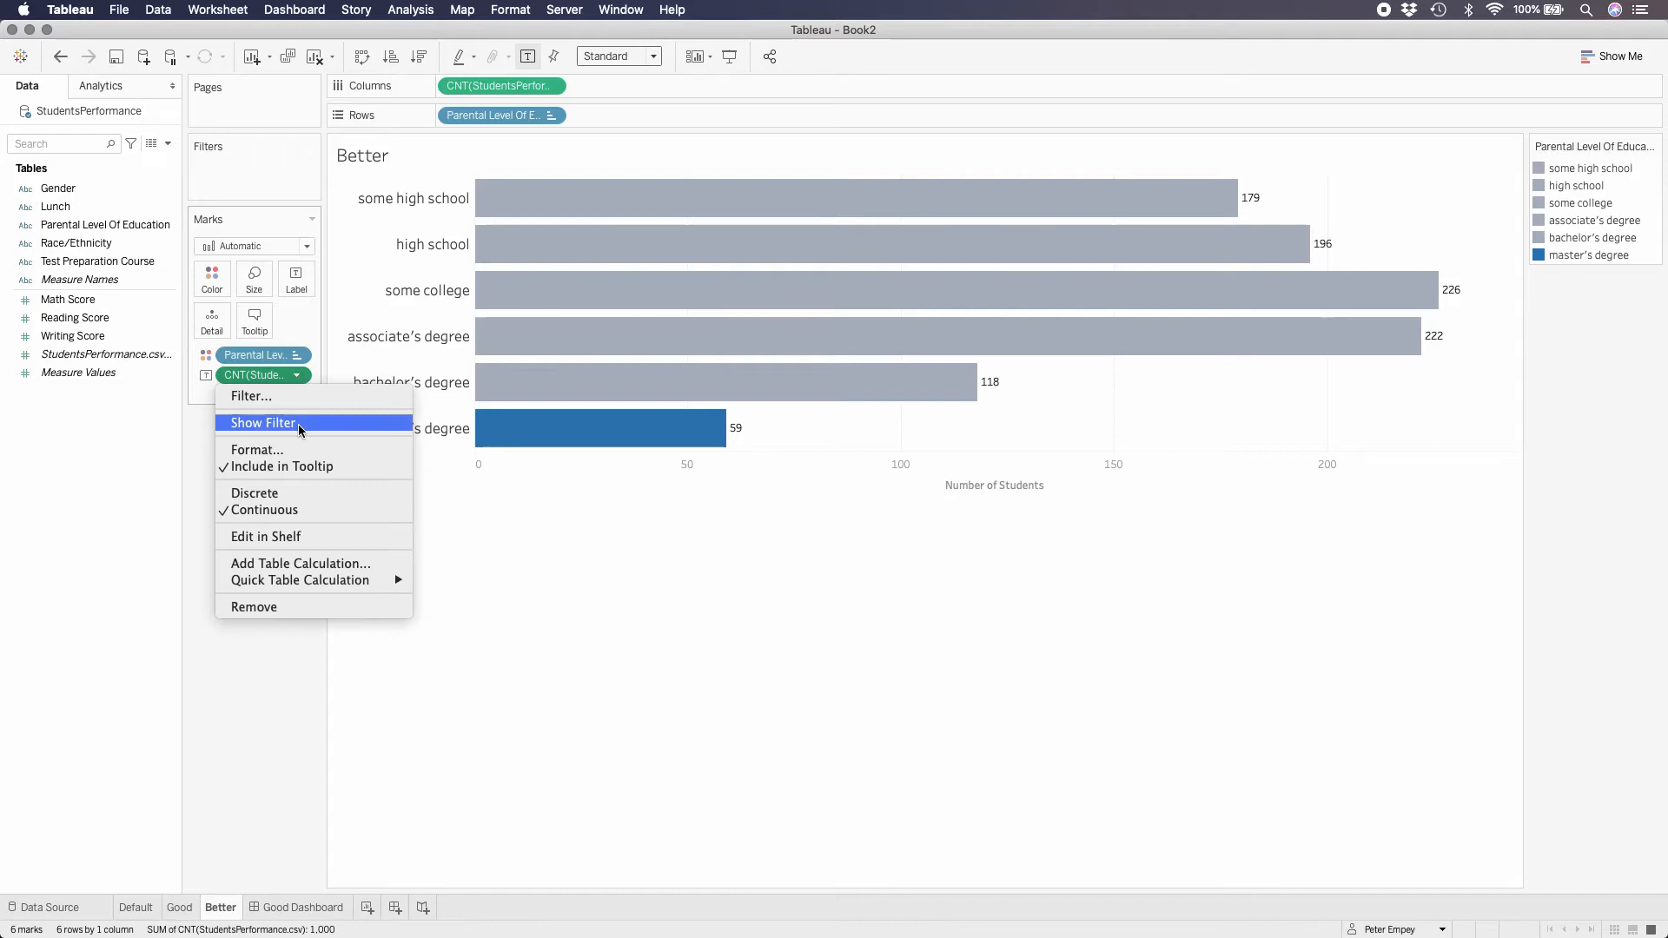
{"action": "mouse_move", "coordinate": [331, 577]}
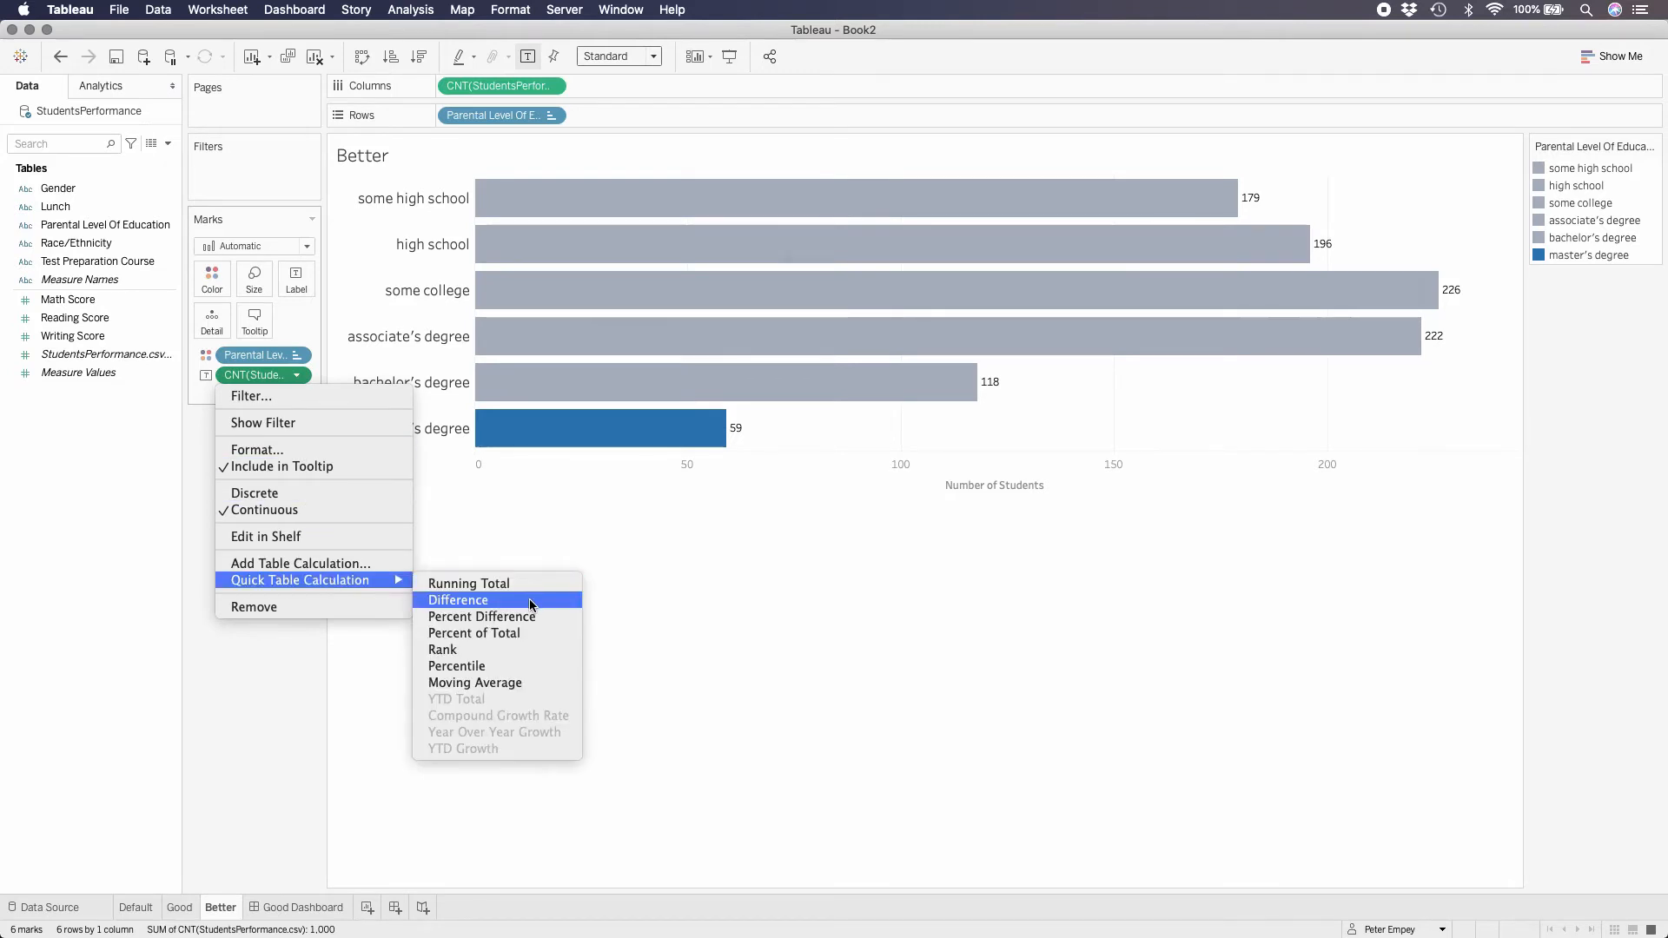
{"action": "left_click", "coordinate": [521, 633]}
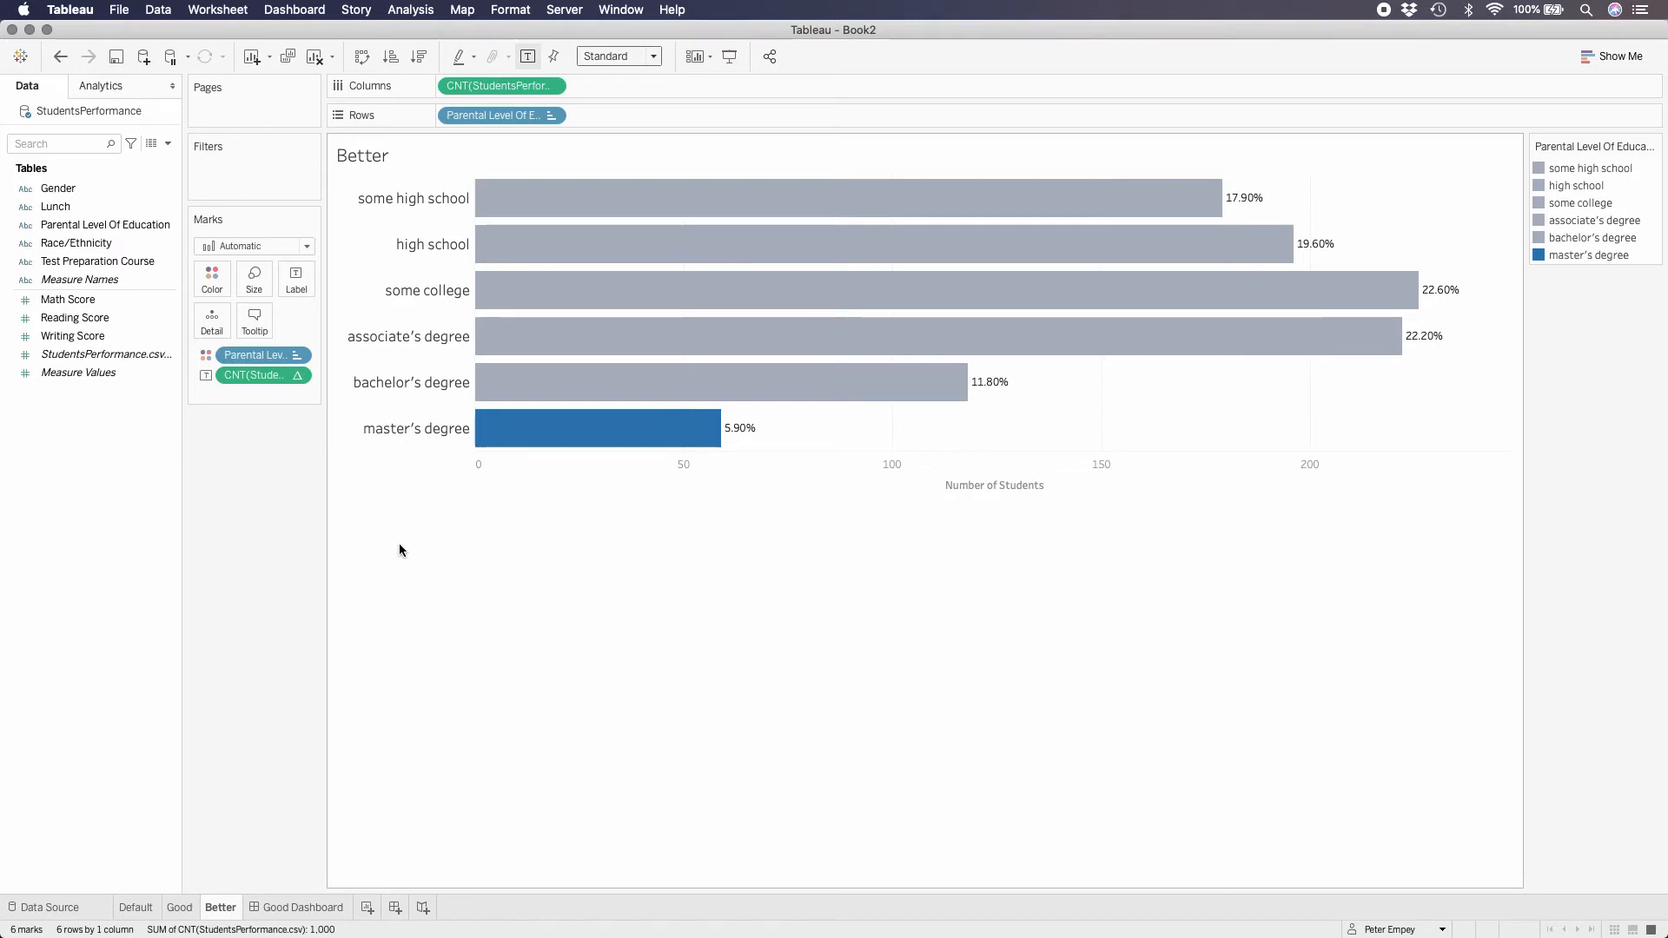
Step: Format the percent-of-total label's default numbers as Percentage with 1 decimal place
{"action": "left_click", "coordinate": [297, 376]}
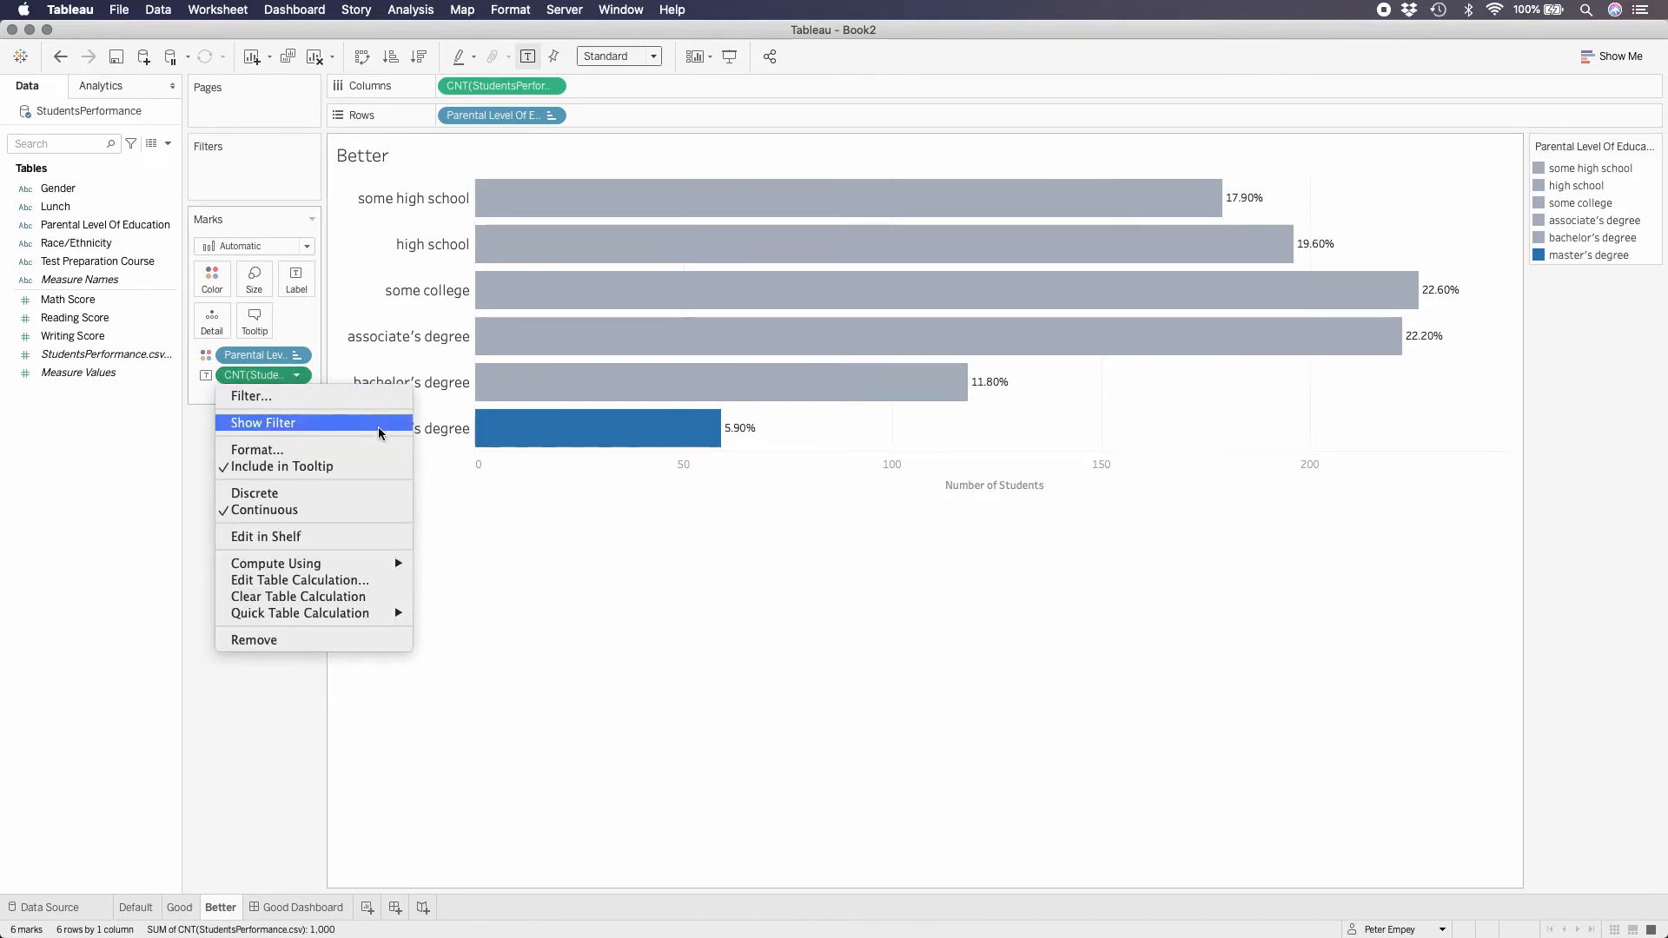
{"action": "left_click", "coordinate": [369, 449]}
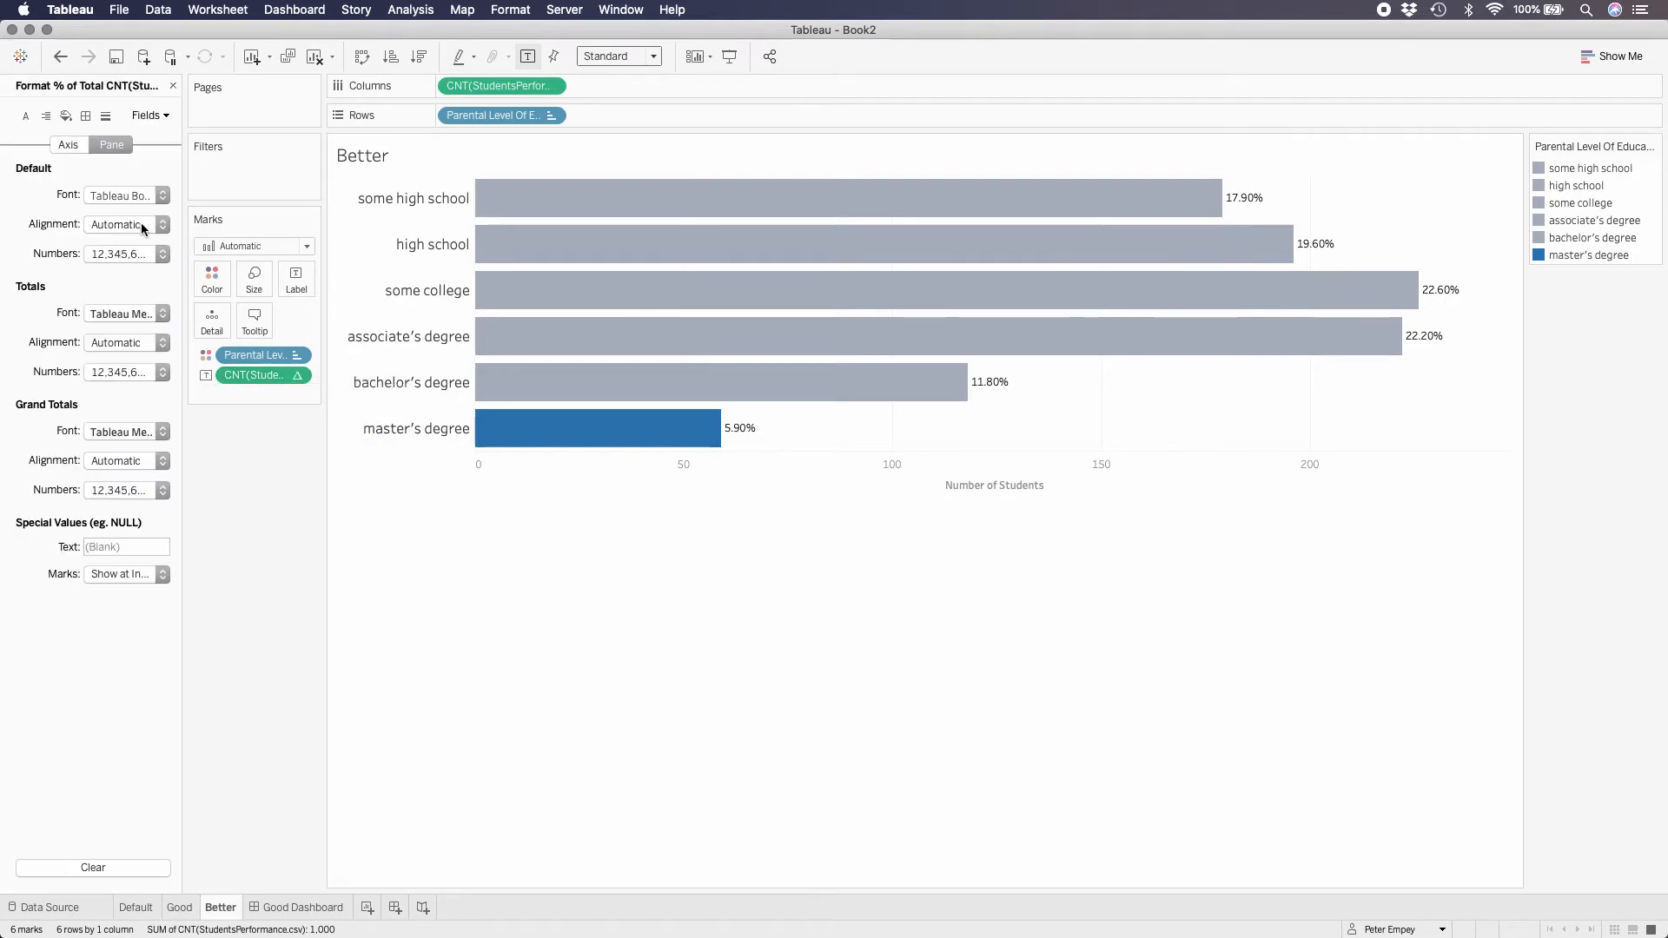
{"action": "left_click", "coordinate": [158, 313]}
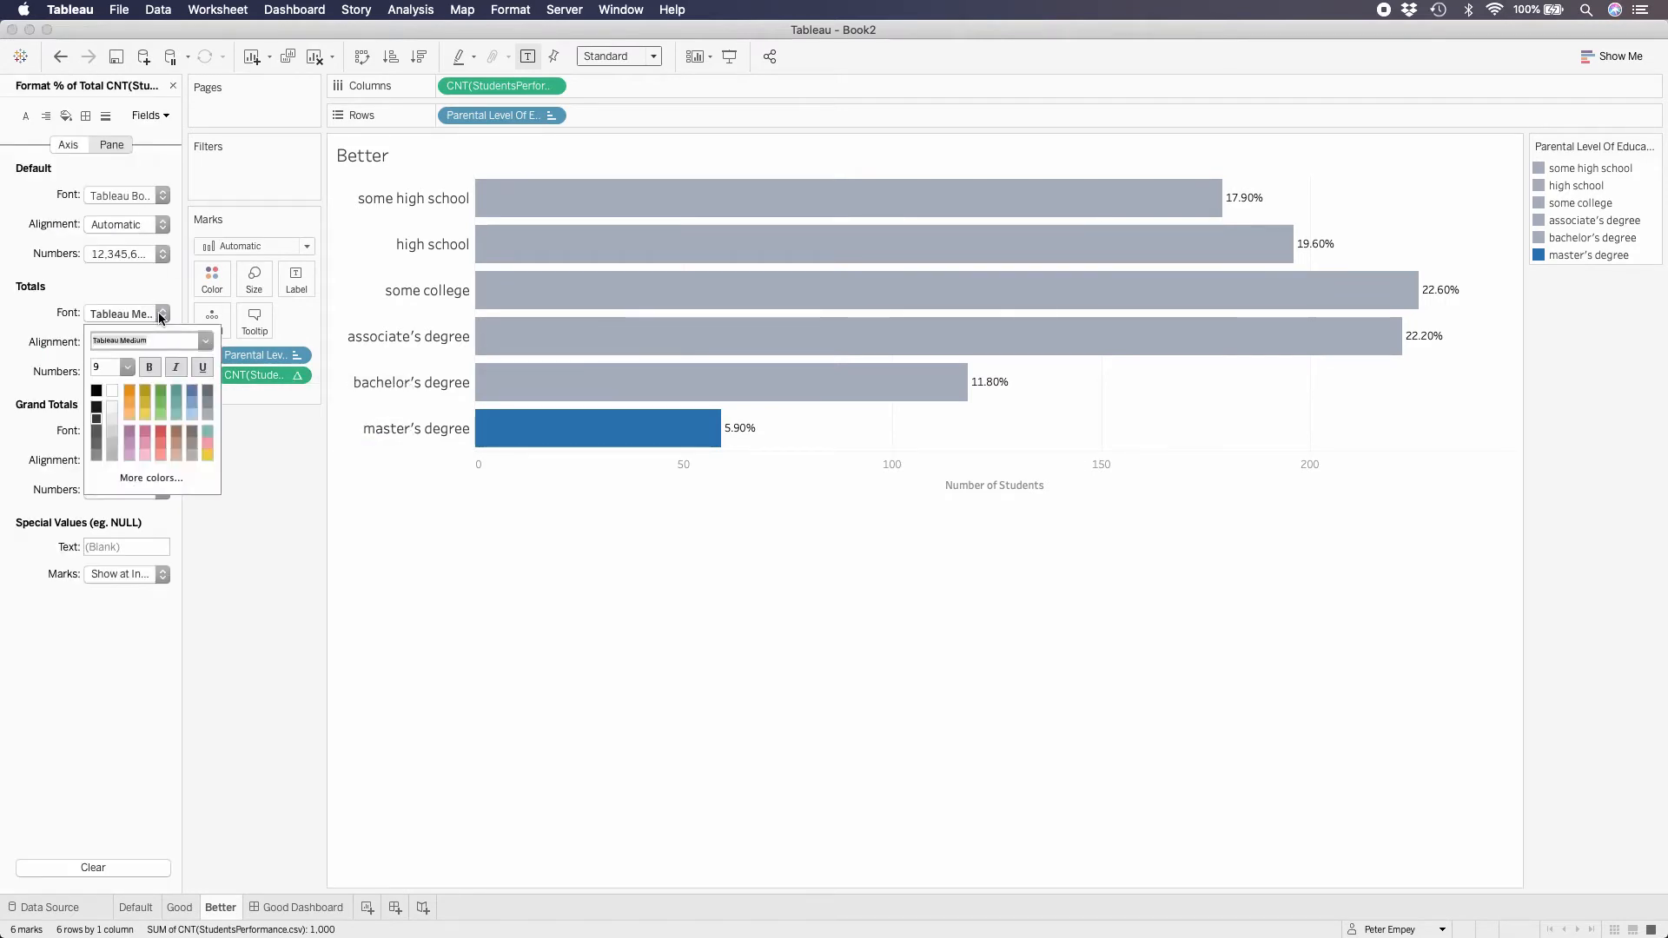
{"action": "left_click", "coordinate": [161, 255]}
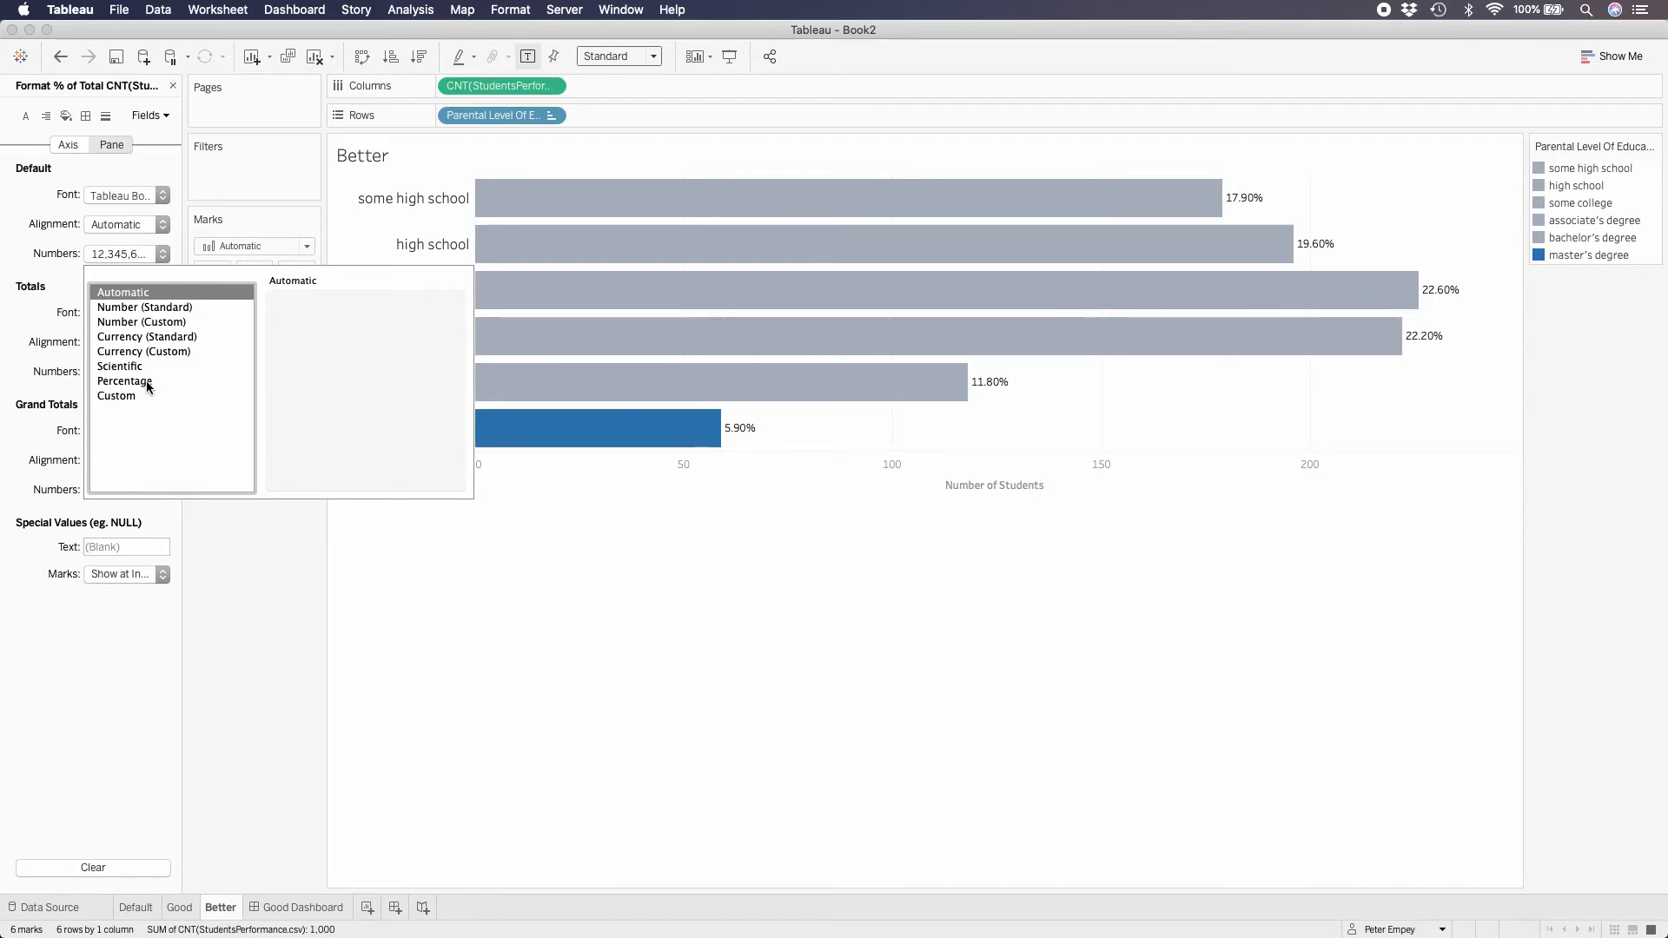
{"action": "left_click", "coordinate": [148, 383]}
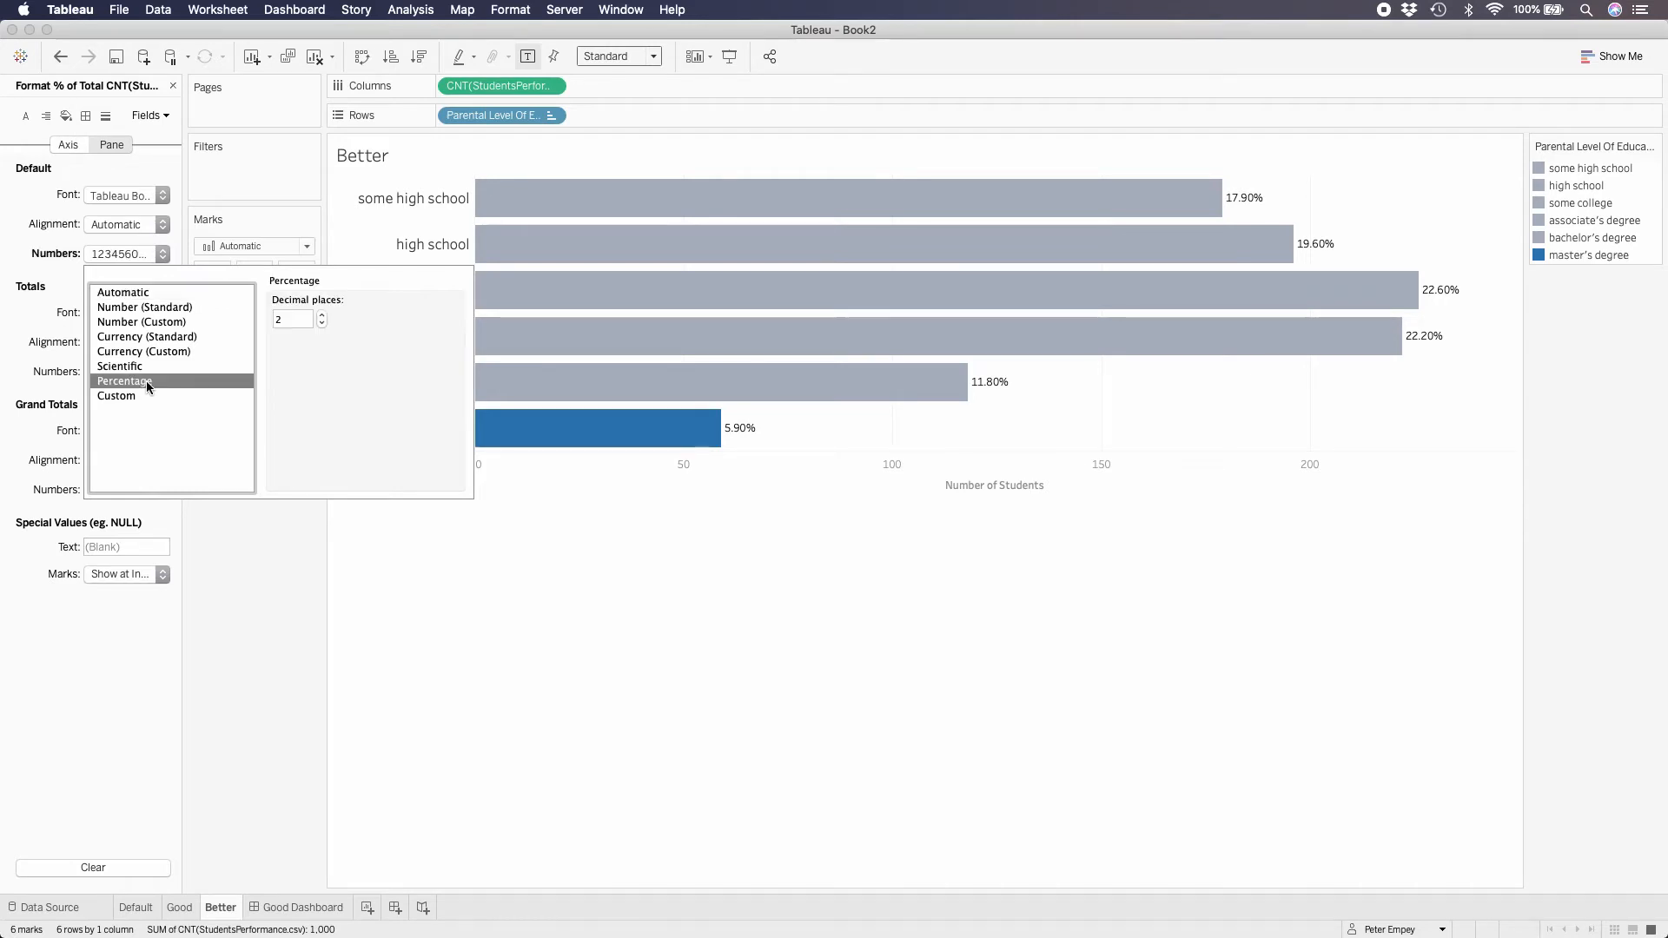
{"action": "left_click", "coordinate": [322, 324]}
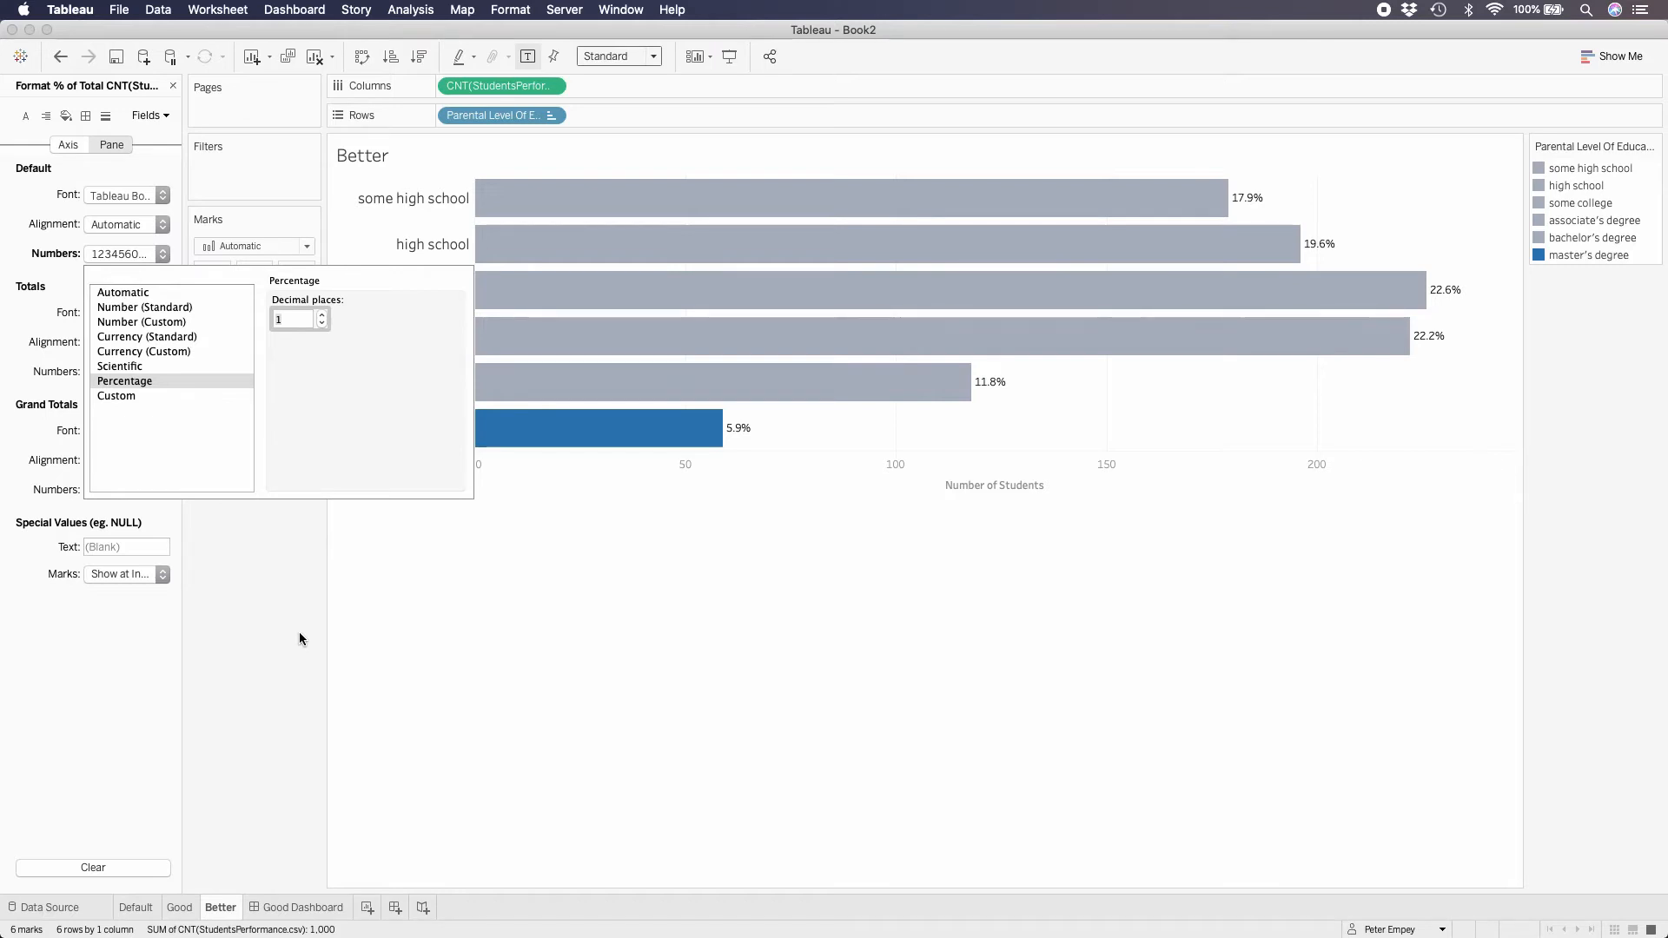
{"action": "mouse_move", "coordinate": [724, 443]}
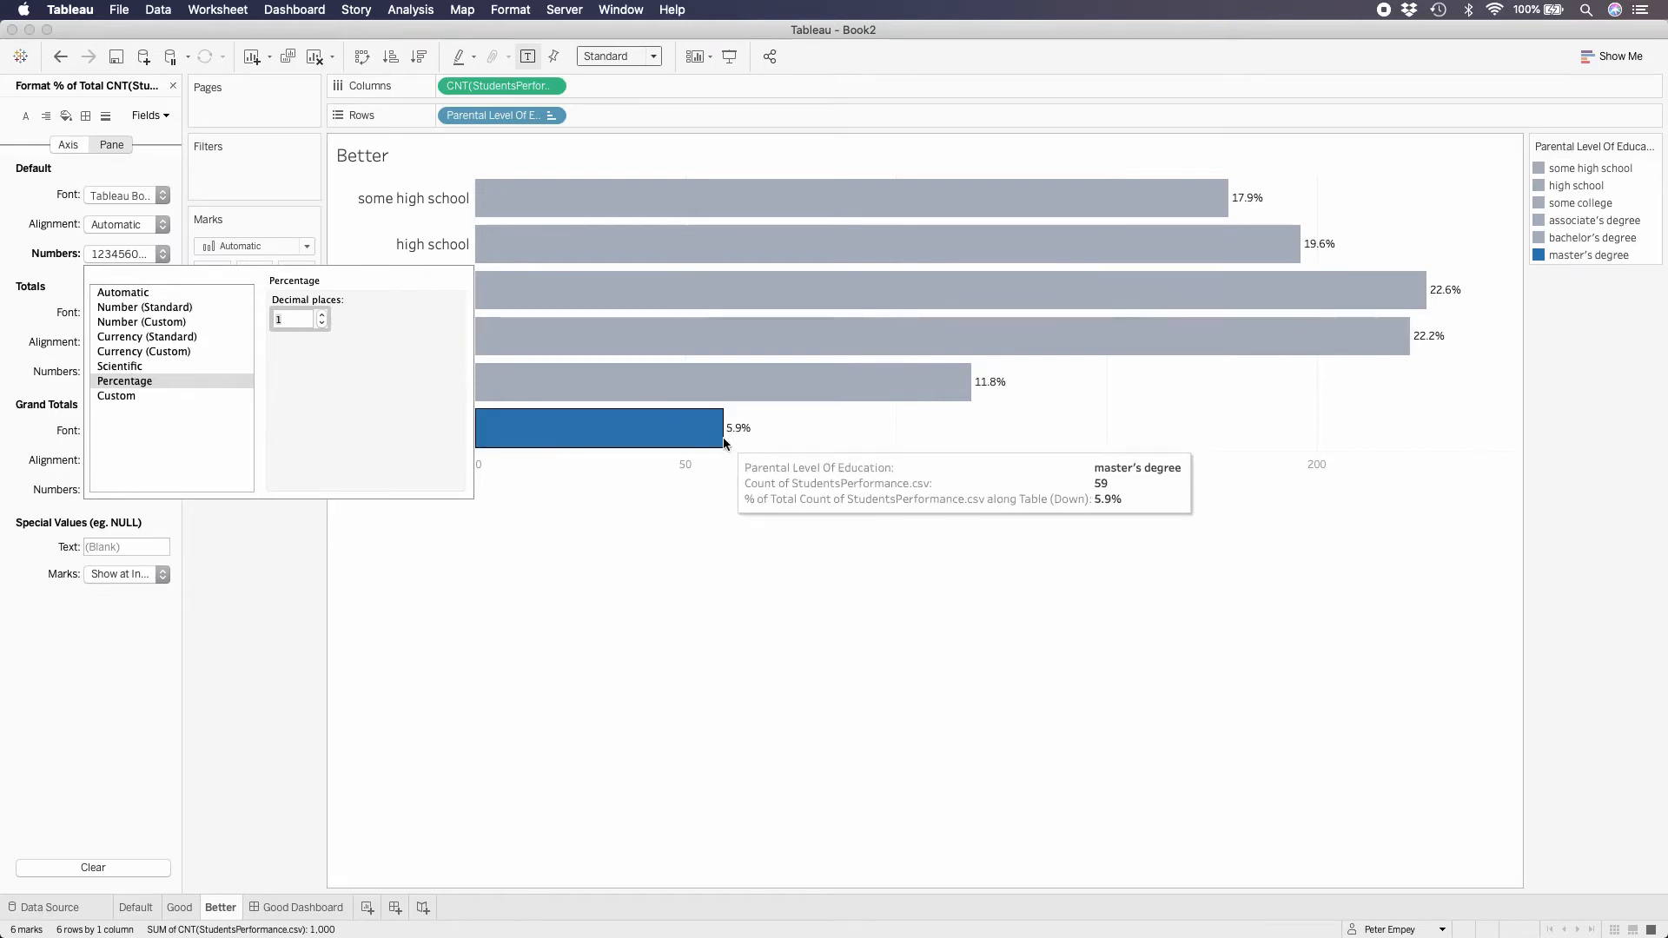
{"action": "left_click", "coordinate": [253, 542]}
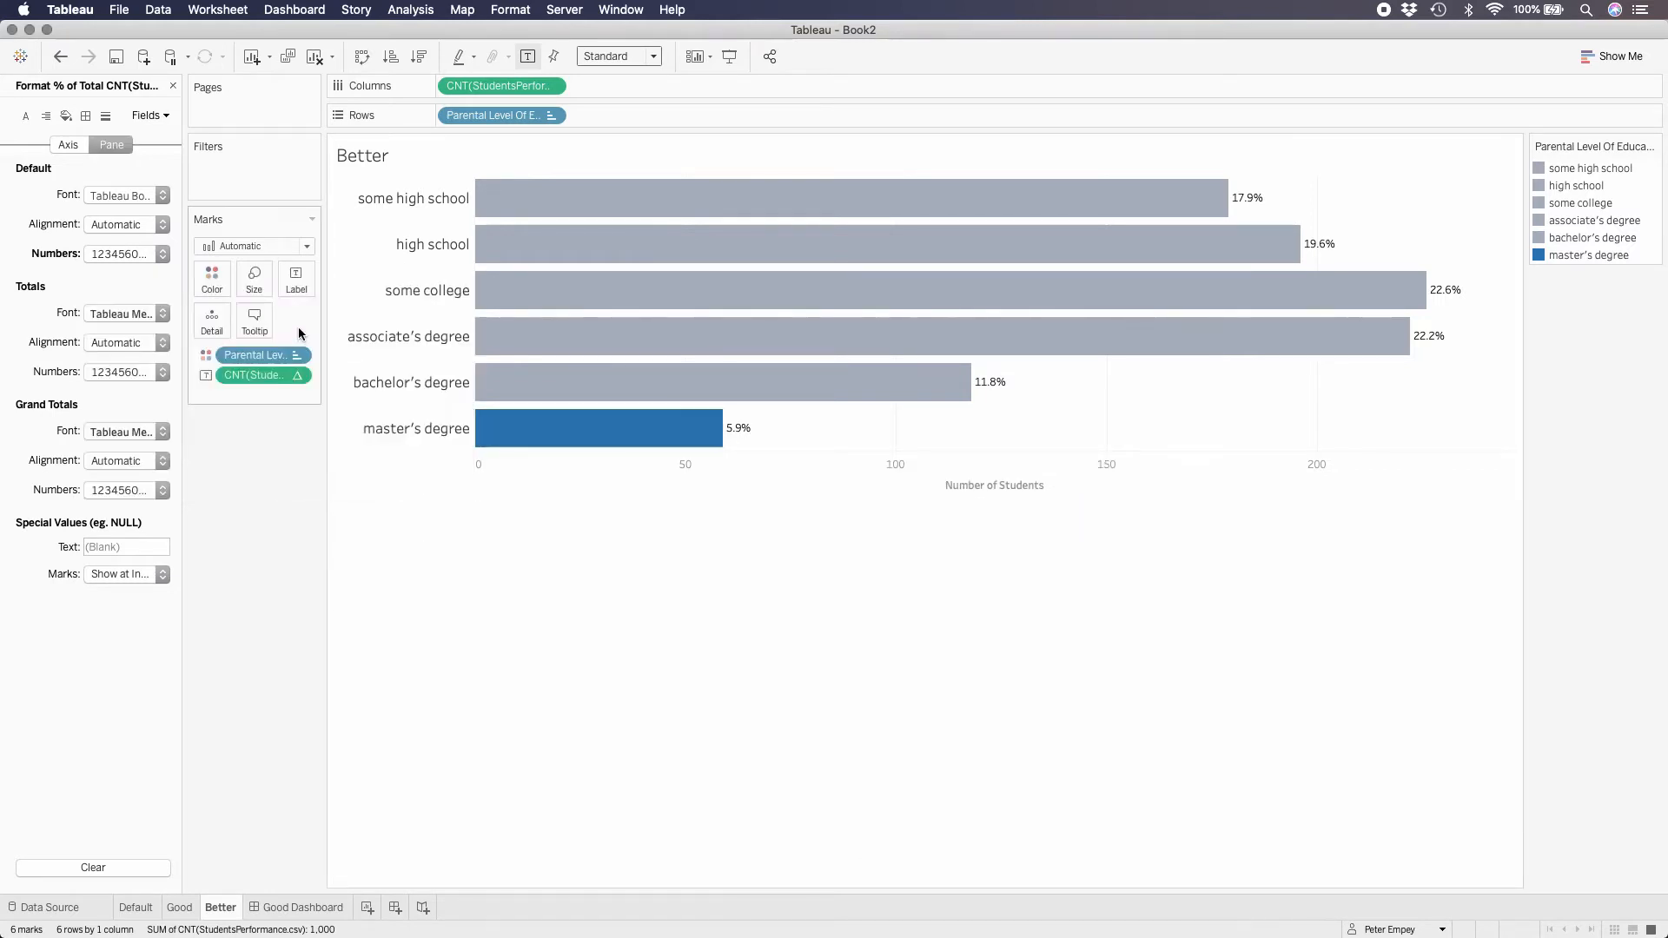
Step: Set the bar labels' font to 12 pt bold with Match Mark Color
{"action": "left_click", "coordinate": [297, 283]}
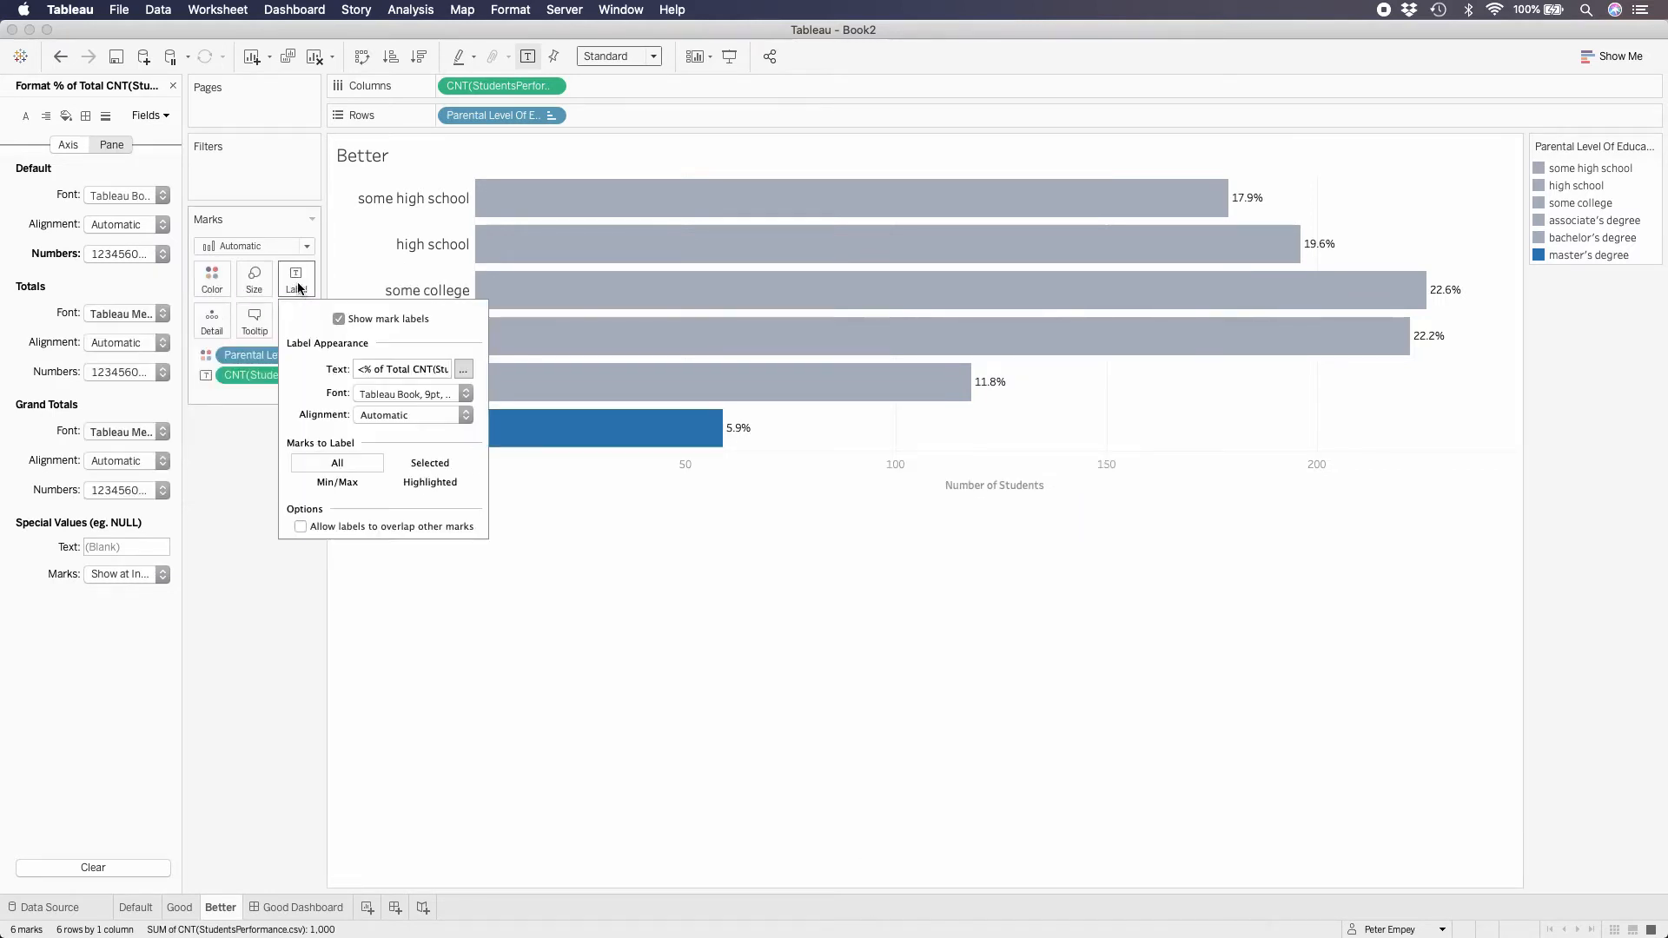
{"action": "left_click", "coordinate": [462, 395]}
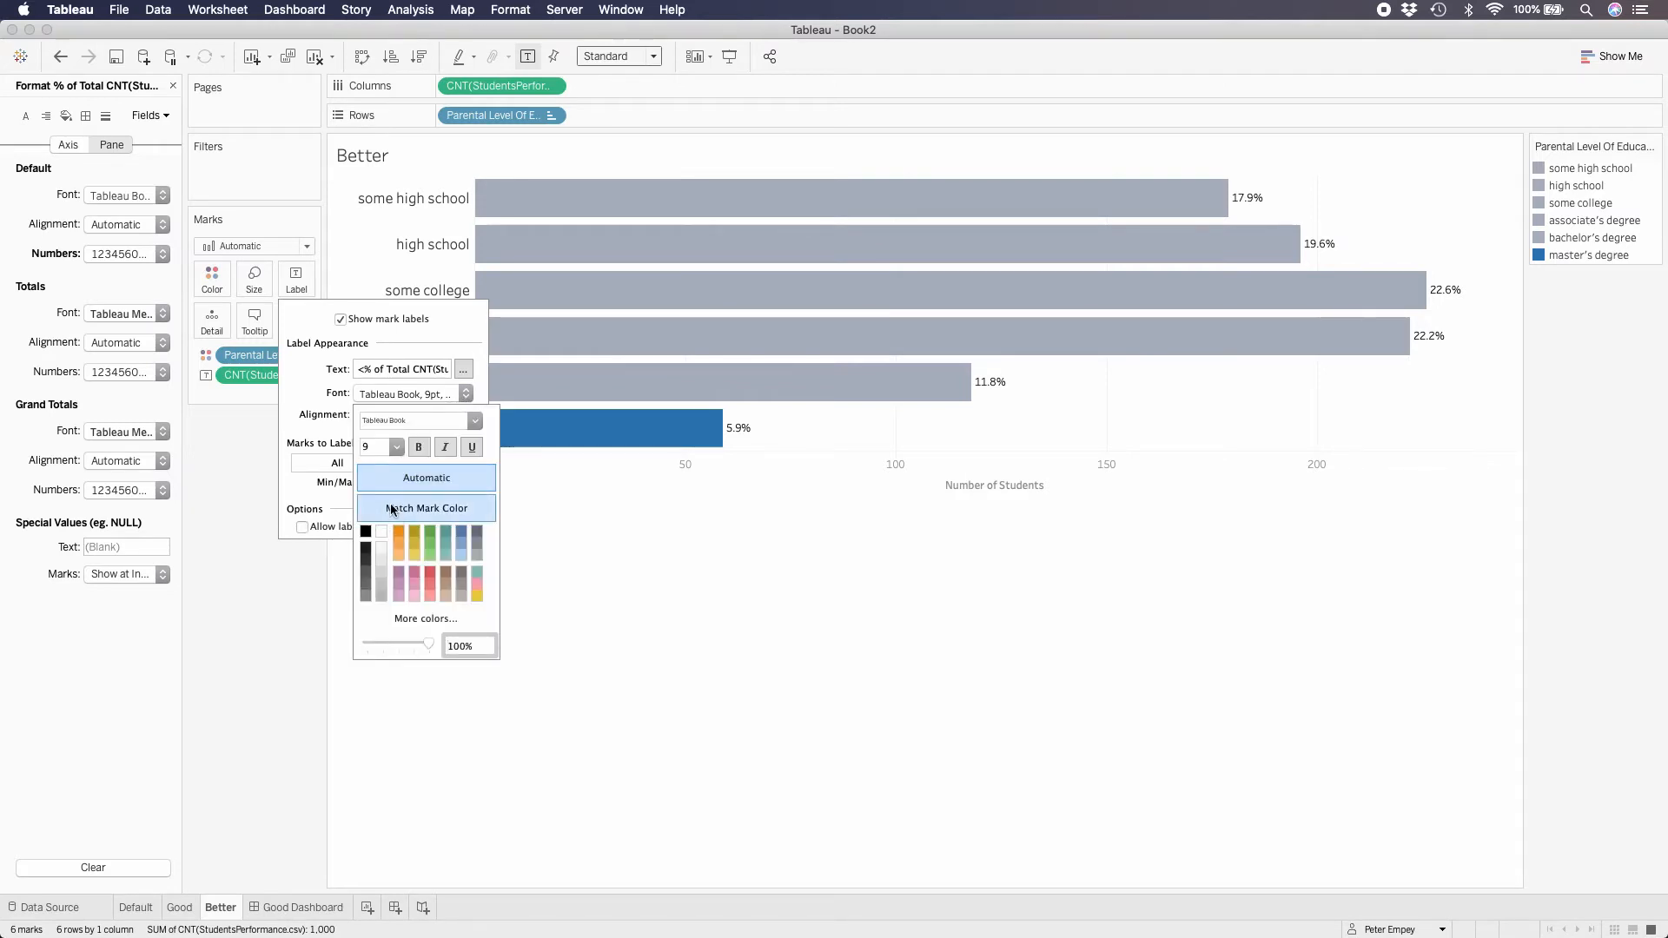
{"action": "left_click", "coordinate": [395, 446]}
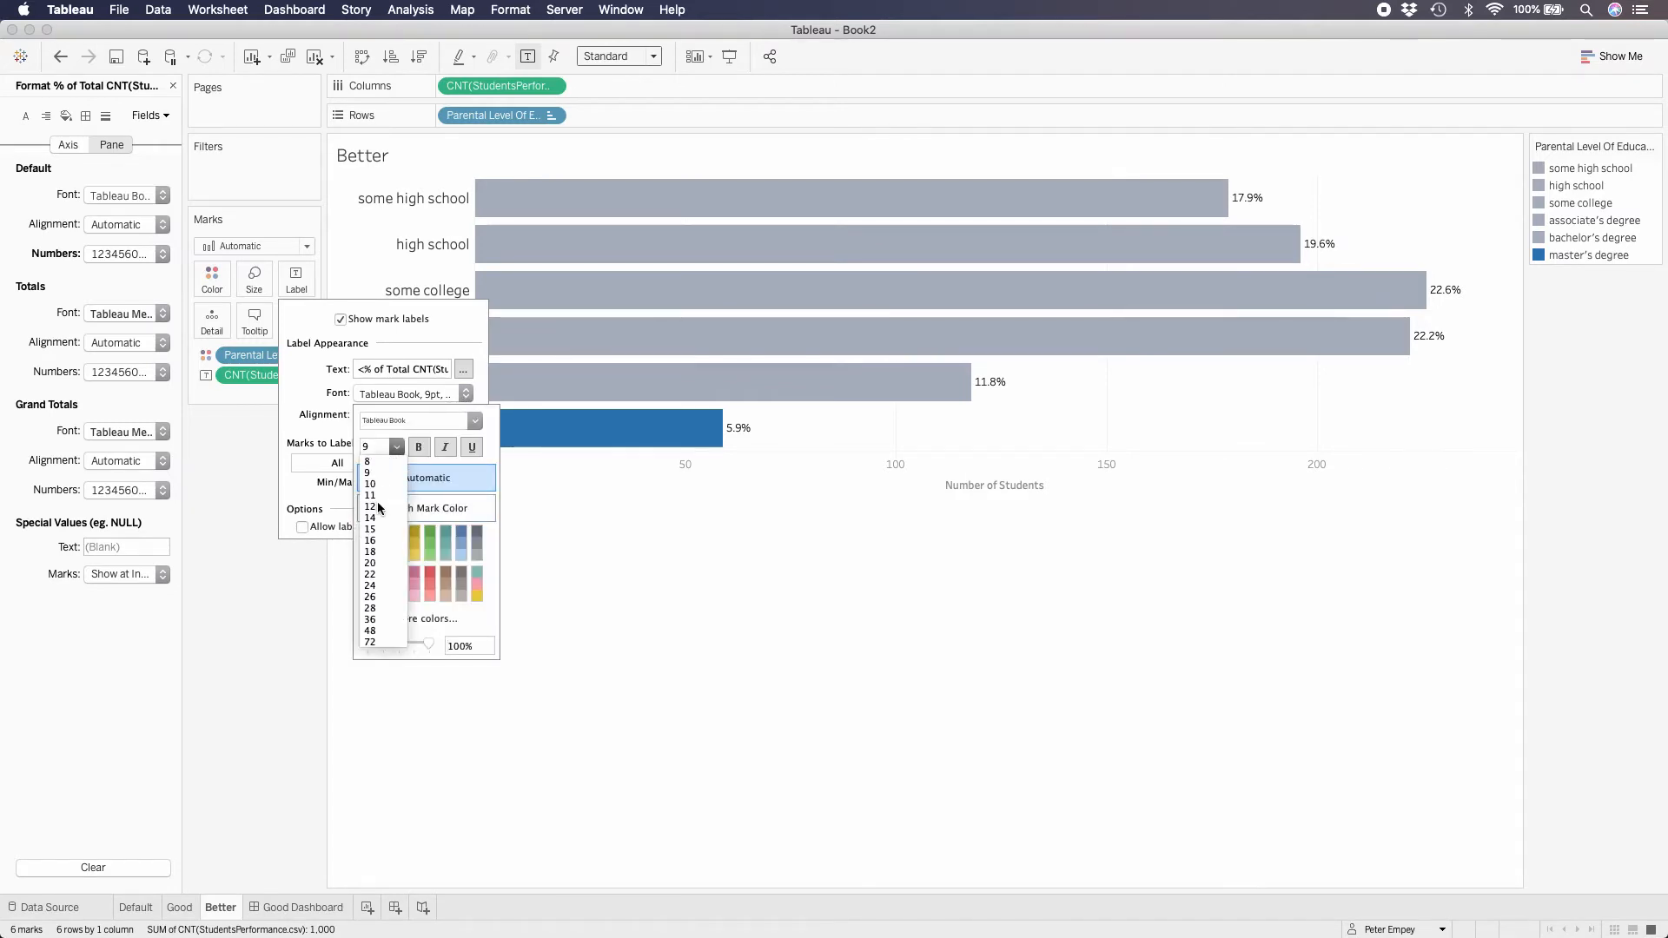
{"action": "left_click", "coordinate": [379, 506]}
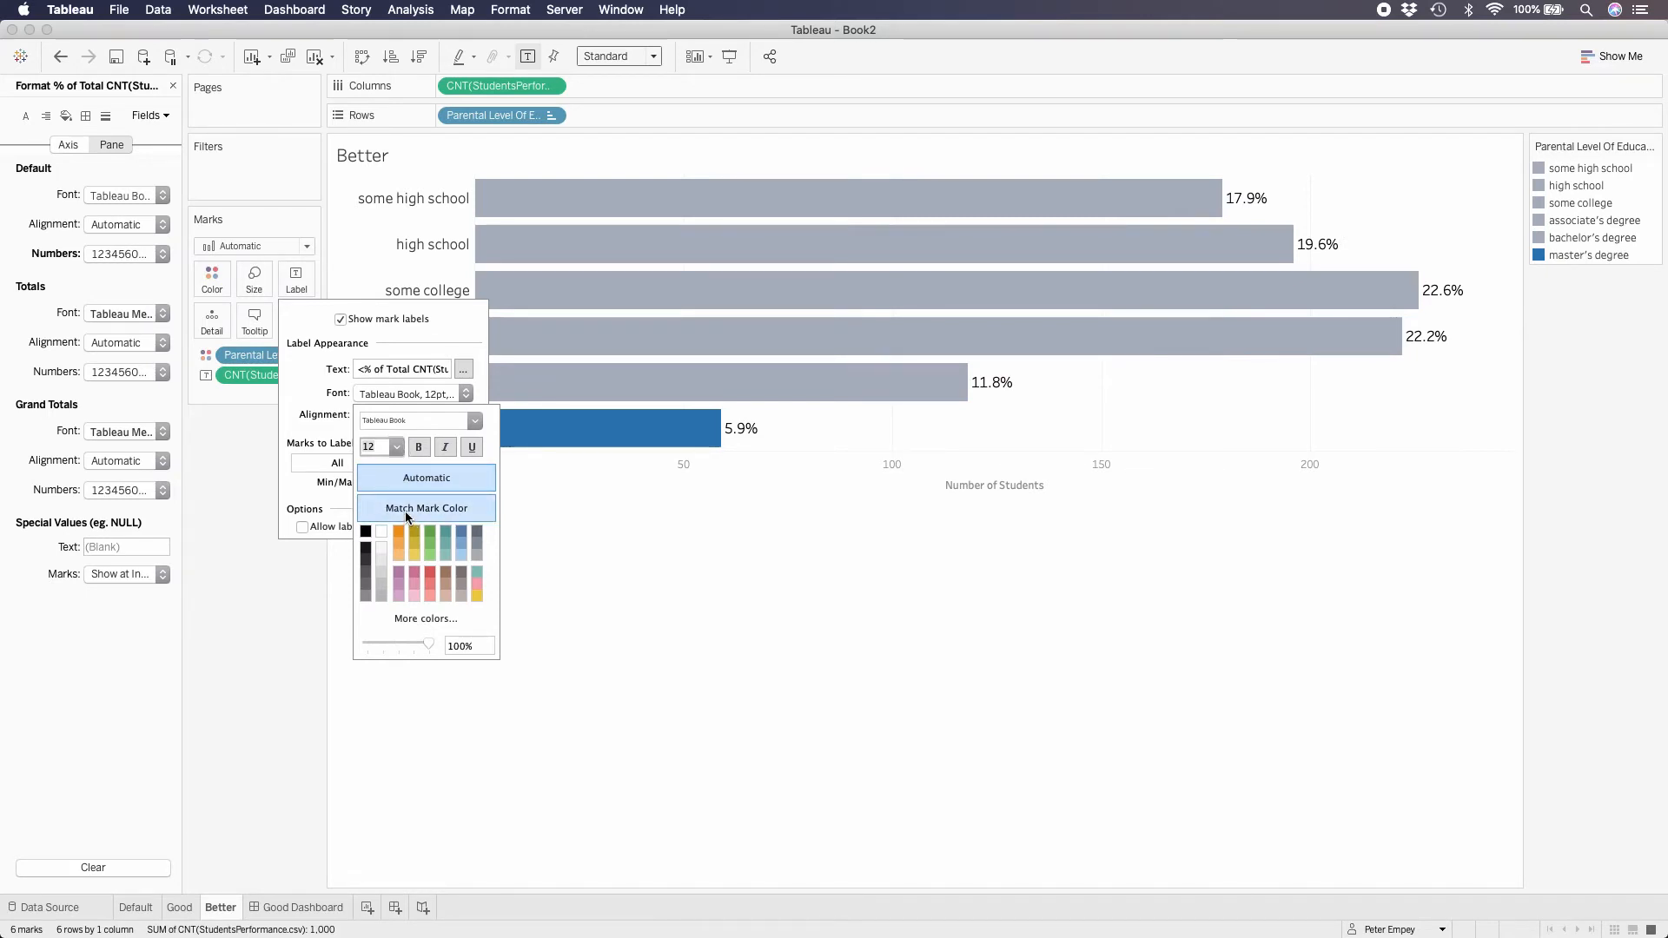
{"action": "left_click", "coordinate": [405, 510]}
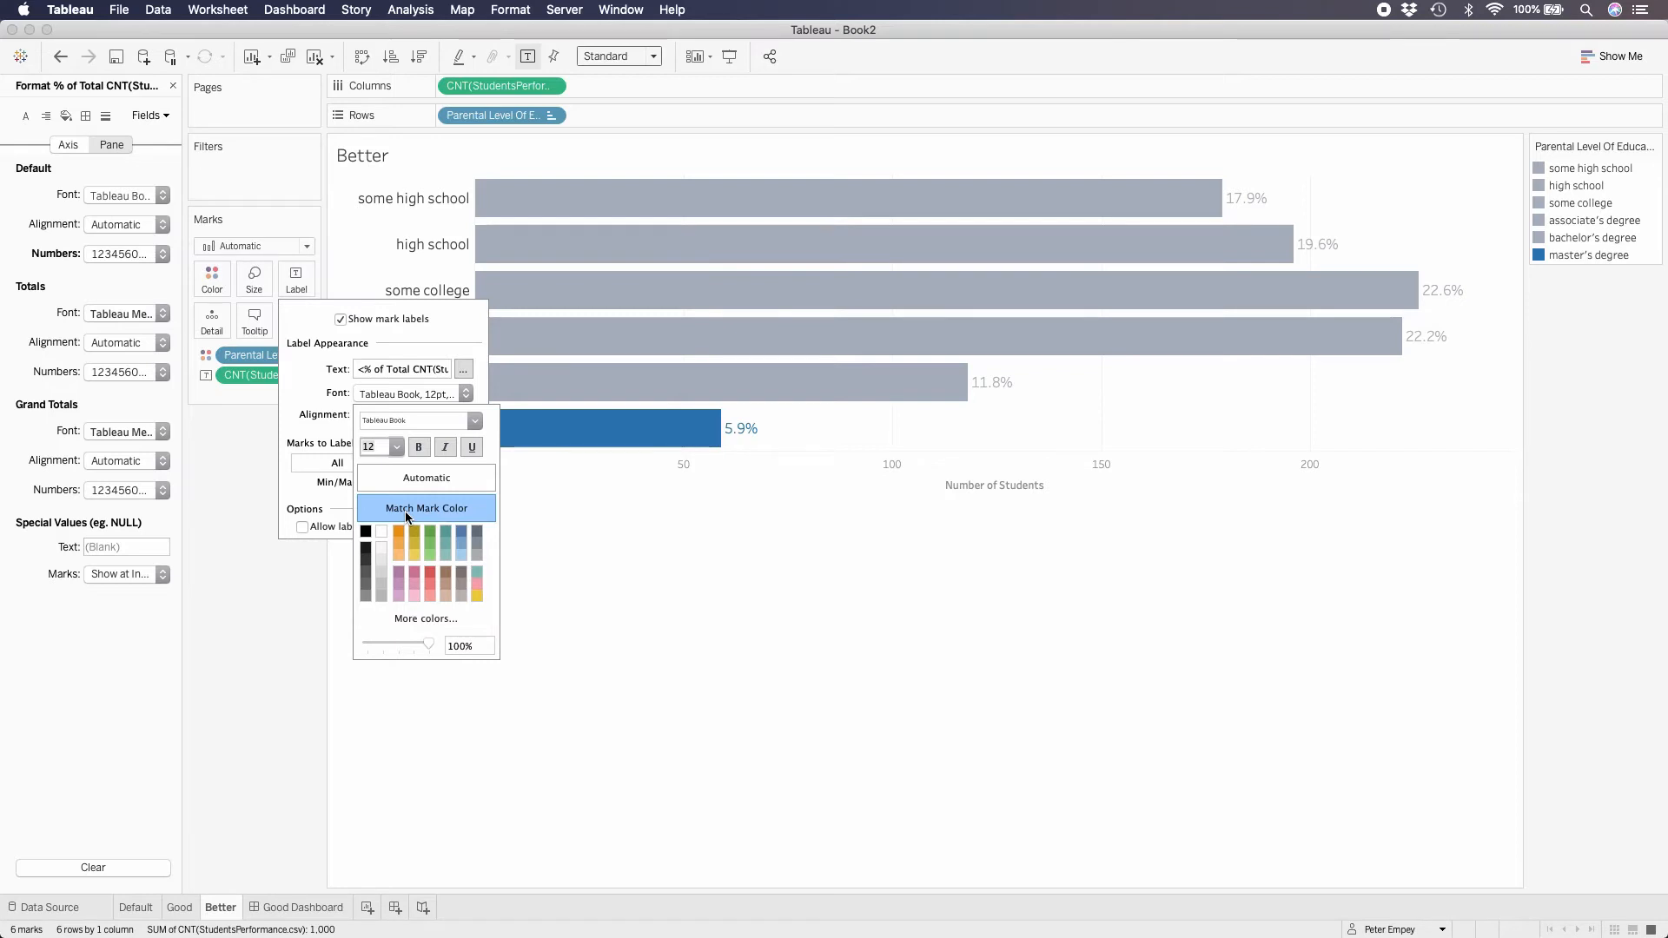
{"action": "left_click", "coordinate": [417, 448]}
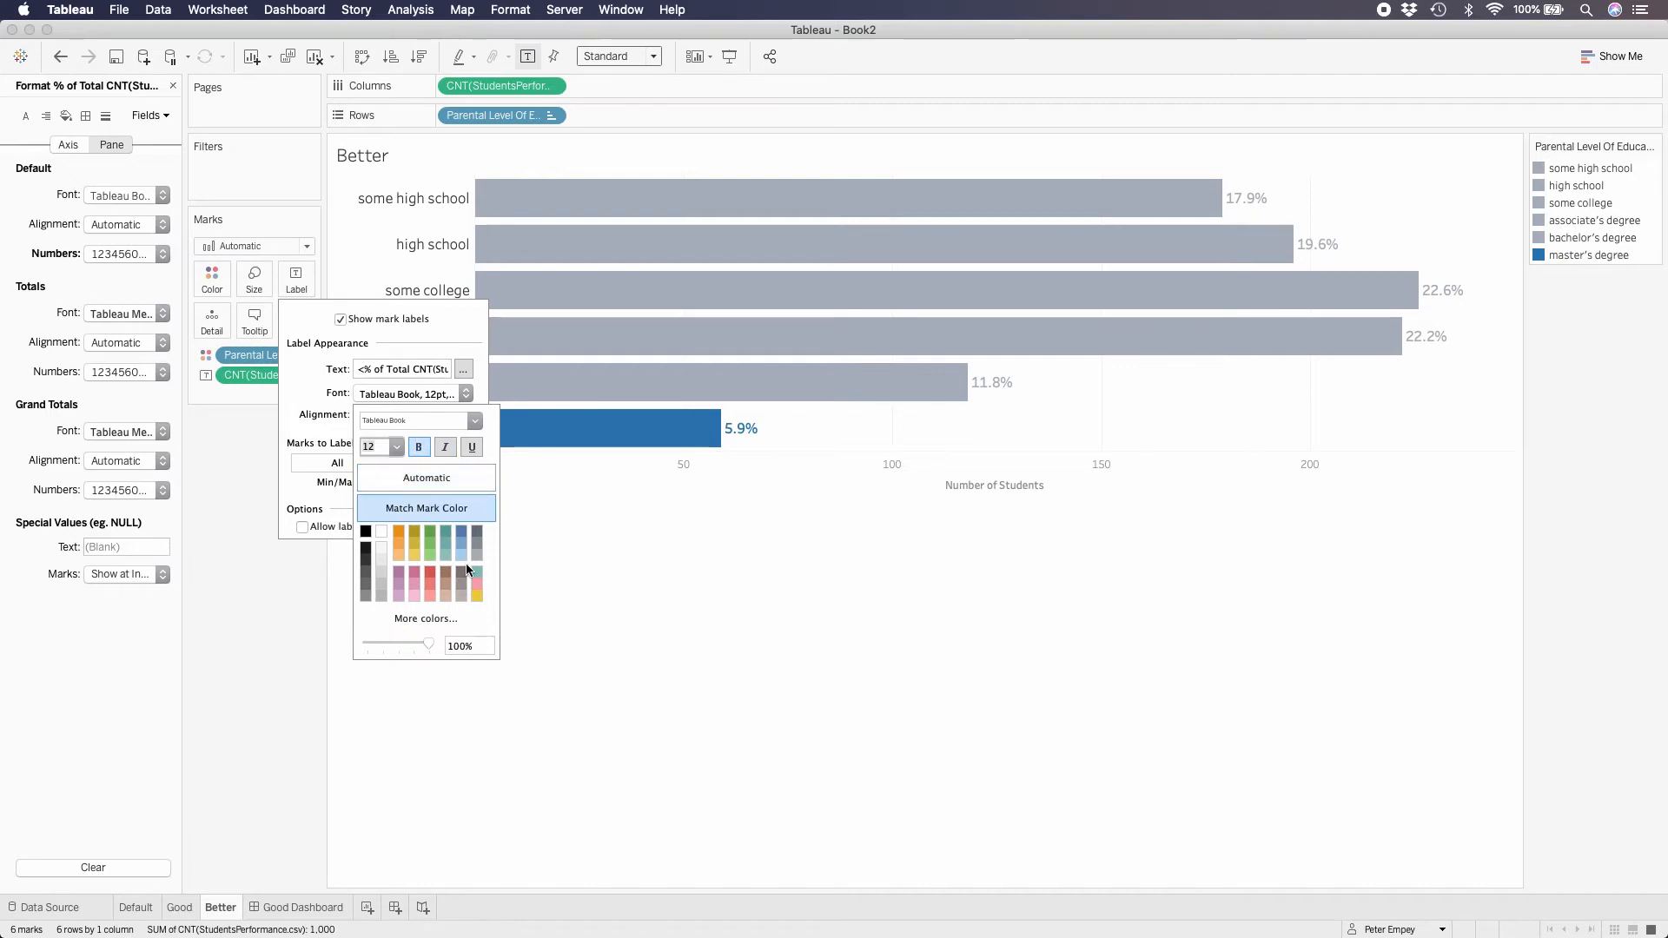
Step: Increase the bar labels' font size to 14 and enter 13 as the adjusted size
{"action": "left_click", "coordinate": [391, 452]}
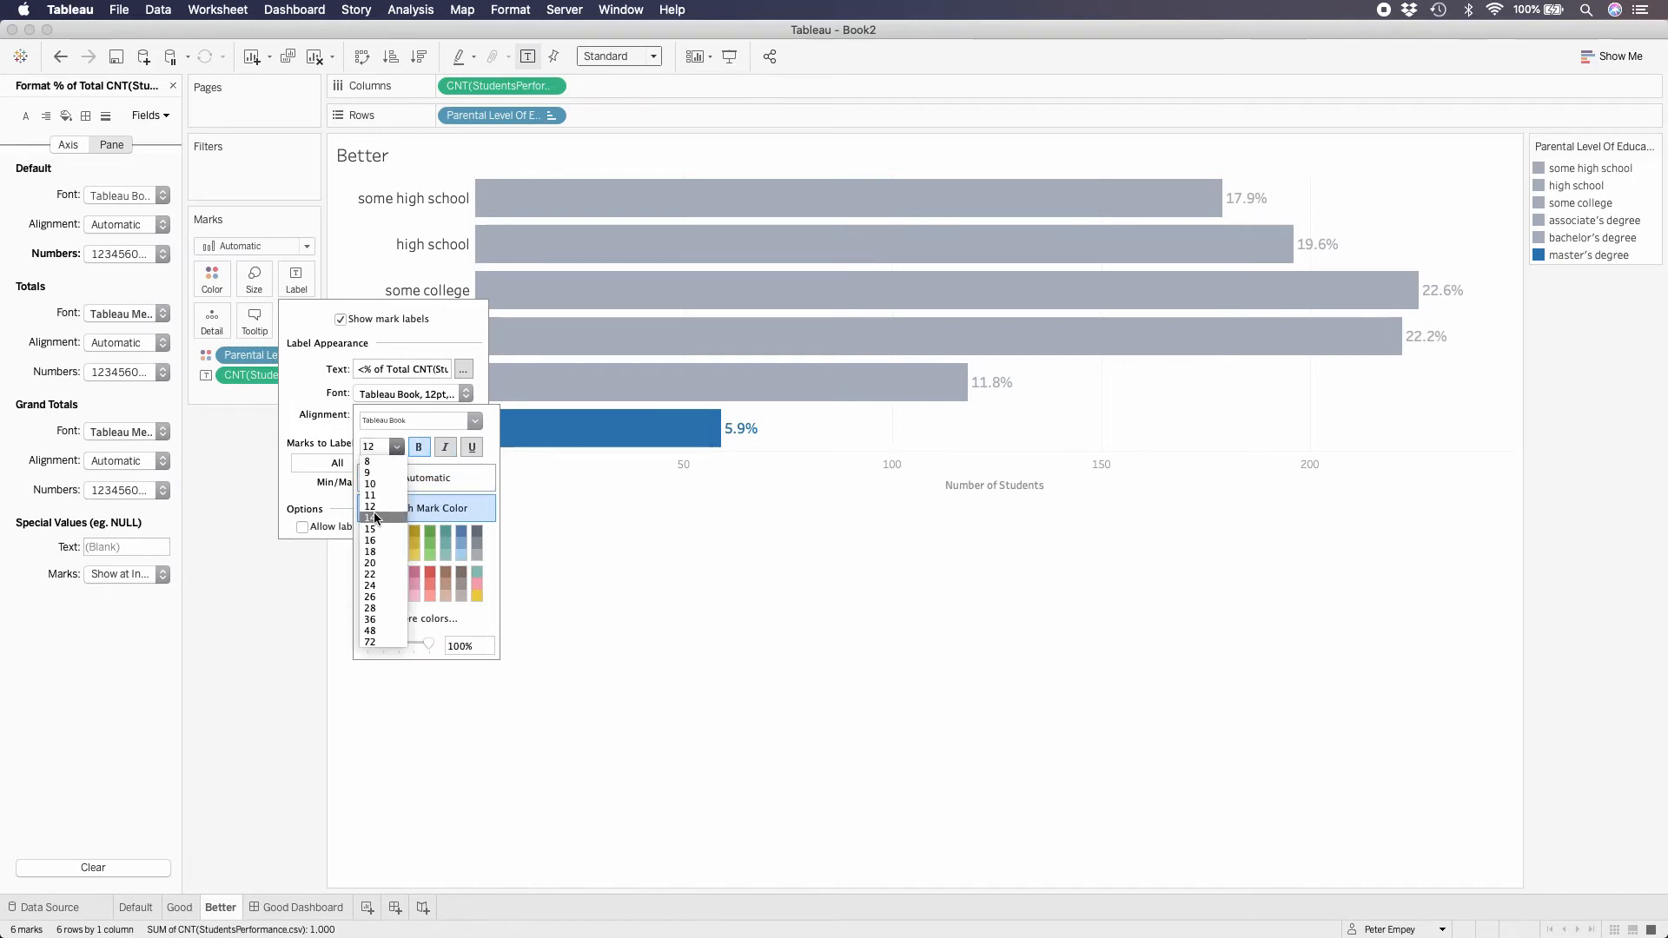
{"action": "left_click", "coordinate": [375, 518]}
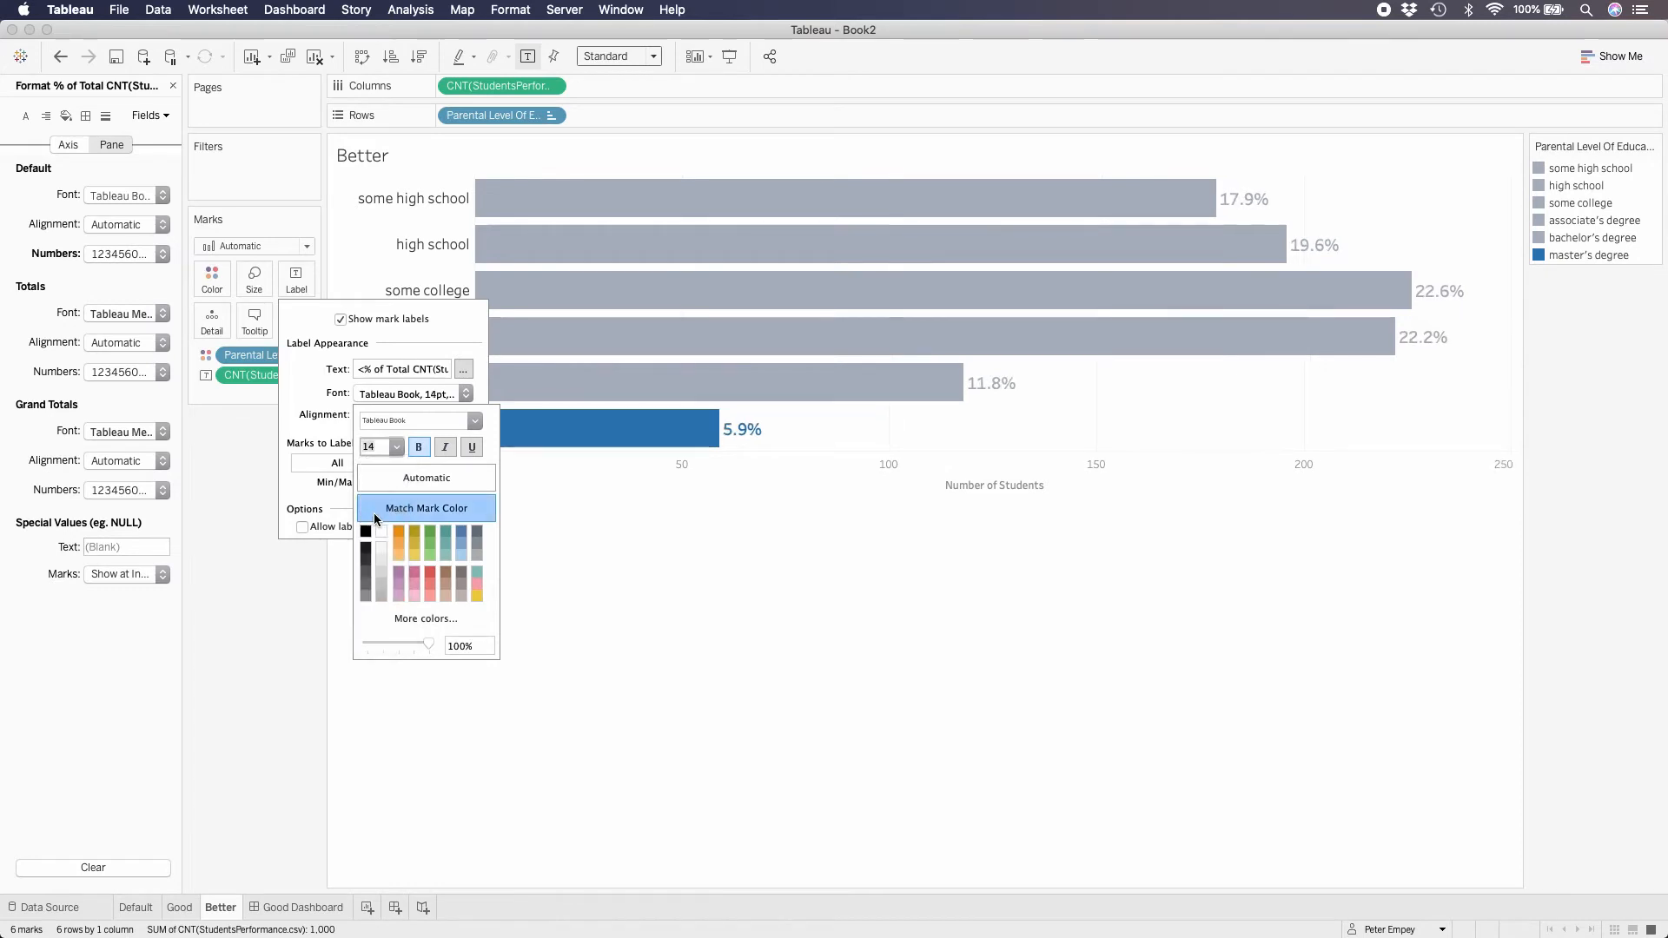
{"action": "type", "text": "13"}
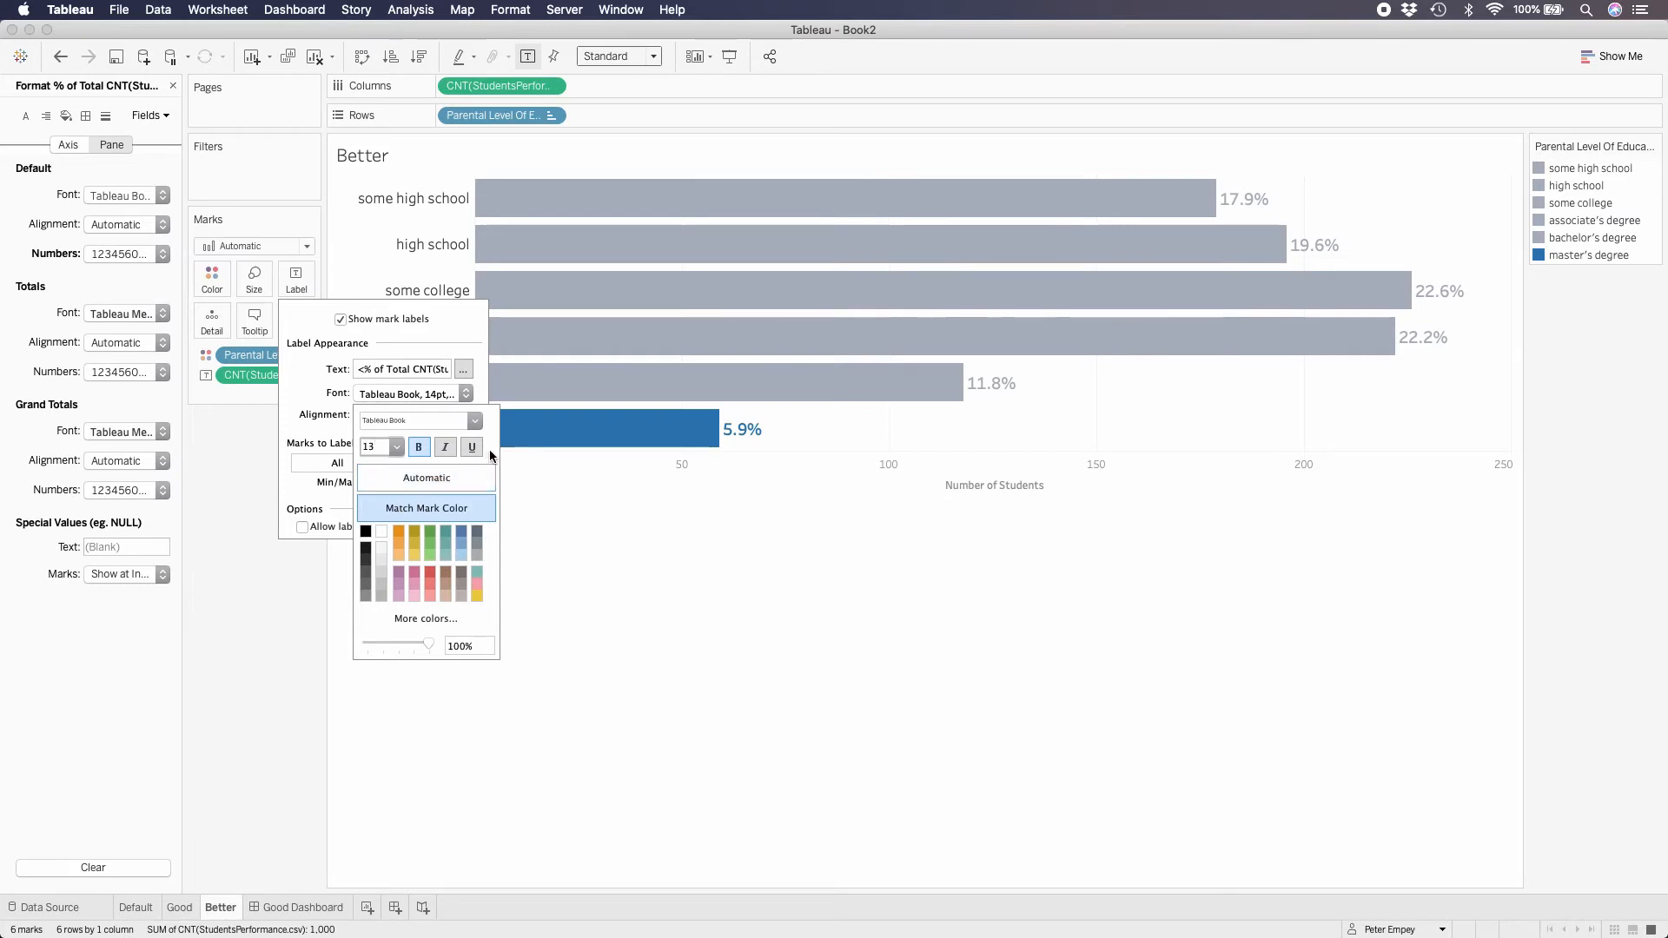
{"action": "left_click", "coordinate": [387, 696]}
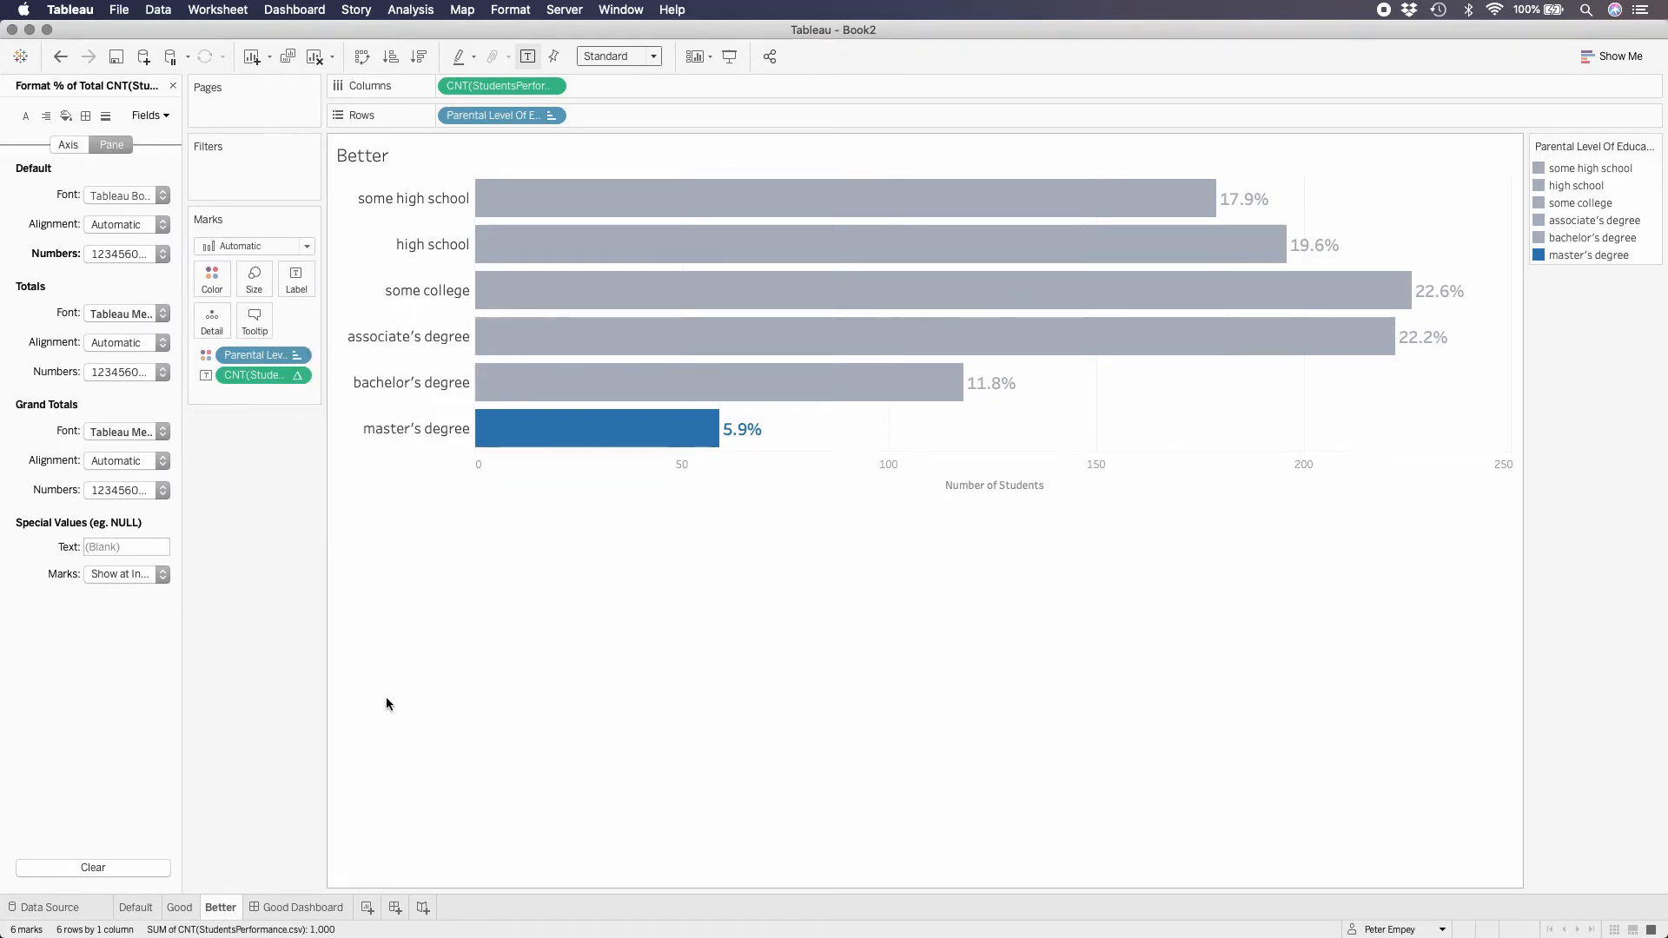
Step: Apply a Percent of Total quick table calculation to the student count in Columns
{"action": "mouse_move", "coordinate": [639, 445]}
{"action": "mouse_move", "coordinate": [737, 427]}
{"action": "right_click", "coordinate": [601, 476]}
{"action": "left_click", "coordinate": [625, 559]}
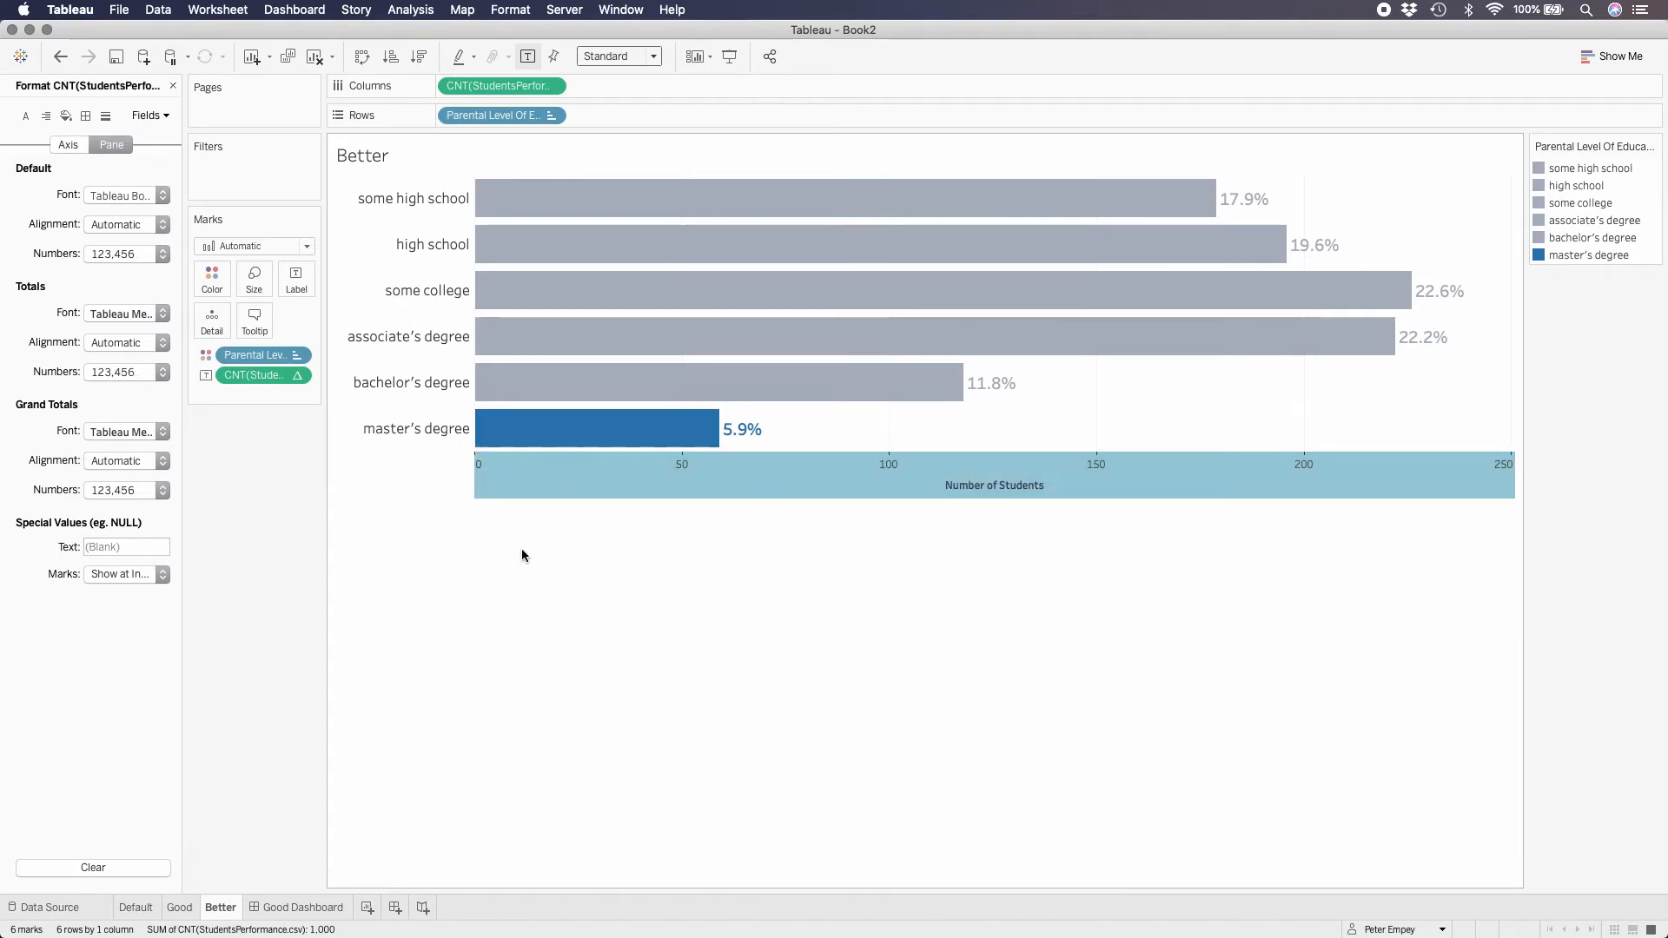
{"action": "left_click", "coordinate": [546, 90]}
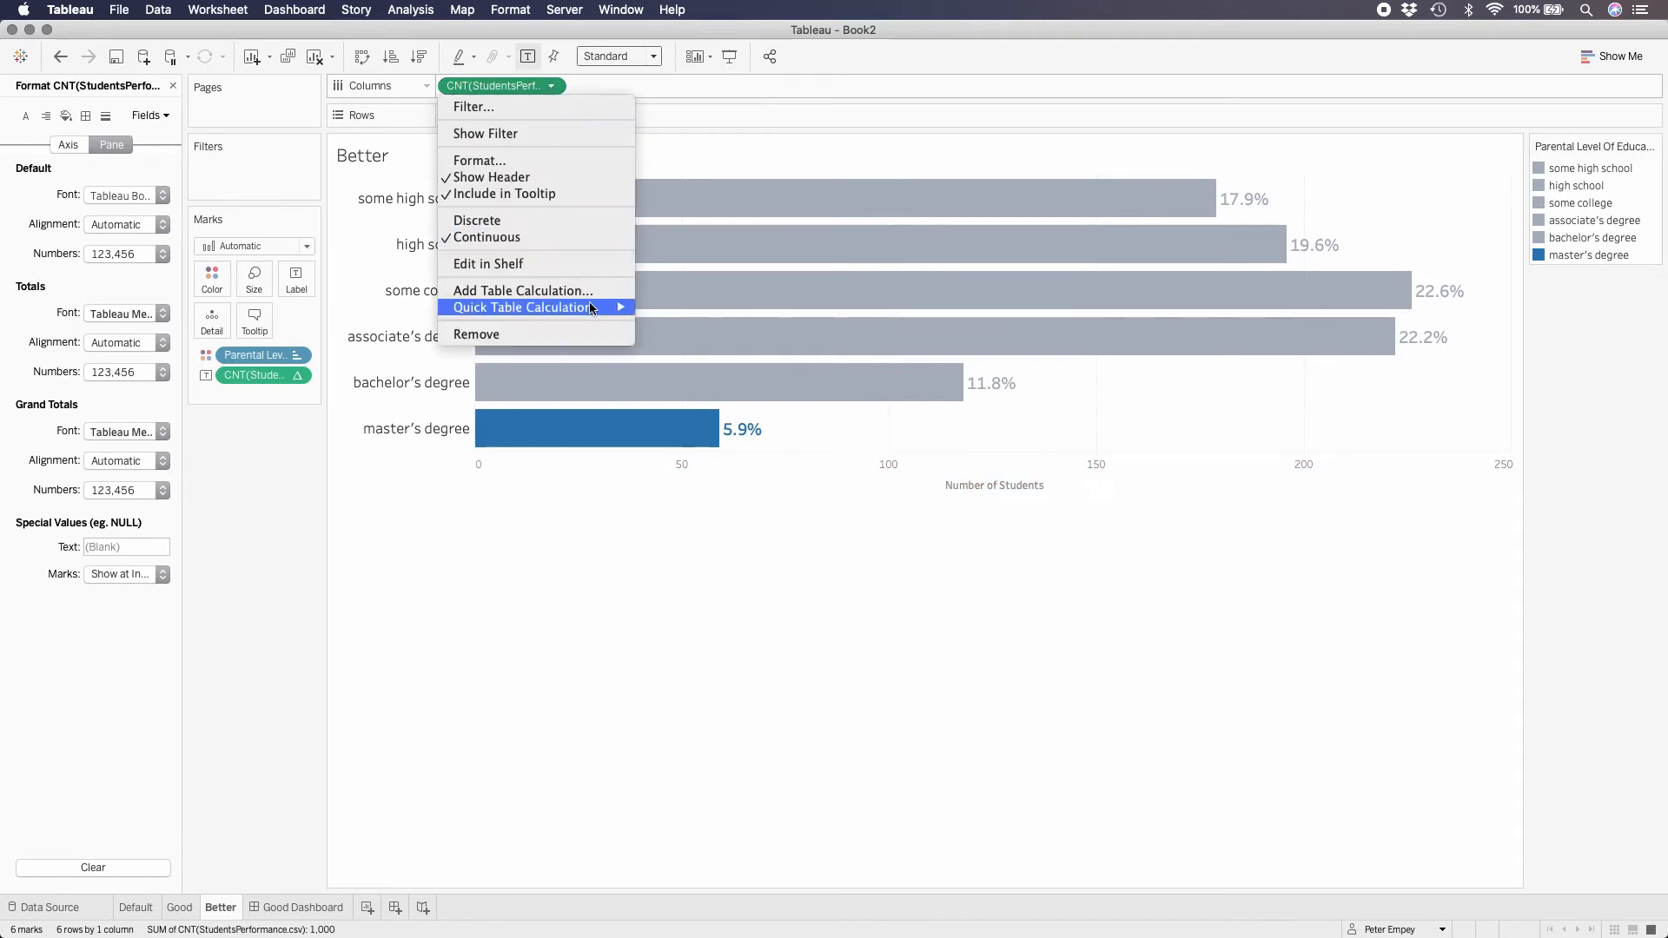
{"action": "mouse_move", "coordinate": [596, 307]}
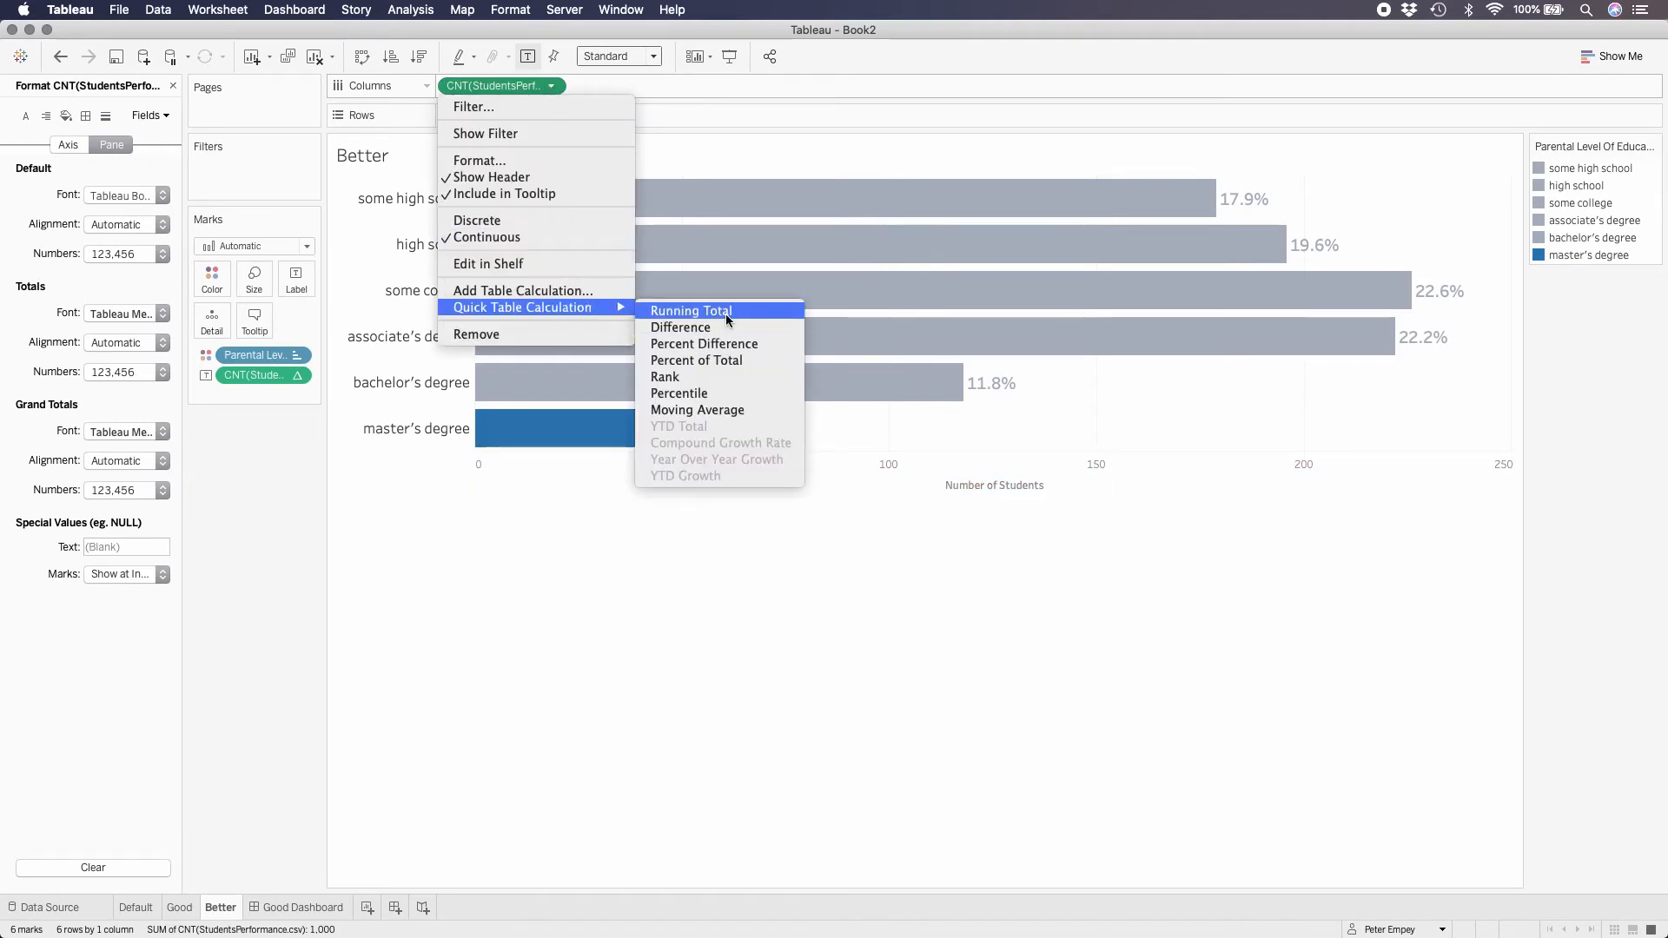
{"action": "left_click", "coordinate": [730, 360]}
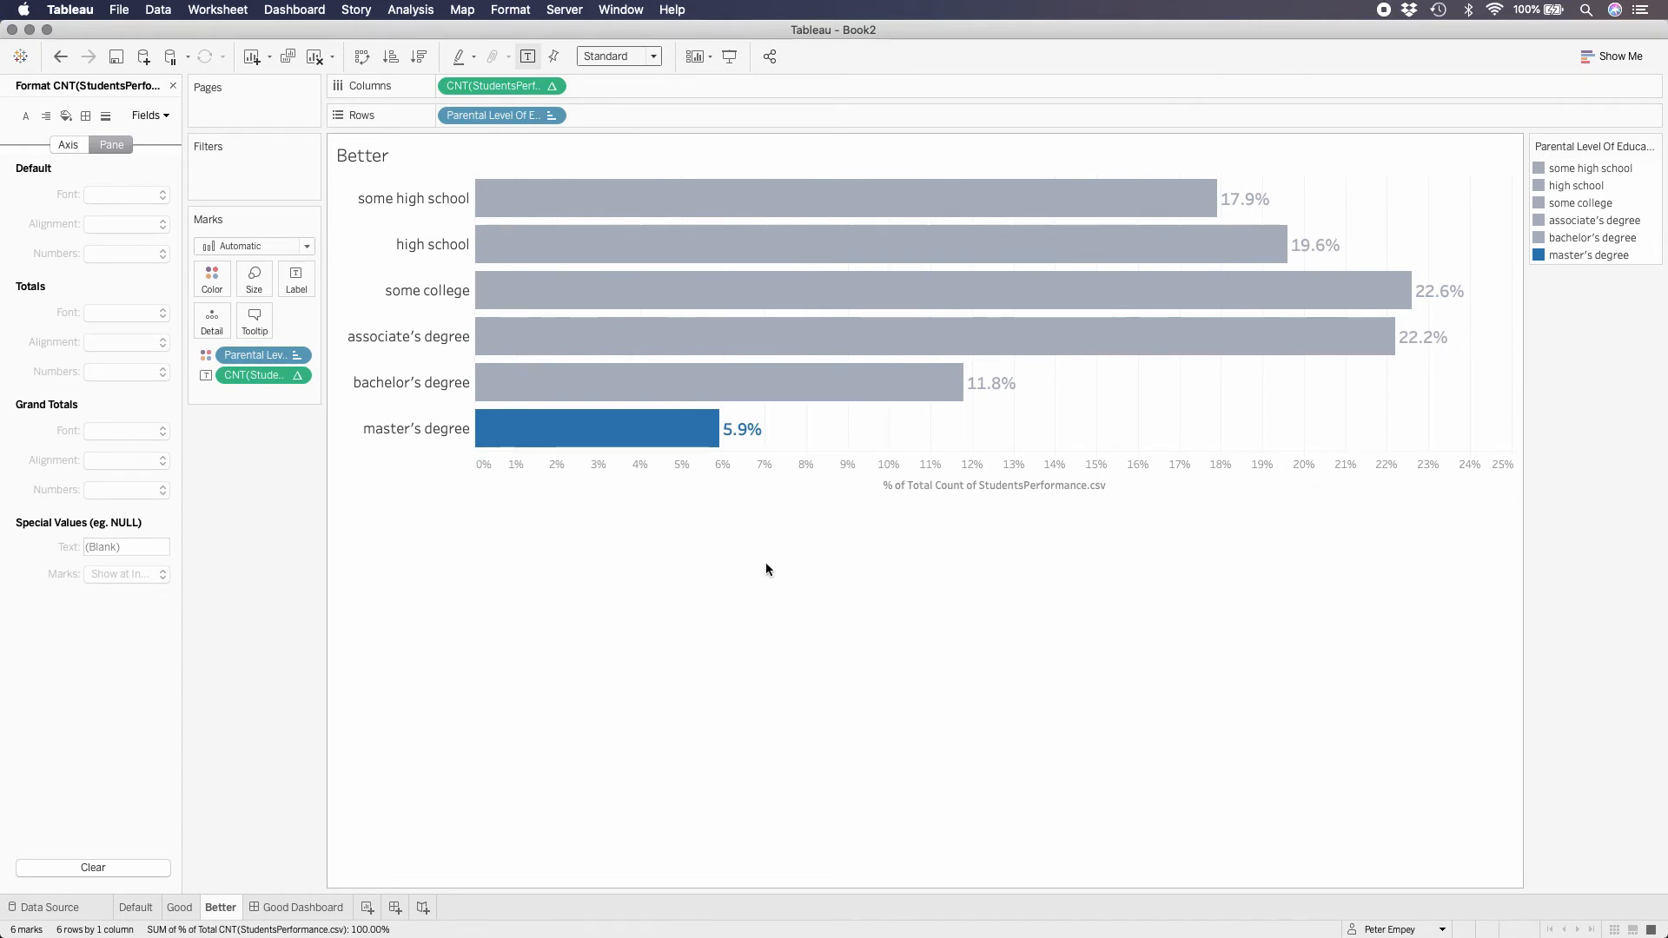
Step: Hide the percentage axis header below the bars and set the column grid lines to None
{"action": "right_click", "coordinate": [667, 486]}
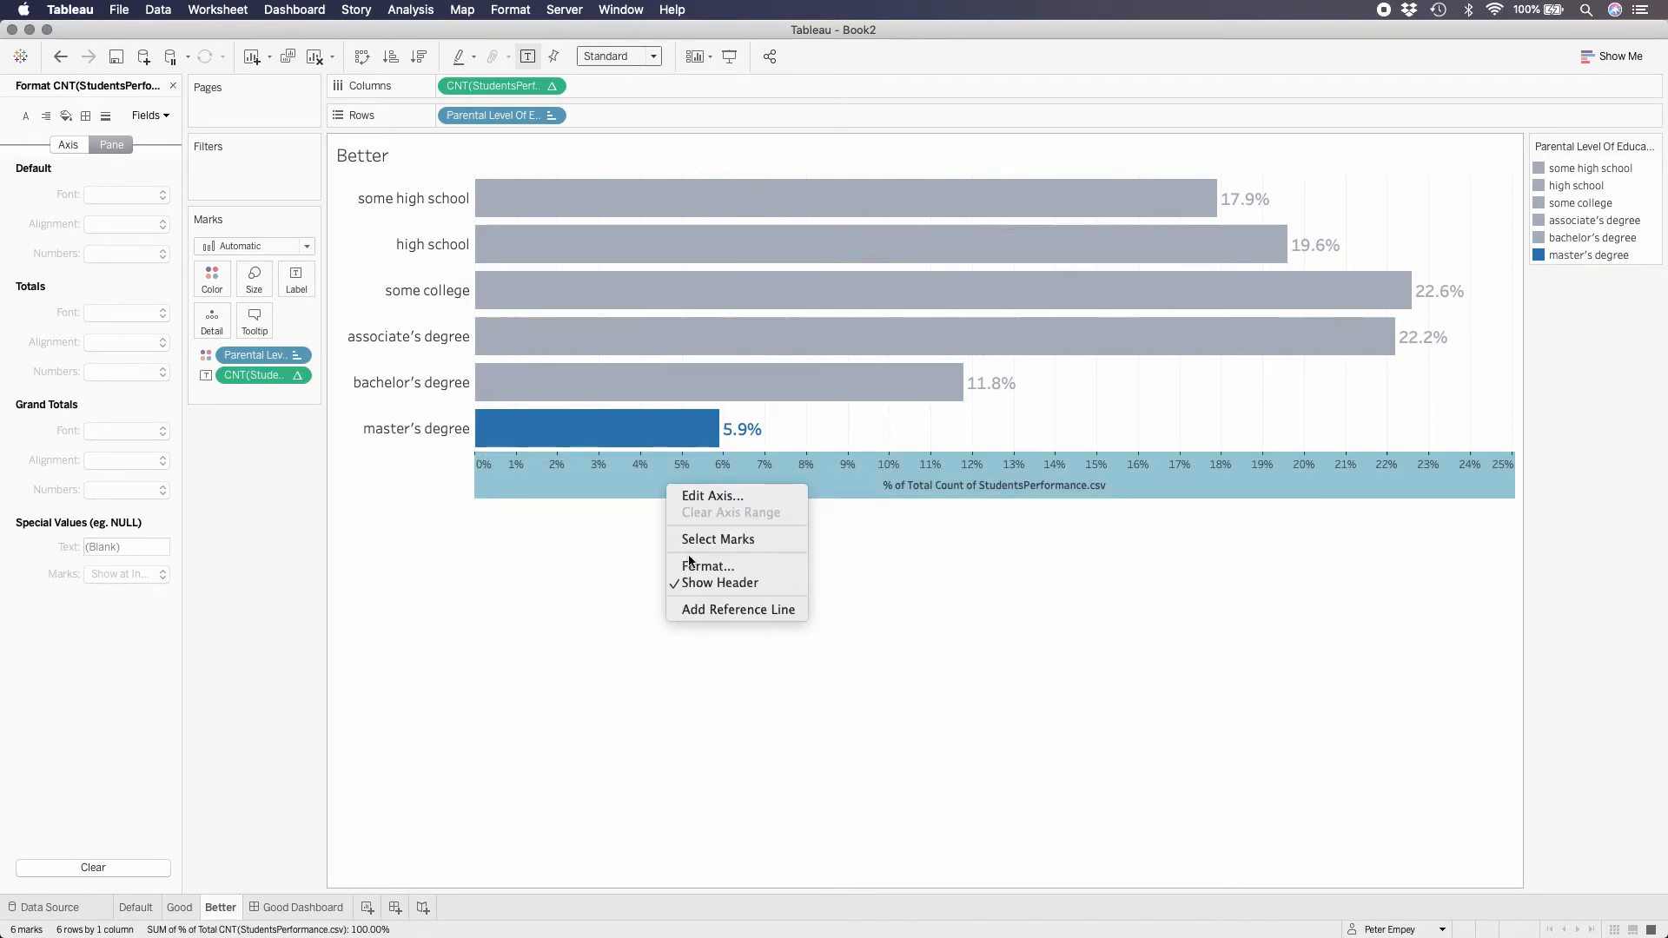
{"action": "left_click", "coordinate": [694, 582]}
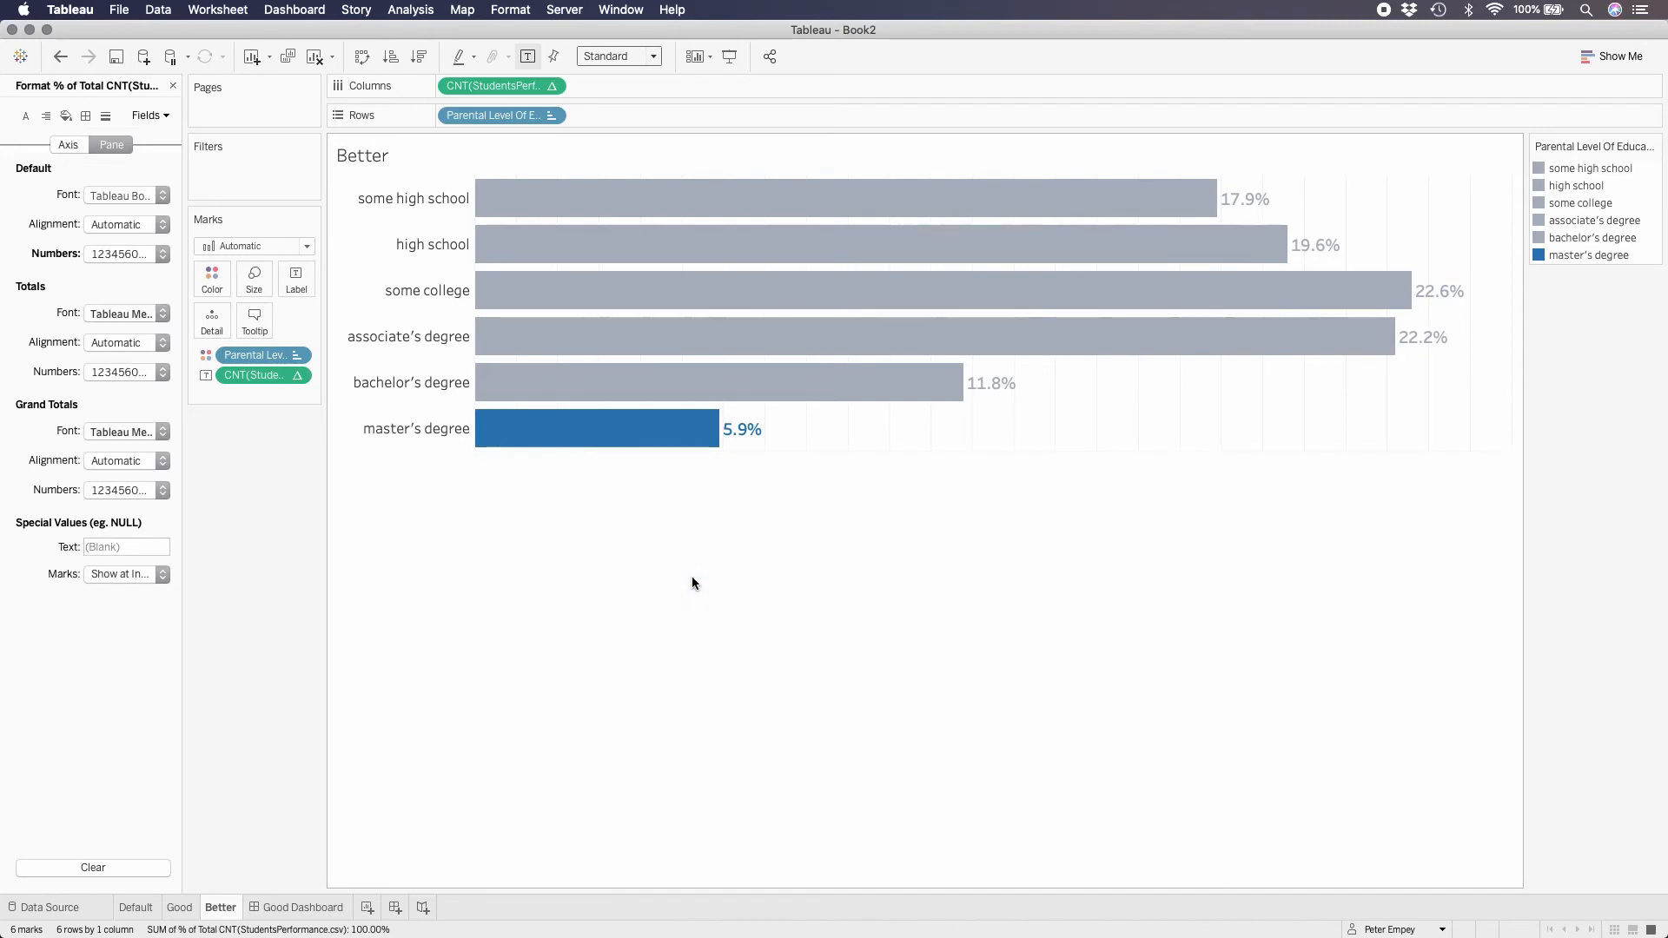
{"action": "right_click", "coordinate": [1117, 415]}
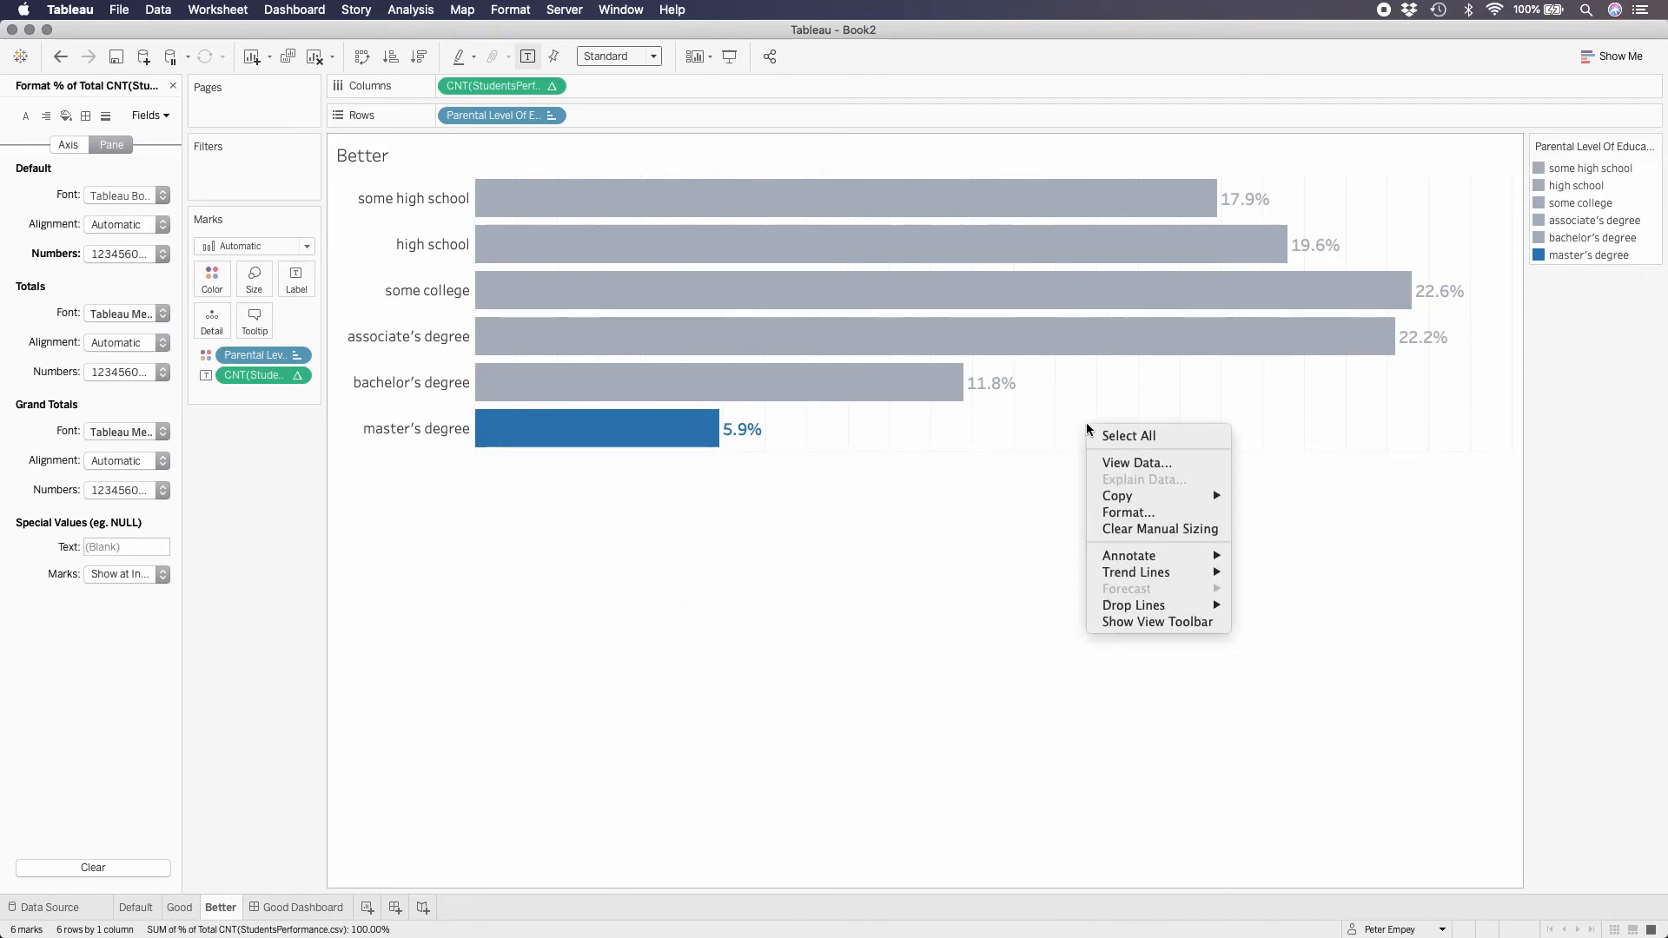
{"action": "left_click", "coordinate": [1130, 516]}
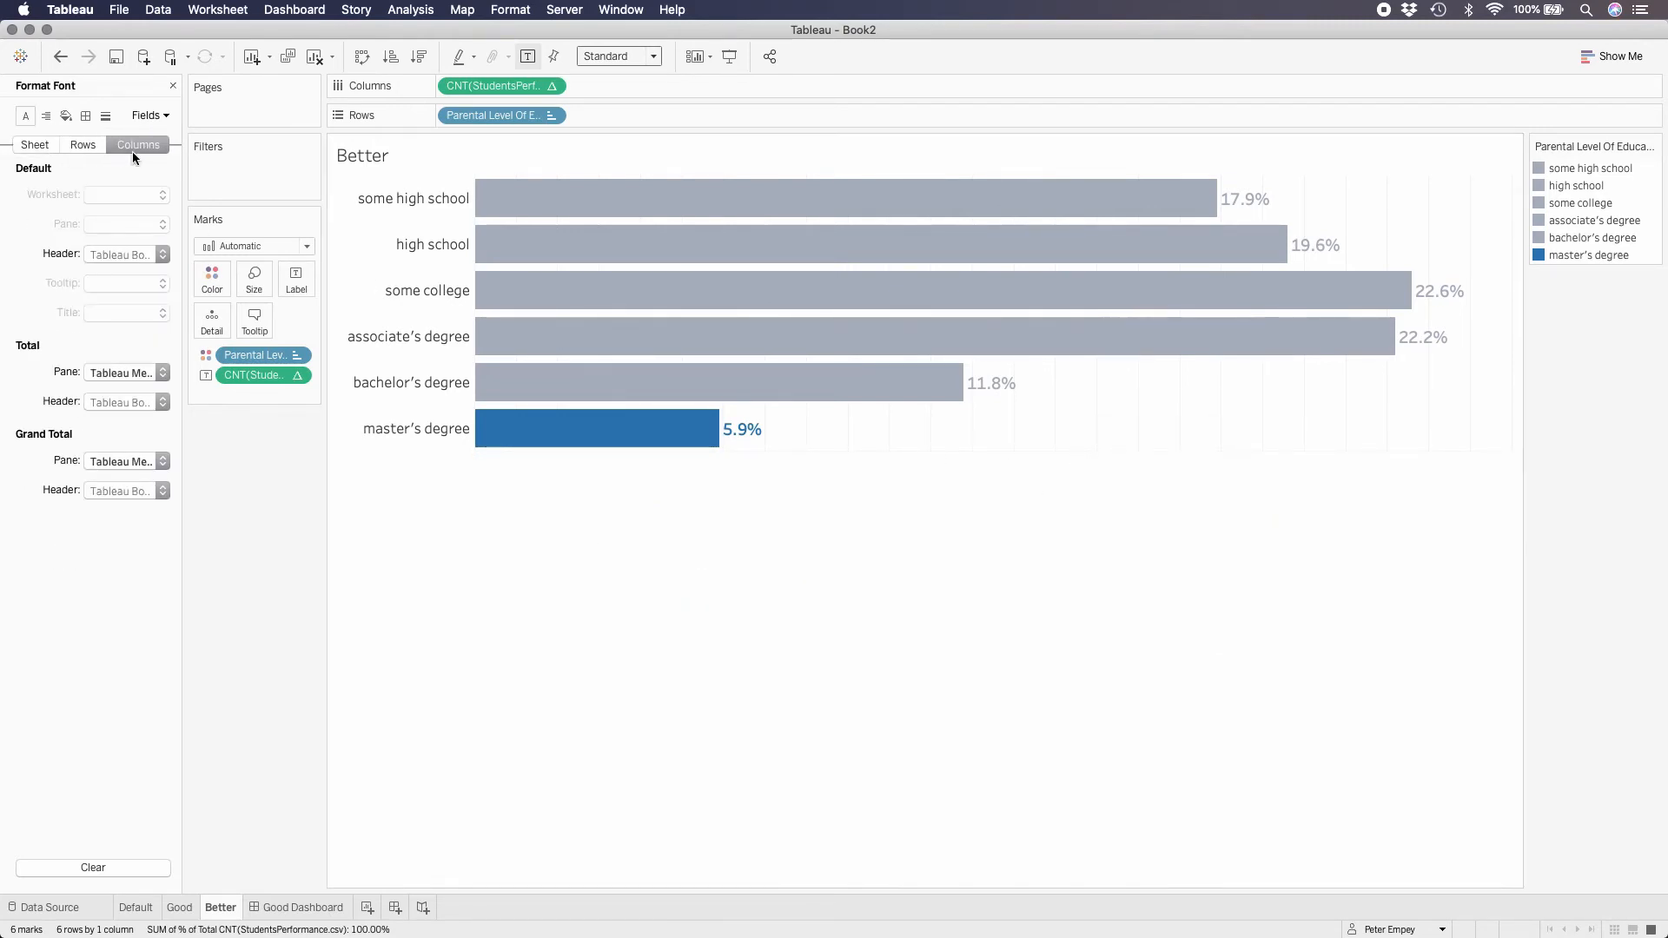
{"action": "left_click", "coordinate": [105, 117]}
{"action": "left_click", "coordinate": [162, 195]}
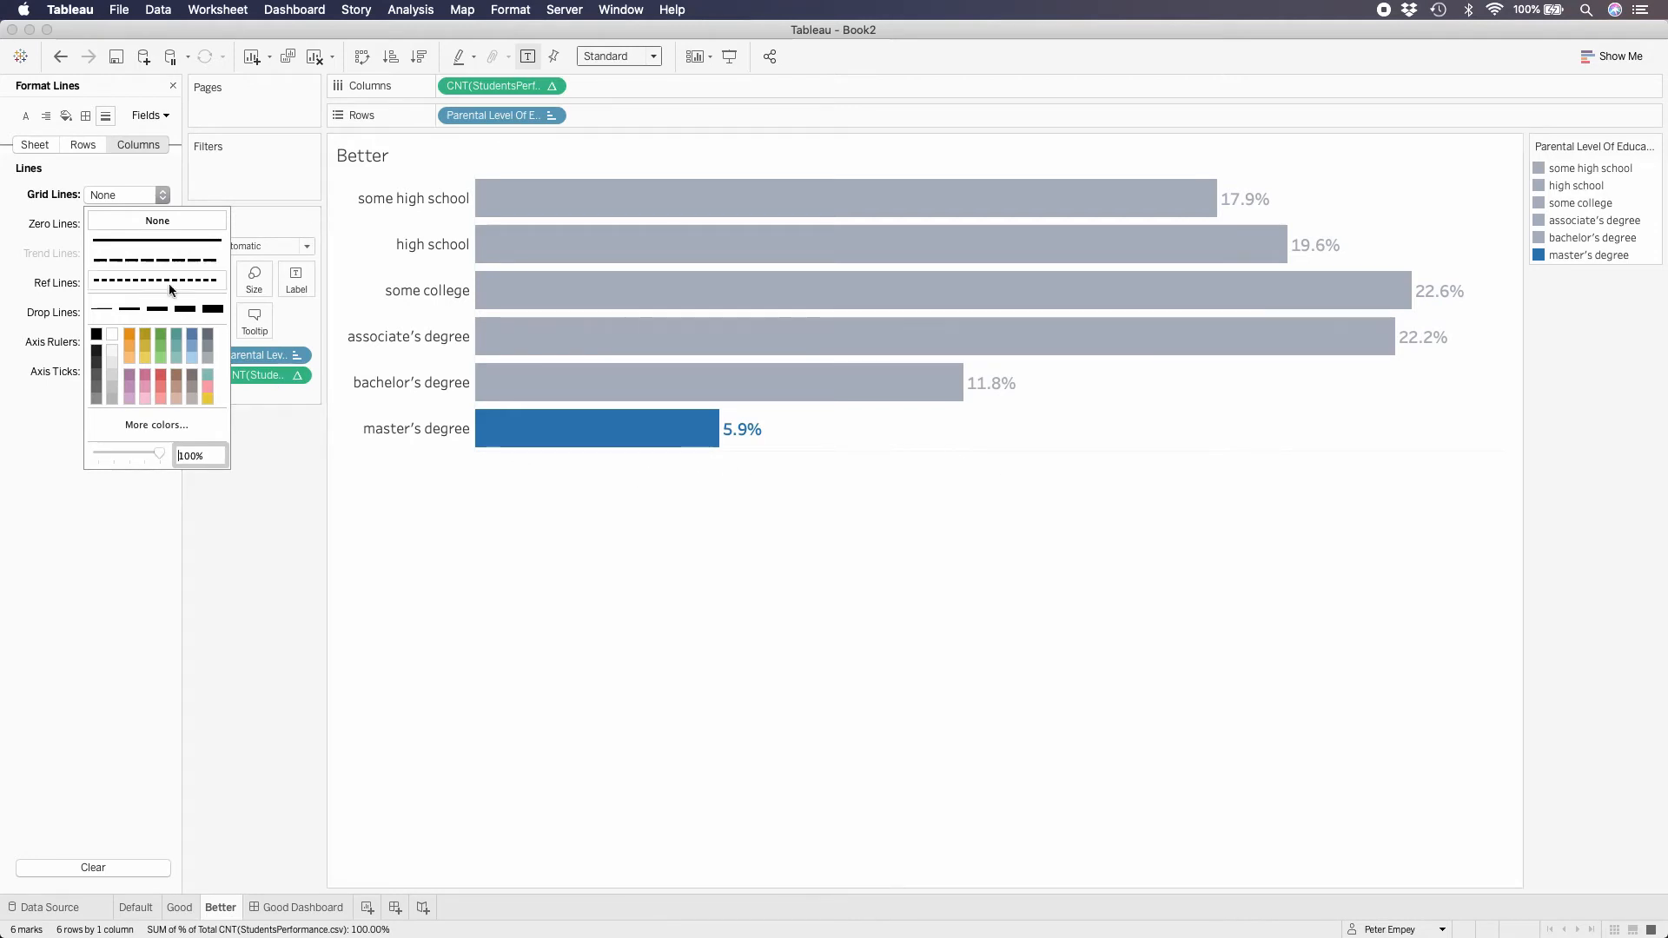
Step: Set the grand total pane and header borders for columns to None
{"action": "left_click", "coordinate": [86, 120]}
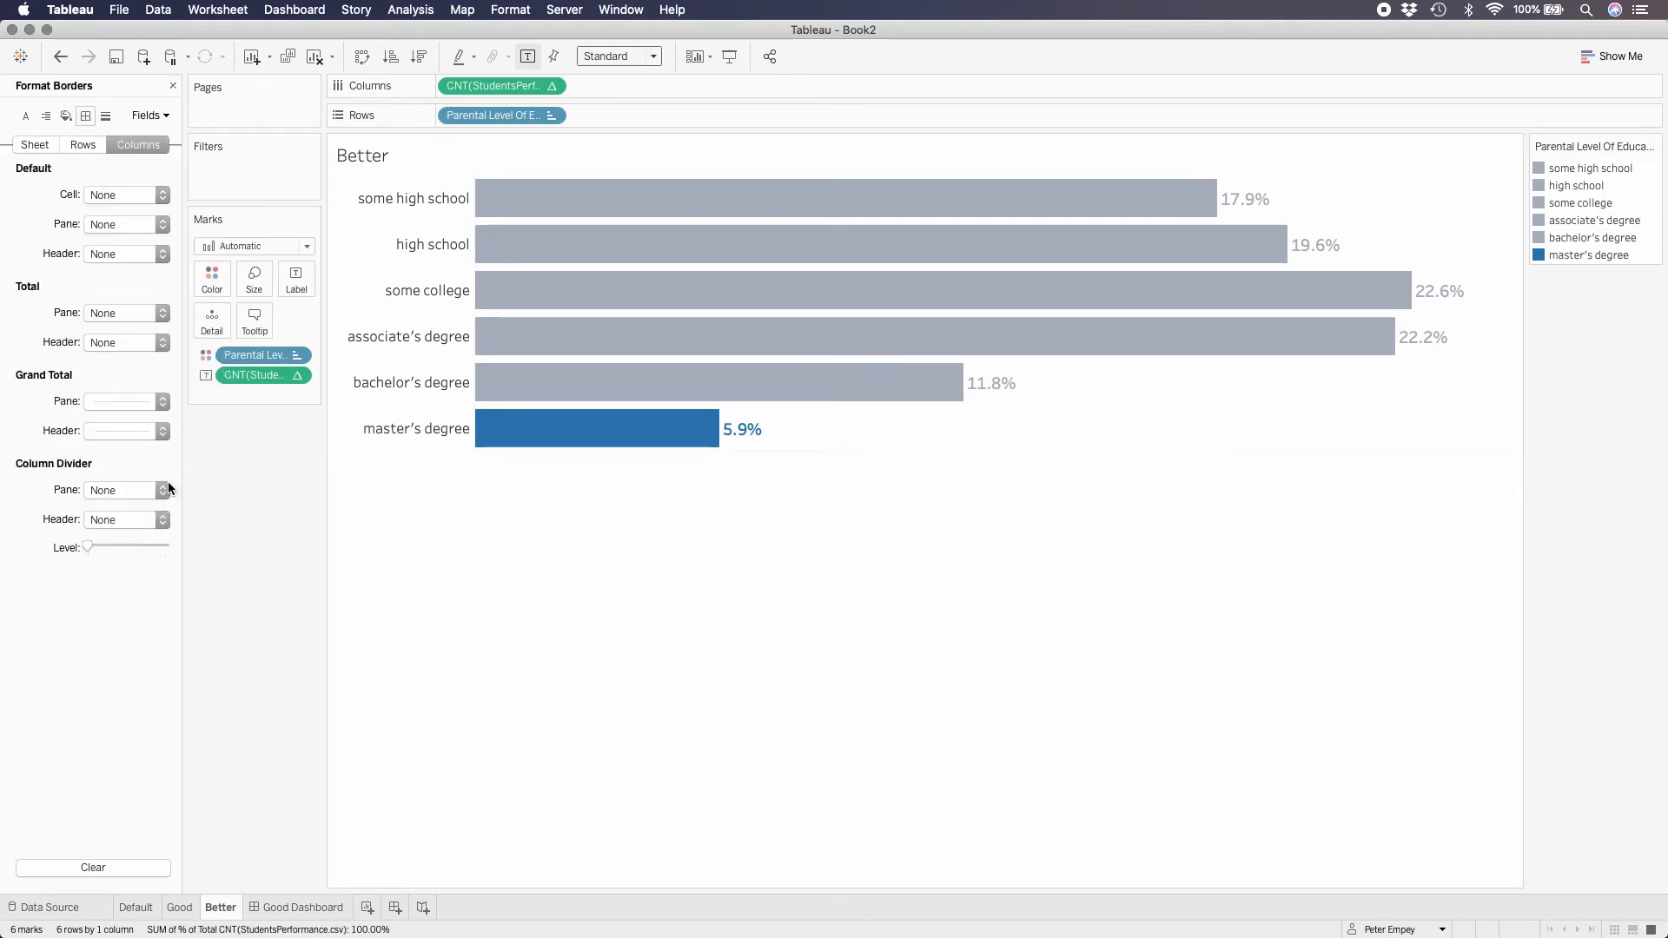
{"action": "left_click", "coordinate": [82, 142]}
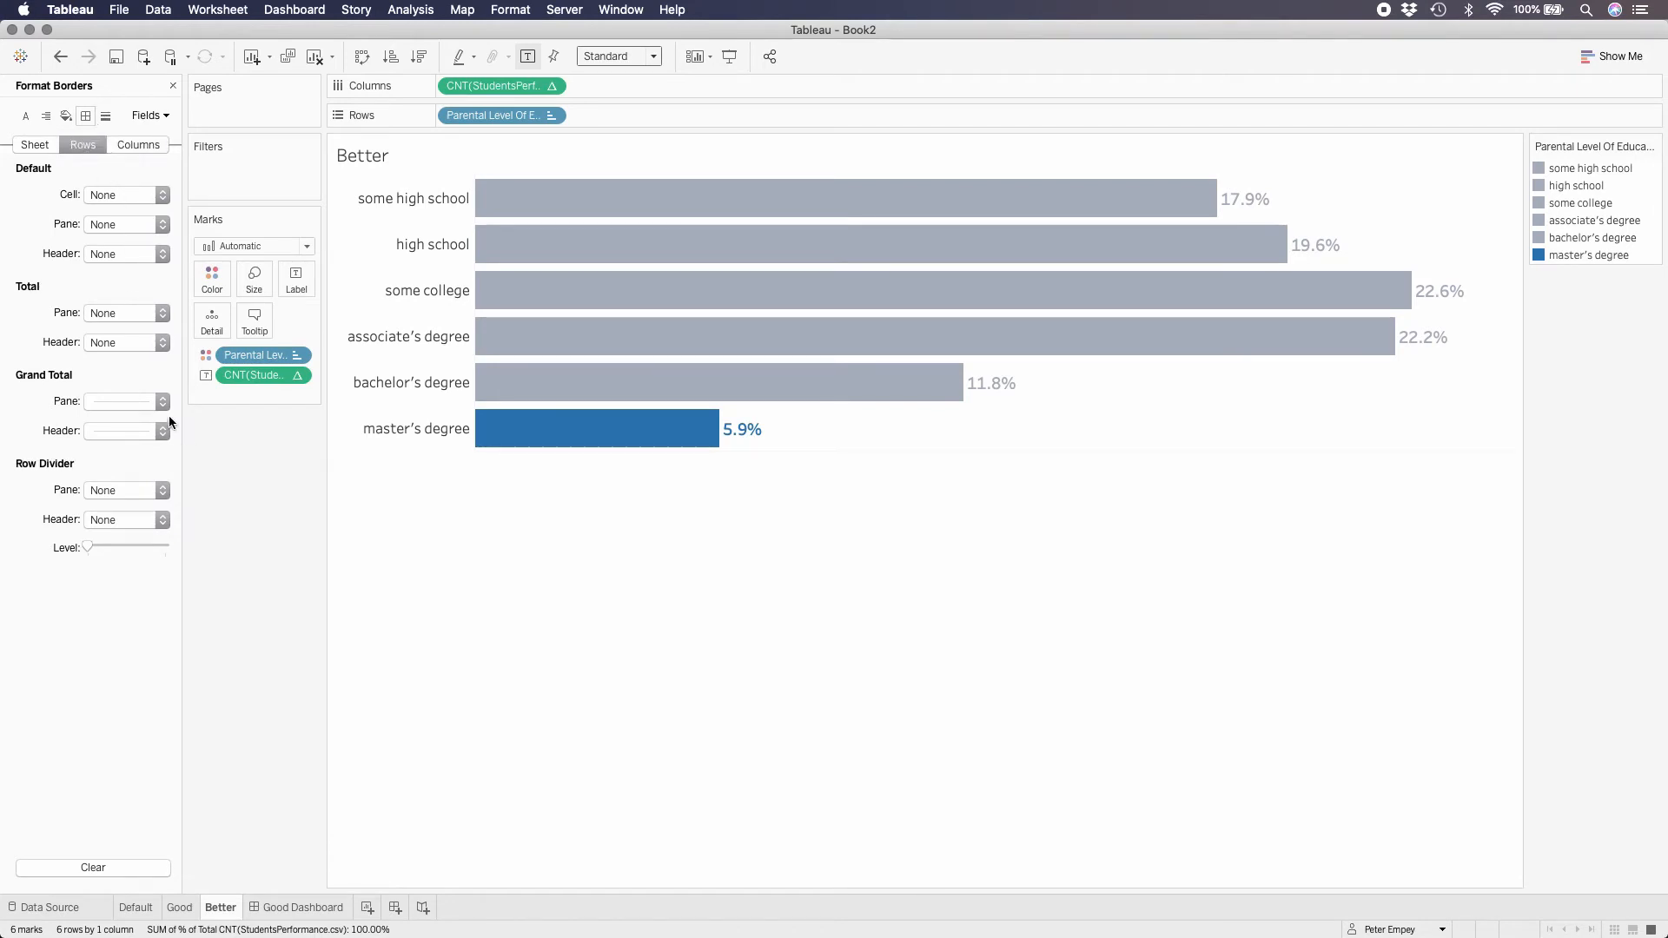
{"action": "left_click", "coordinate": [138, 147]}
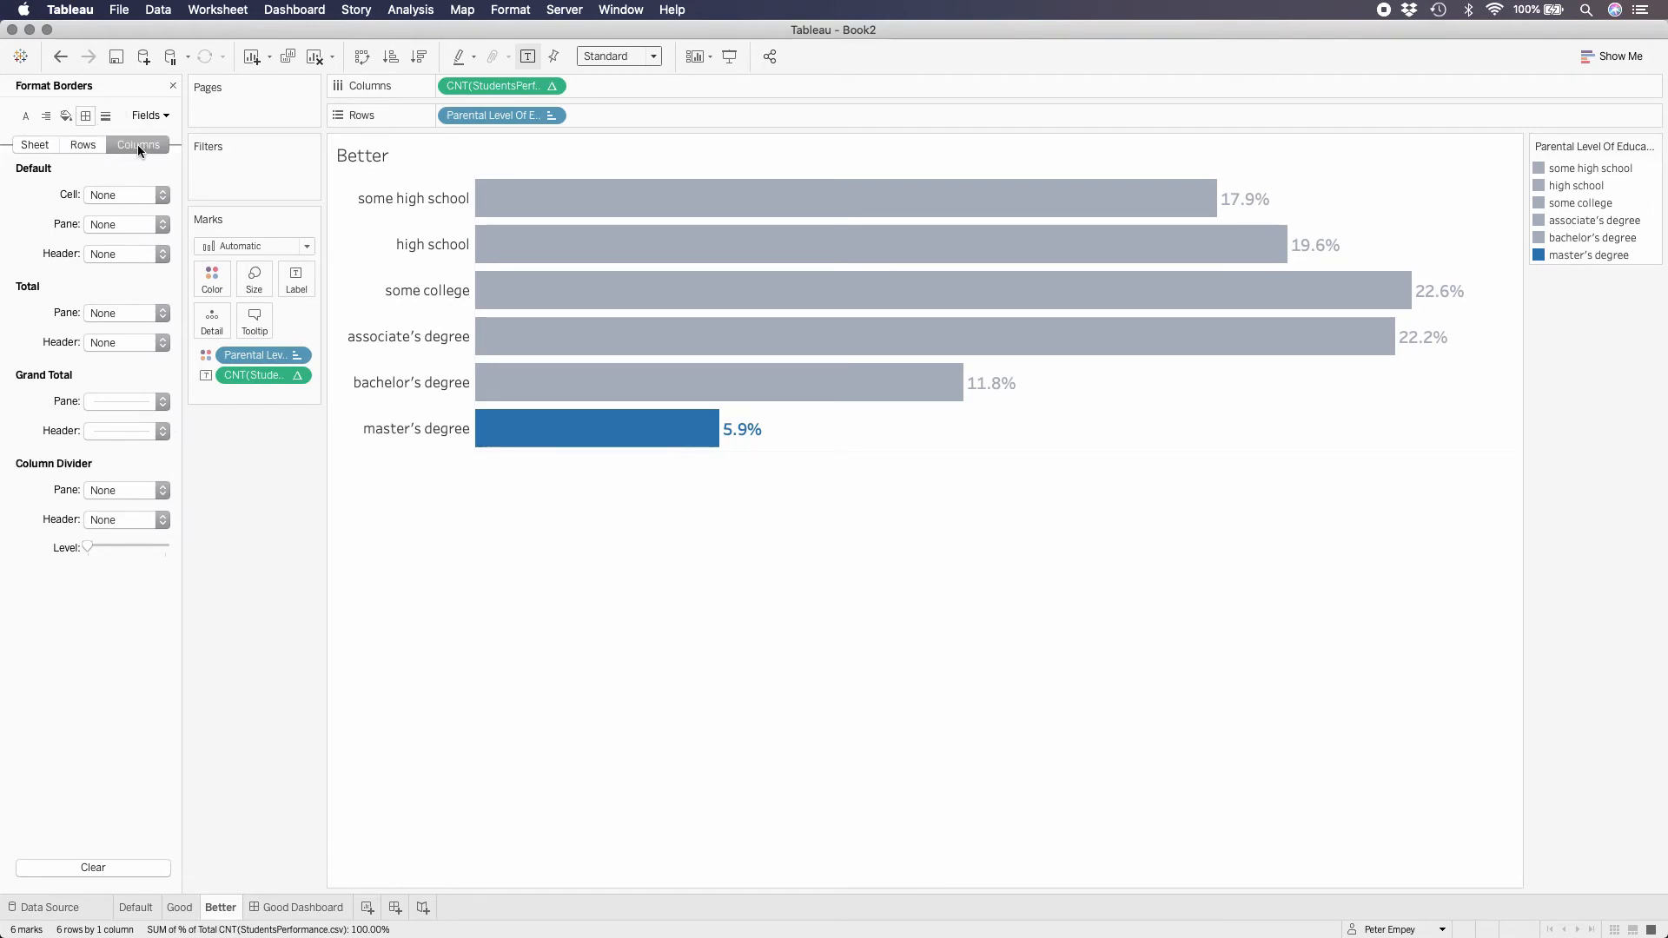
{"action": "left_click", "coordinate": [105, 117]}
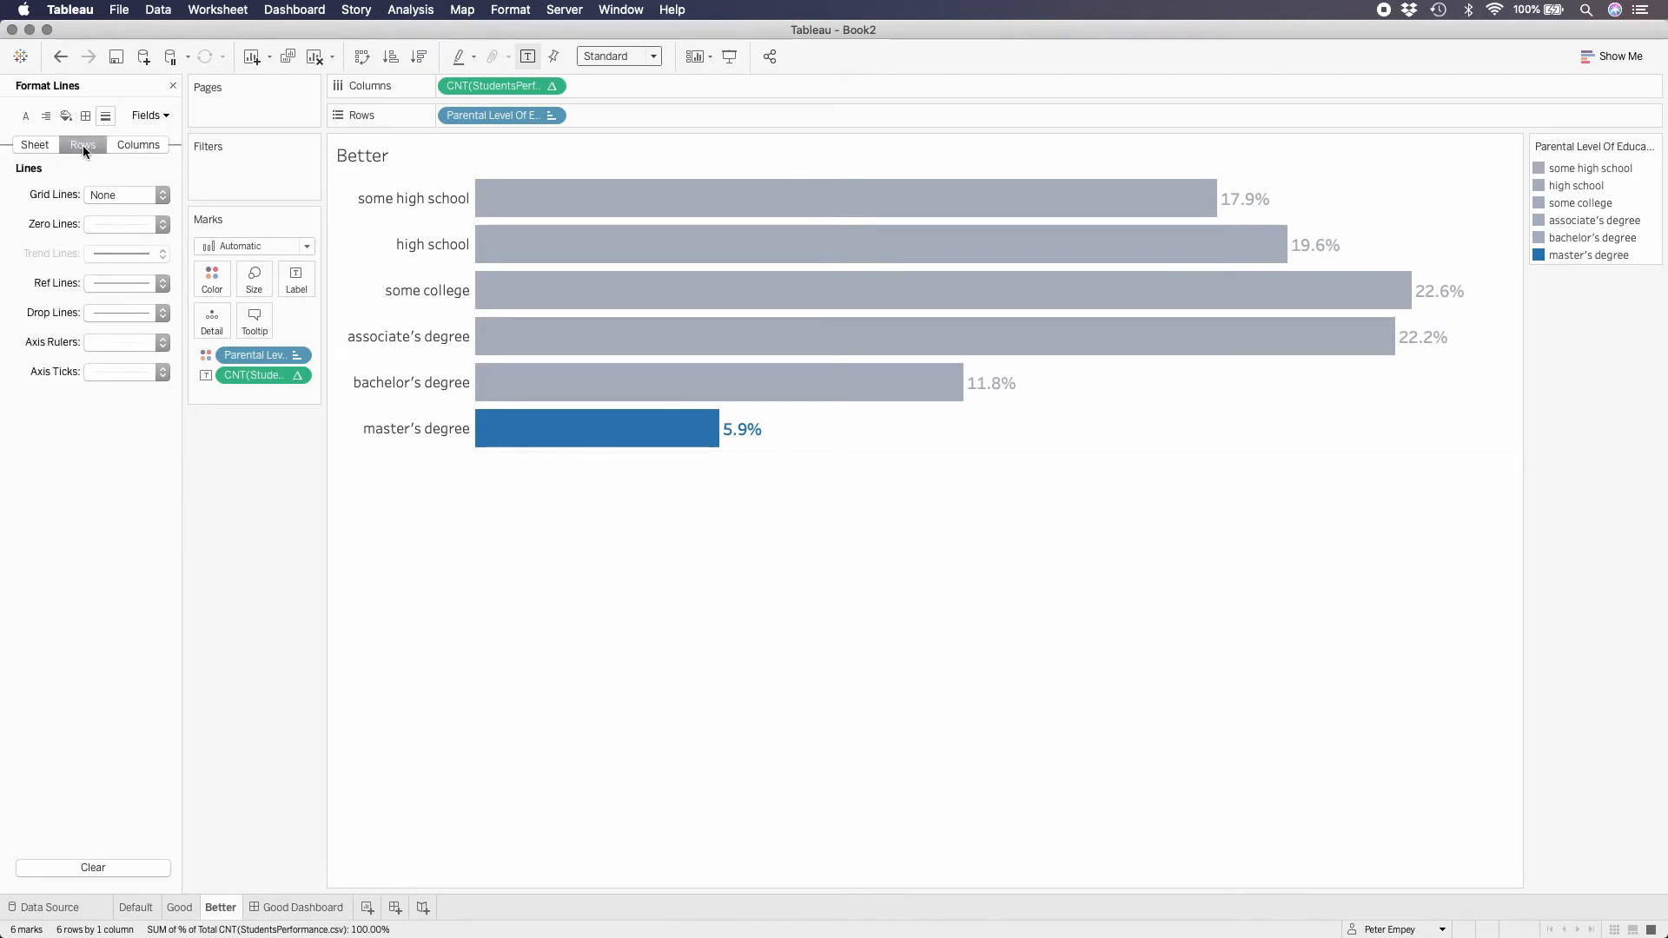
{"action": "left_click", "coordinate": [87, 118]}
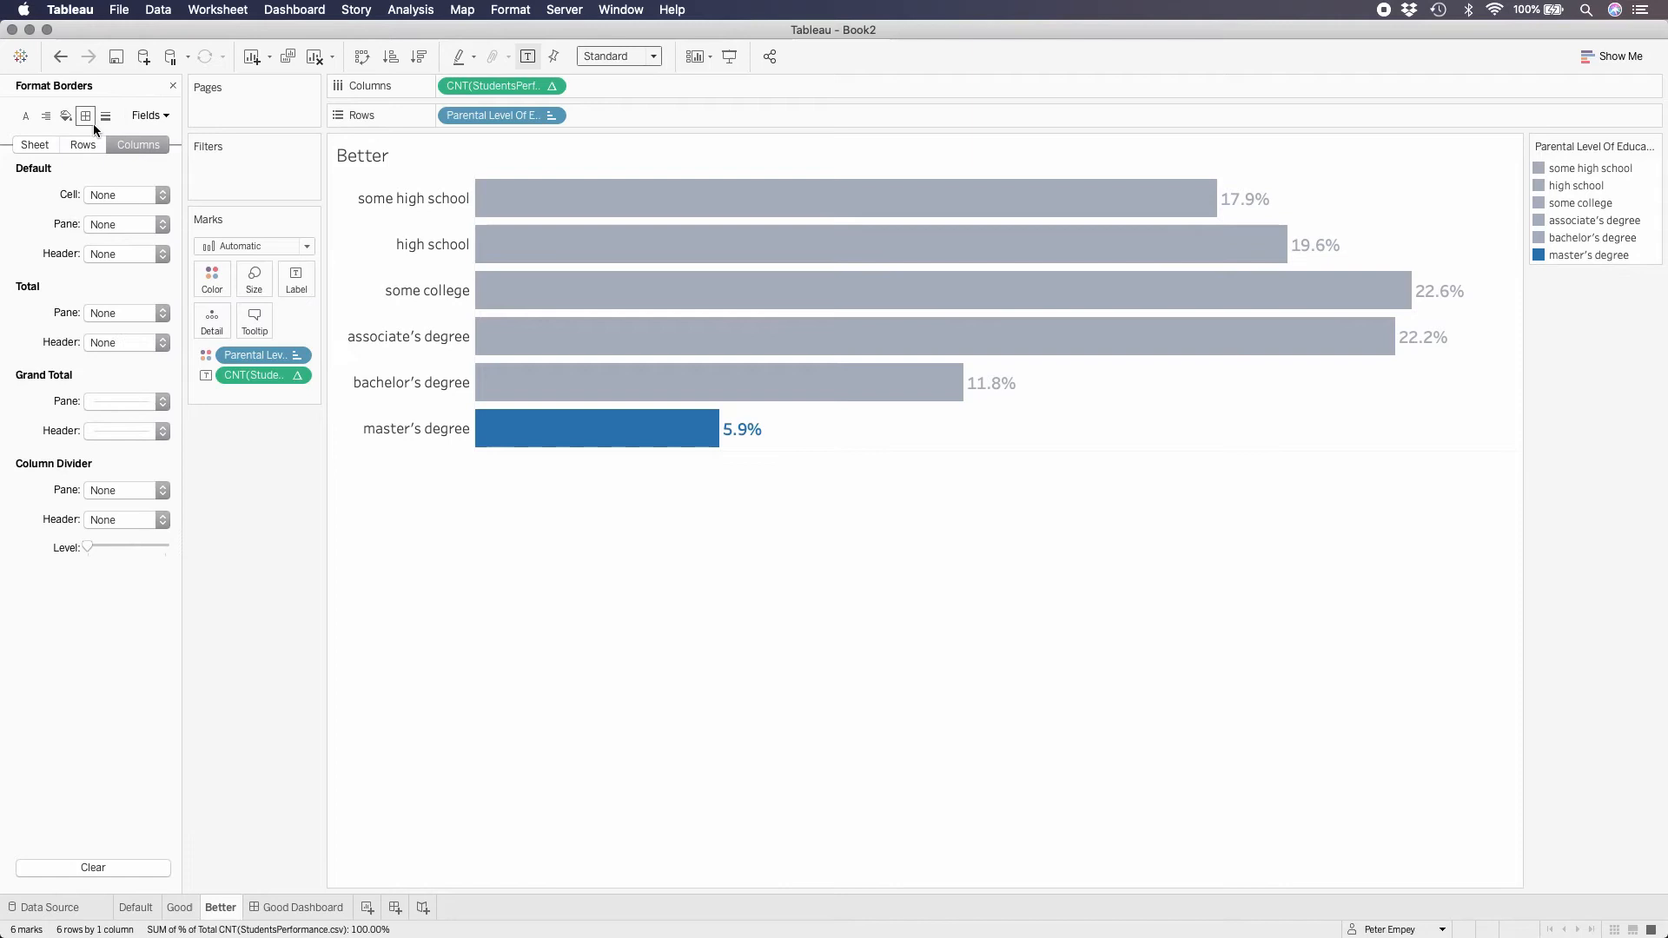
{"action": "left_click", "coordinate": [162, 403]}
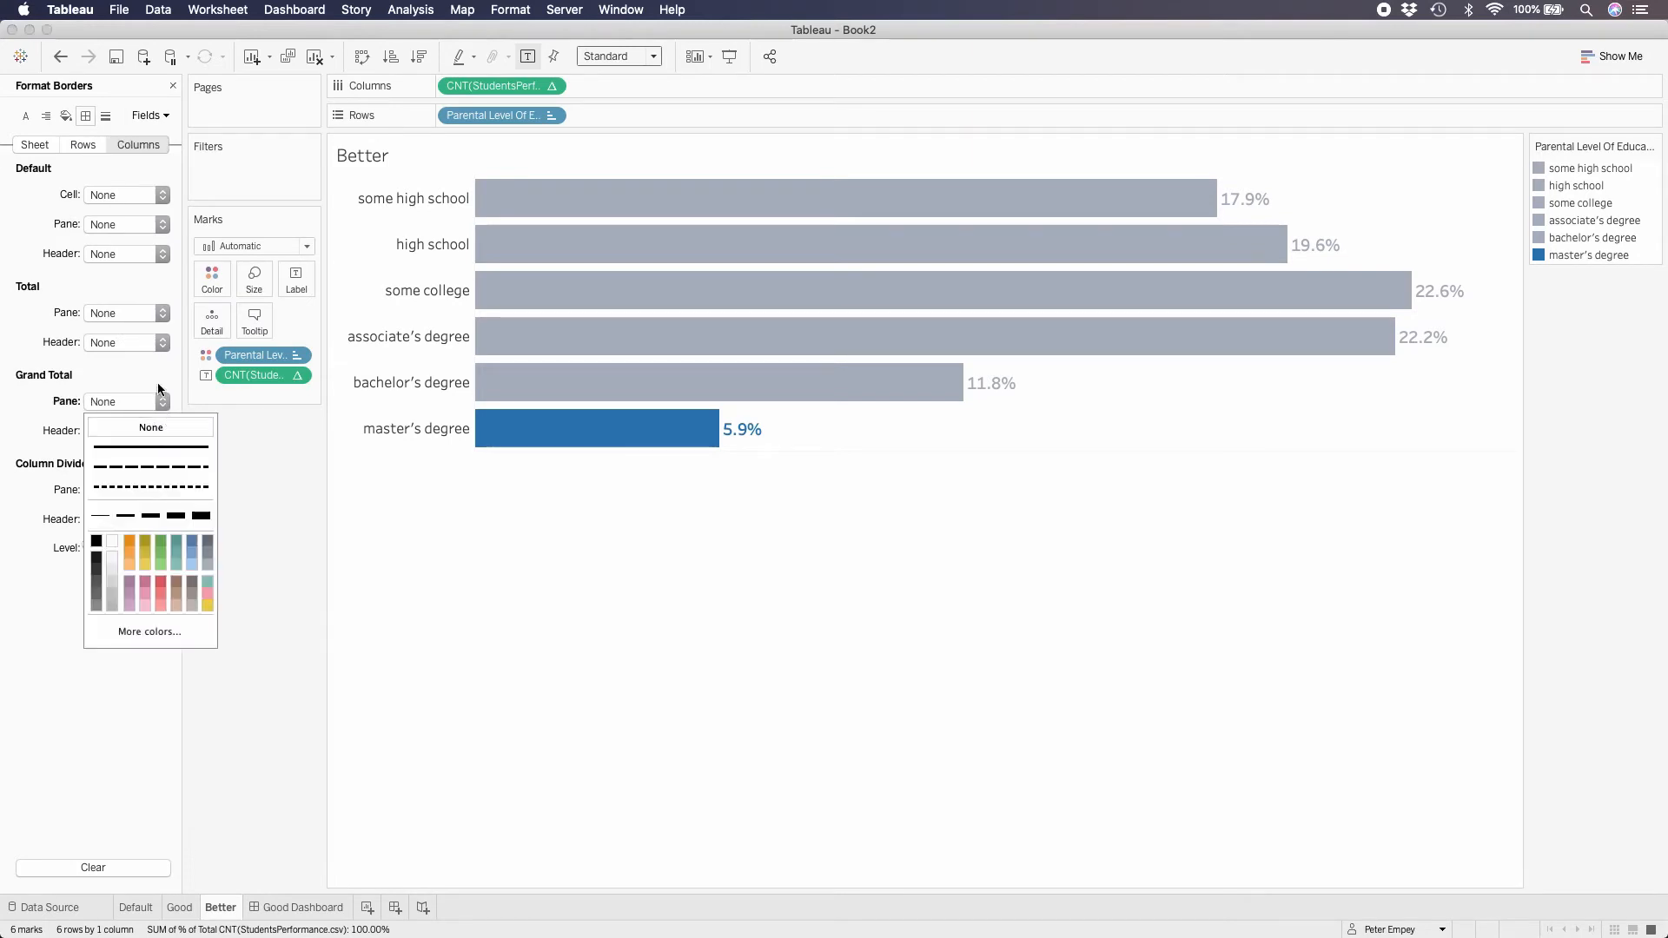
{"action": "left_click", "coordinate": [179, 377]}
{"action": "left_click", "coordinate": [161, 424]}
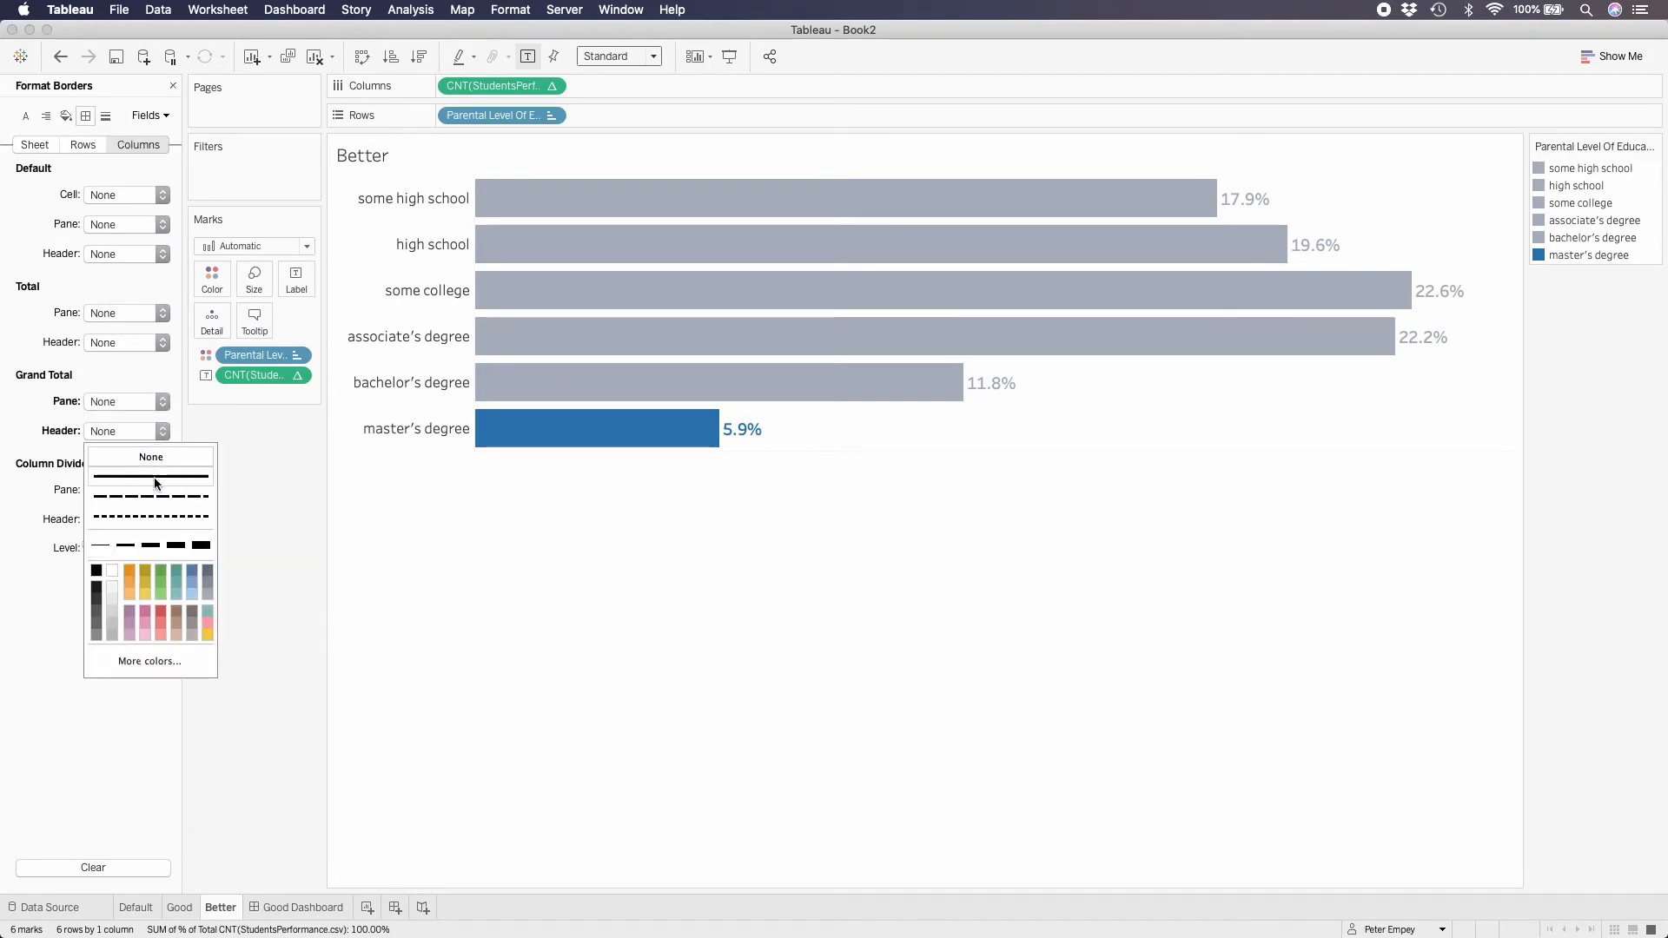
{"action": "left_click", "coordinate": [52, 484]}
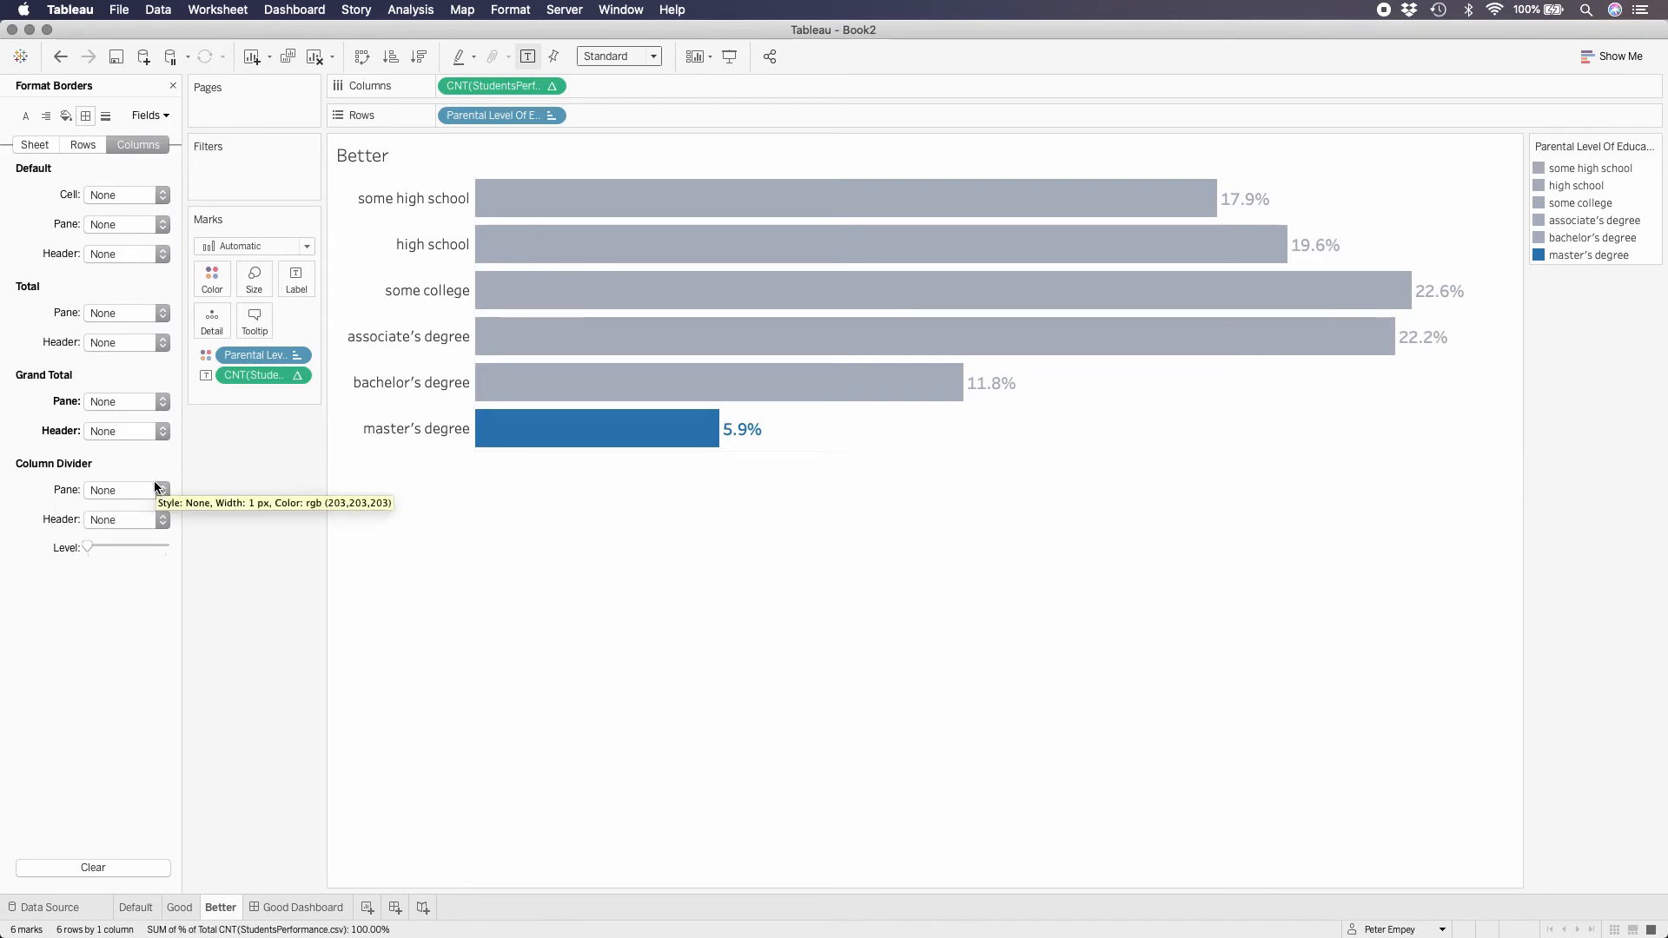
Step: Set the axis rulers in the sheet's line formatting to None
{"action": "left_click", "coordinate": [26, 150]}
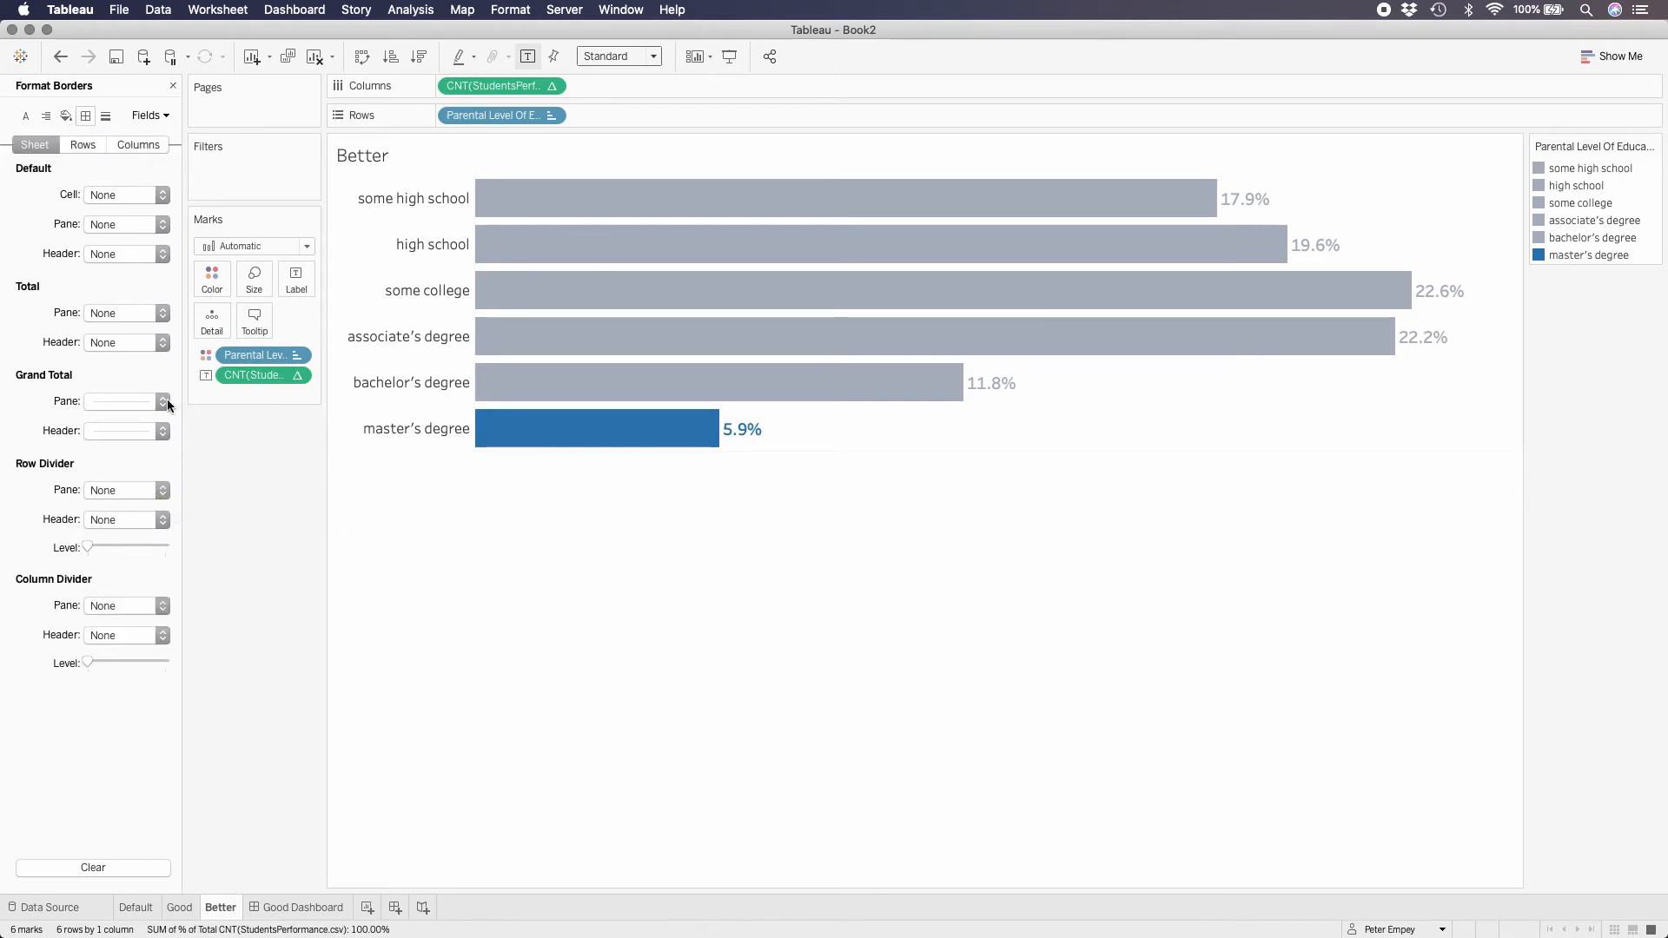
{"action": "left_click", "coordinate": [105, 116]}
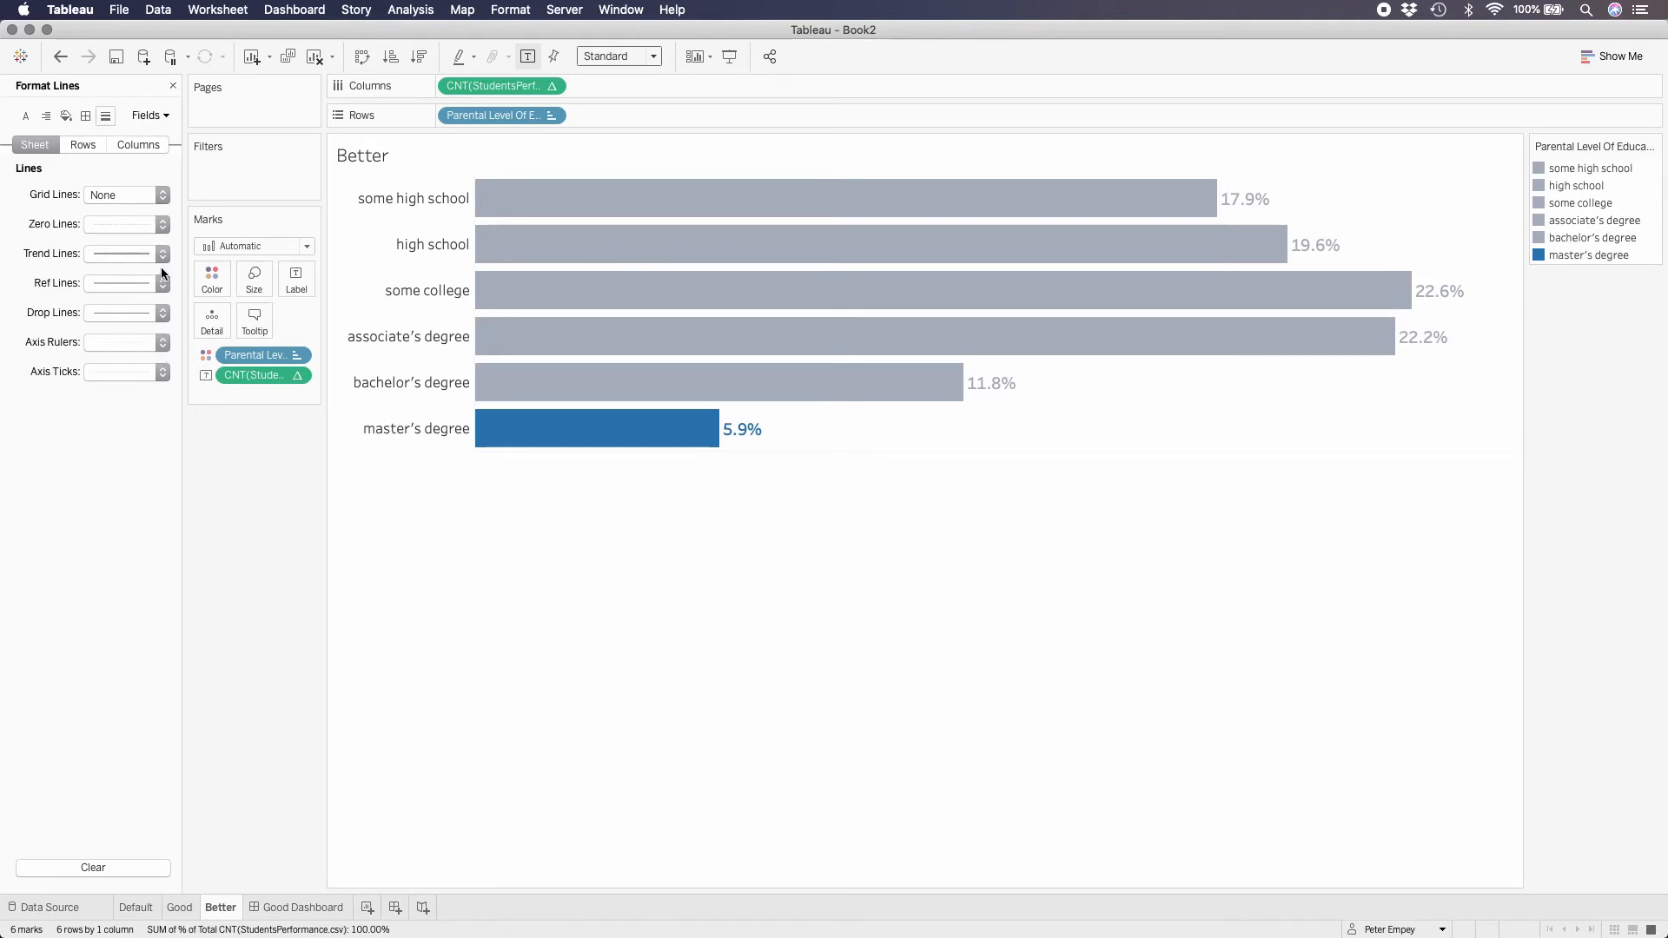
{"action": "left_click", "coordinate": [160, 344]}
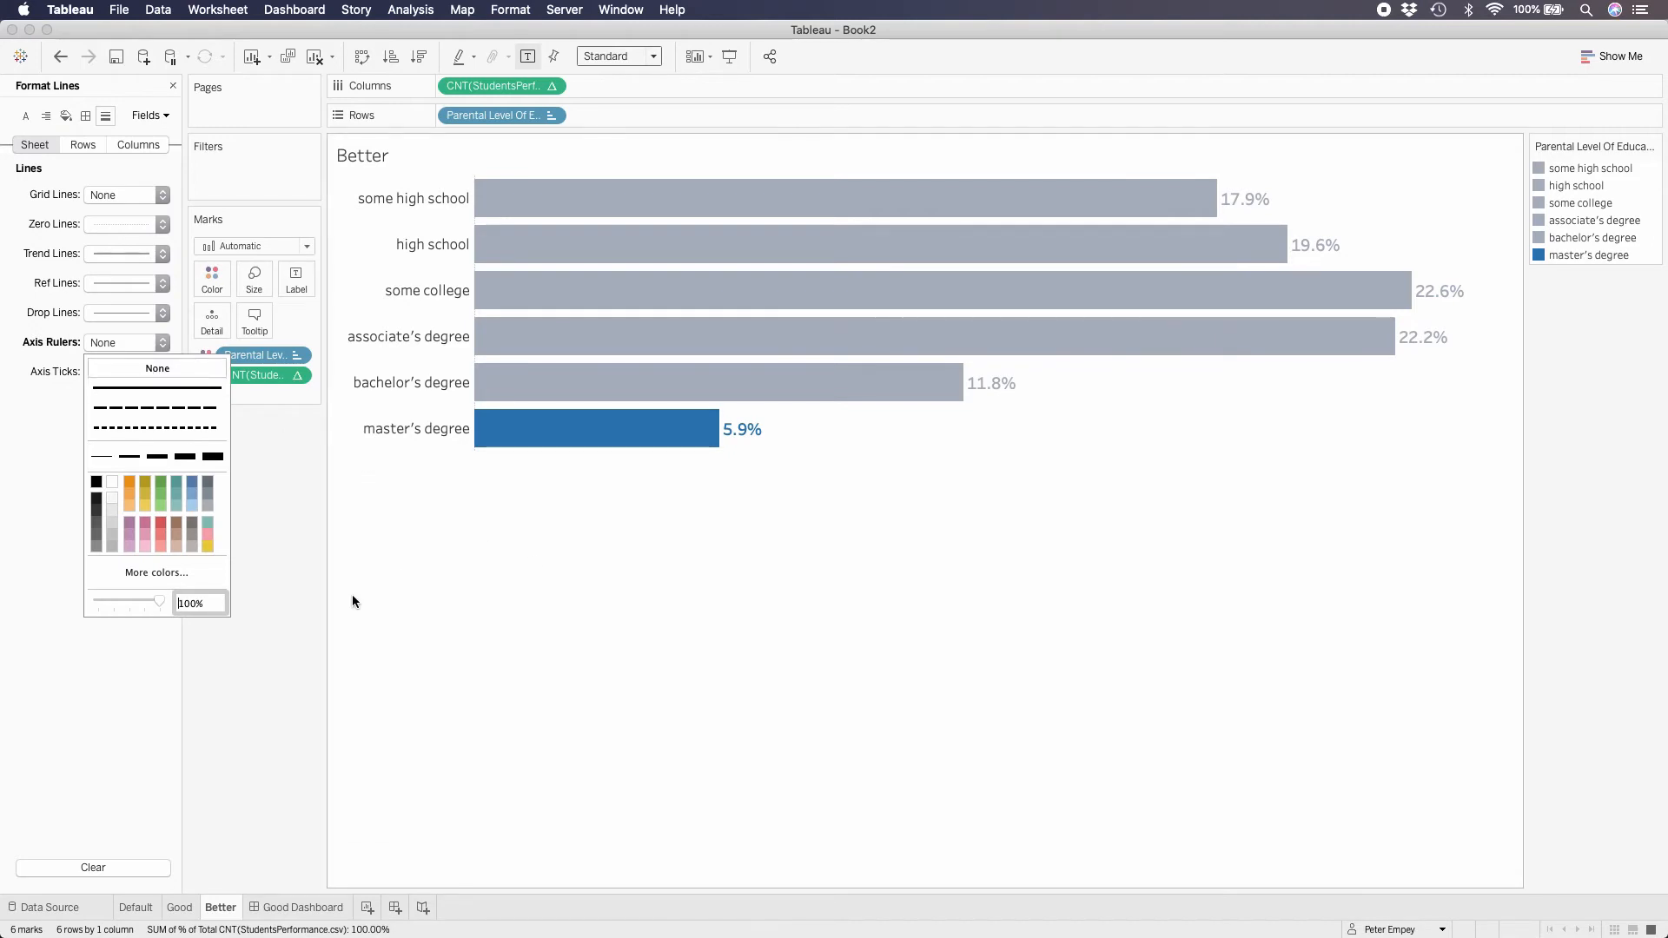
{"action": "left_click", "coordinate": [309, 525]}
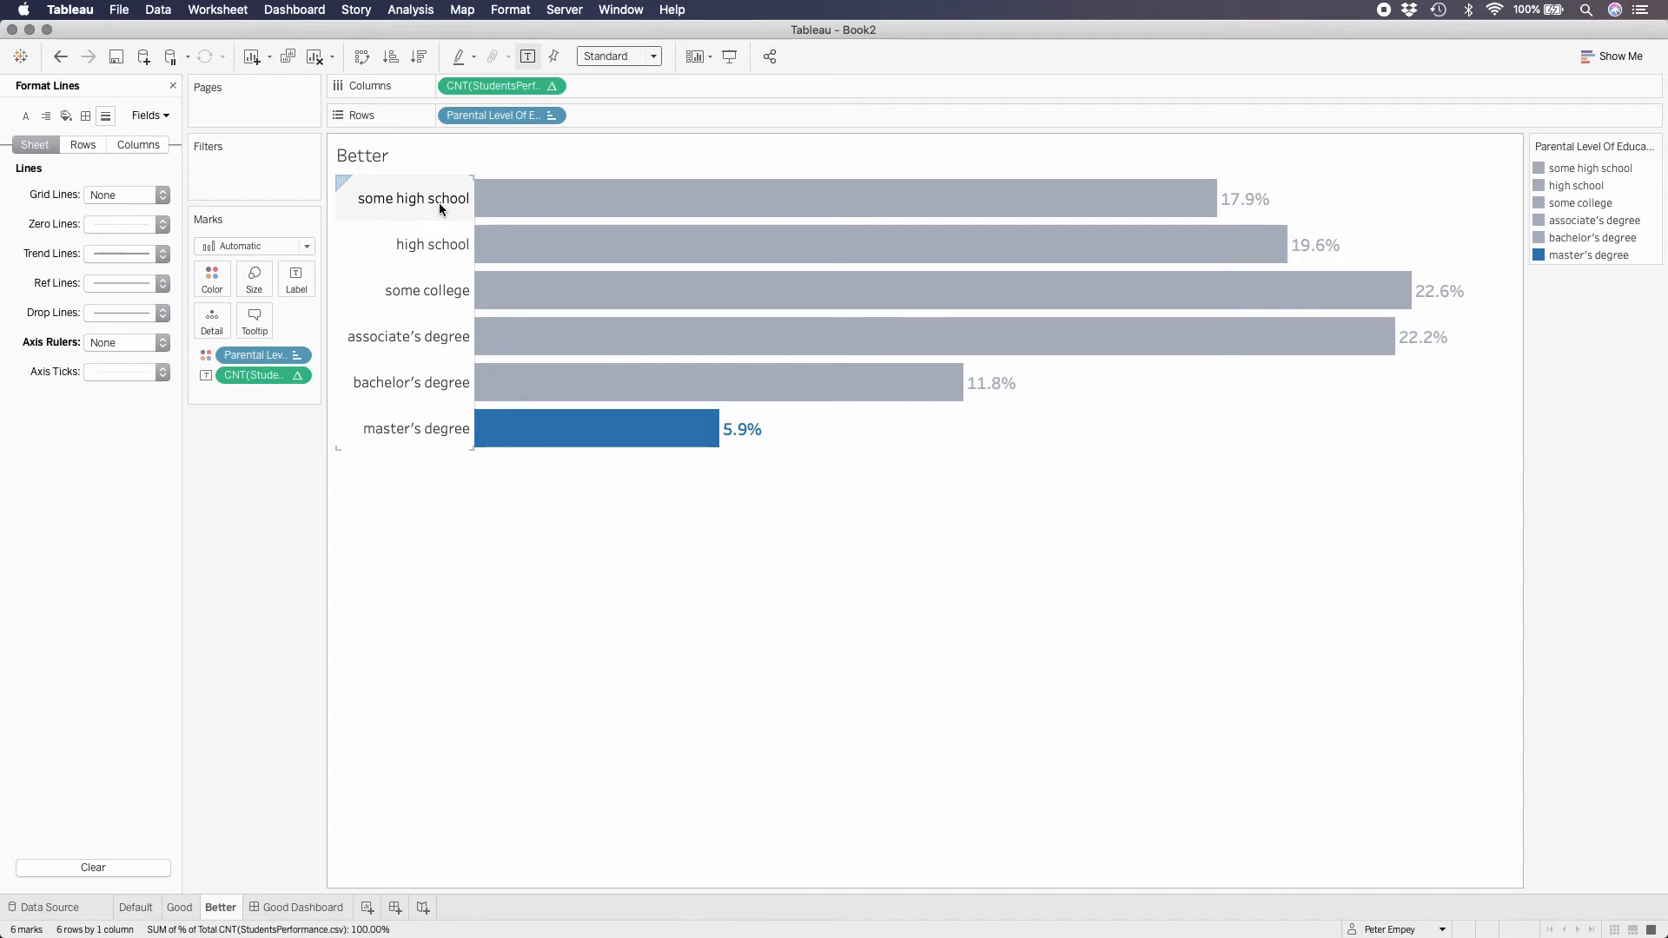
{"action": "mouse_move", "coordinate": [500, 198]}
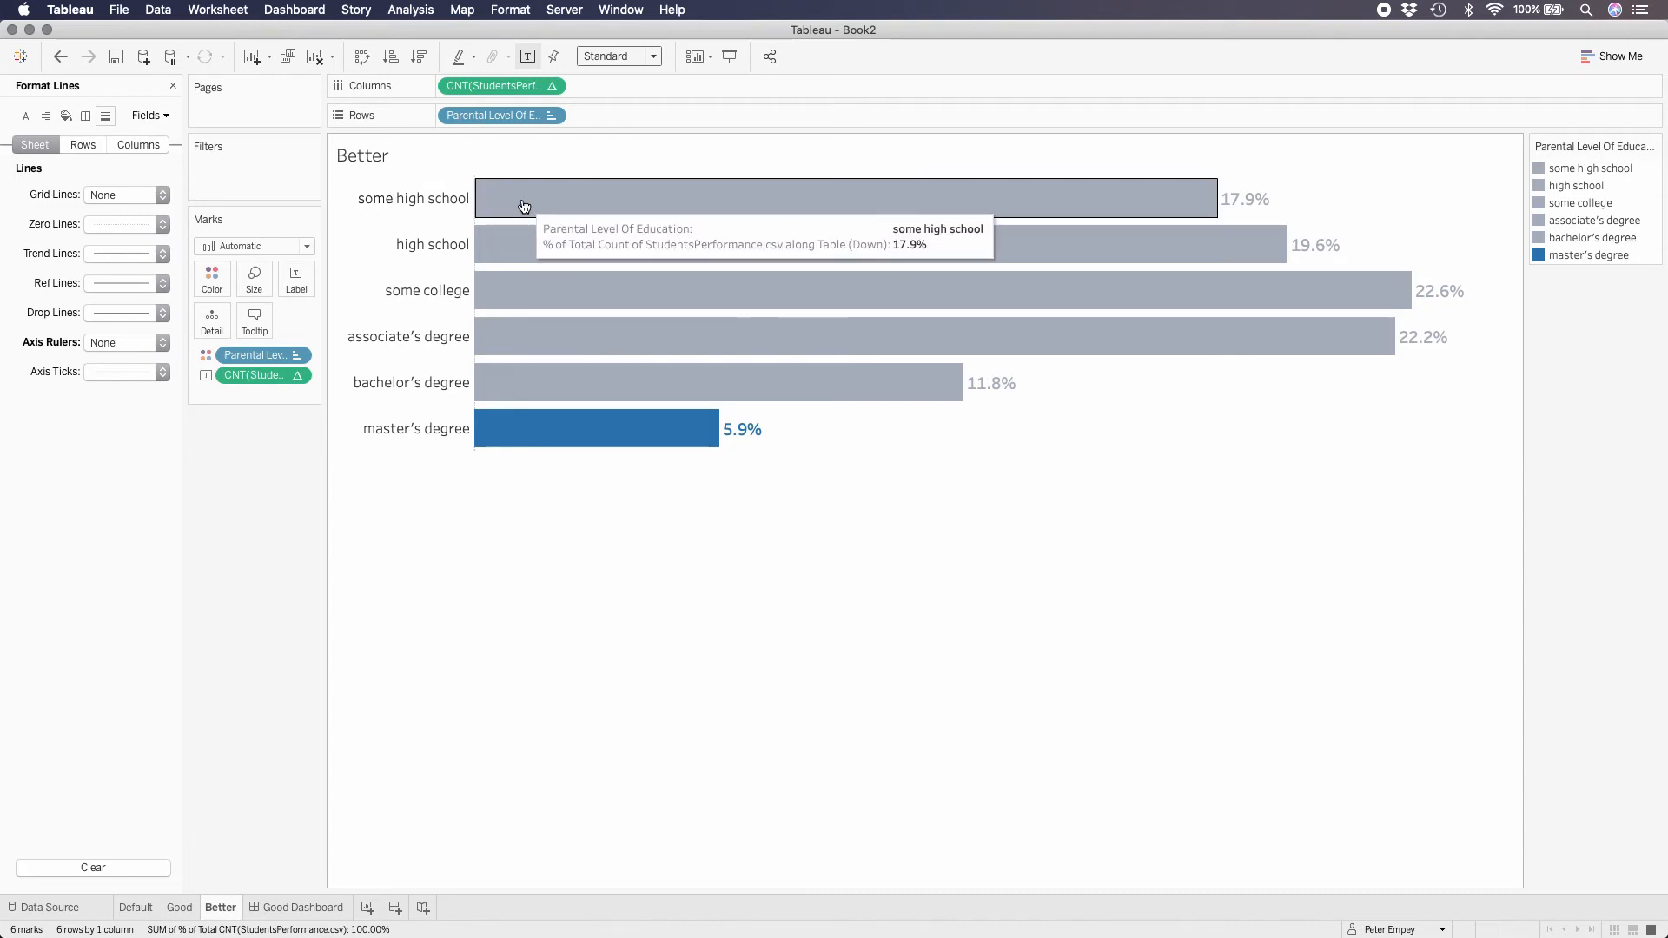
{"action": "mouse_move", "coordinate": [524, 432]}
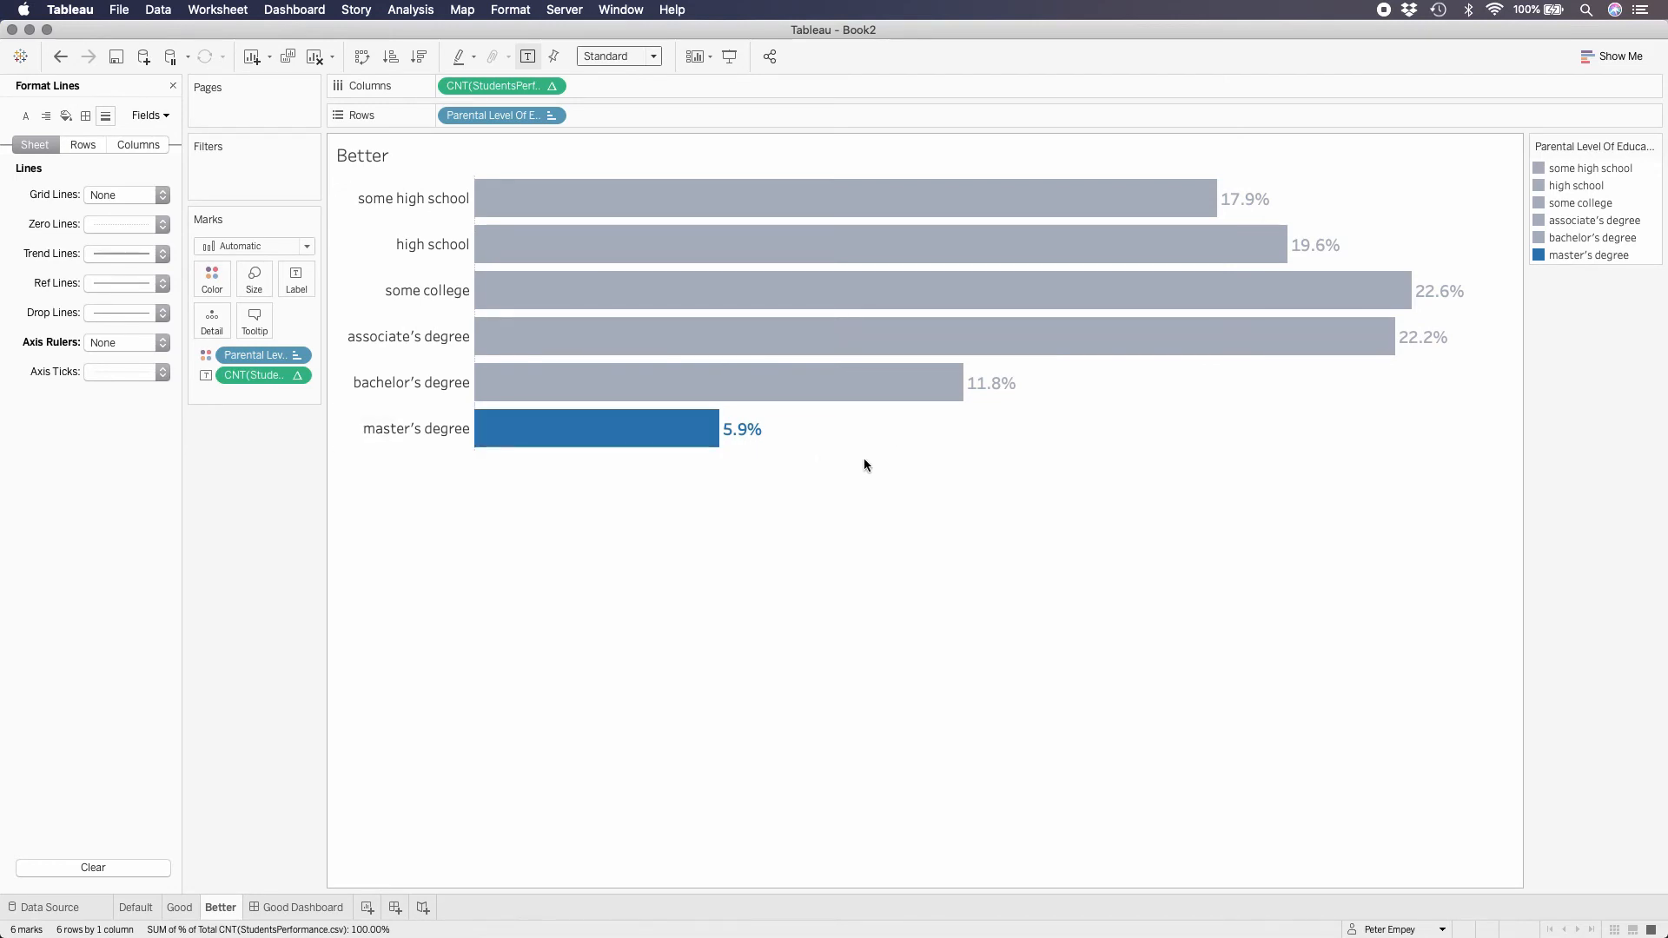
{"action": "mouse_move", "coordinate": [666, 240]}
{"action": "mouse_move", "coordinate": [715, 443]}
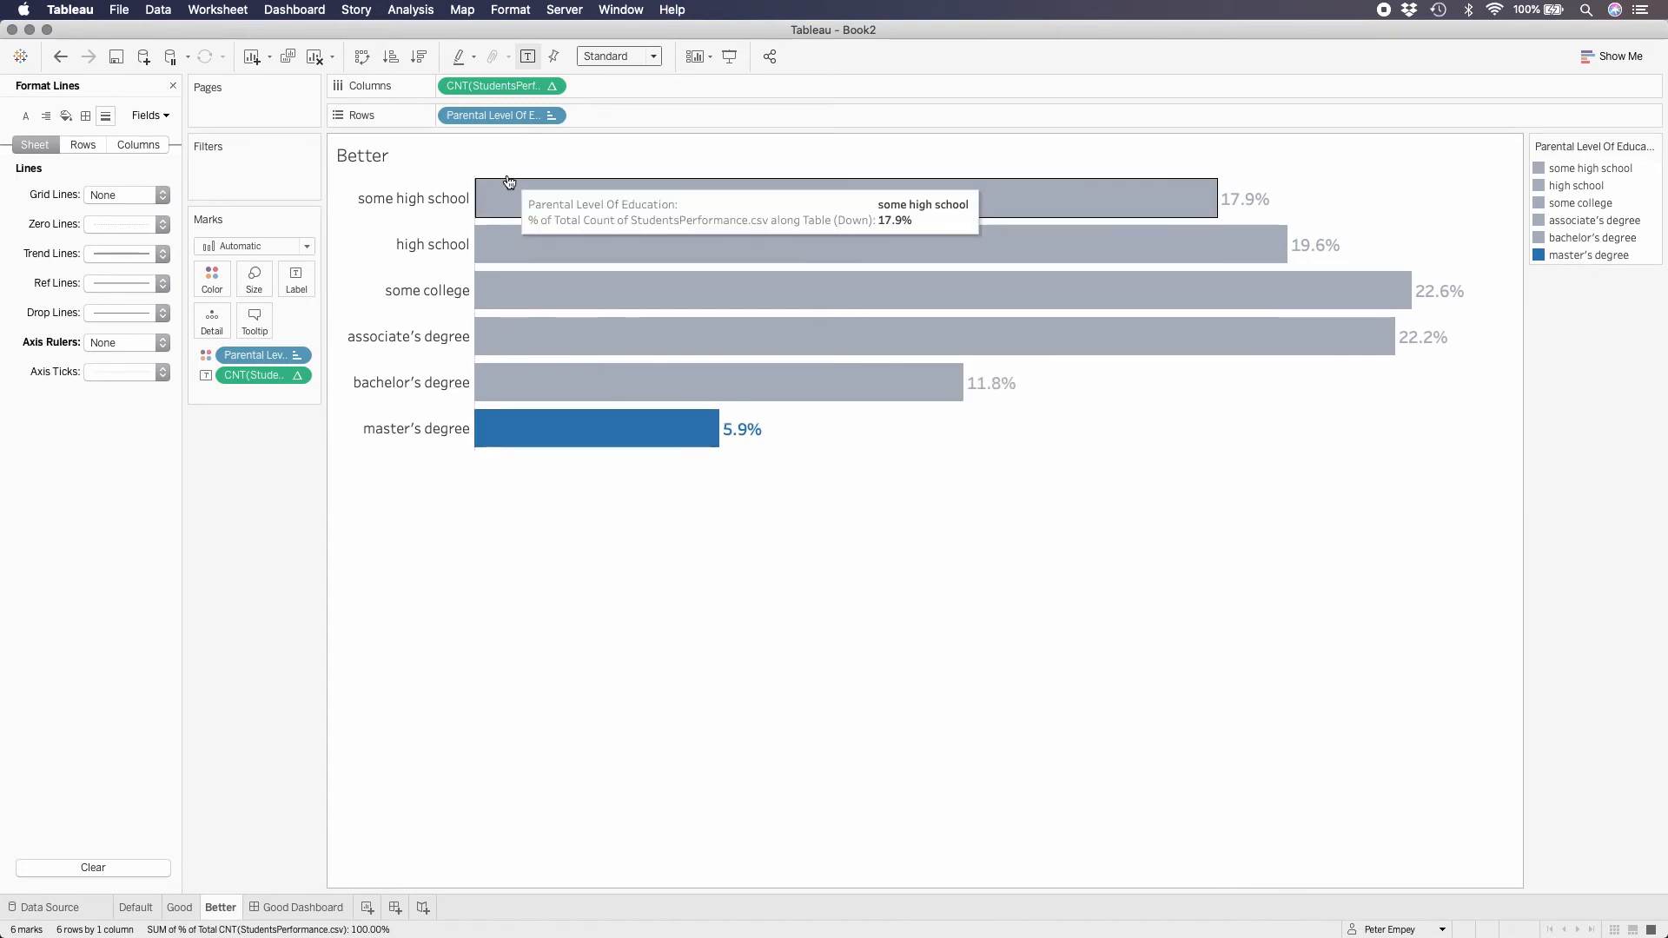
Step: Add an ad-hoc measure of 0 to Columns after the student count and make it a dual axis
{"action": "double_click", "coordinate": [638, 91]}
{"action": "type", "text": "0"}
{"action": "key", "text": "Return"}
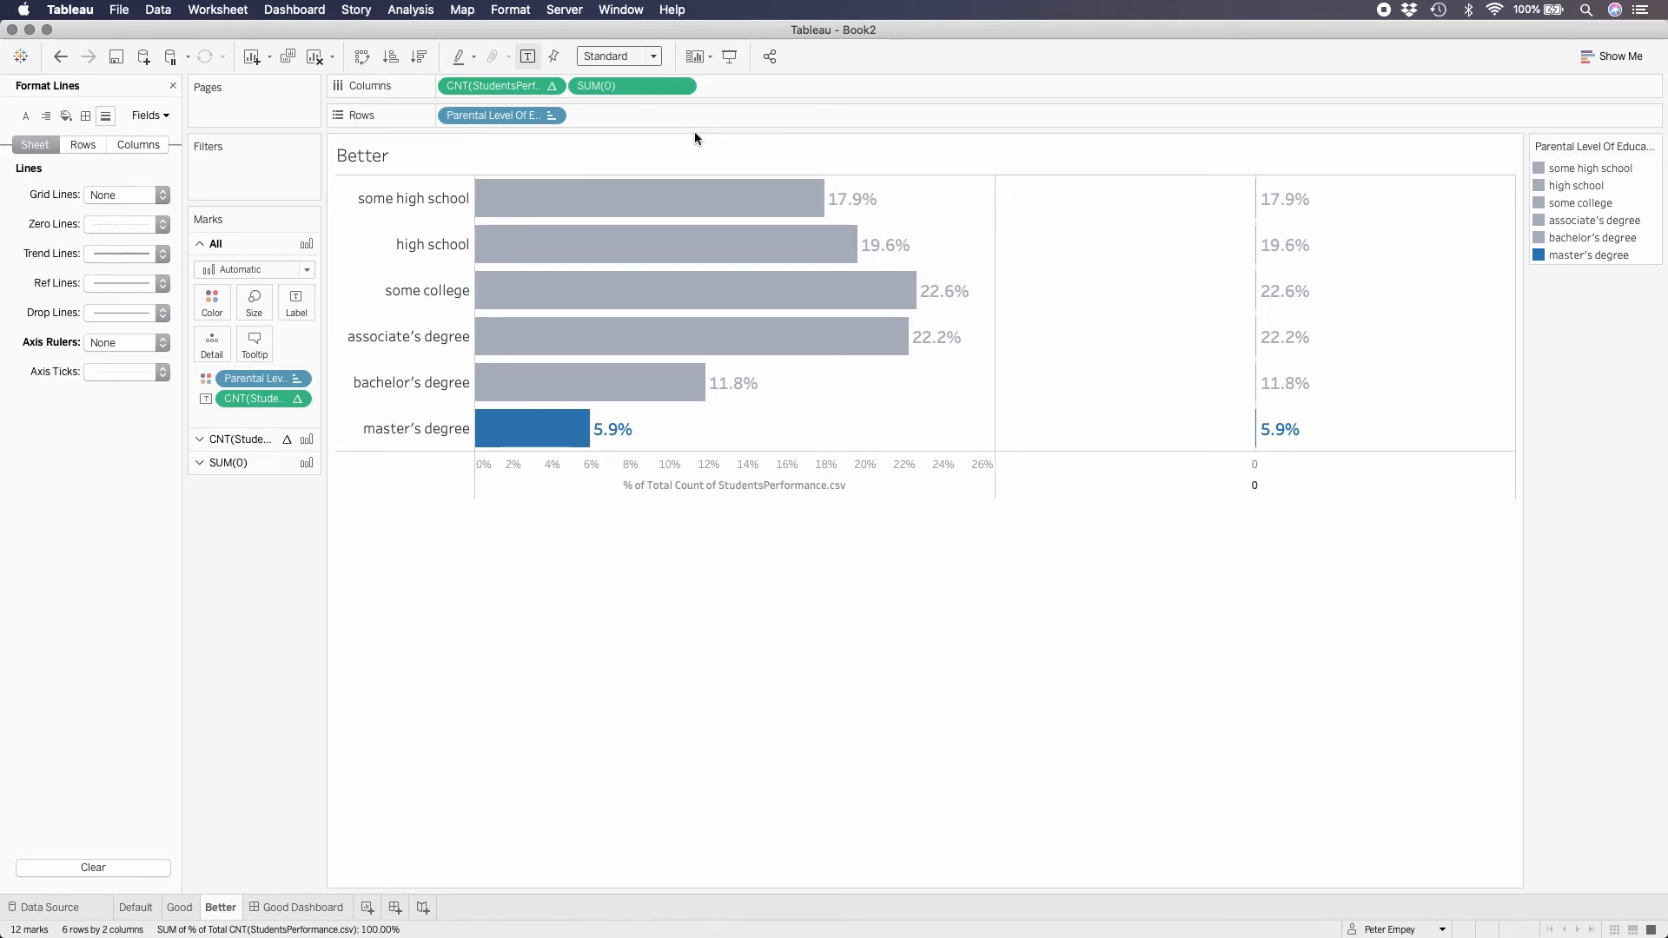
{"action": "mouse_move", "coordinate": [1274, 383]}
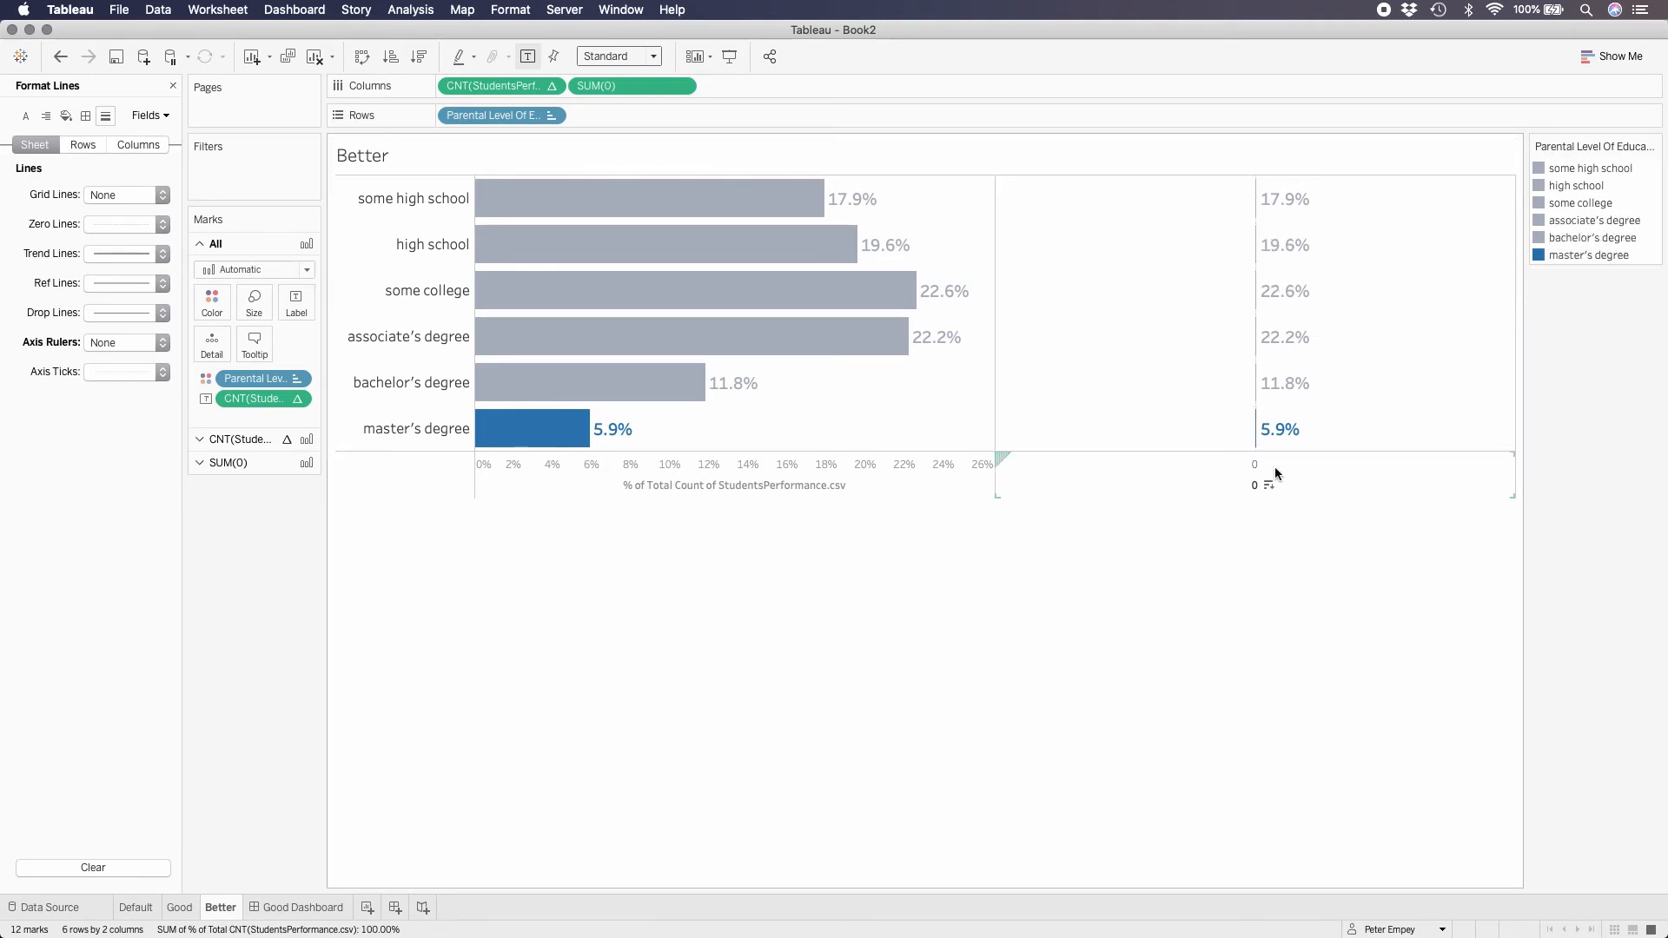
{"action": "left_click", "coordinate": [681, 85]}
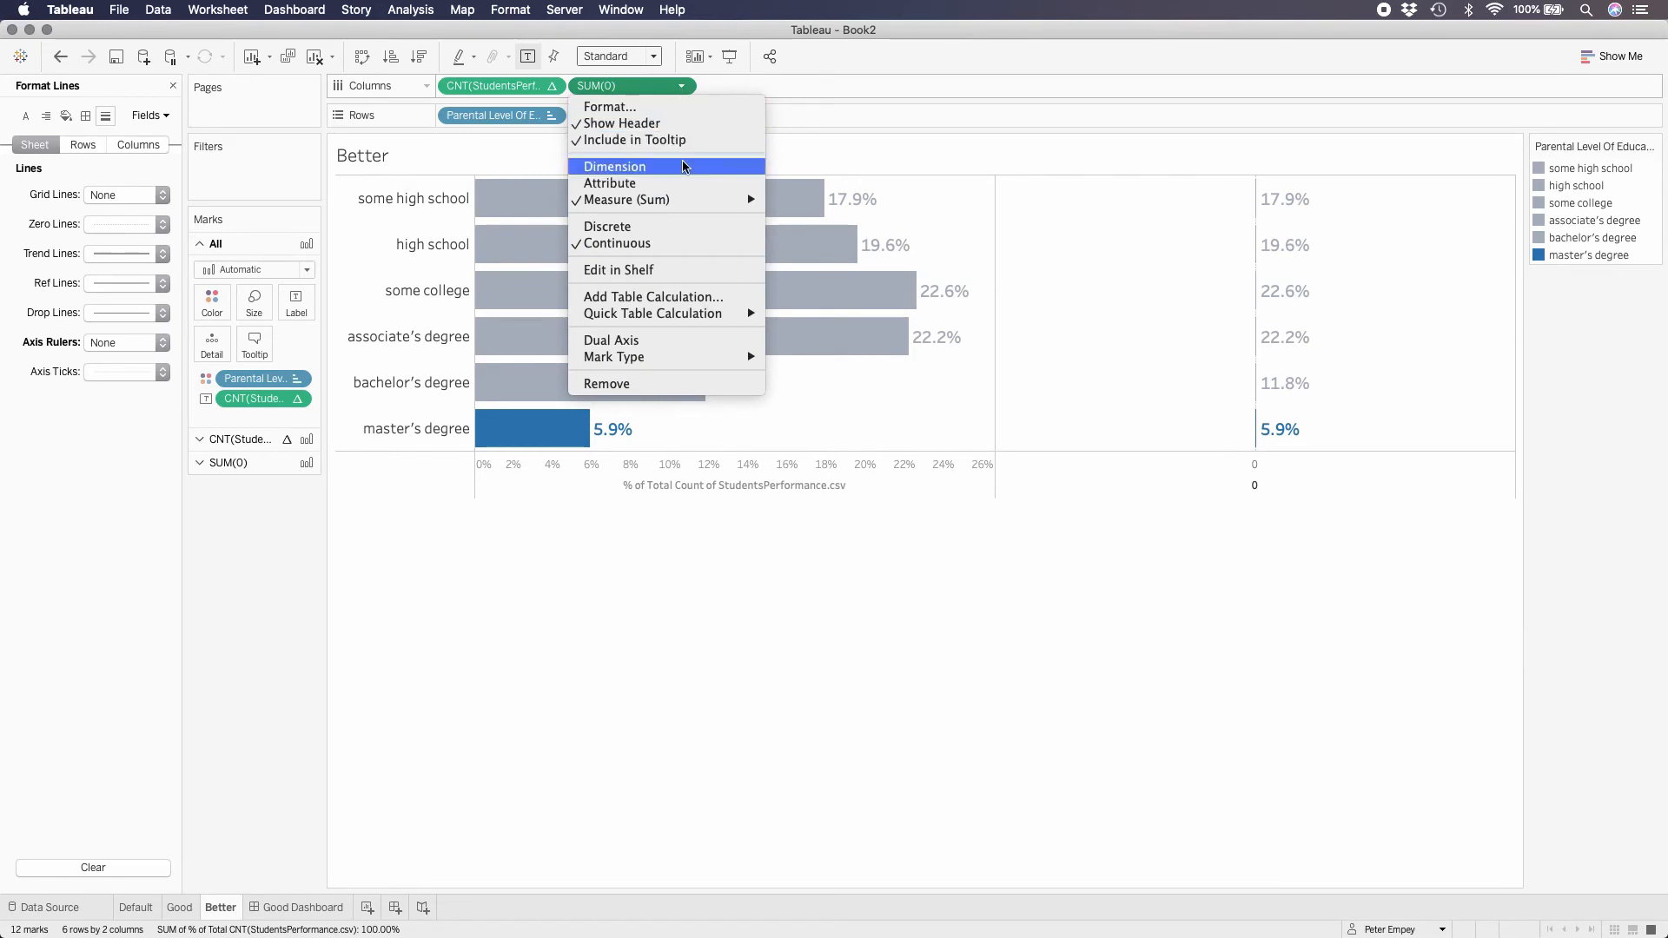
{"action": "left_click", "coordinate": [677, 341]}
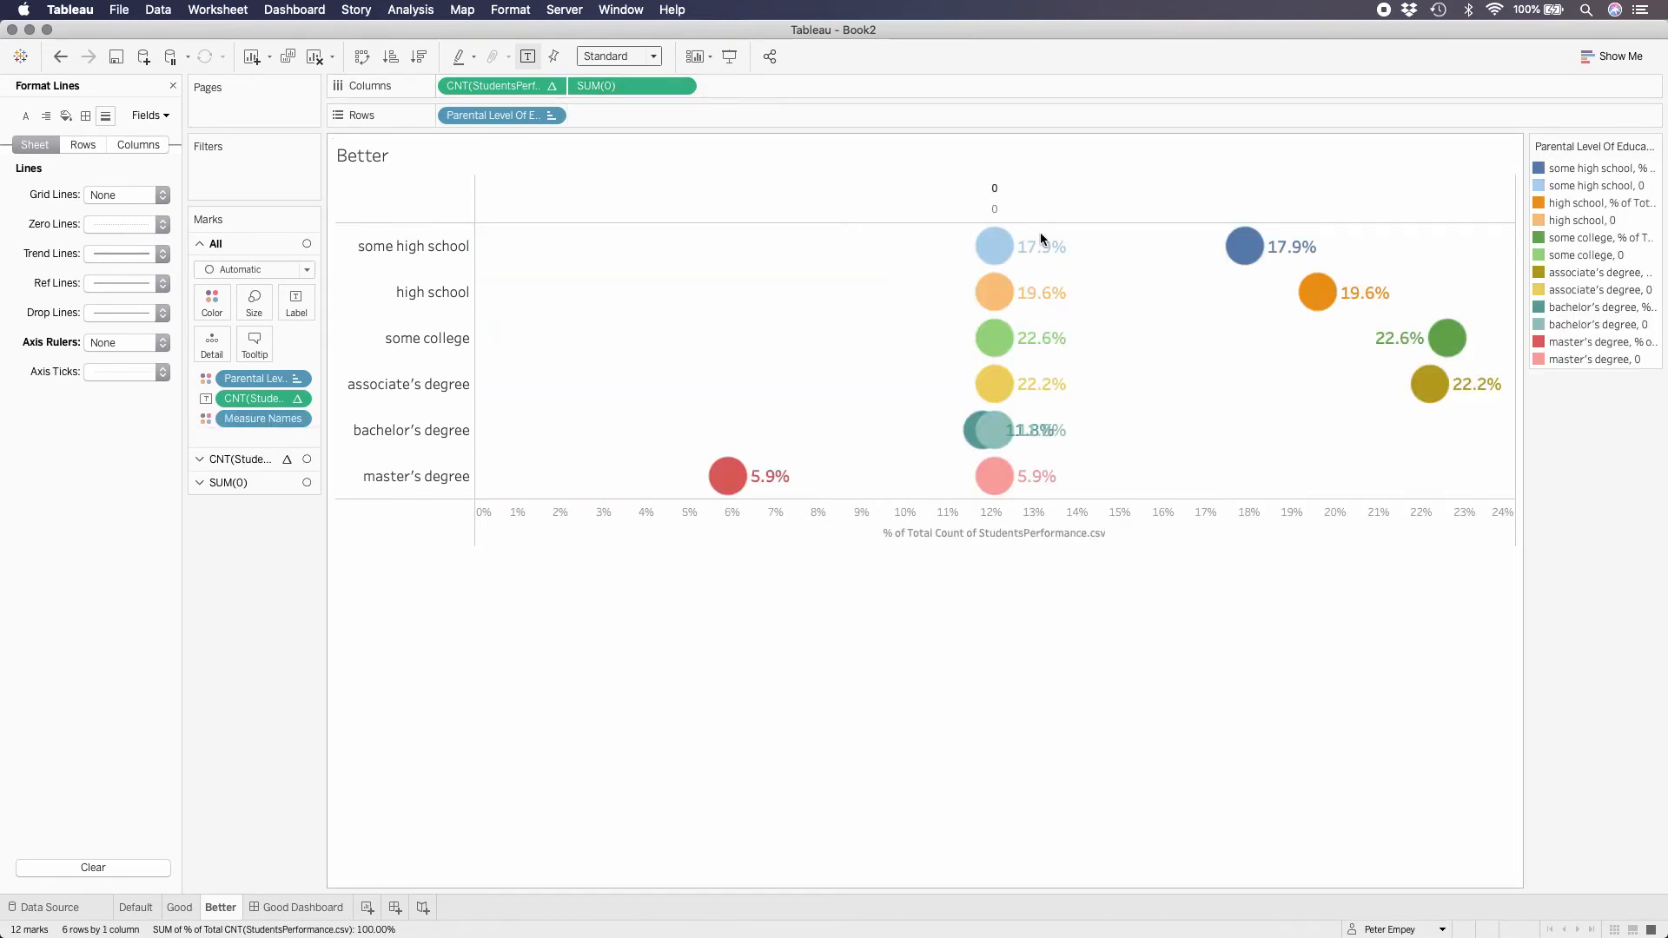
Step: Synchronize the 0 axis with the percentage axis and hide the axis header
{"action": "right_click", "coordinate": [926, 200]}
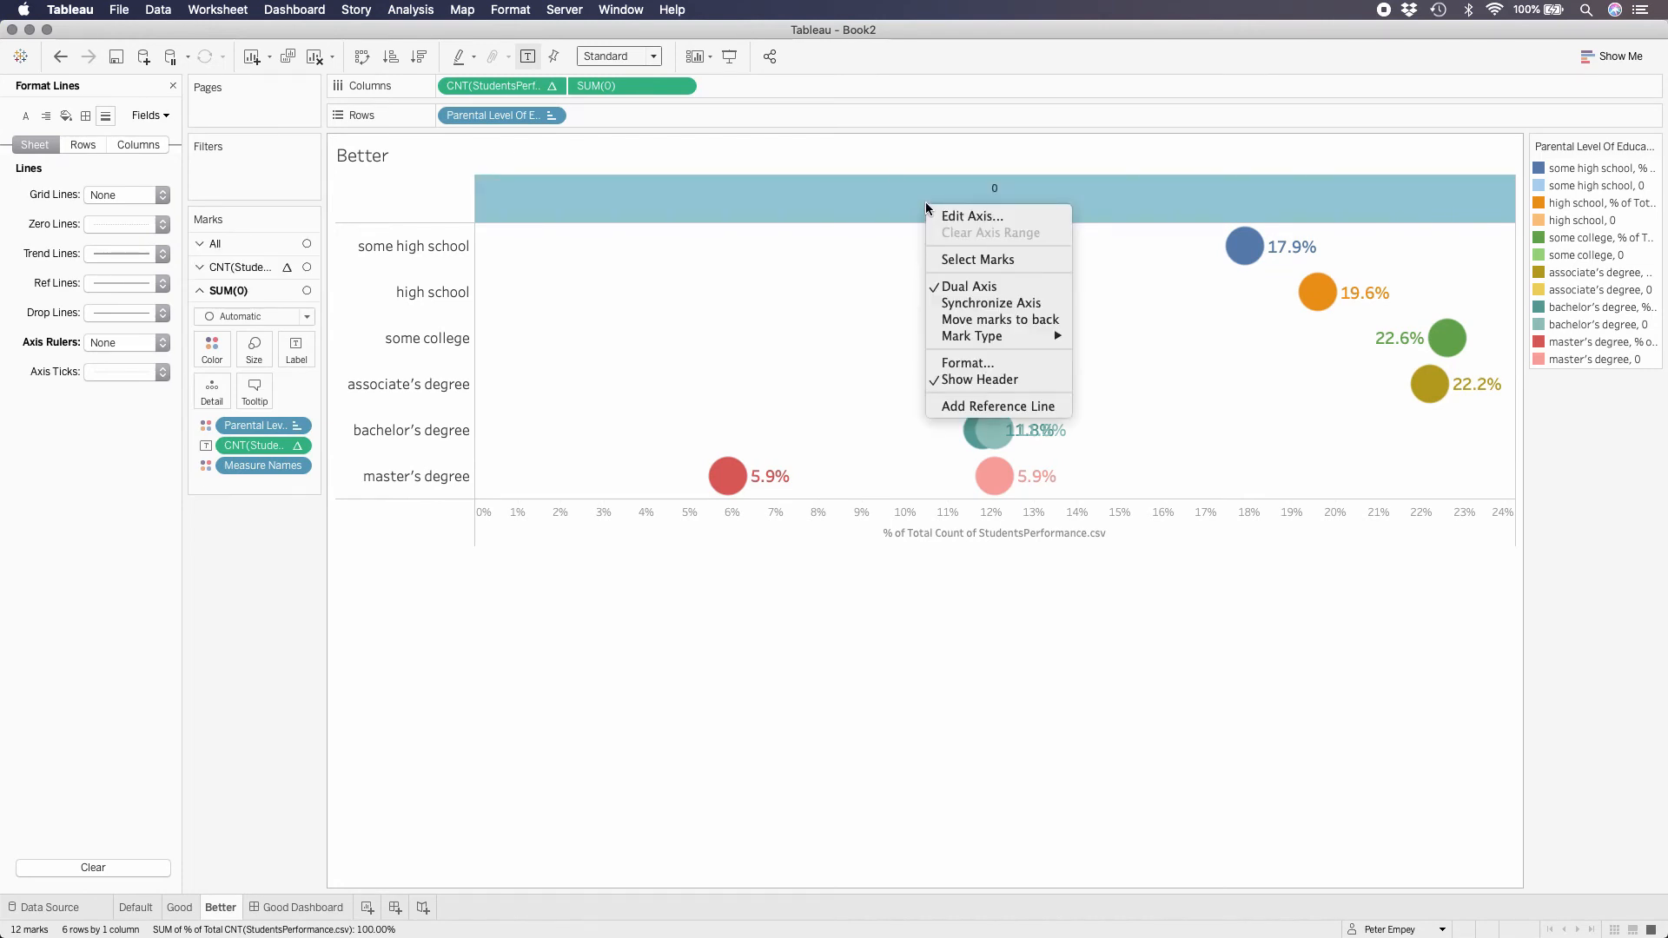
{"action": "left_click", "coordinate": [975, 304]}
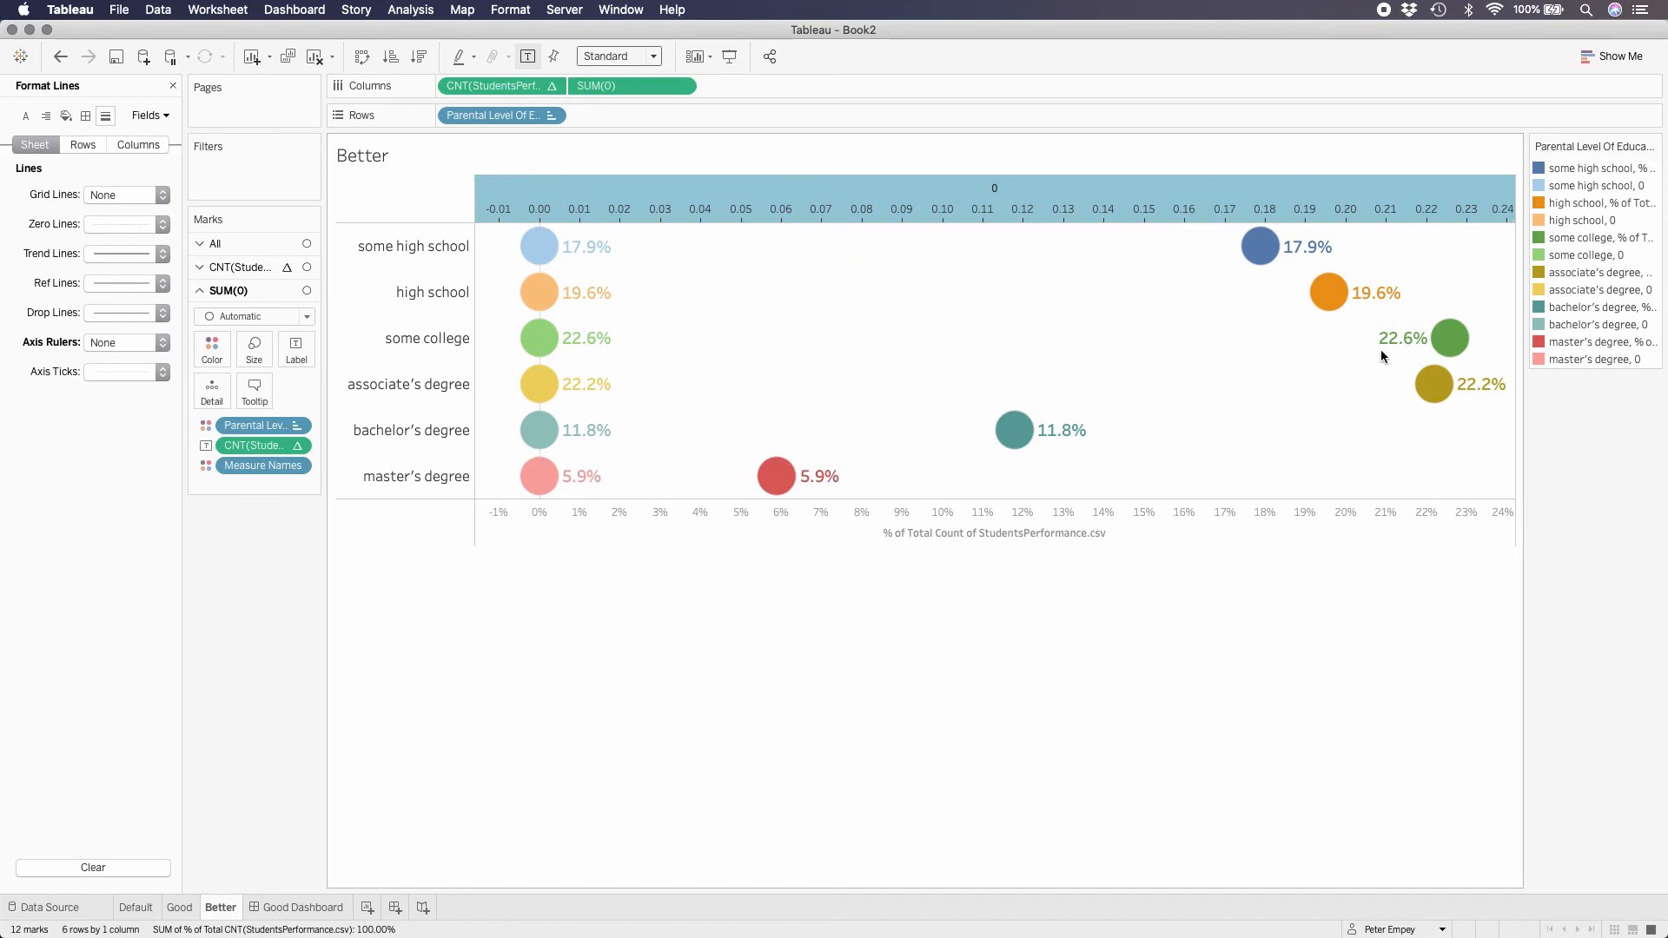
{"action": "right_click", "coordinate": [808, 206]}
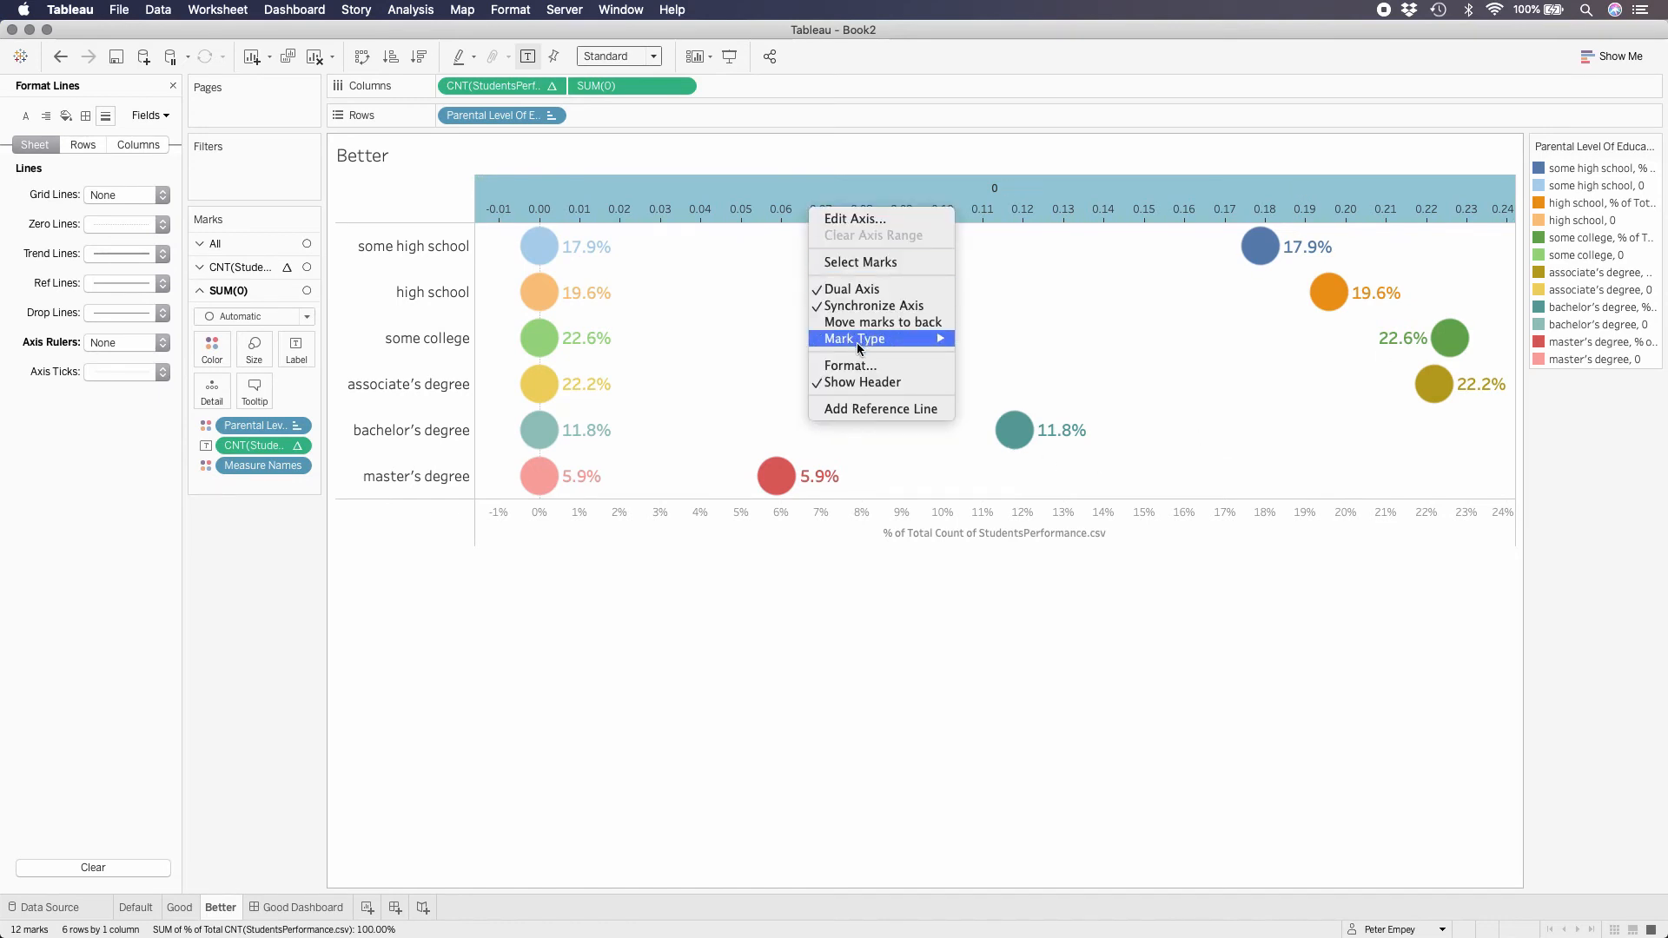
{"action": "left_click", "coordinate": [843, 384]}
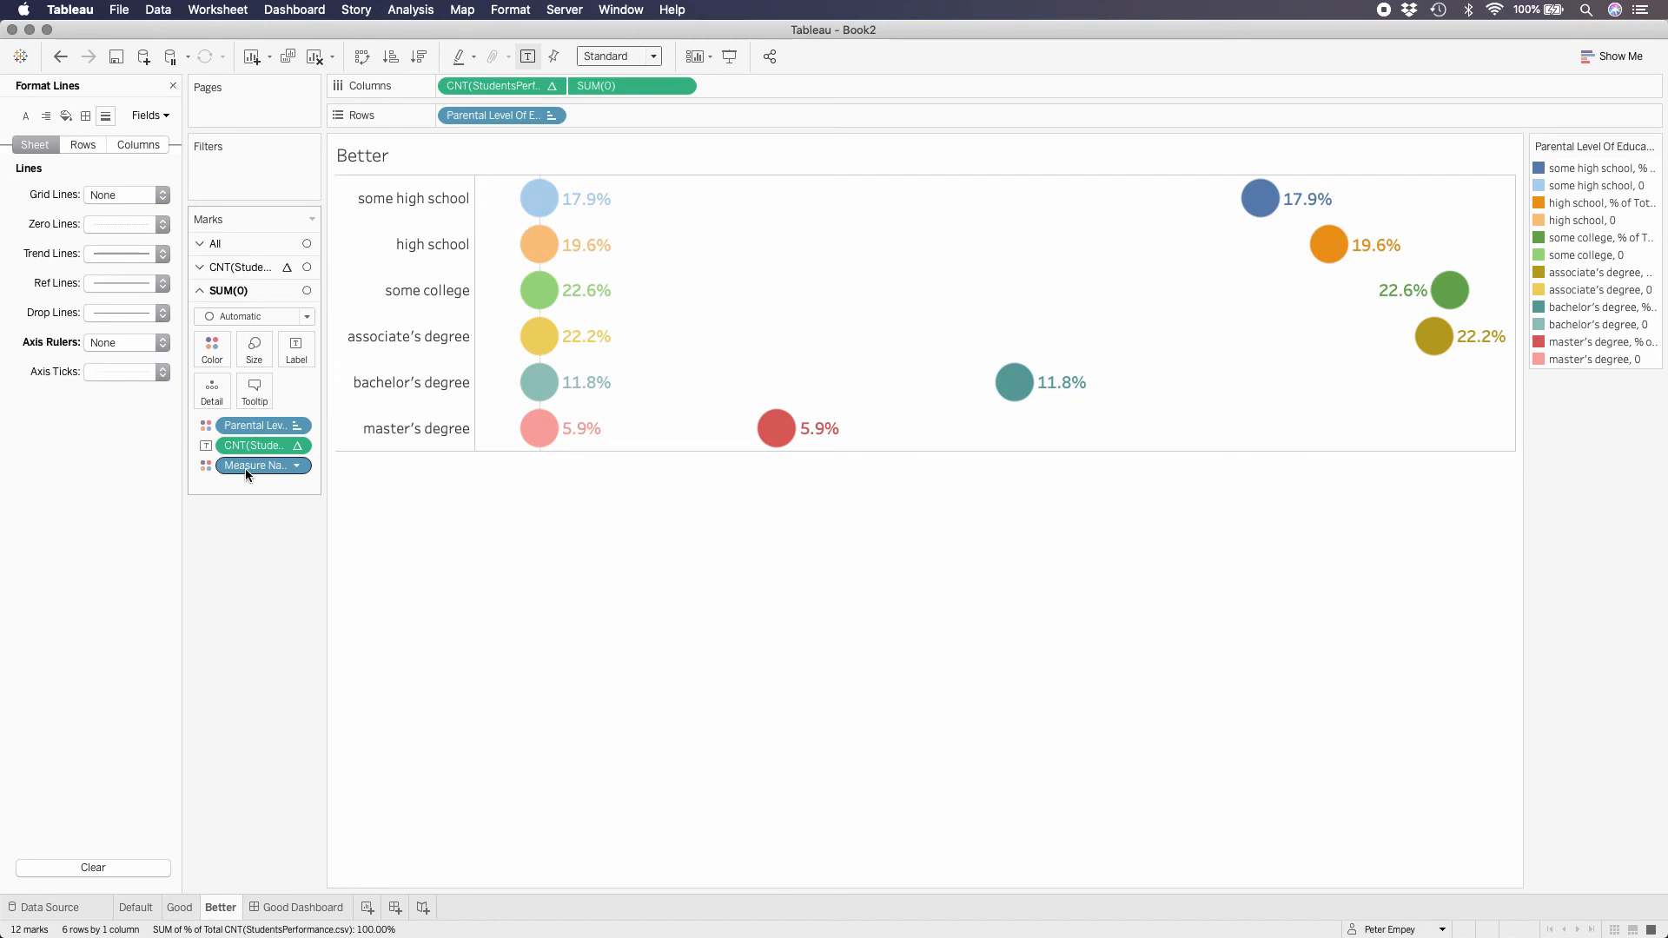
Step: Remove Measure Names from the SUM(0) marks and set their mark type to Bar
{"action": "left_click_drag", "start_coordinate": [245, 468], "coordinate": [253, 570]}
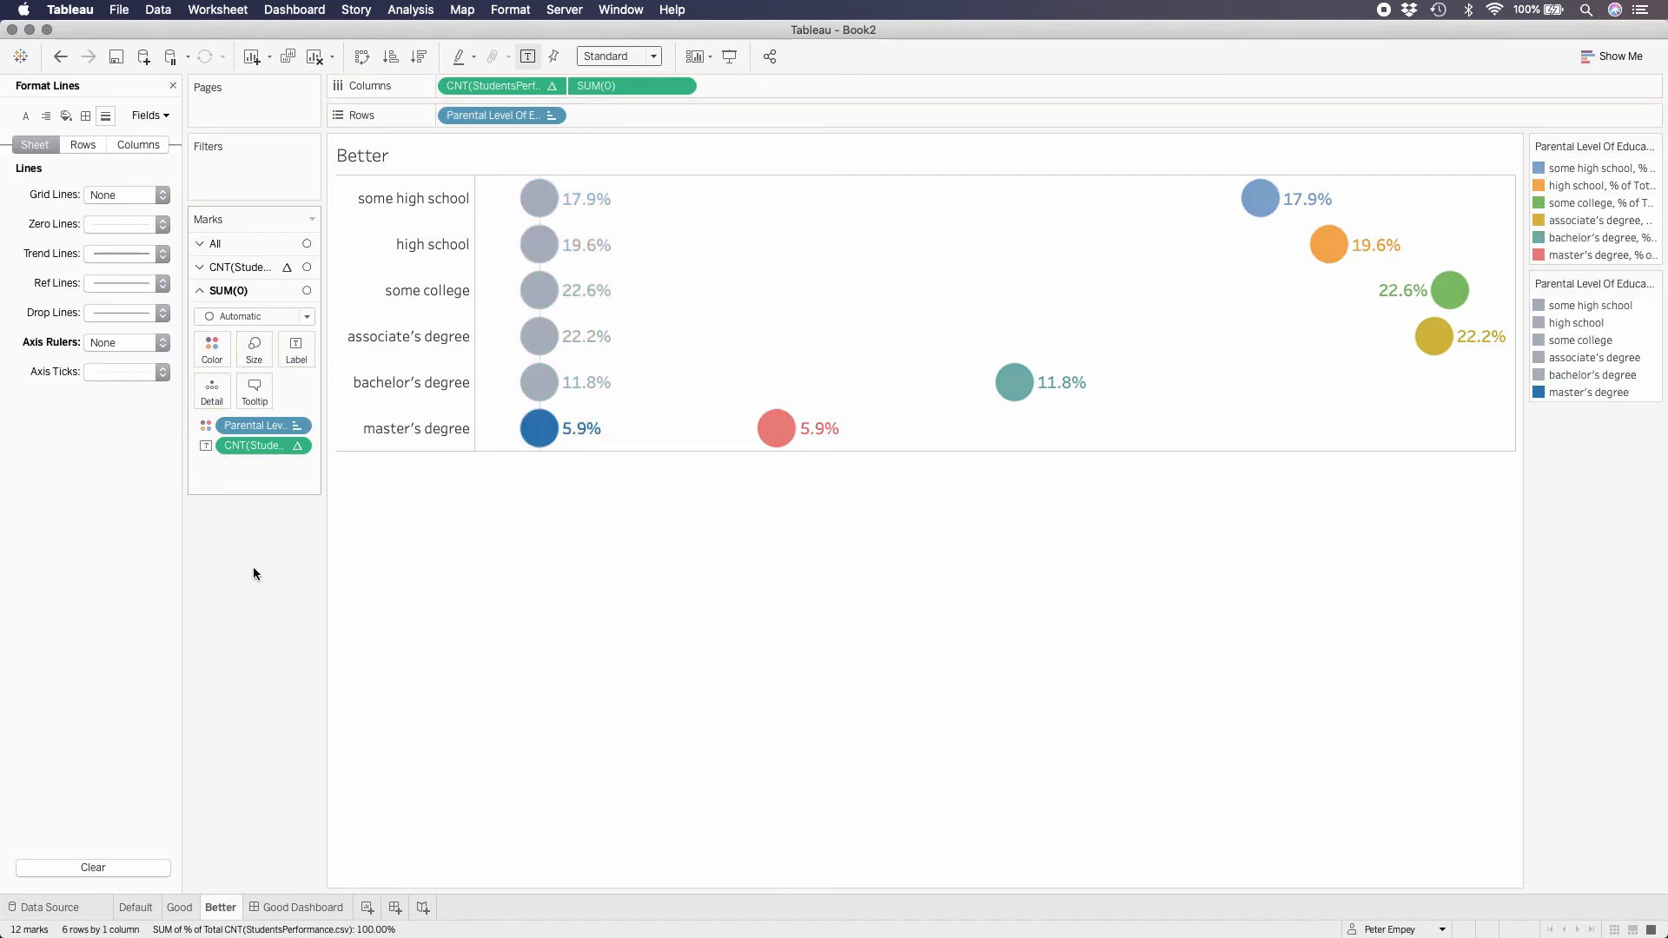
{"action": "left_click", "coordinate": [302, 318]}
{"action": "left_click", "coordinate": [263, 355]}
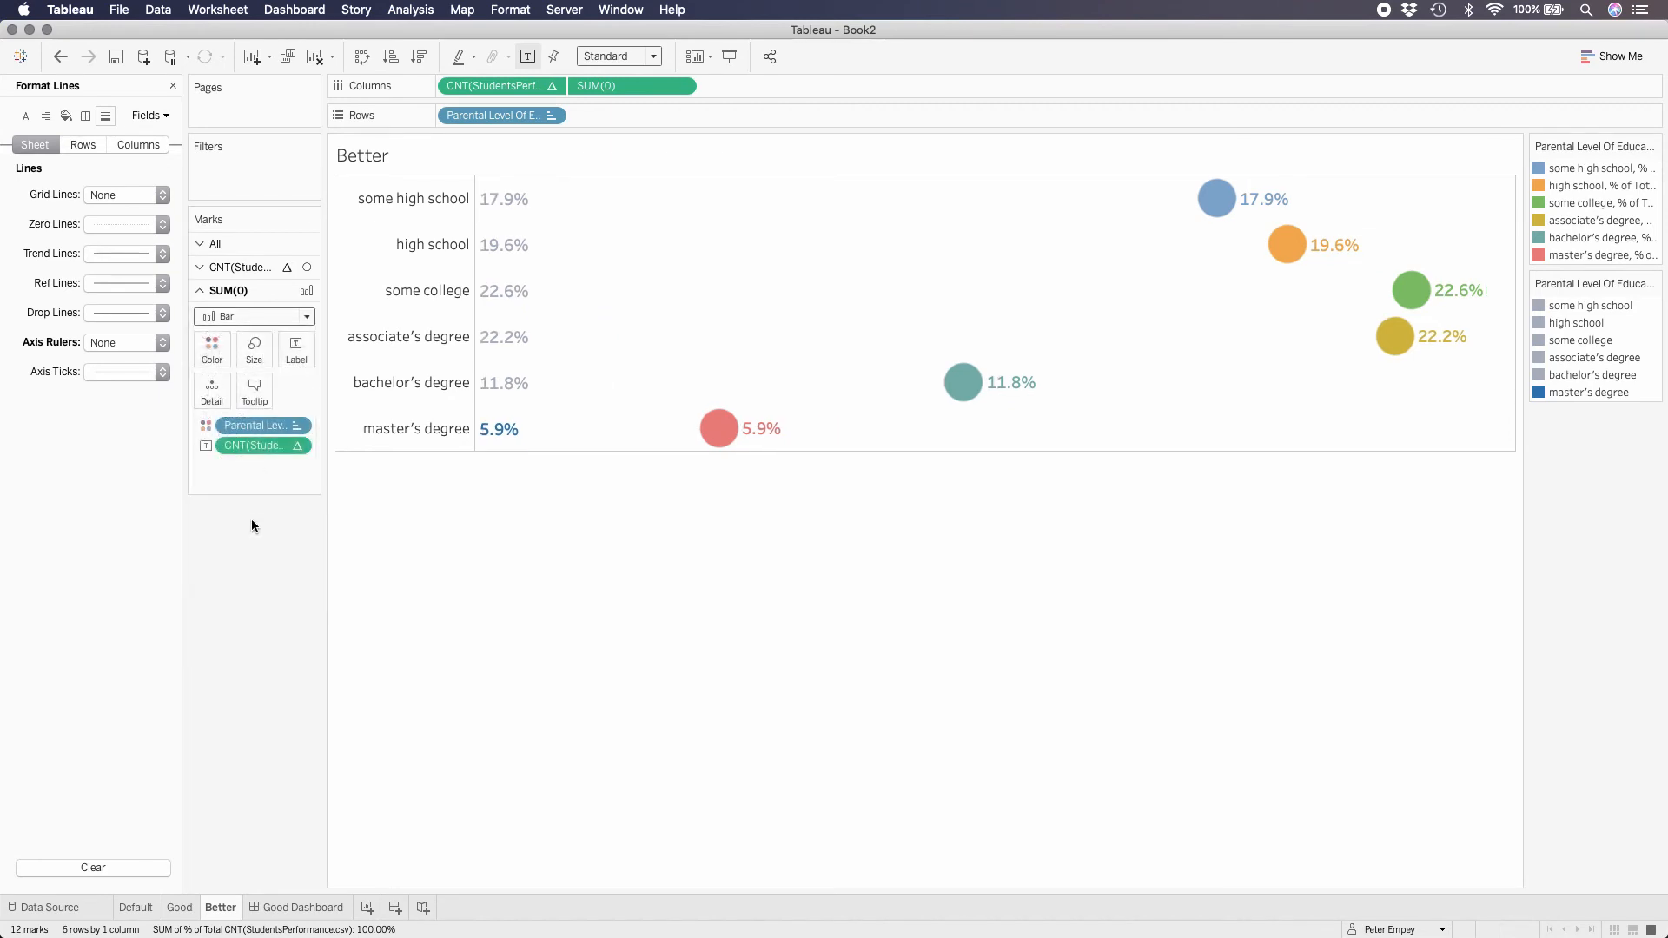
Step: Label the SUM(0) marks with Parental Level Of Education in place of the student count percentage
{"action": "left_click", "coordinate": [173, 86]}
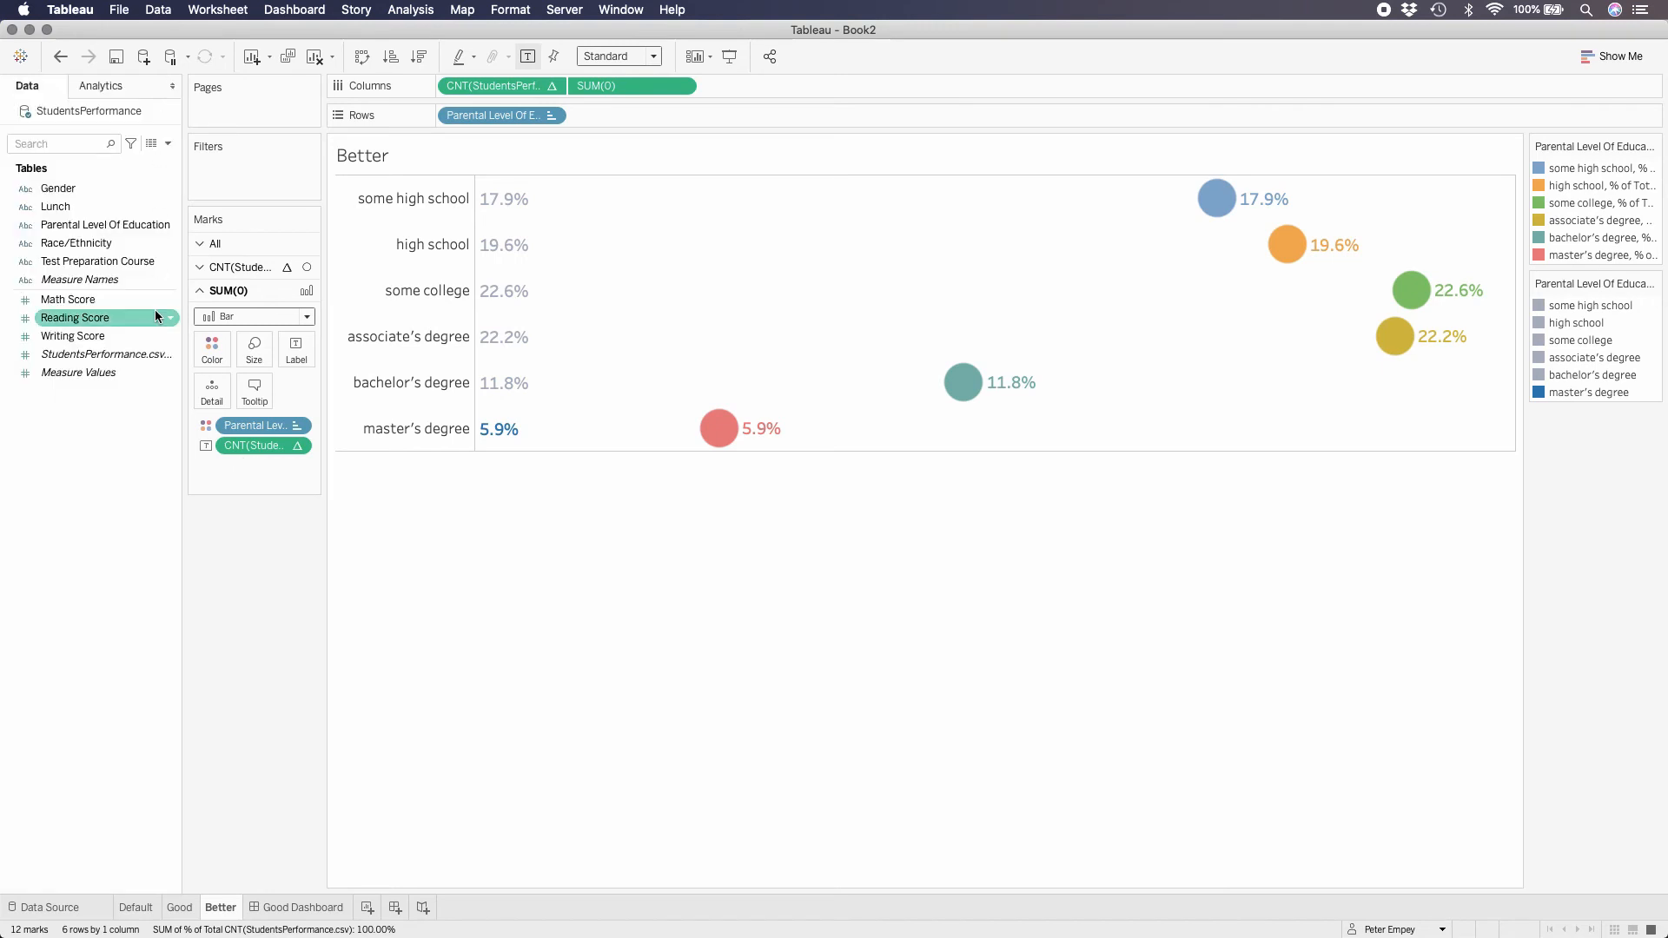
{"action": "left_click_drag", "start_coordinate": [66, 224], "coordinate": [295, 346]}
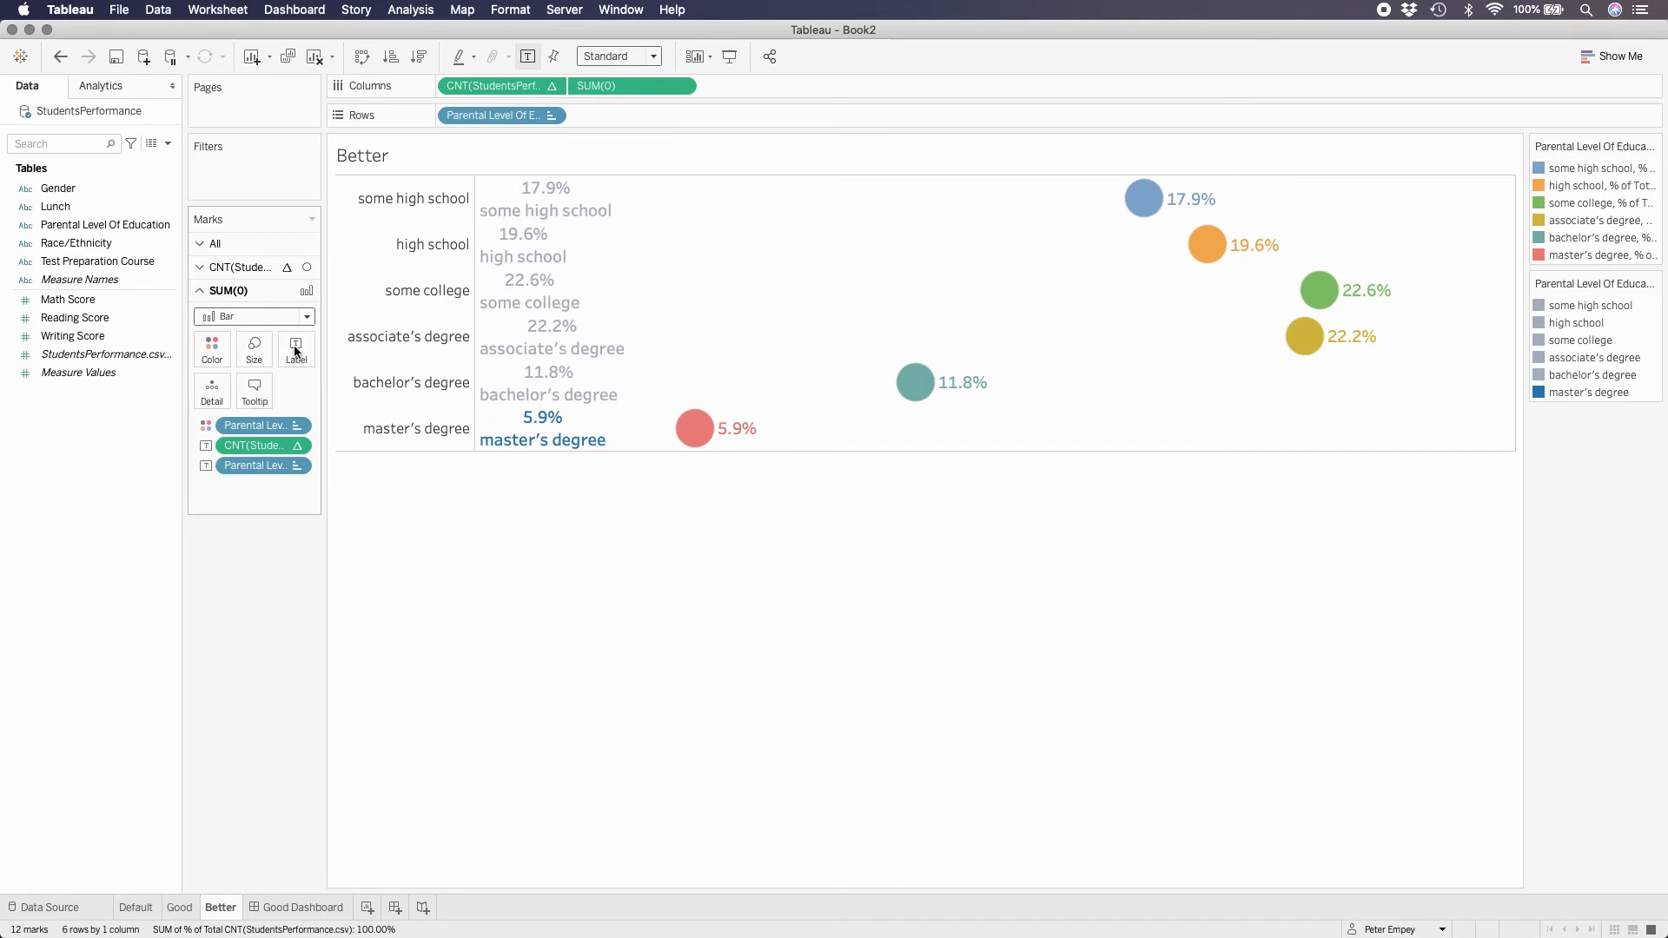
{"action": "left_click_drag", "start_coordinate": [253, 445], "coordinate": [252, 593]}
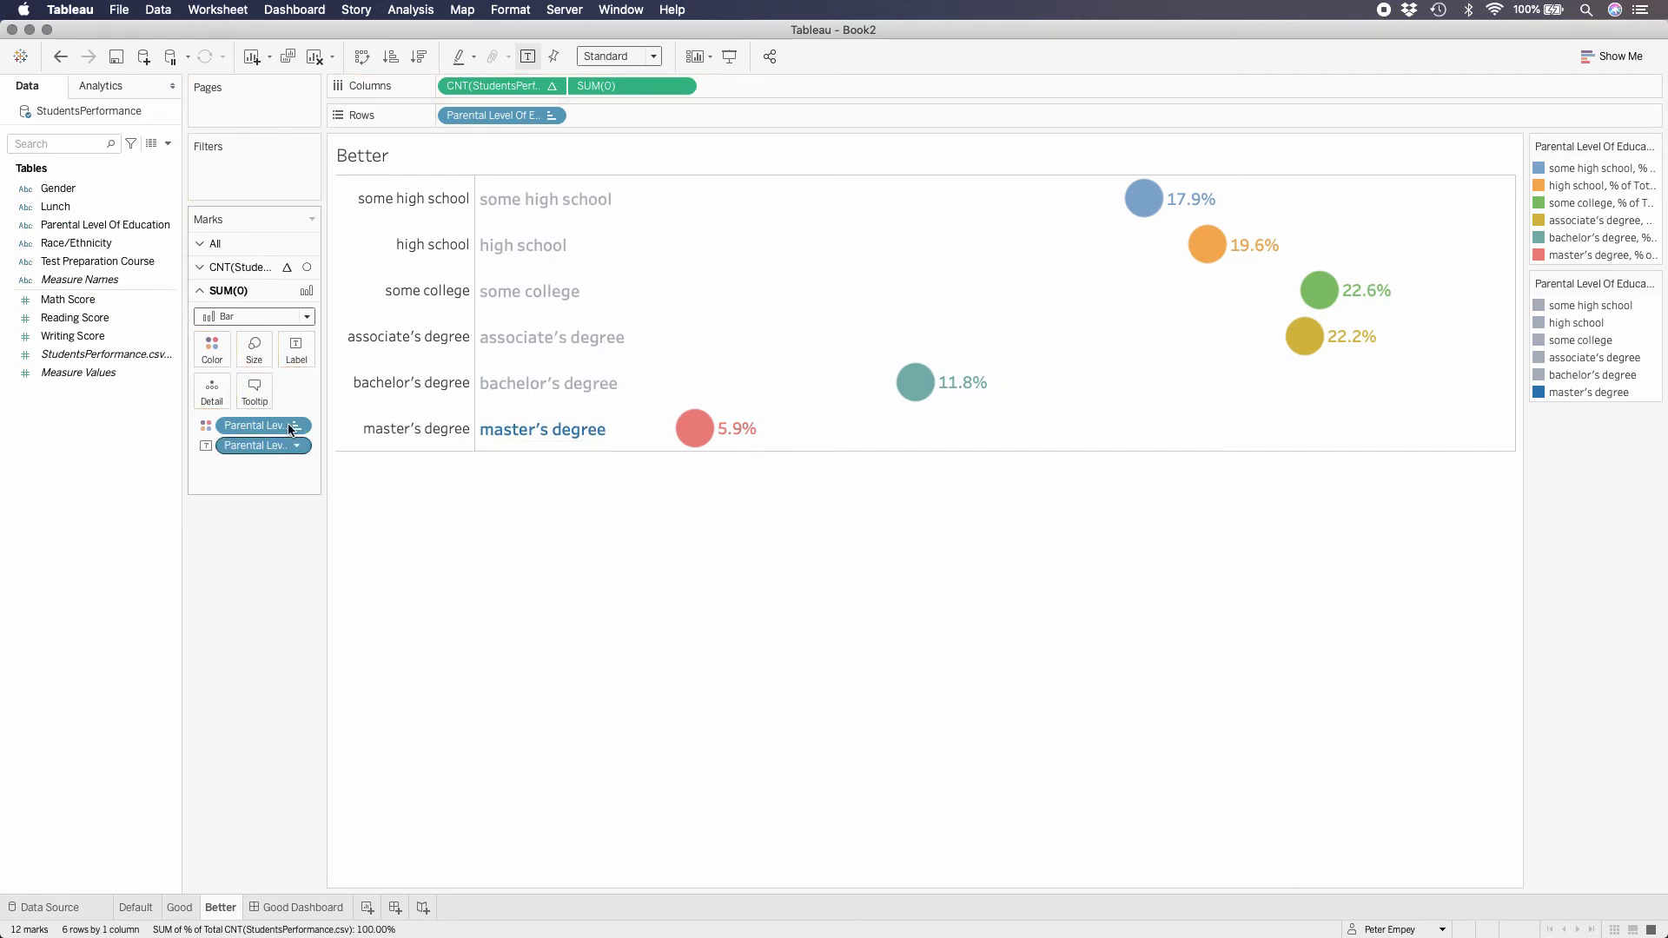
Step: Remove Measure Names from the student count marks and set their mark type to Bar
{"action": "left_click", "coordinate": [247, 271]}
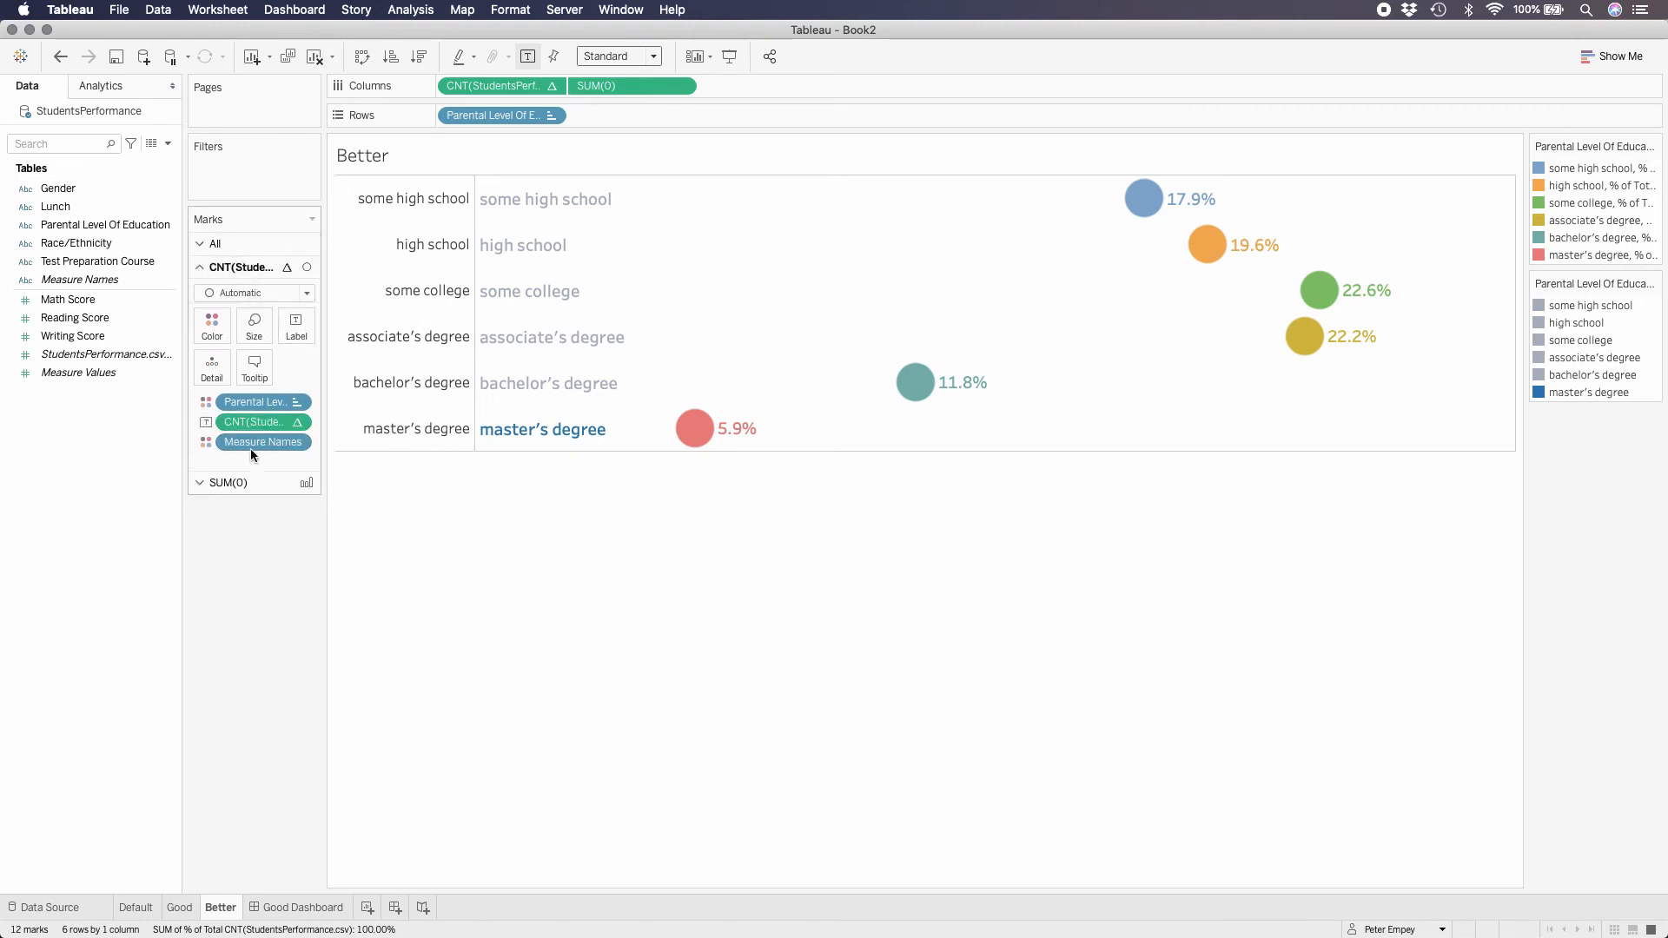
{"action": "left_click_drag", "start_coordinate": [252, 445], "coordinate": [259, 587]}
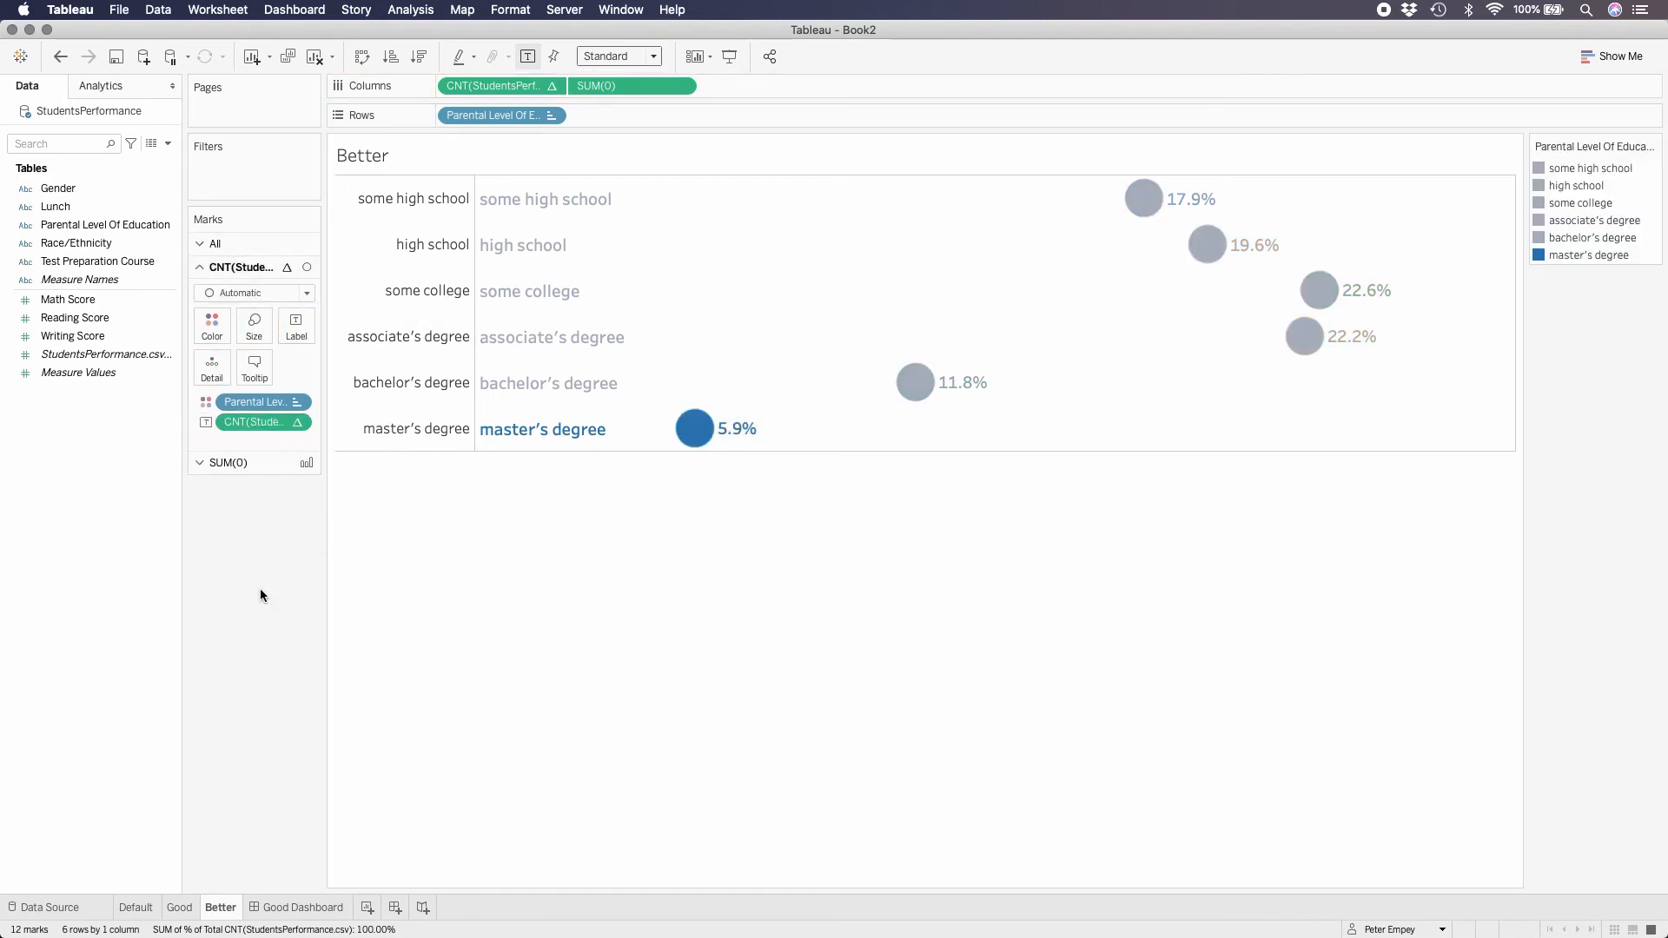
{"action": "left_click", "coordinate": [304, 294]}
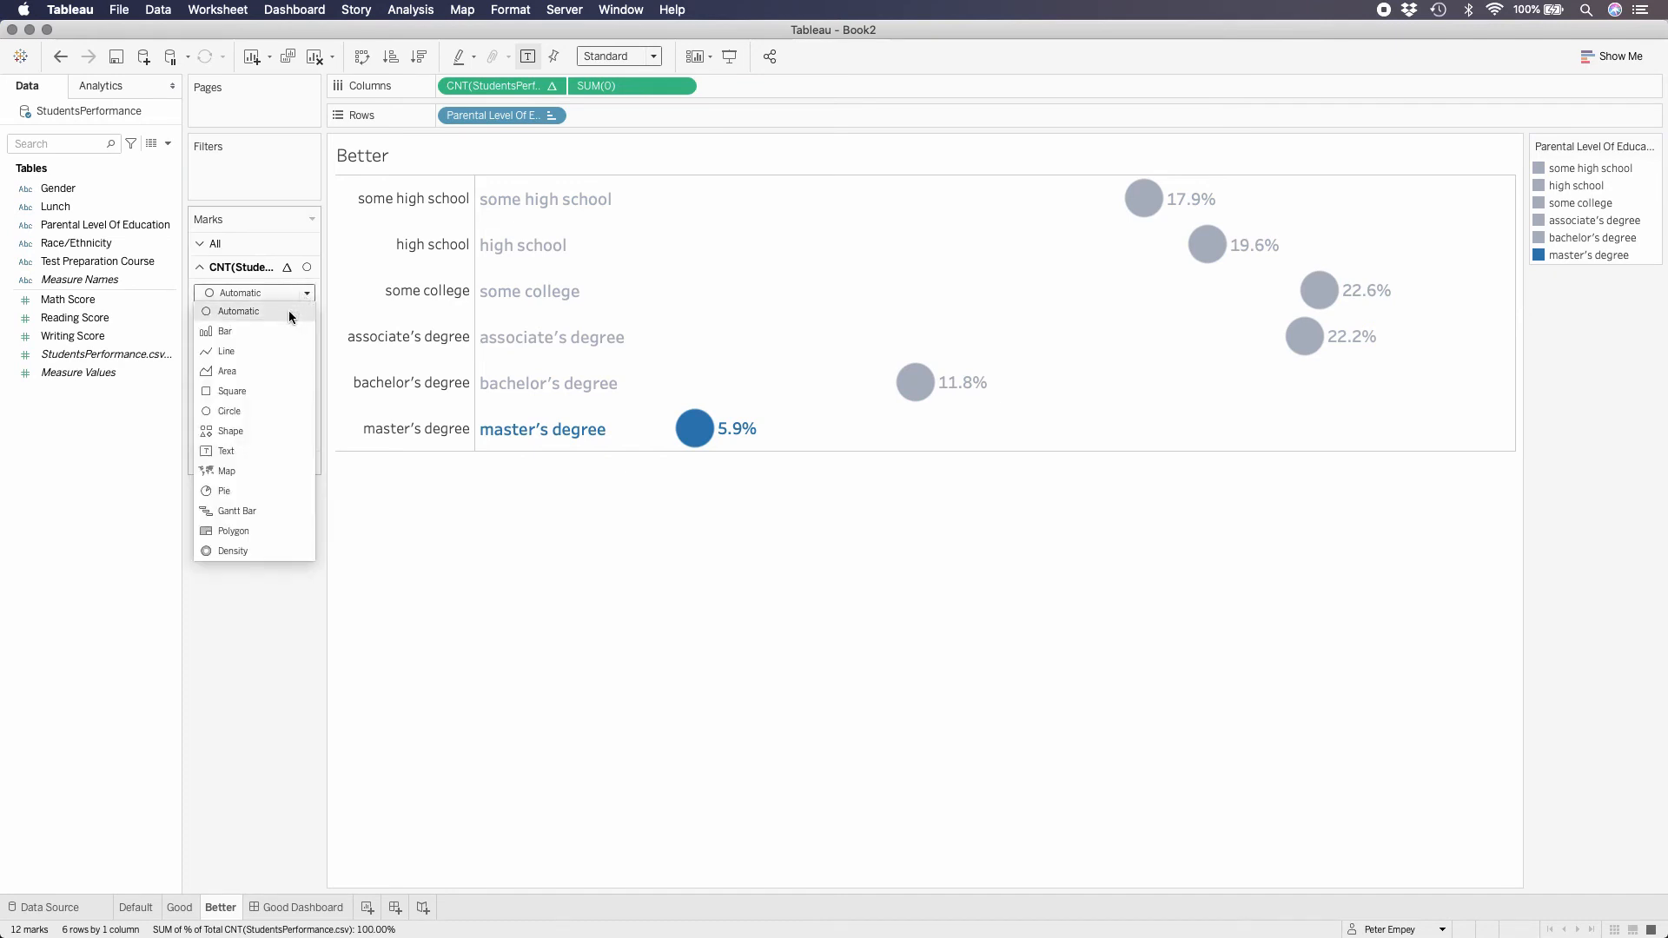
{"action": "left_click", "coordinate": [278, 334]}
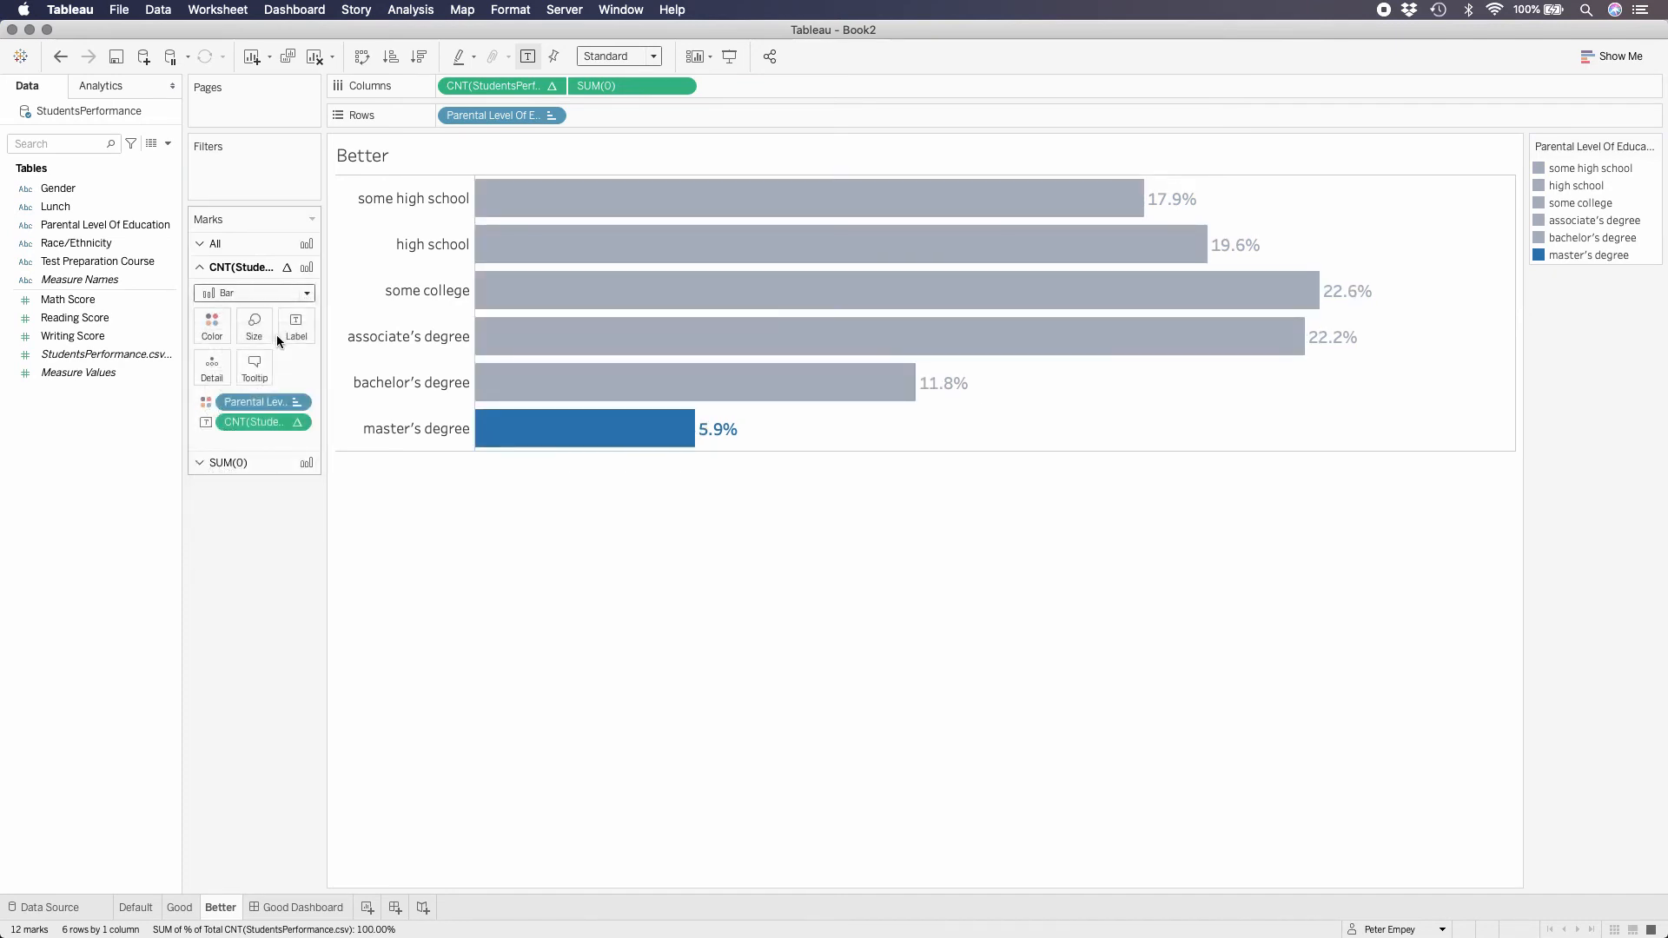
Step: Make the SUM(0) education labels white and hide the Parental Level Of Education row headers
{"action": "left_click", "coordinate": [252, 460]}
{"action": "left_click", "coordinate": [297, 350]}
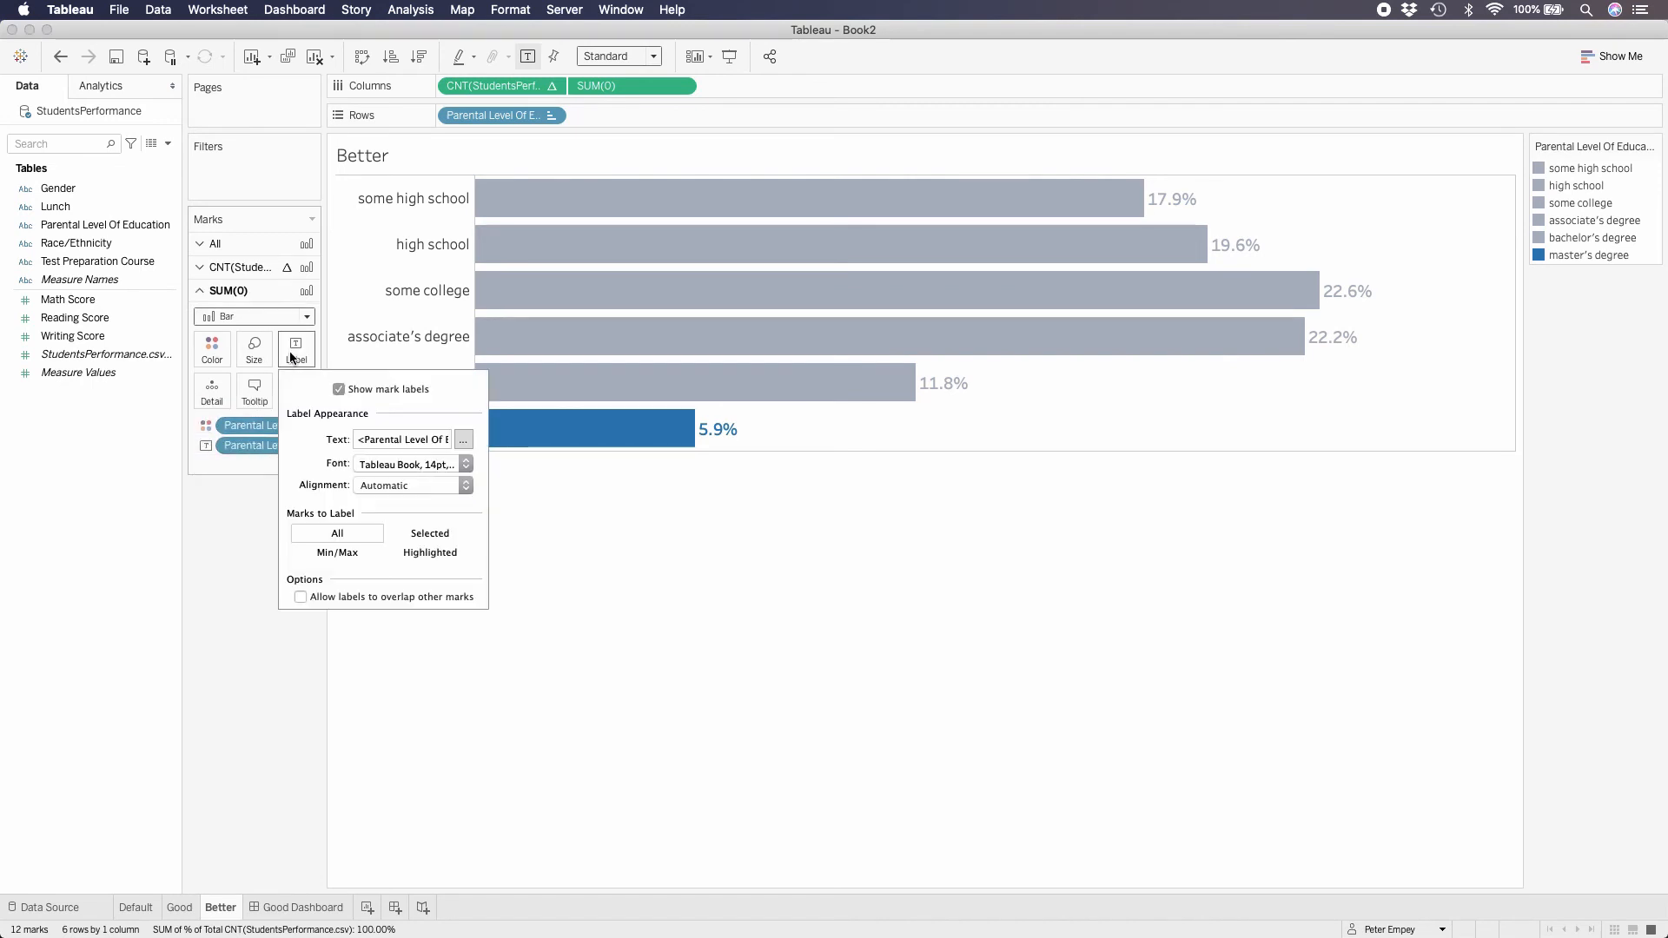
{"action": "left_click", "coordinate": [465, 469]}
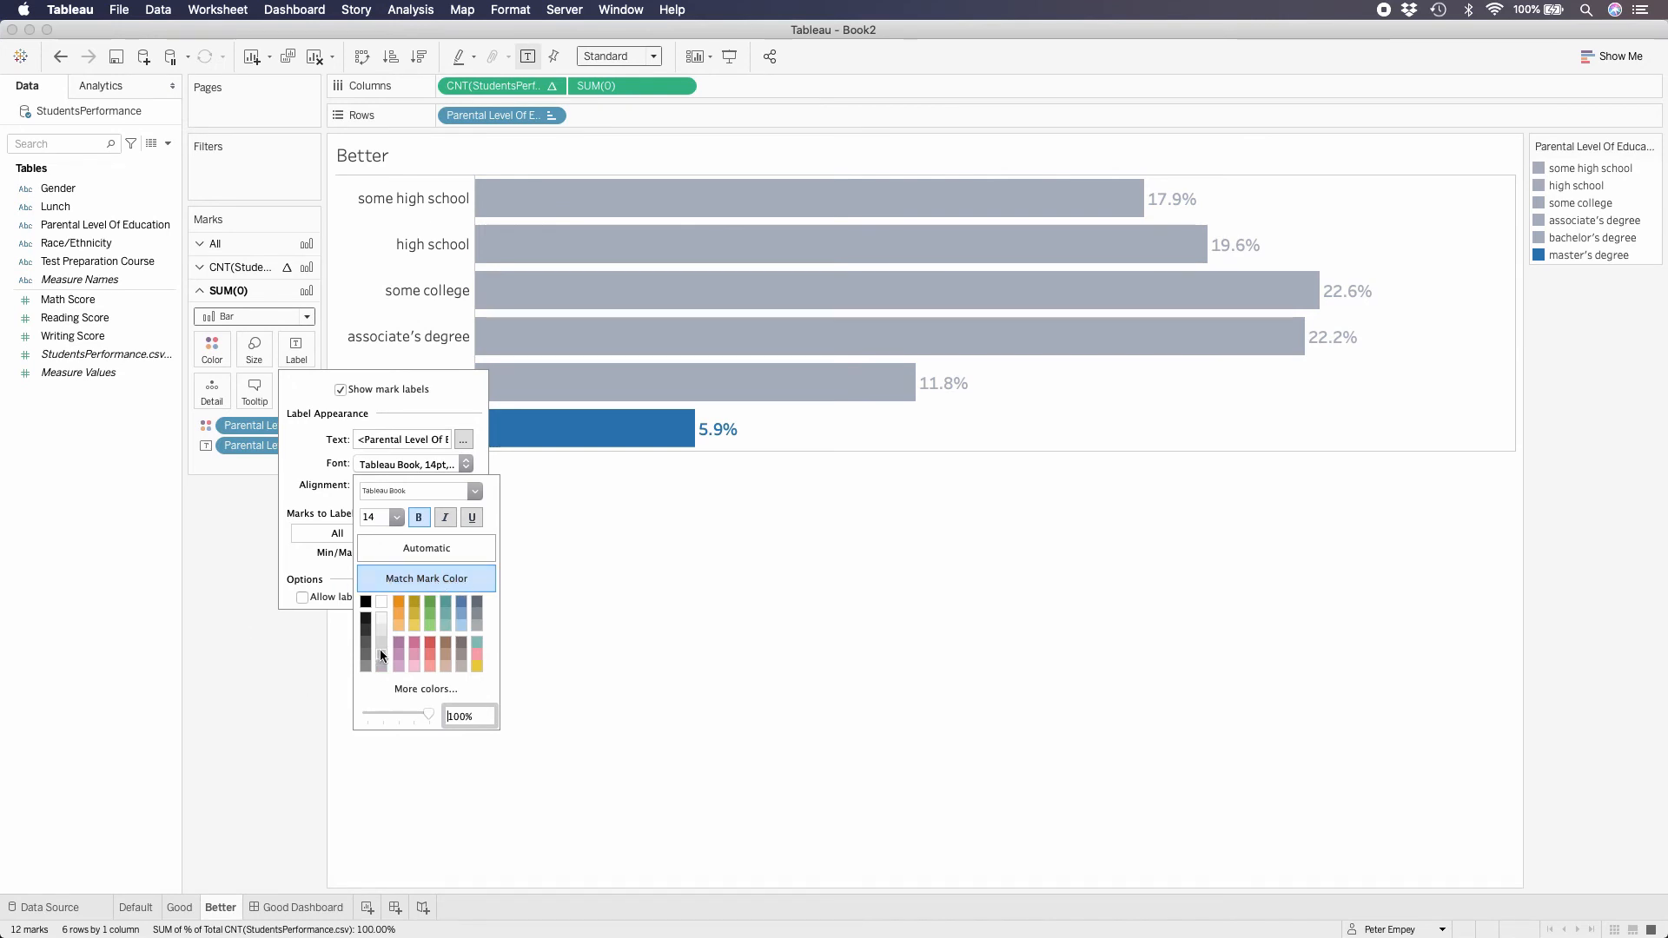
{"action": "left_click", "coordinate": [380, 607]}
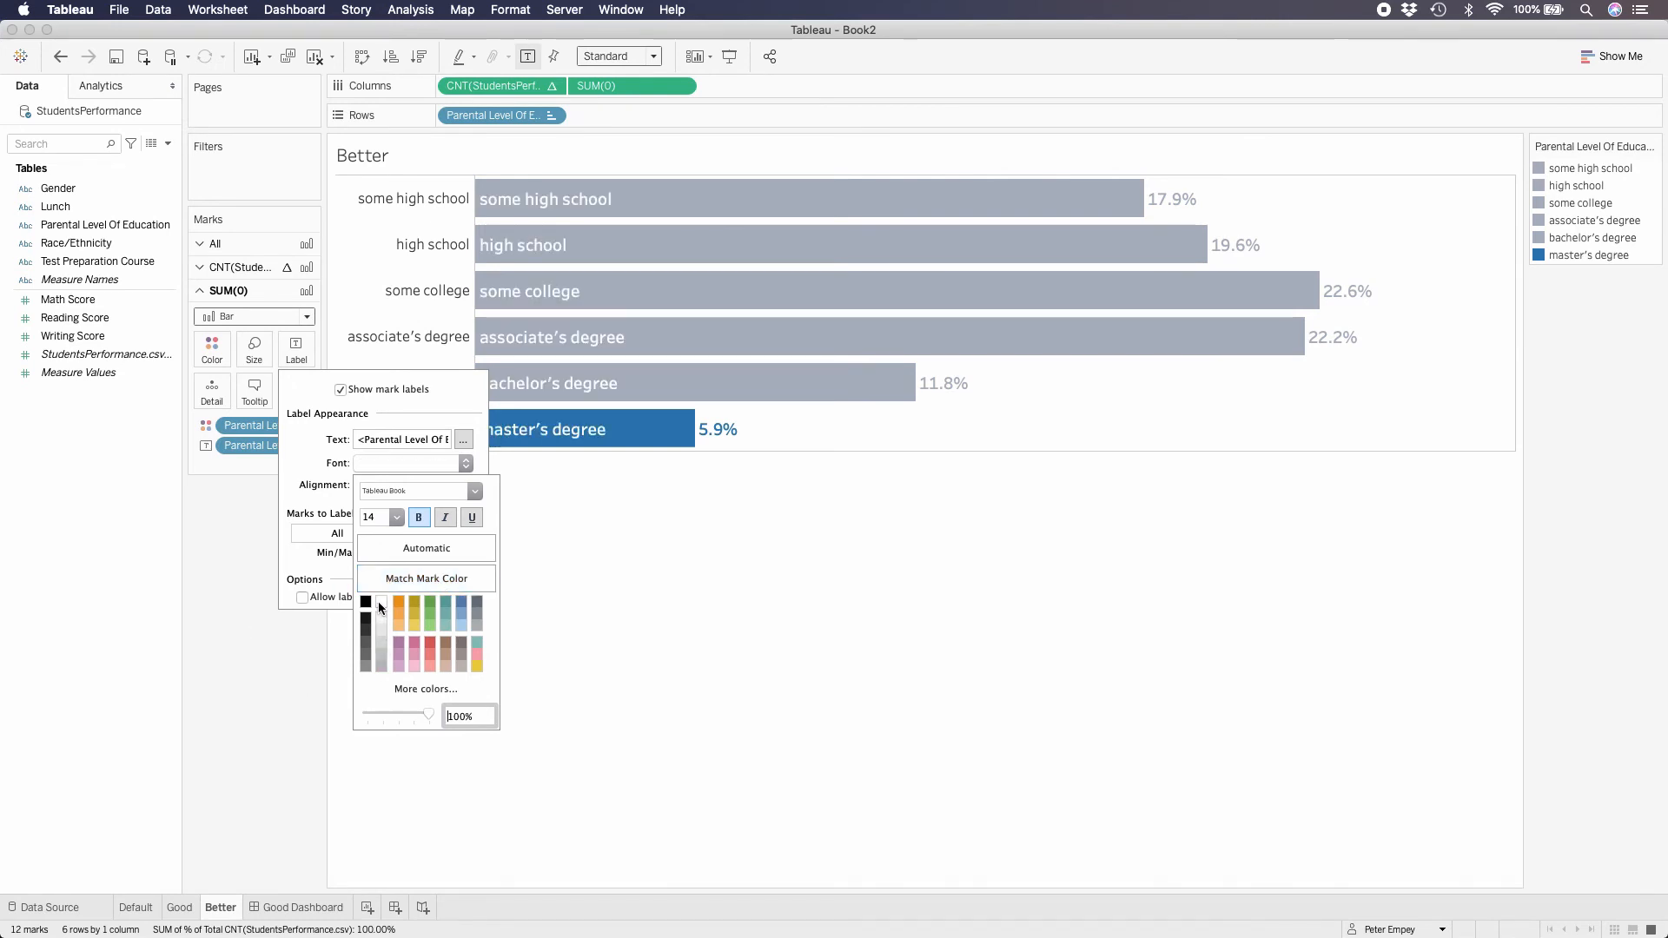
{"action": "left_click", "coordinate": [281, 646]}
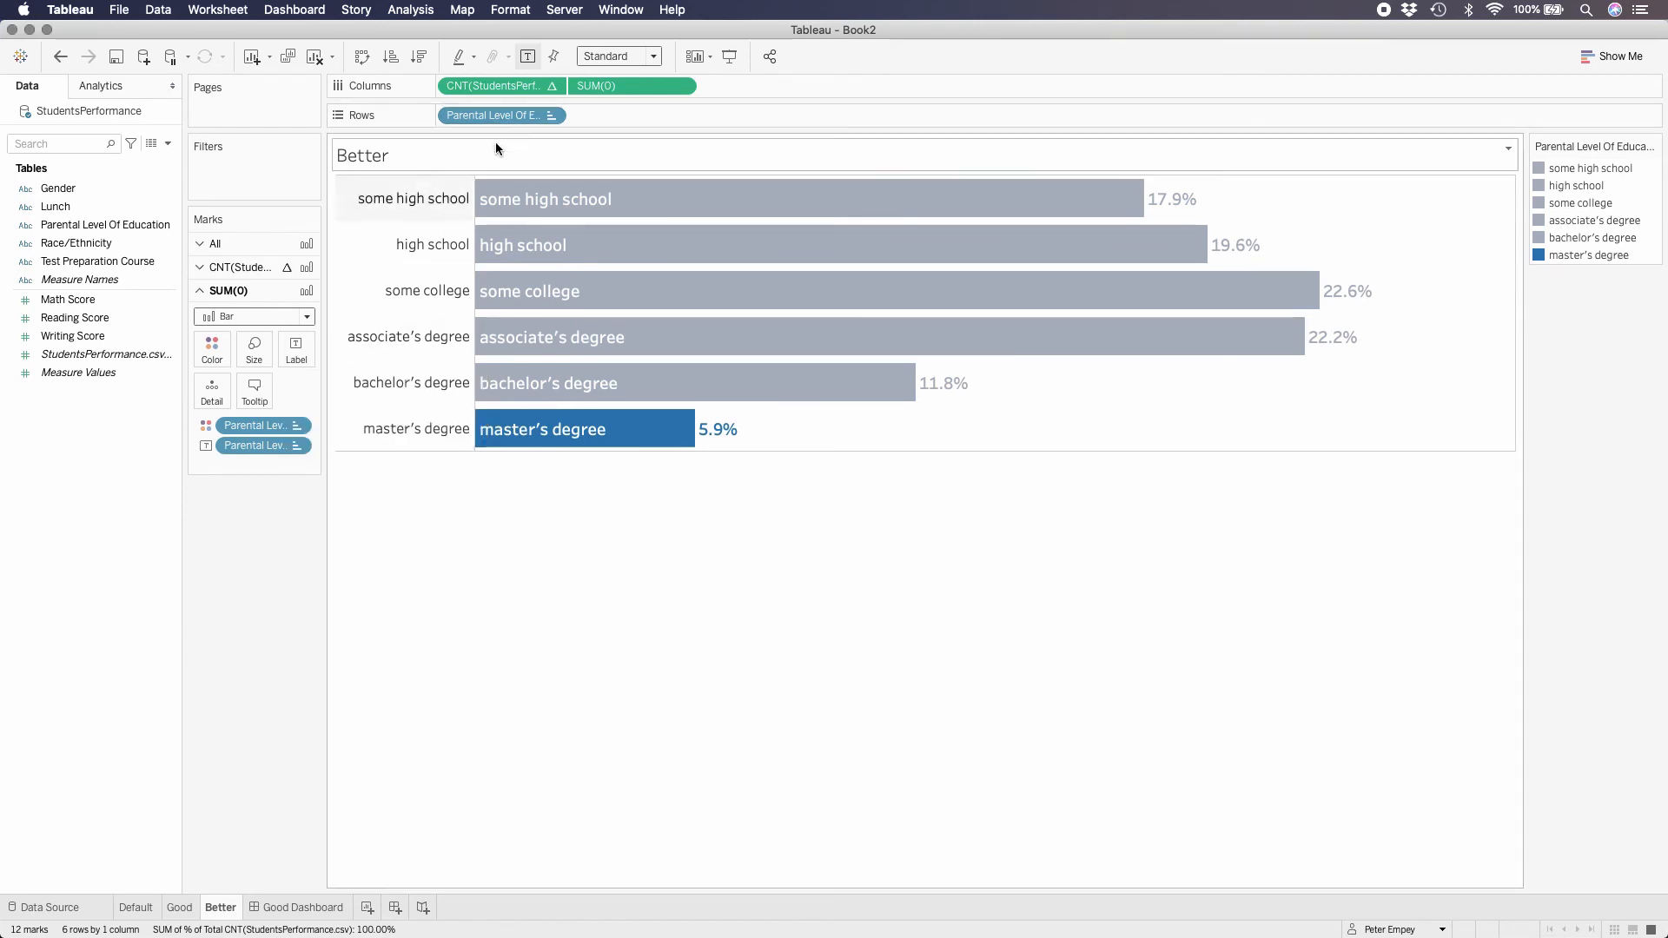
{"action": "left_click", "coordinate": [551, 116]}
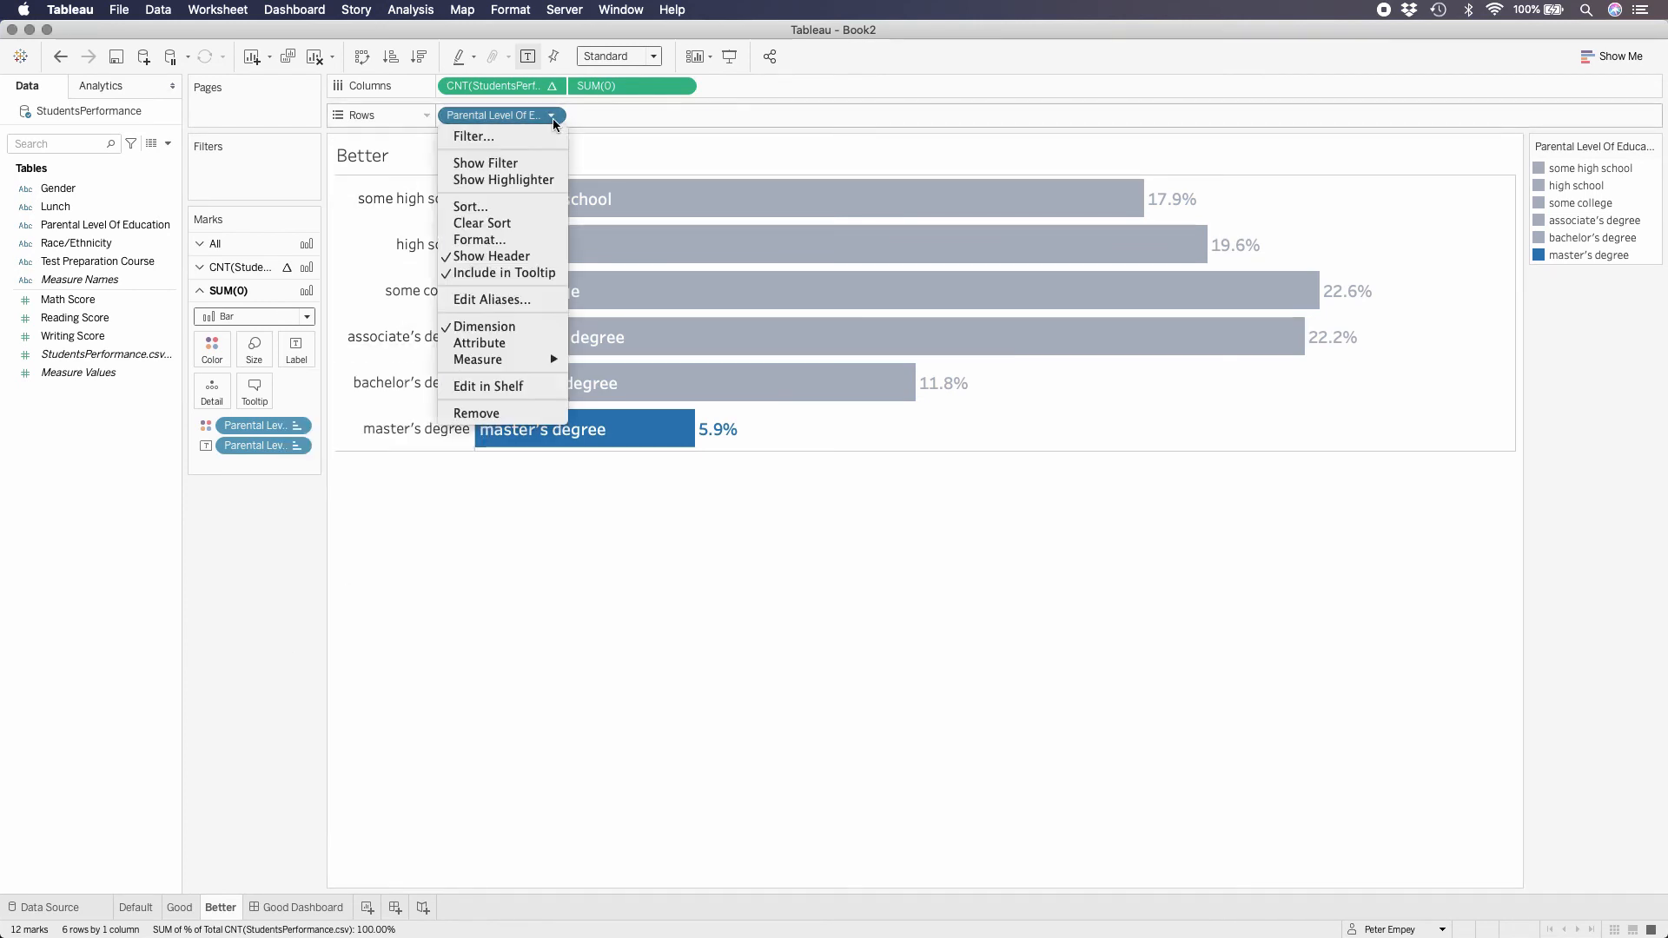
{"action": "left_click", "coordinate": [517, 262]}
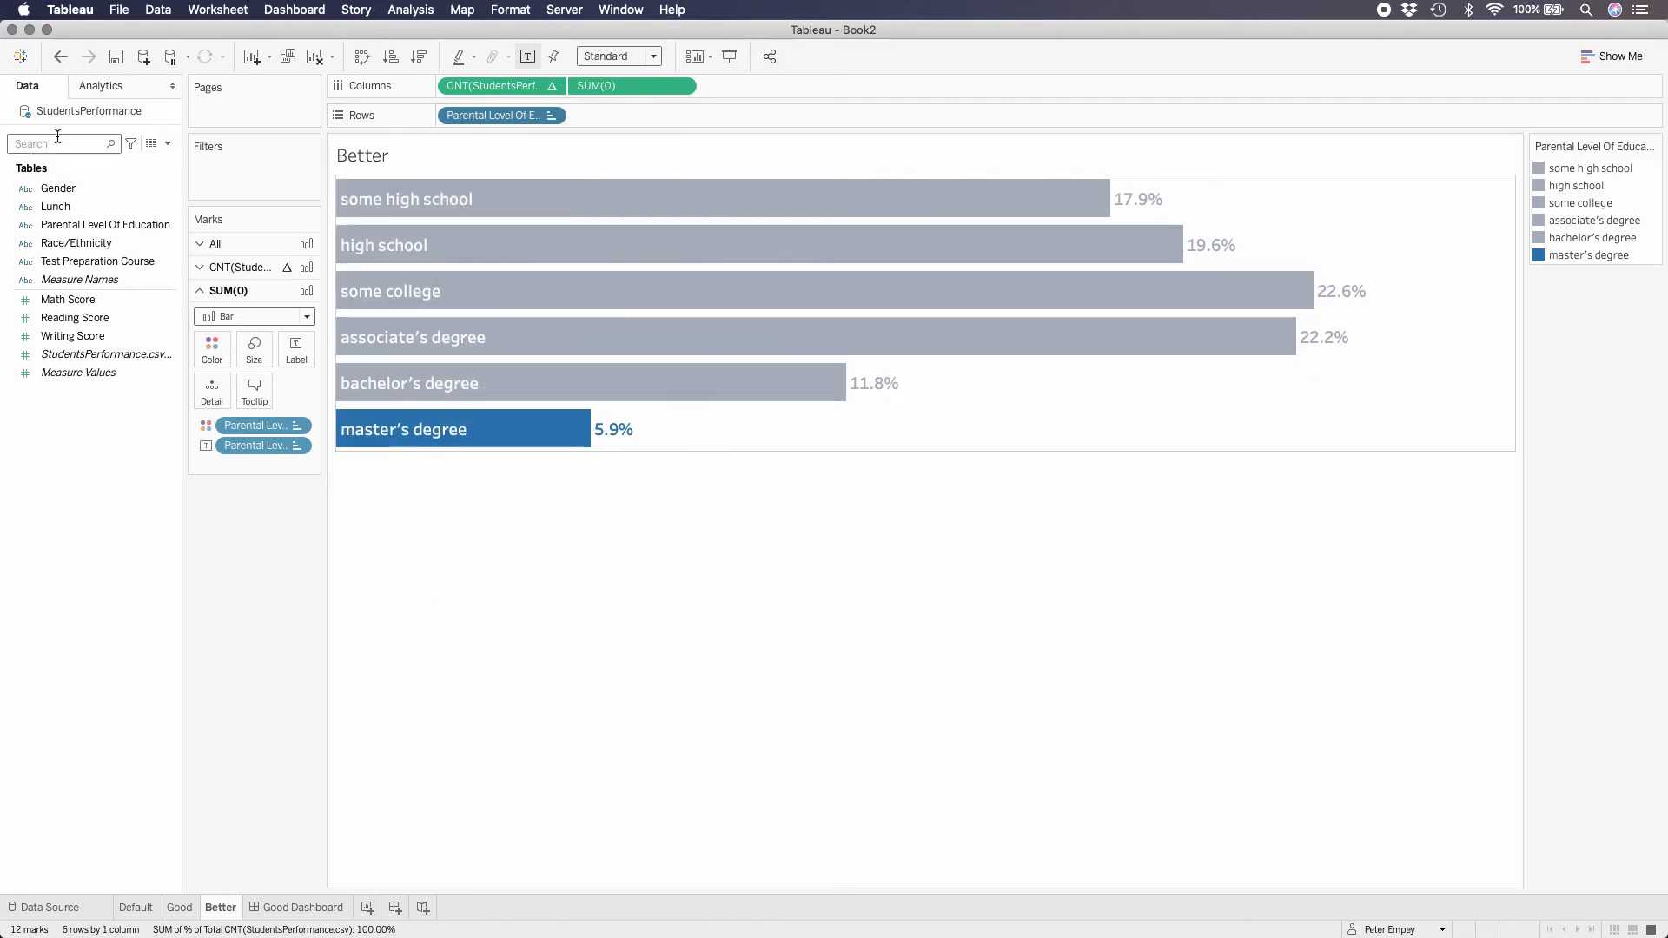
Step: Set the row divider's pane border to None in the worksheet's border formatting
{"action": "right_click", "coordinate": [1144, 434]}
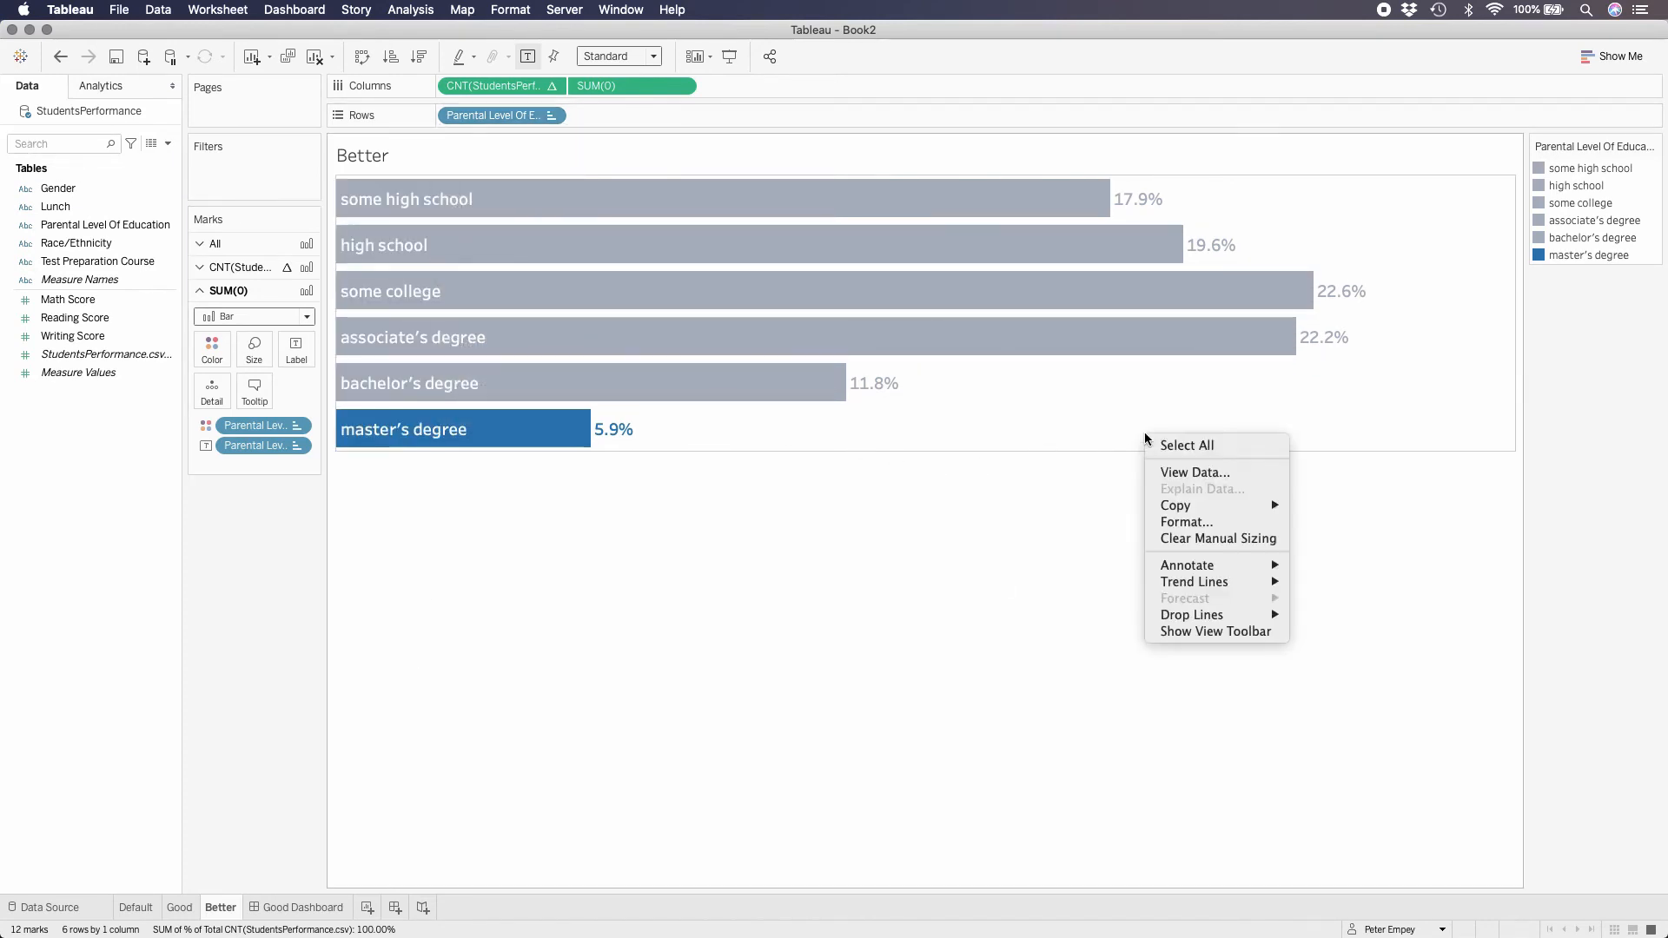
{"action": "left_click", "coordinate": [1183, 523]}
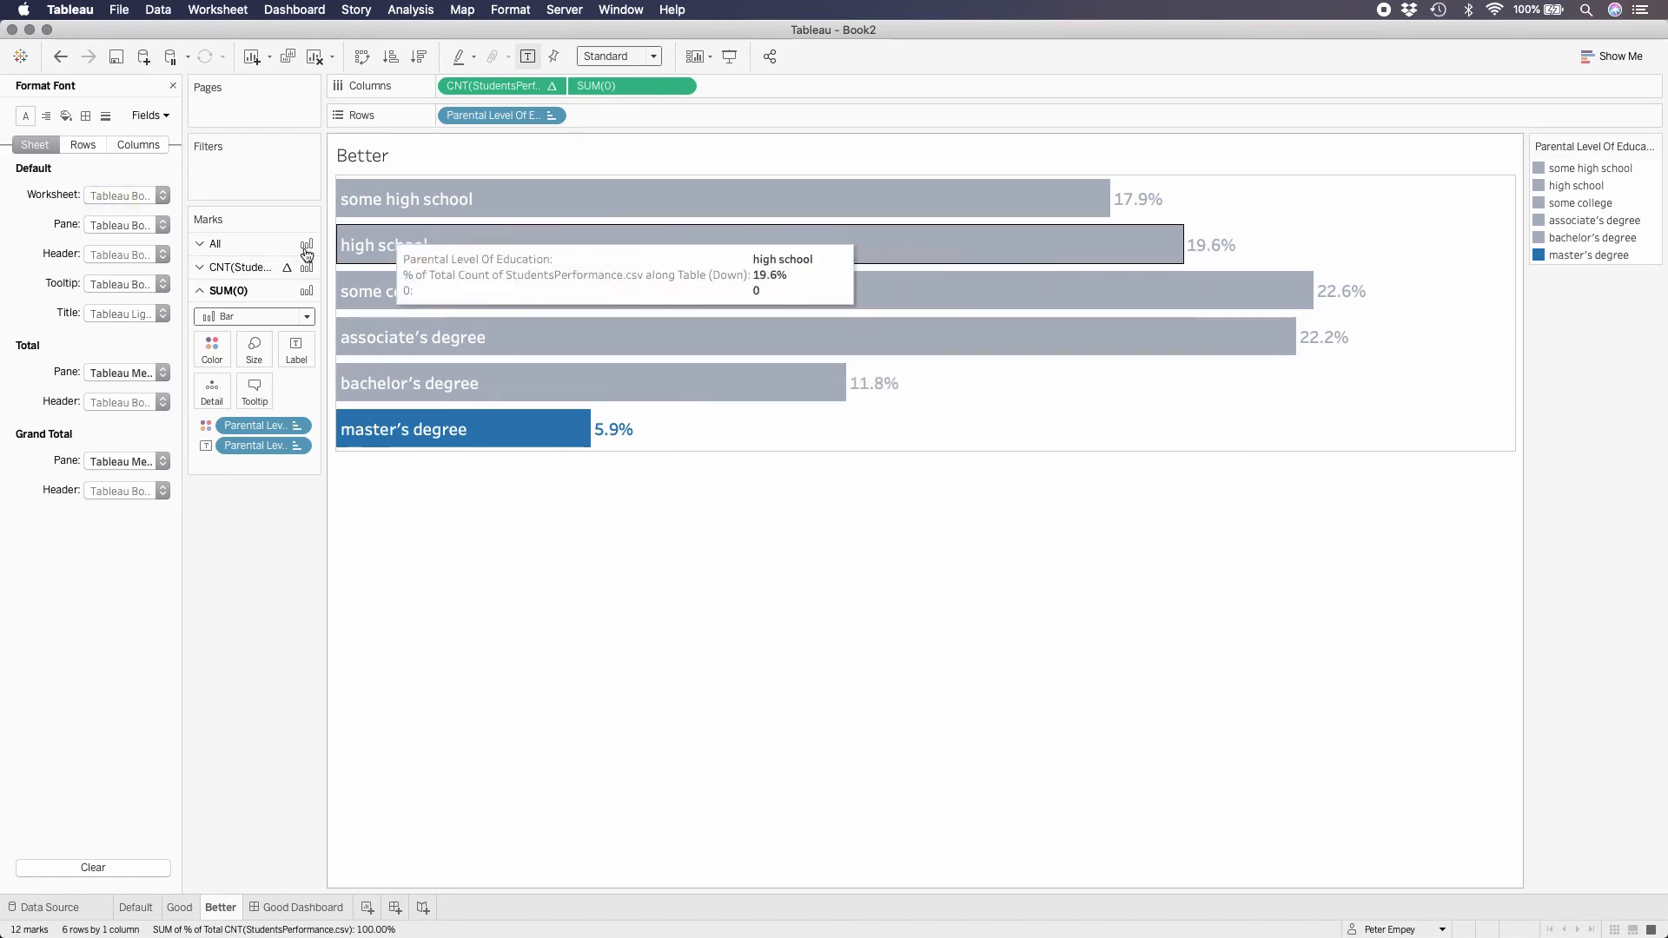
{"action": "left_click", "coordinate": [105, 116]}
{"action": "left_click", "coordinate": [89, 146]}
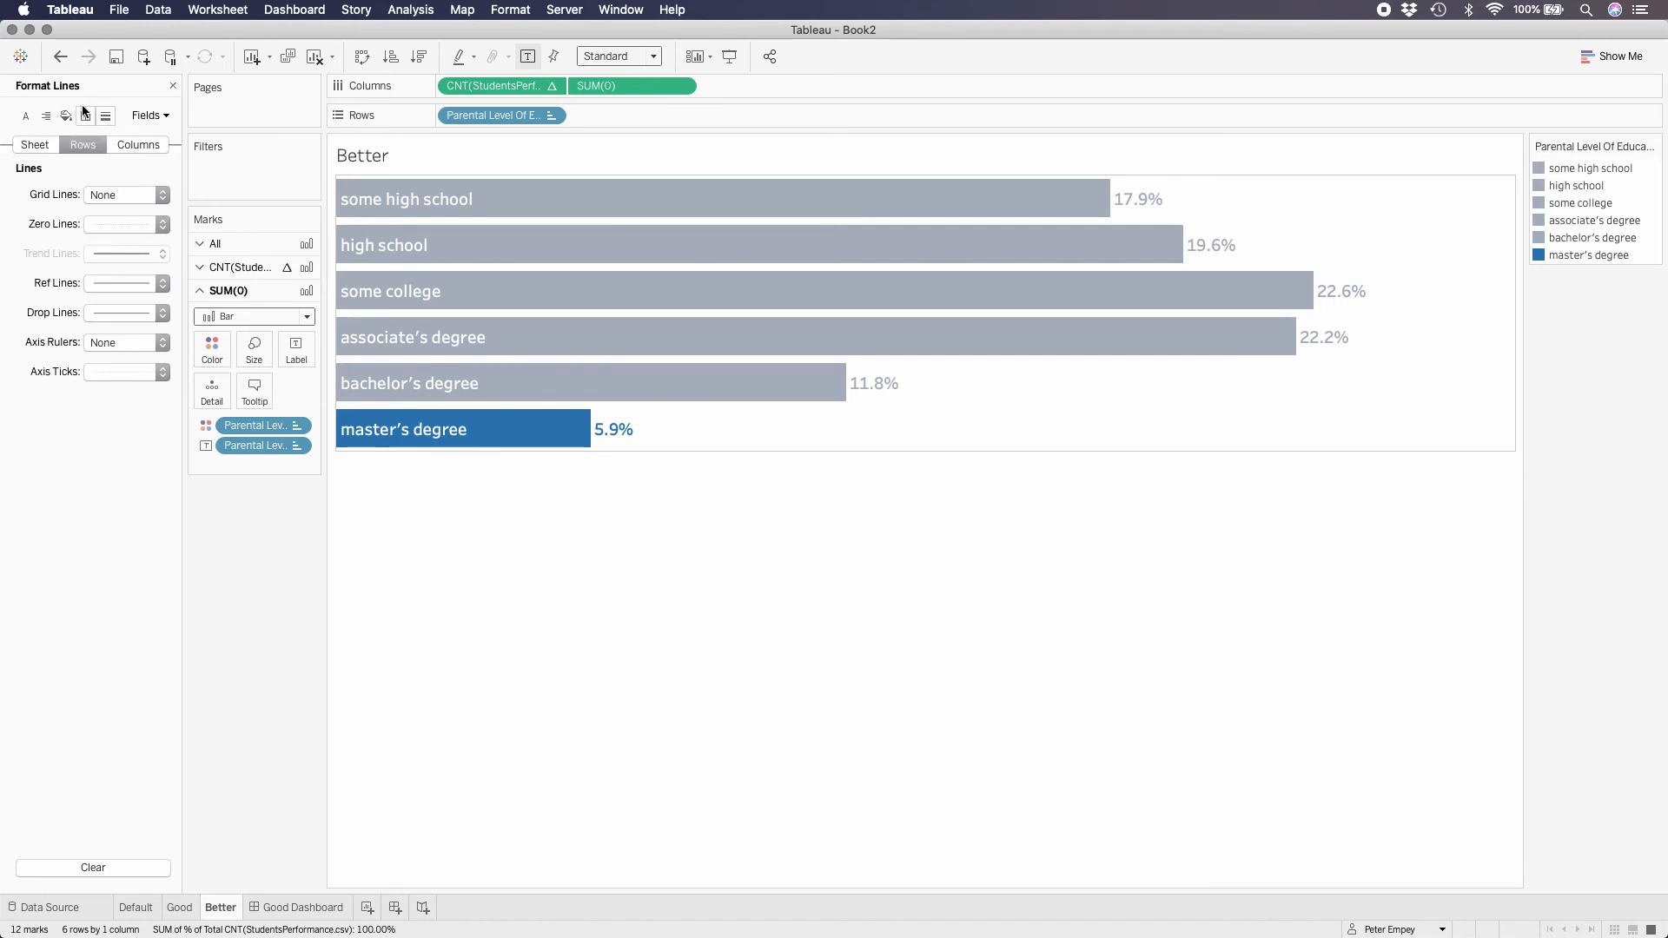
{"action": "left_click", "coordinate": [85, 115]}
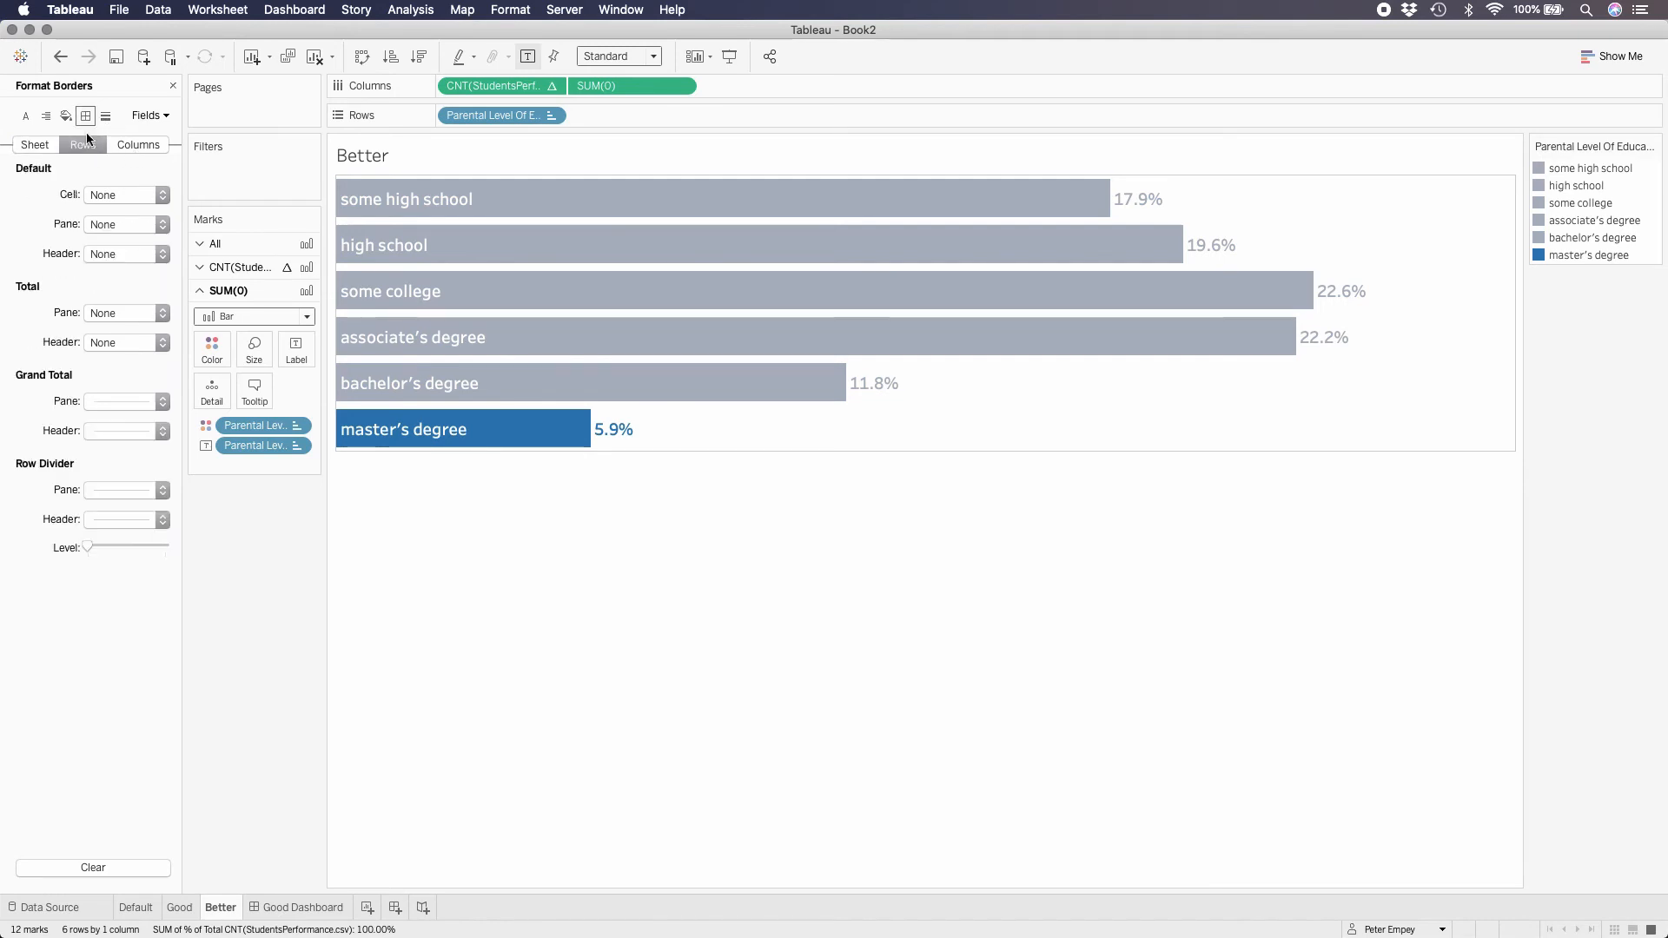
{"action": "left_click", "coordinate": [162, 491]}
{"action": "left_click", "coordinate": [151, 516]}
Step: Set the column divider's pane border to None on the Better worksheet
{"action": "left_click", "coordinate": [138, 144]}
{"action": "left_click", "coordinate": [163, 490]}
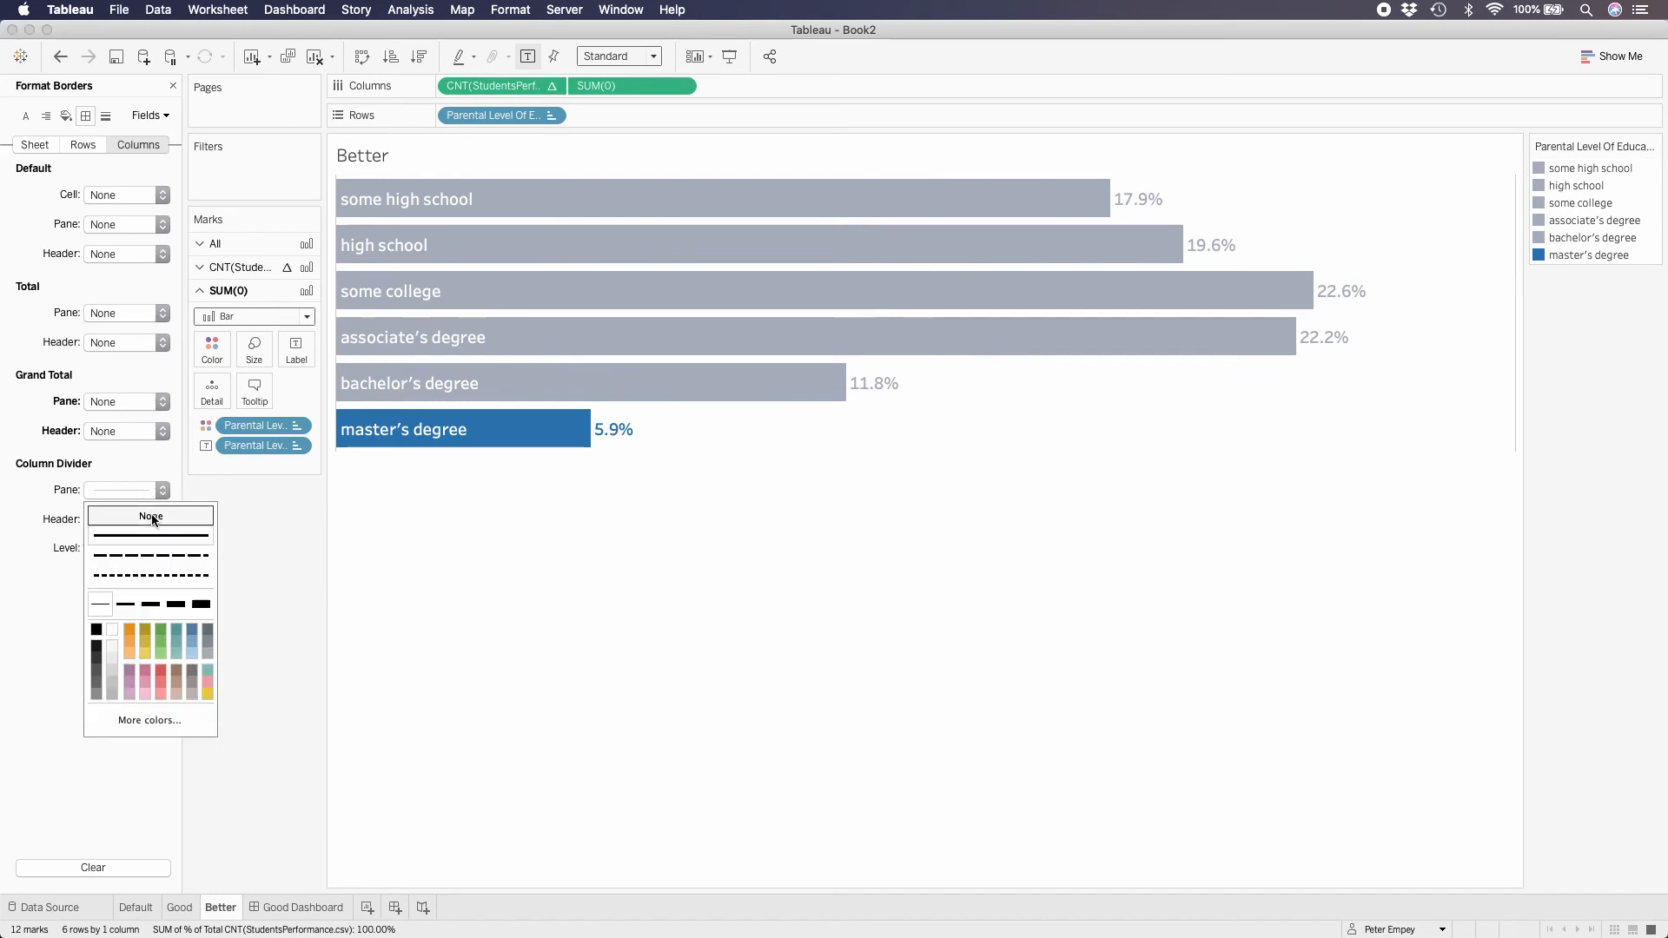
{"action": "left_click", "coordinate": [153, 514]}
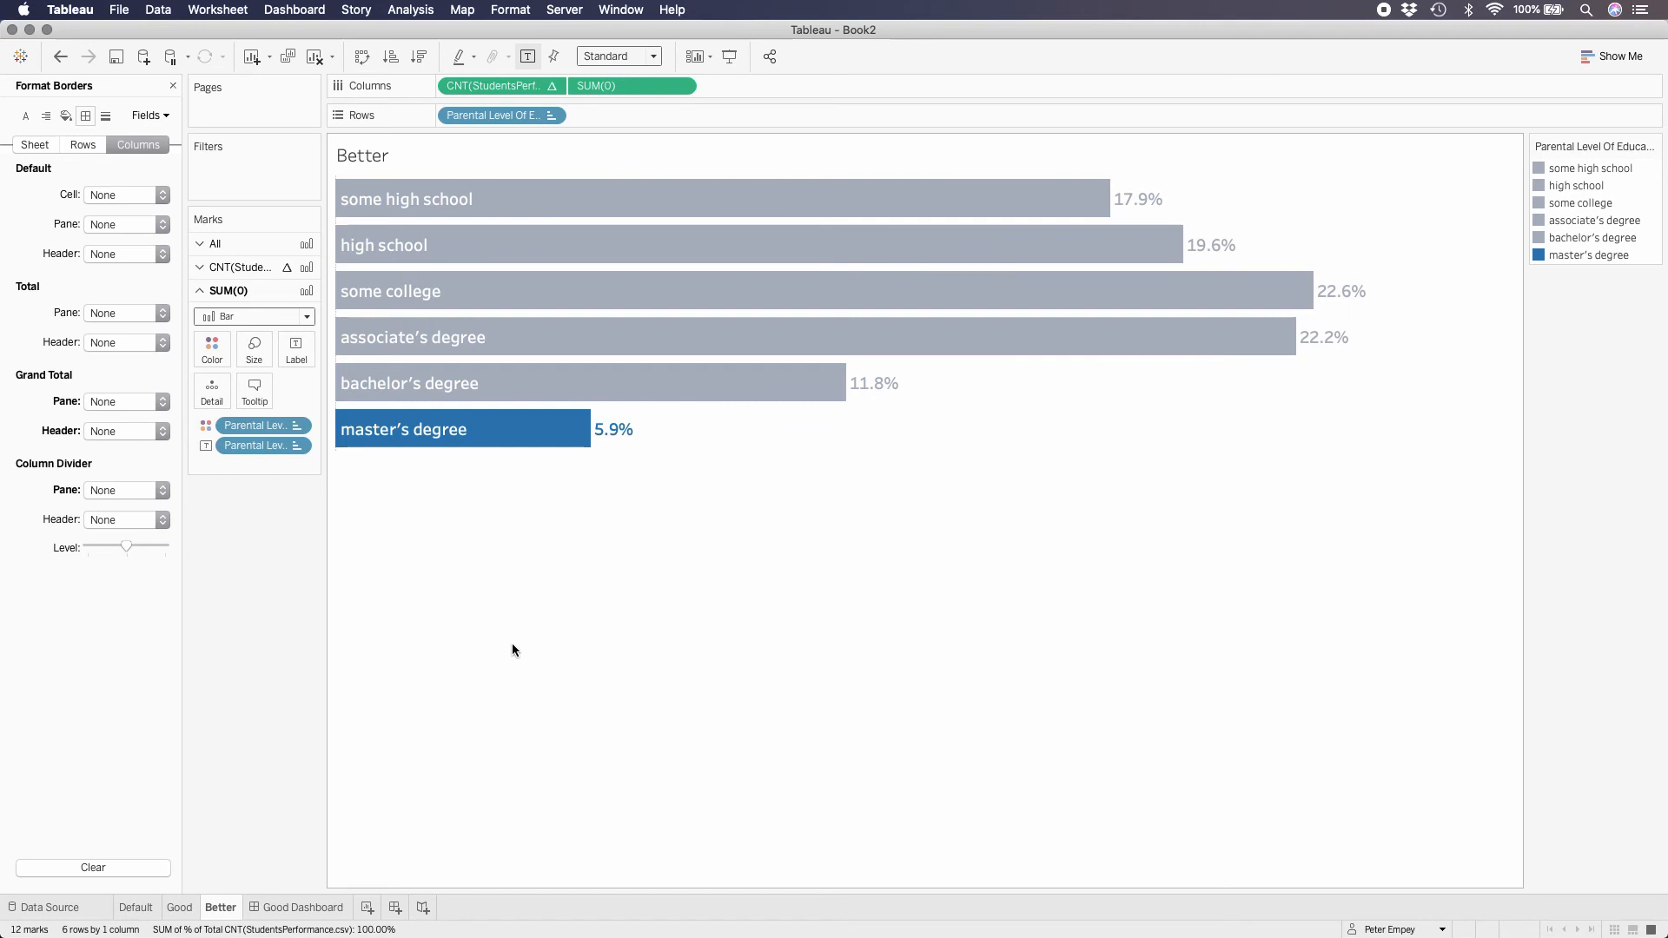
Step: Duplicate the Good Dashboard
{"action": "left_click", "coordinate": [276, 908]}
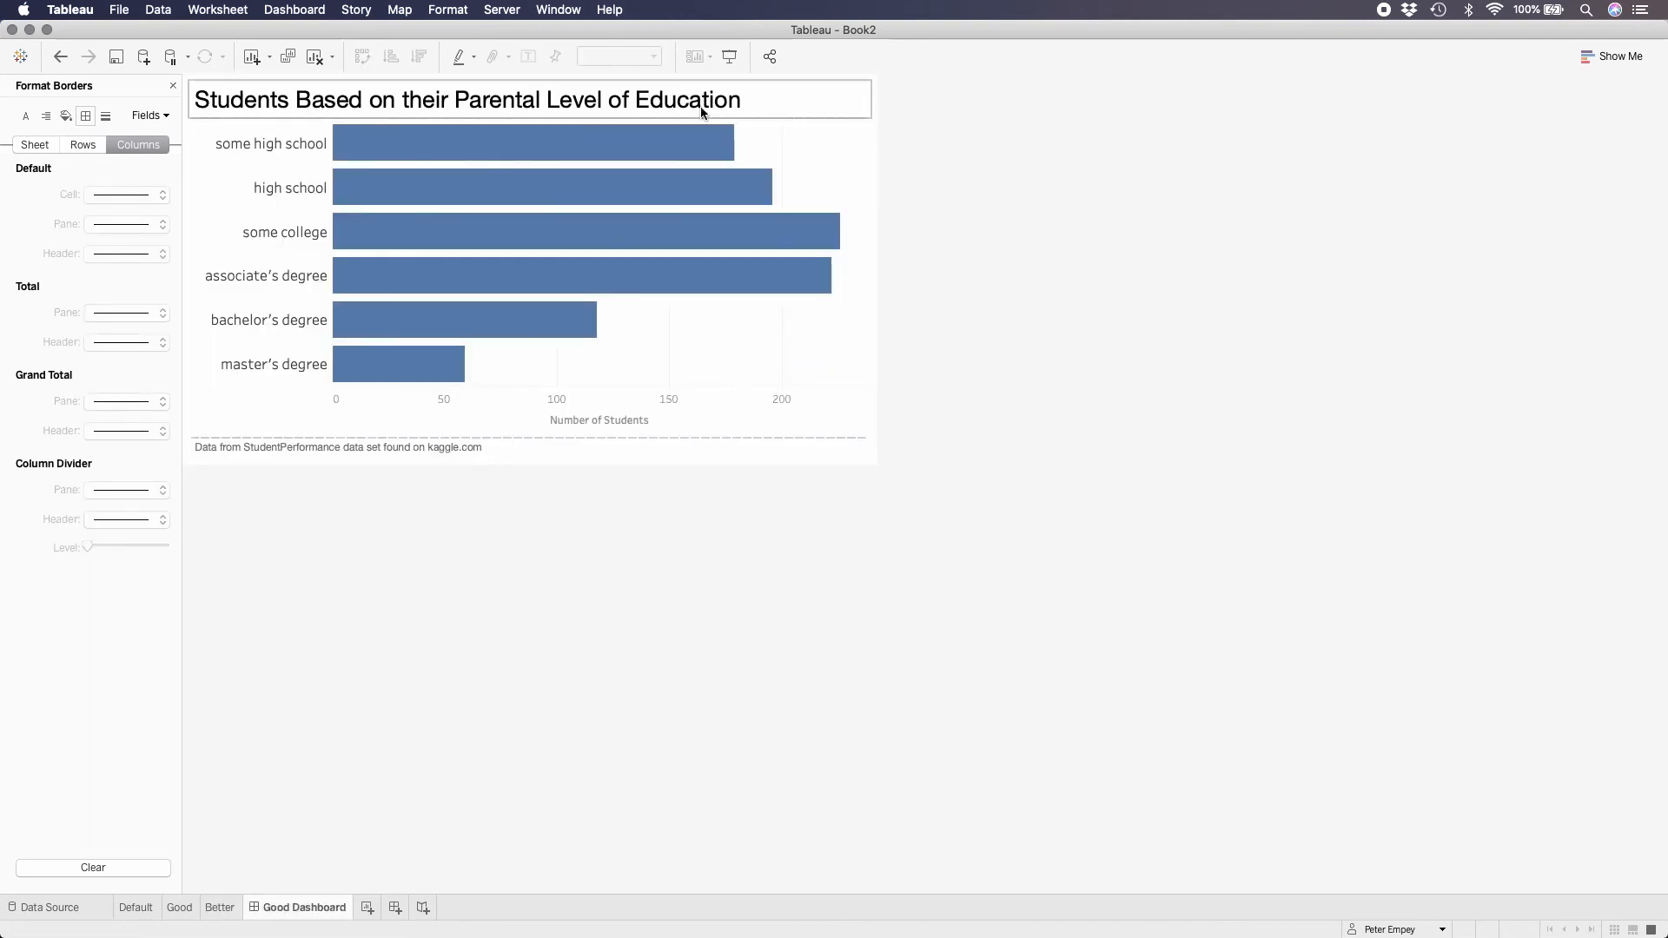
{"action": "right_click", "coordinate": [299, 909]}
{"action": "left_click", "coordinate": [383, 747]}
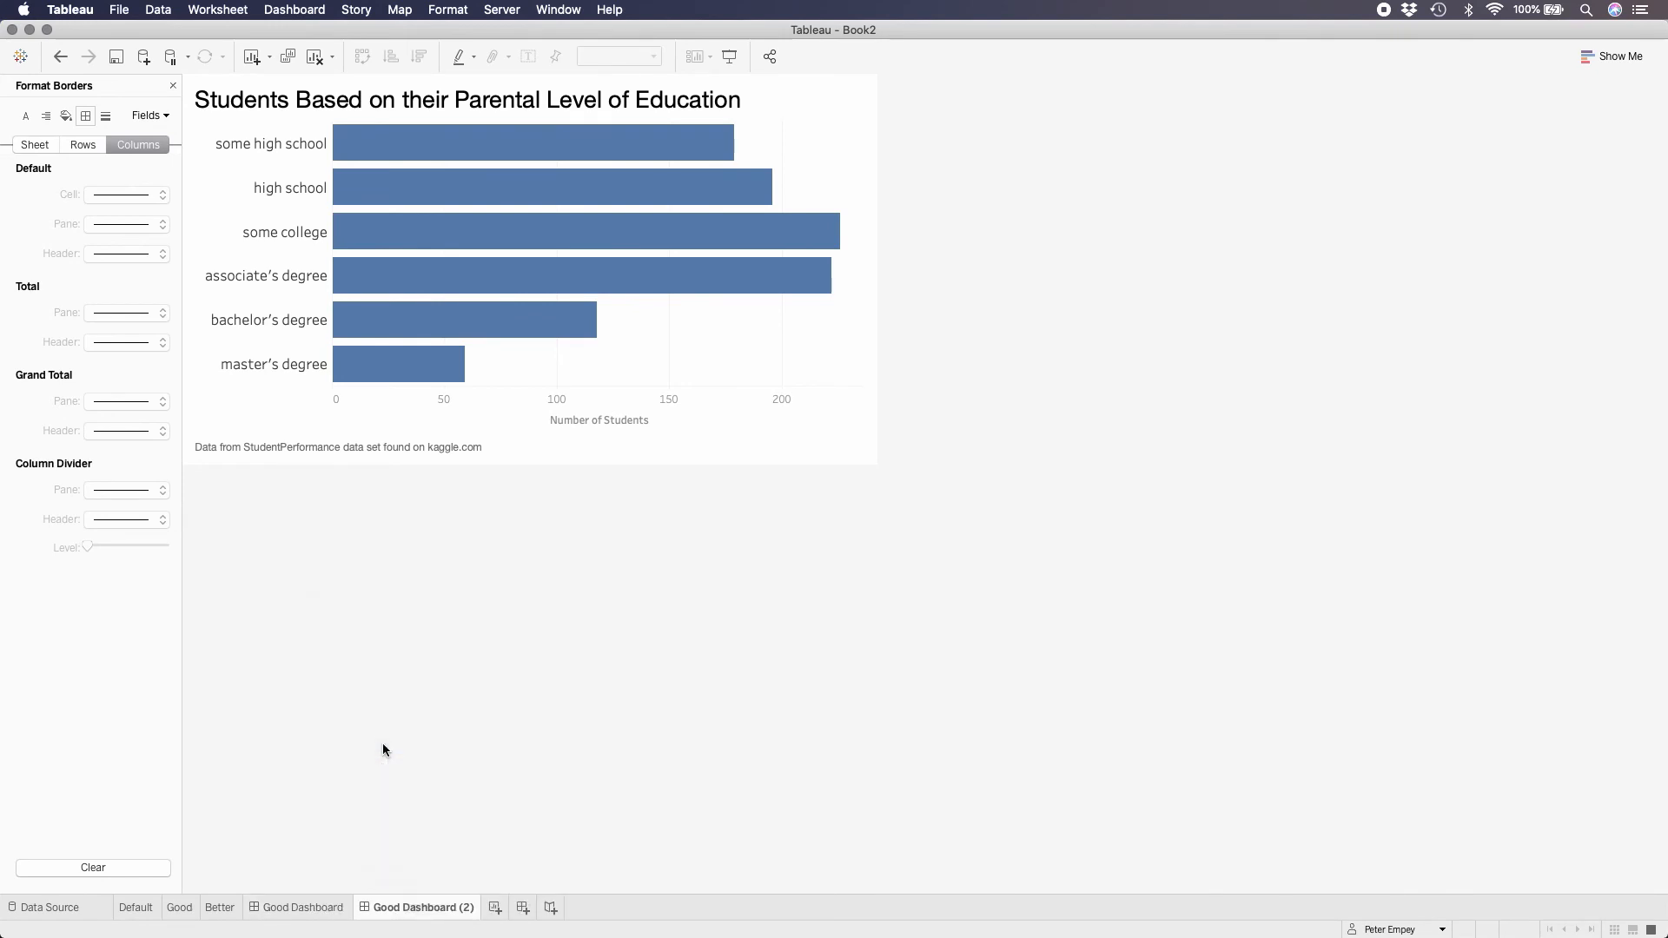
Step: Swap the Good chart for the Better sheet in the duplicated dashboard
{"action": "left_click", "coordinate": [603, 373]}
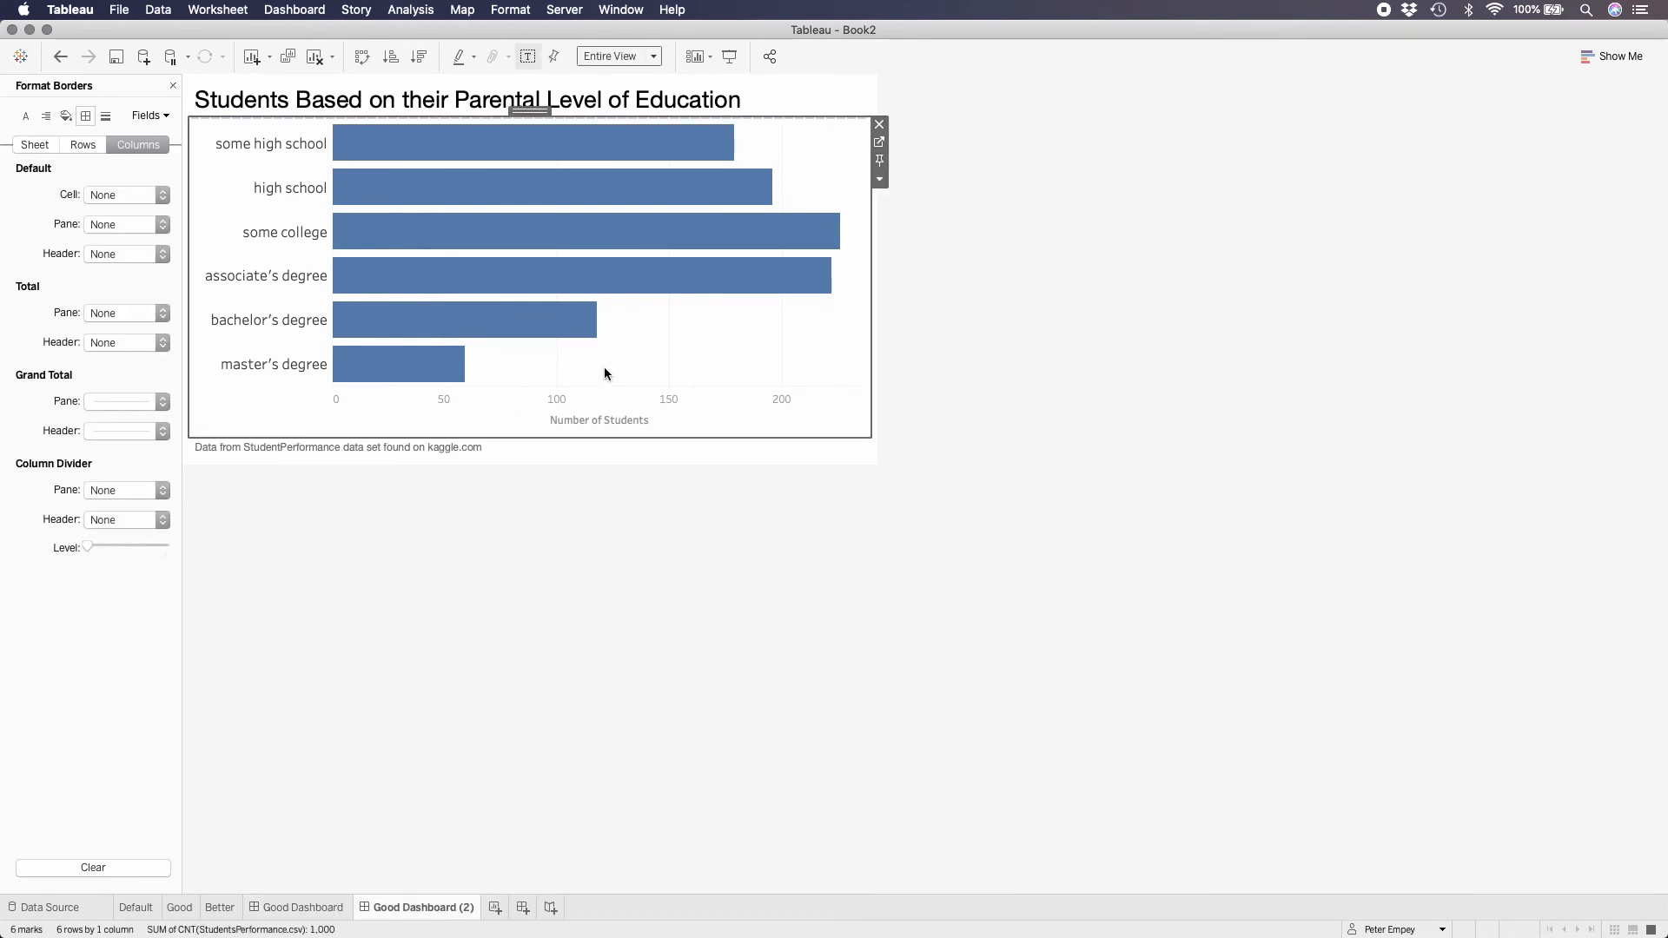
{"action": "left_click", "coordinate": [172, 85]}
{"action": "mouse_move", "coordinate": [99, 324]}
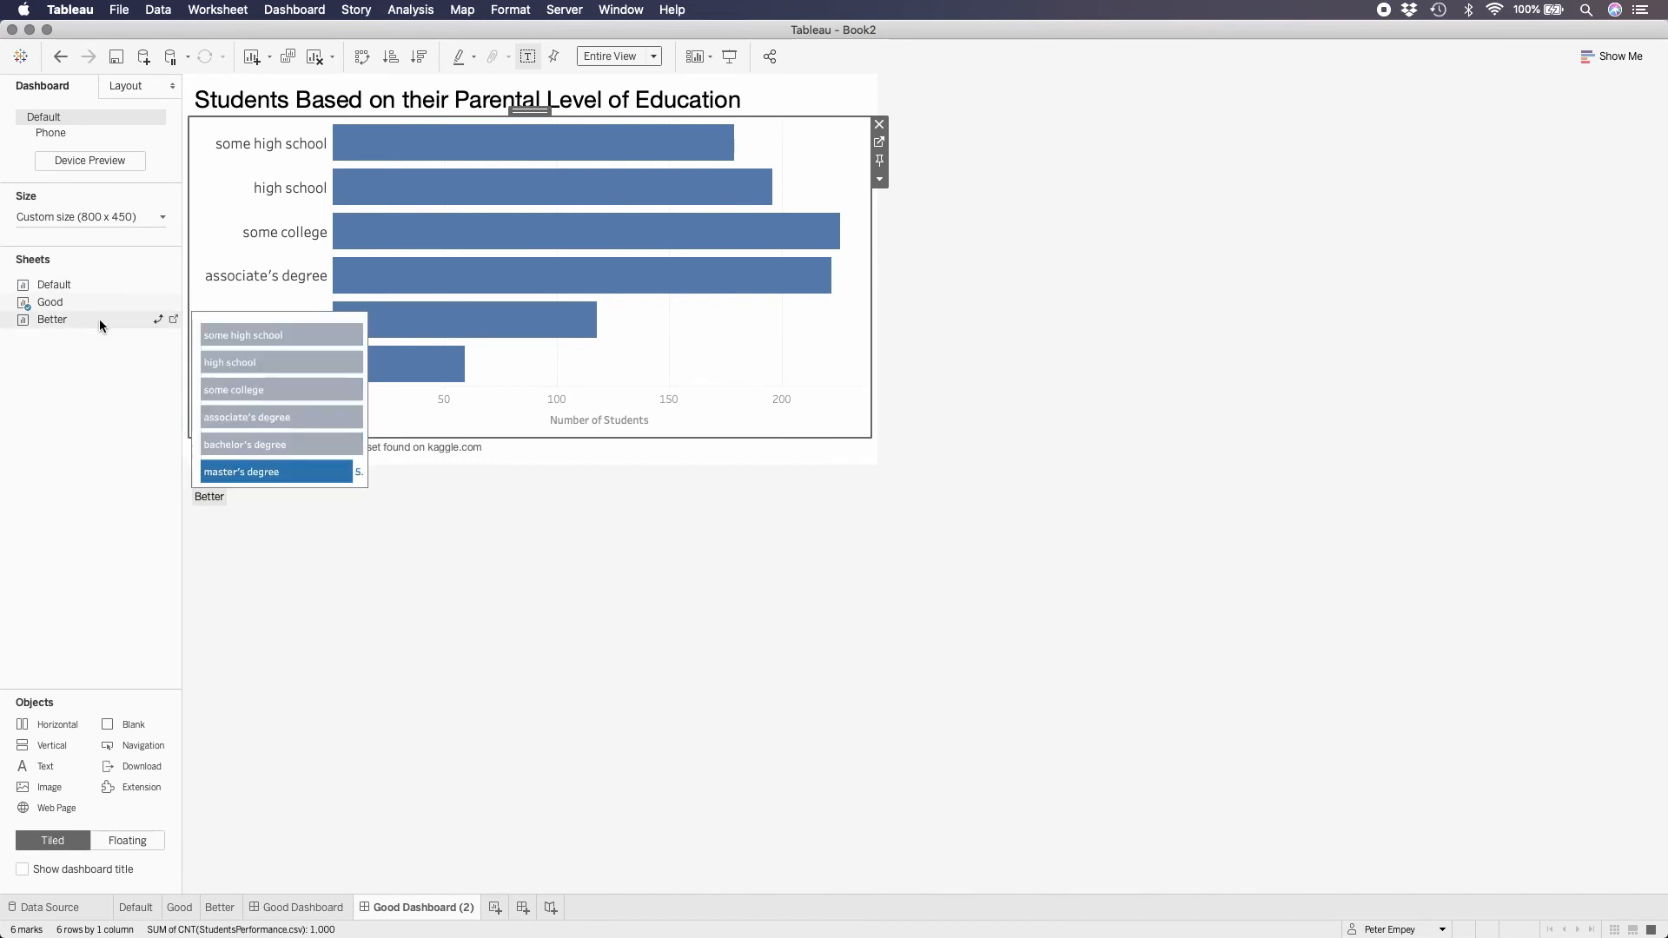
{"action": "left_click", "coordinate": [154, 320]}
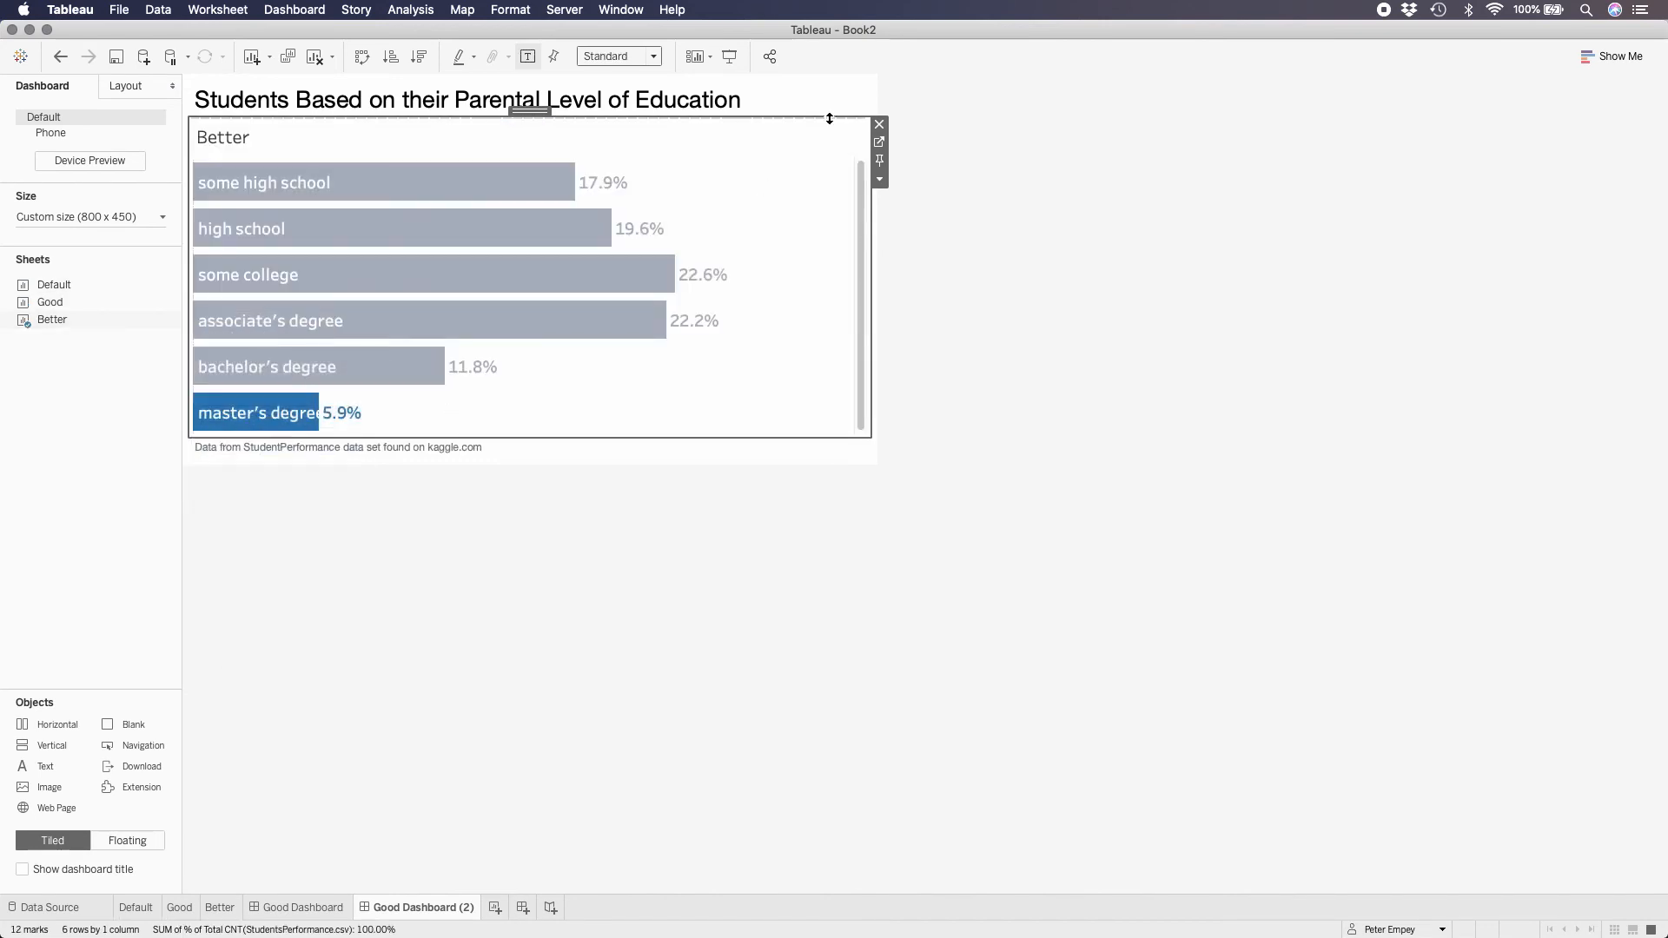
Step: Hide the Better chart's title in the dashboard and fit the chart to Entire View
{"action": "left_click", "coordinate": [880, 179]}
{"action": "left_click", "coordinate": [903, 262]}
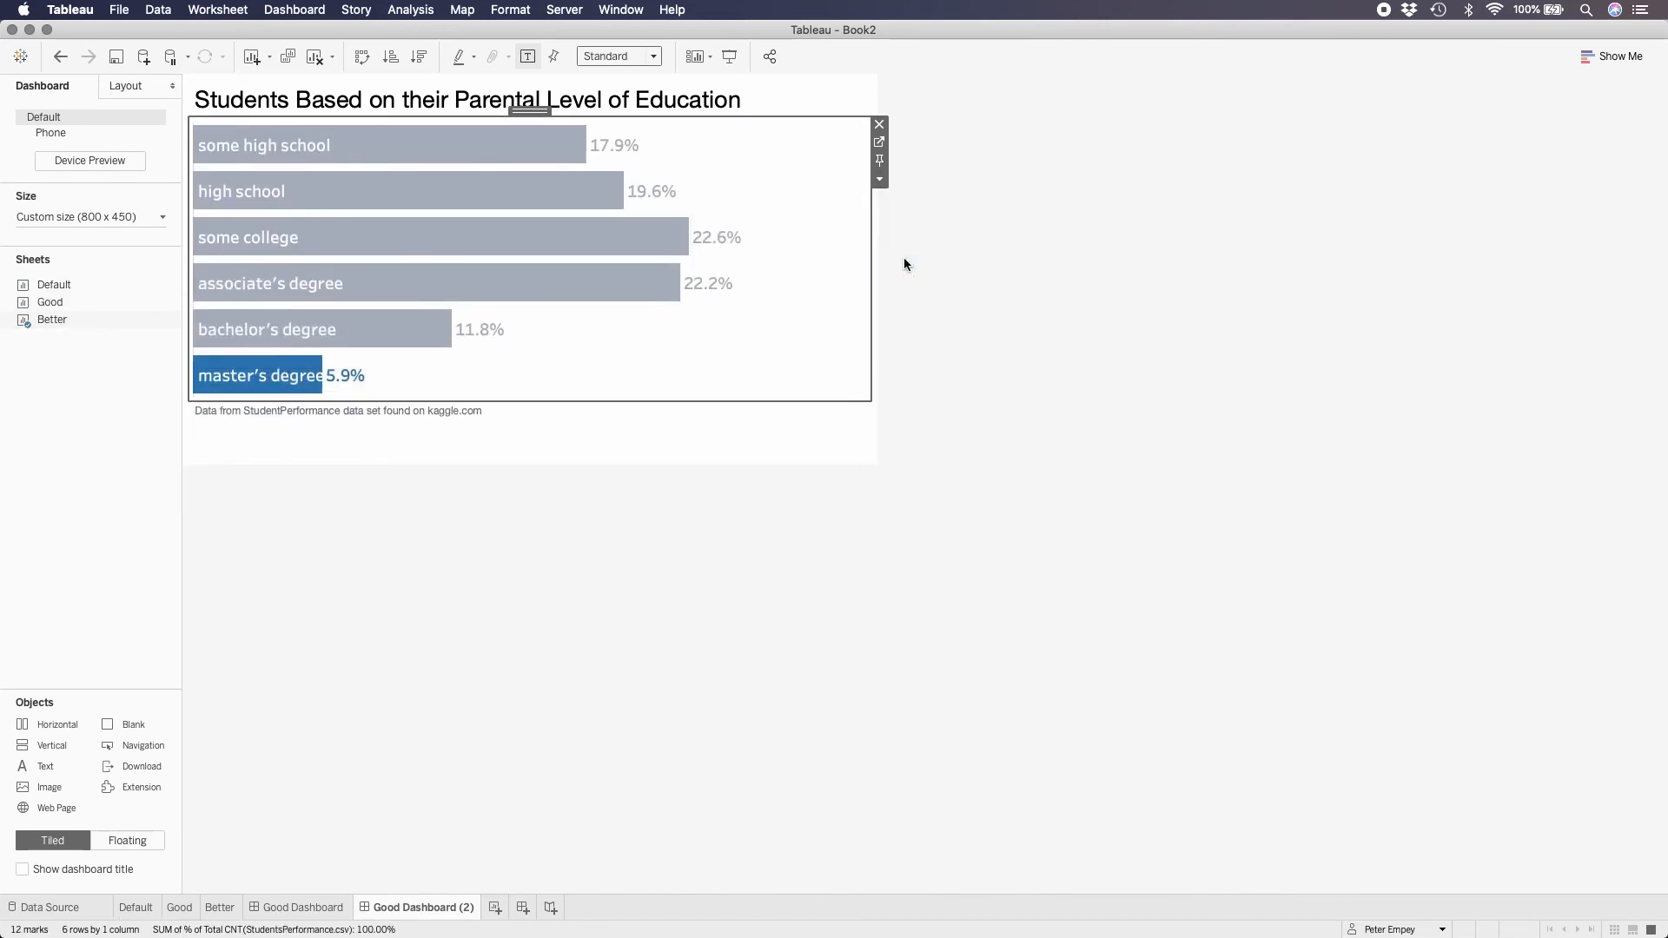
{"action": "left_click", "coordinate": [646, 55]}
{"action": "left_click", "coordinate": [624, 109]}
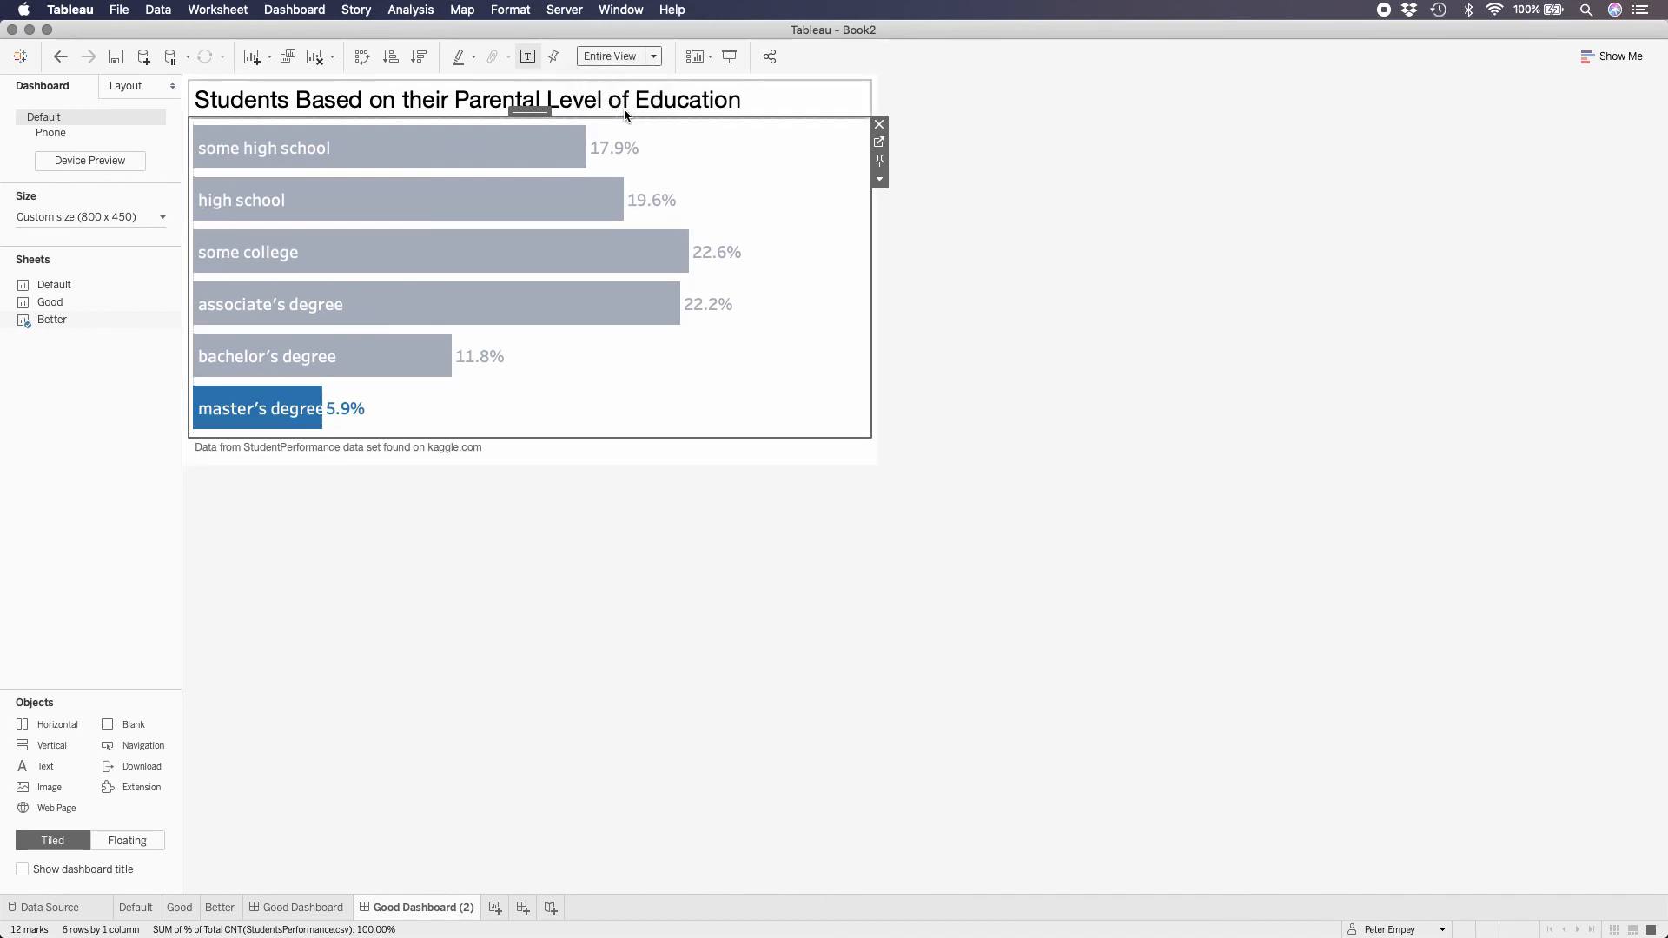
{"action": "left_click", "coordinate": [1001, 399]}
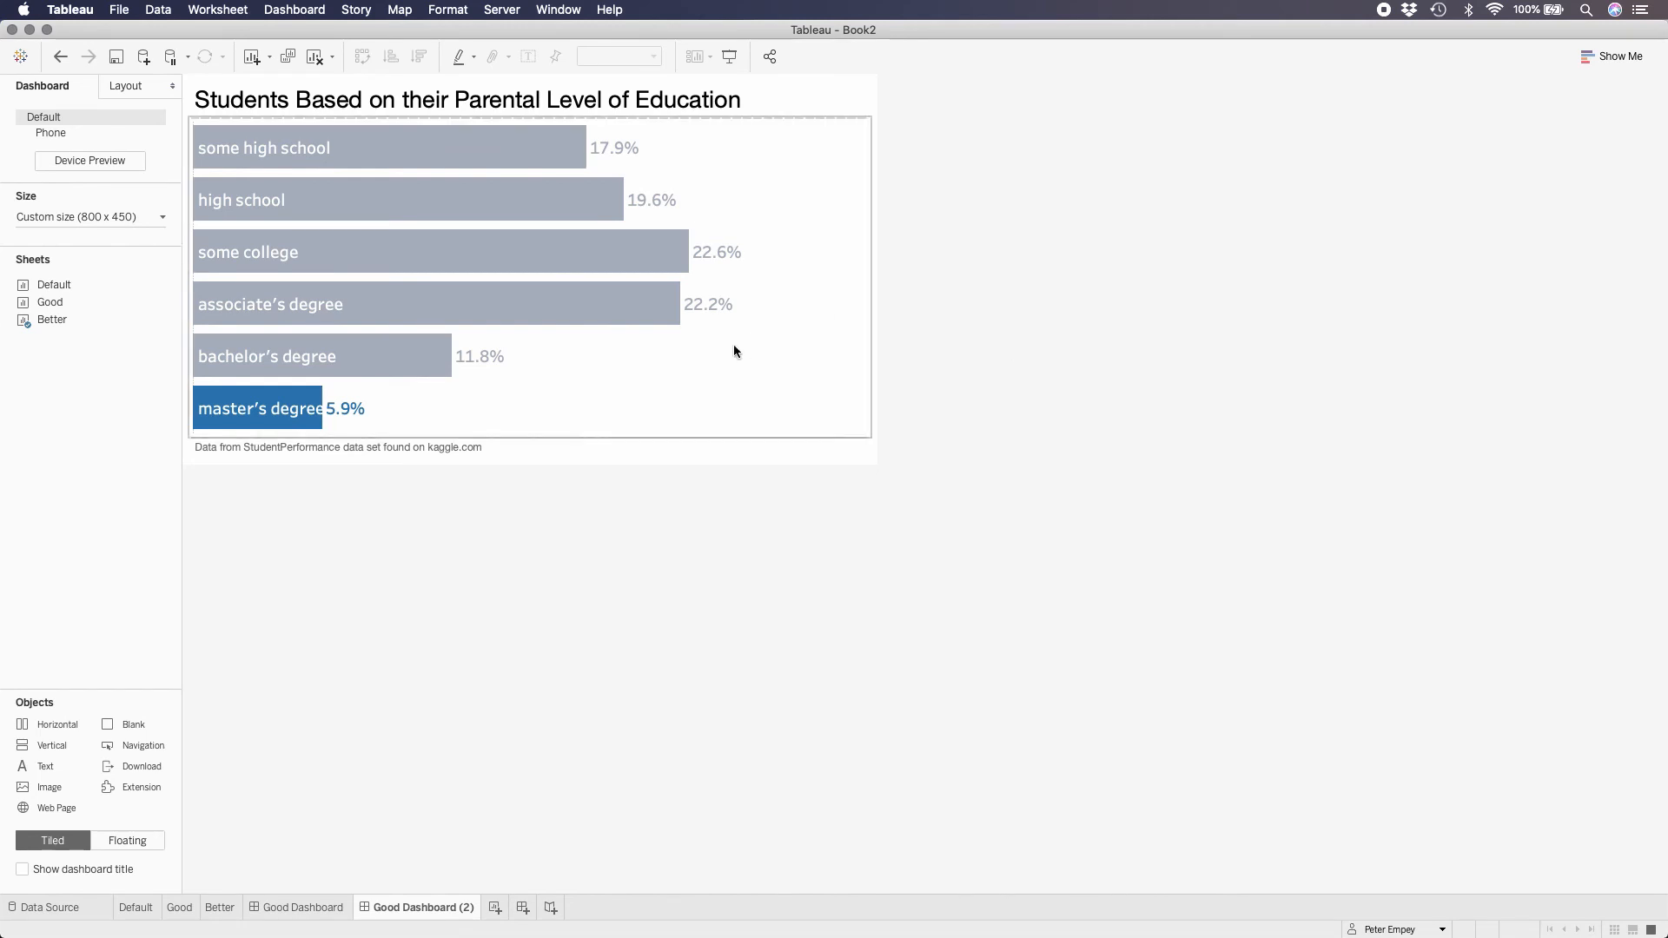
{"action": "left_click", "coordinate": [688, 362]}
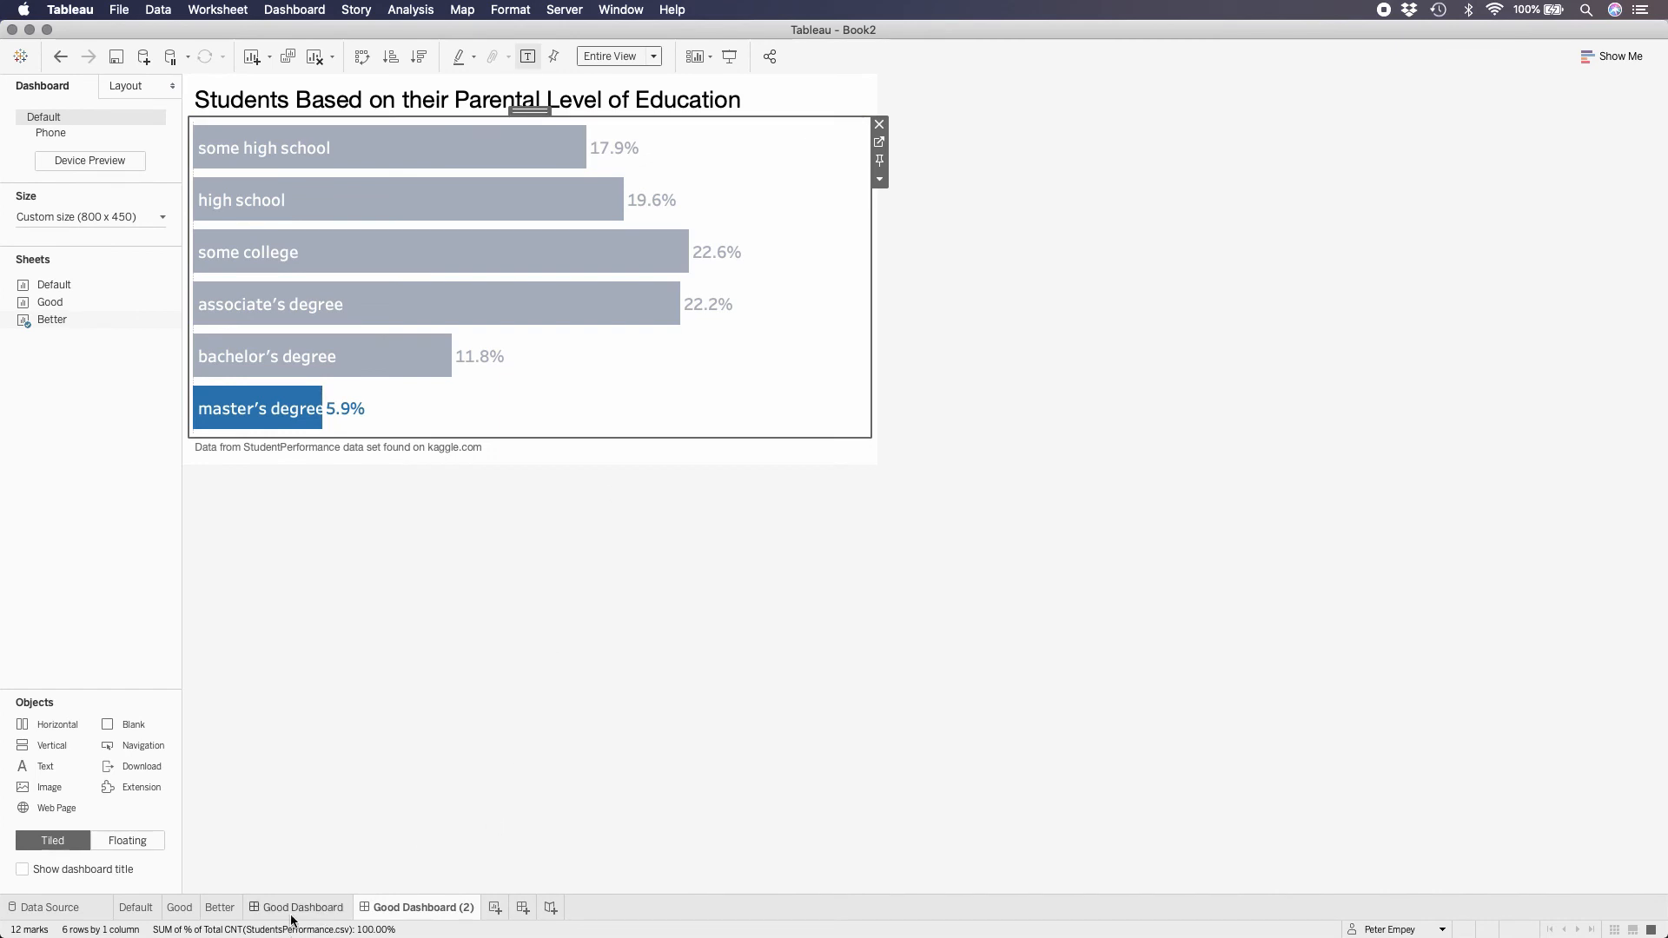
Step: Show the header of the student count percentage axis on the Better worksheet
{"action": "left_click", "coordinate": [219, 908]}
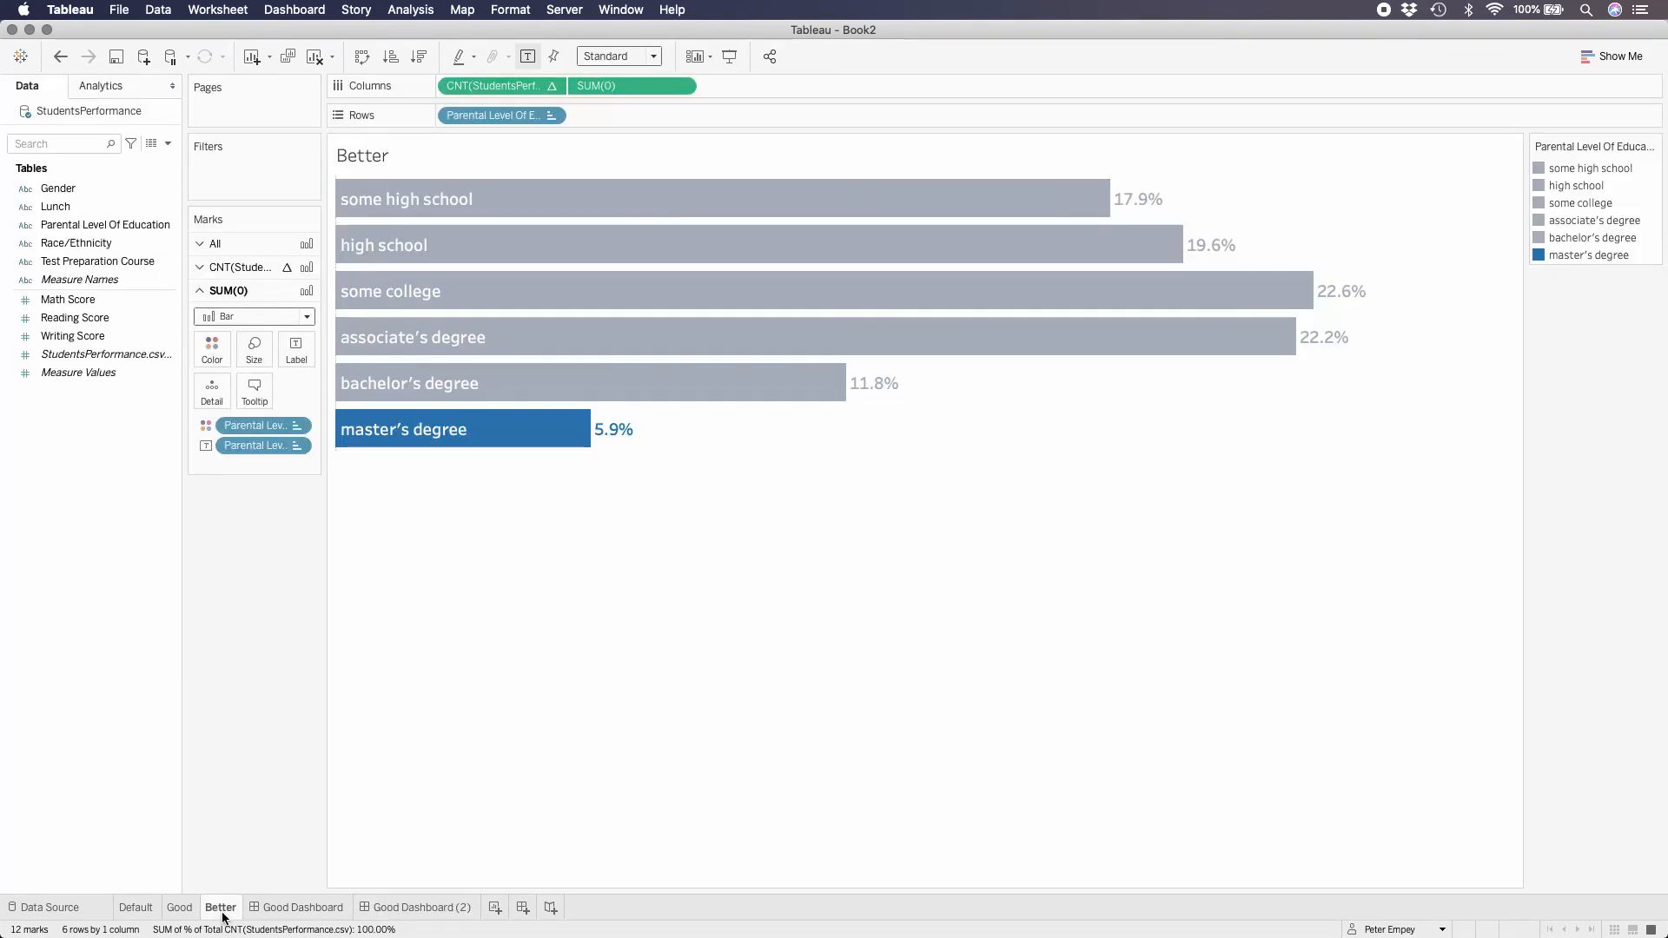
{"action": "left_click", "coordinate": [552, 86]}
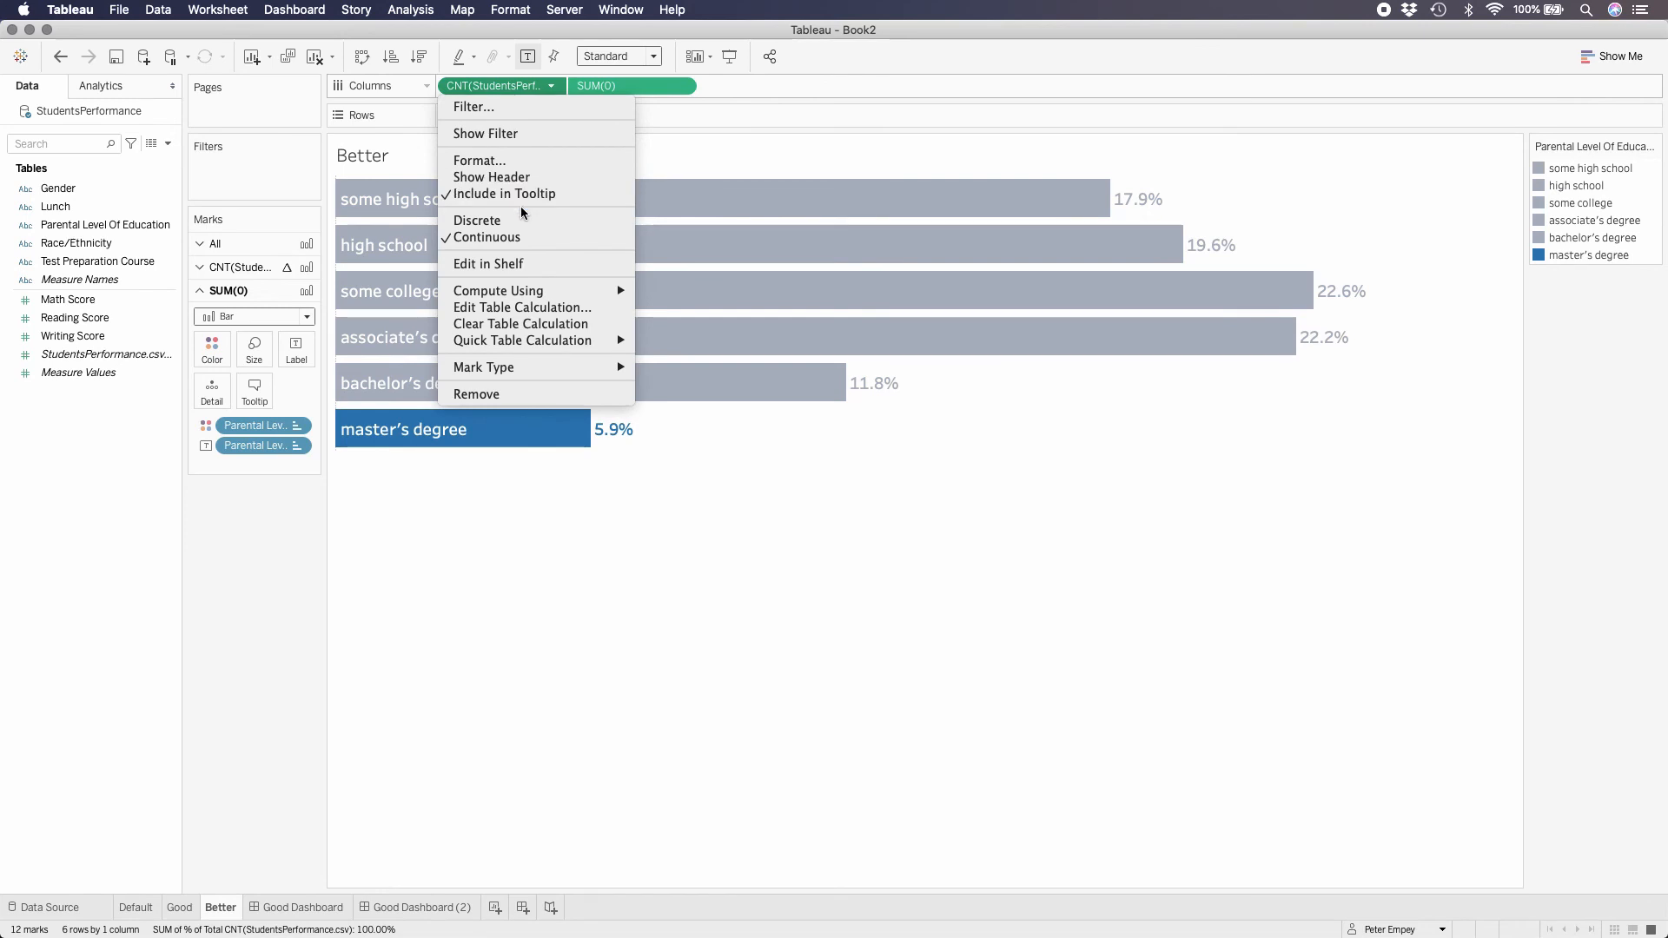
{"action": "left_click", "coordinate": [514, 178]}
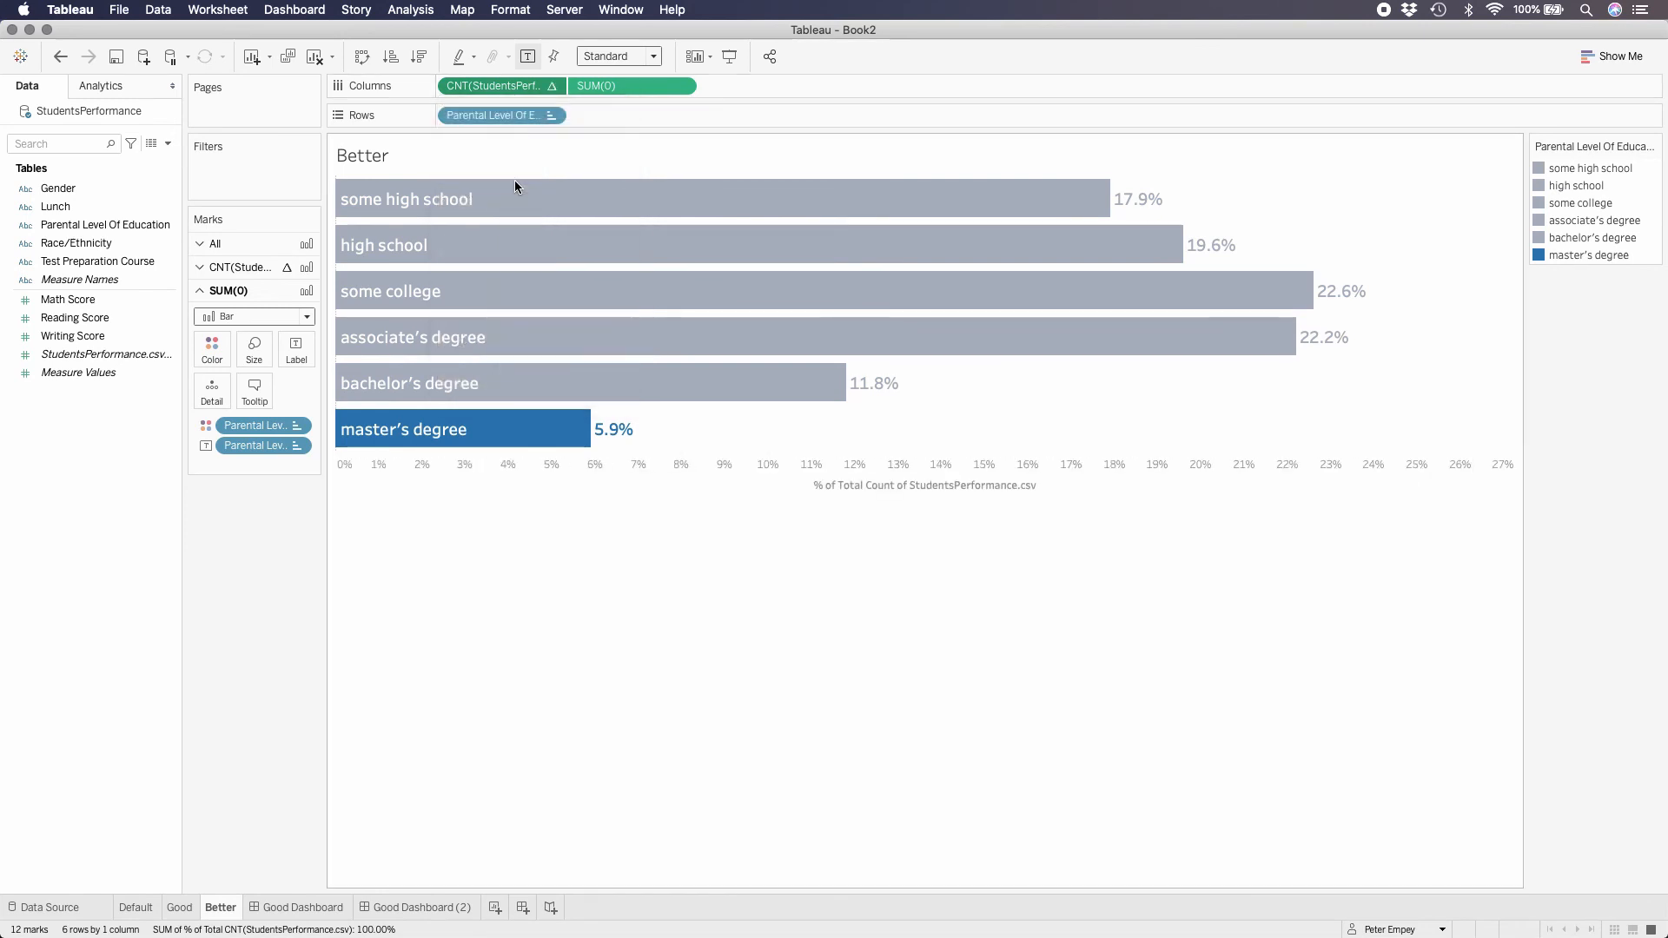
Step: Fix the percentage axis range on the Better worksheet from 0 to .25
{"action": "right_click", "coordinate": [1187, 483]}
{"action": "left_click", "coordinate": [1207, 493]}
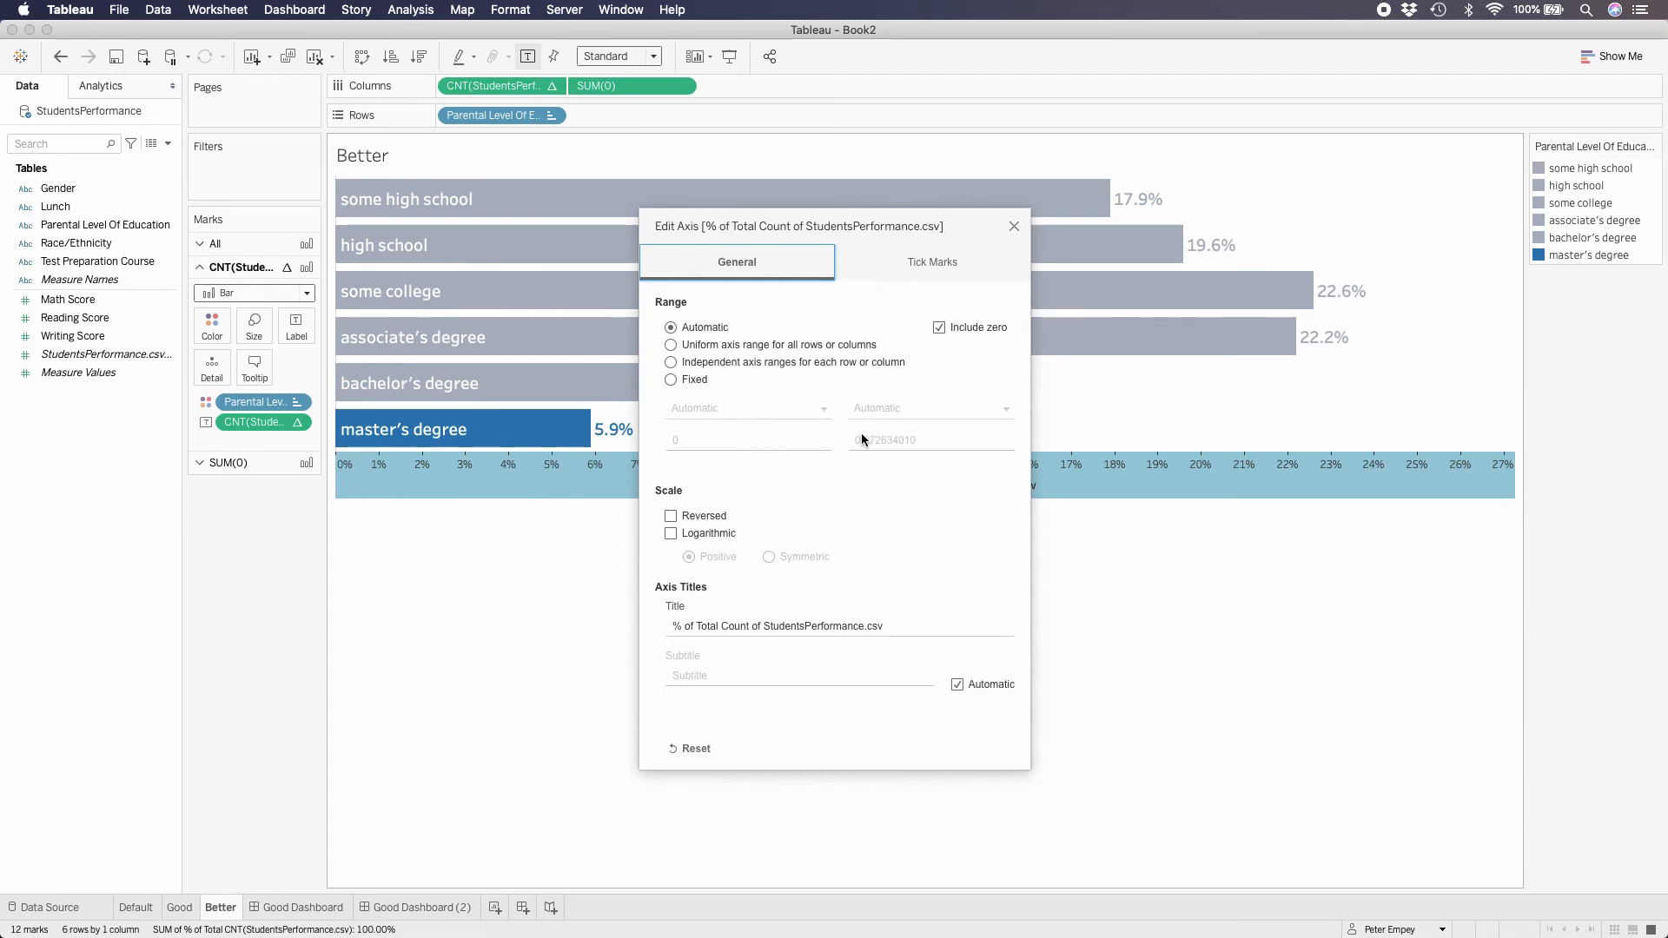
{"action": "left_click", "coordinate": [671, 380]}
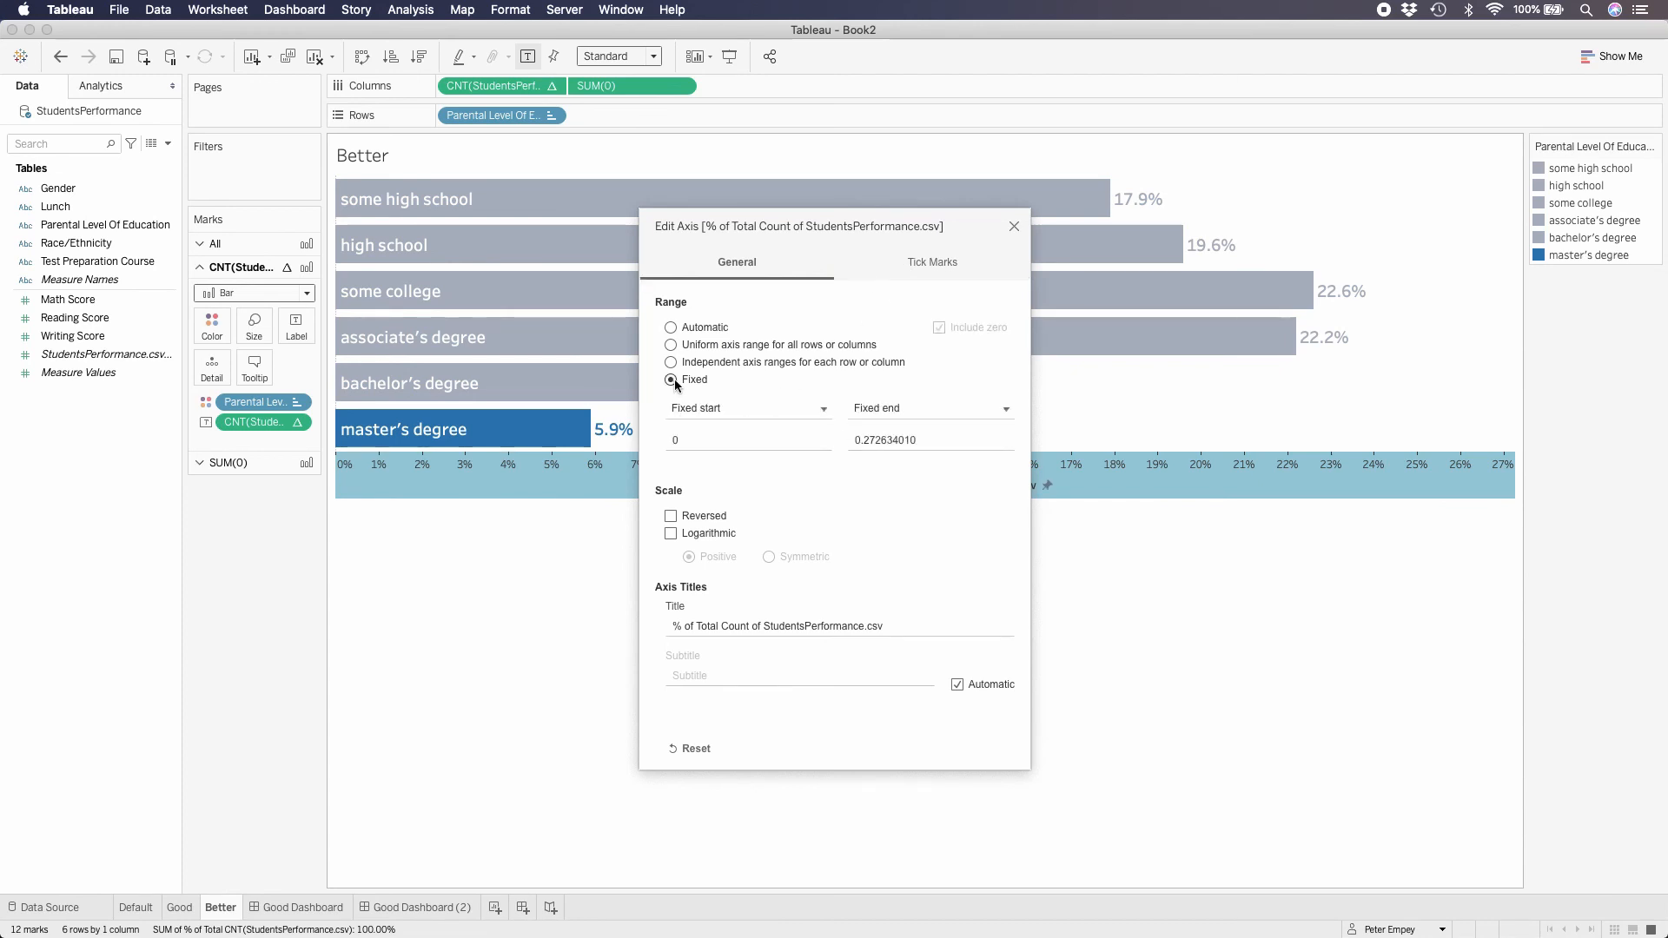
{"action": "left_click", "coordinate": [930, 442]}
{"action": "key", "text": "BackSpace"}
{"action": "type", "text": ".25"}
{"action": "left_click", "coordinate": [805, 441]}
{"action": "left_click", "coordinate": [815, 496]}
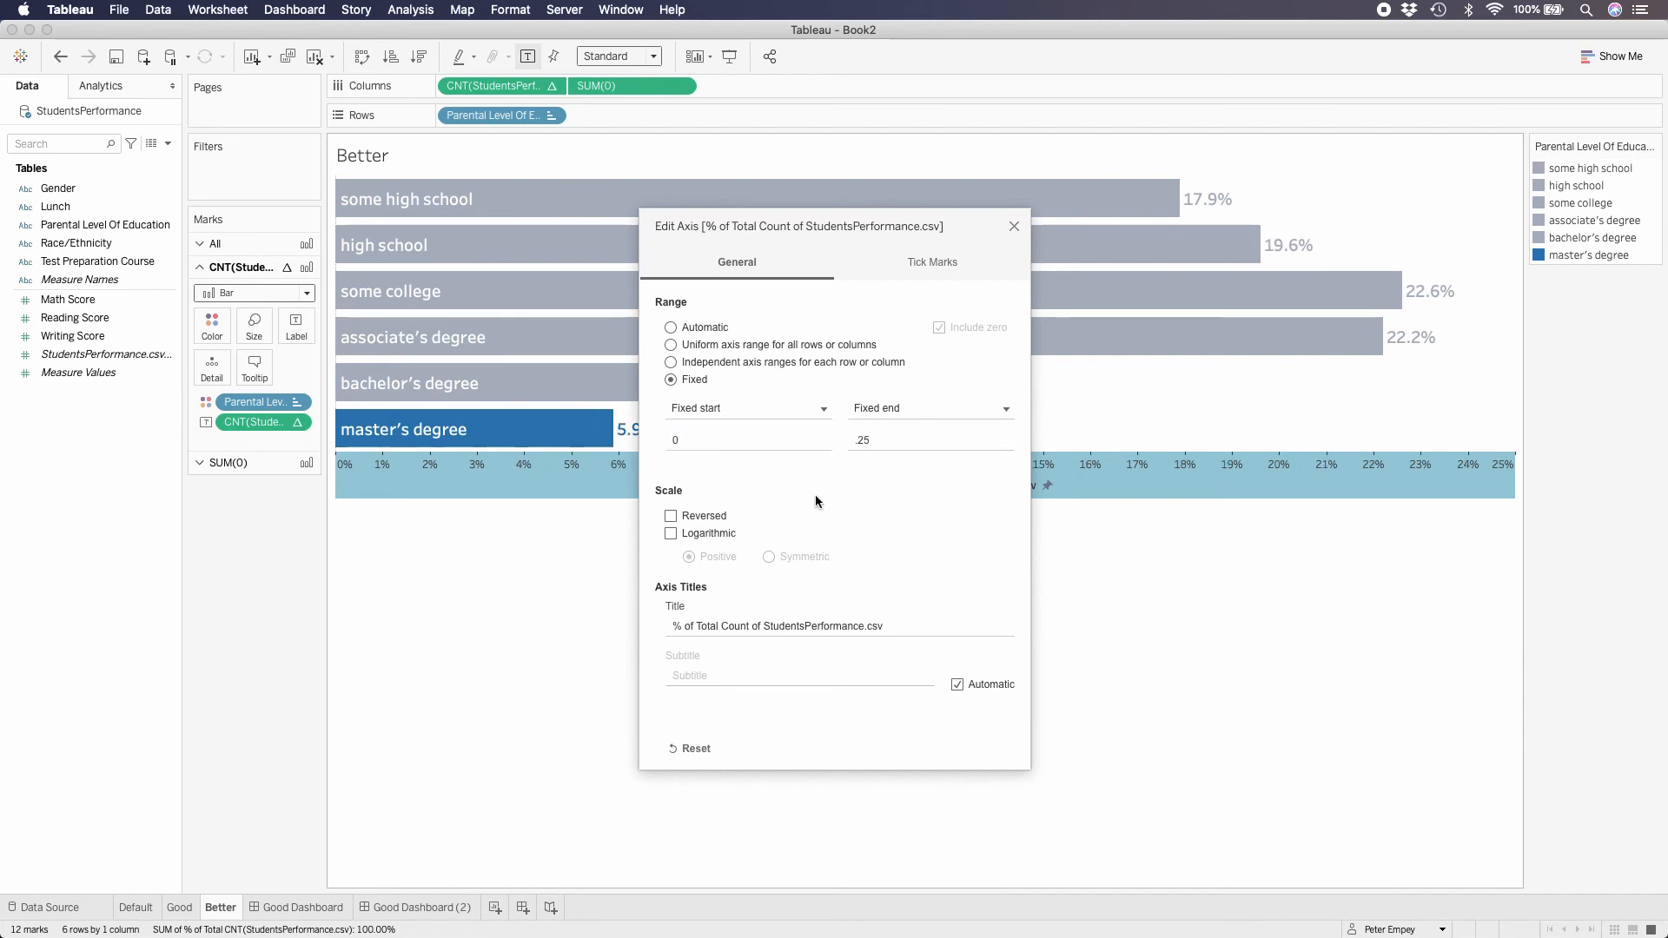
{"action": "left_click", "coordinate": [1014, 226]}
Step: Hide the percentage axis header of the Better chart in Good Dashboard (2)
{"action": "left_click", "coordinate": [432, 909]}
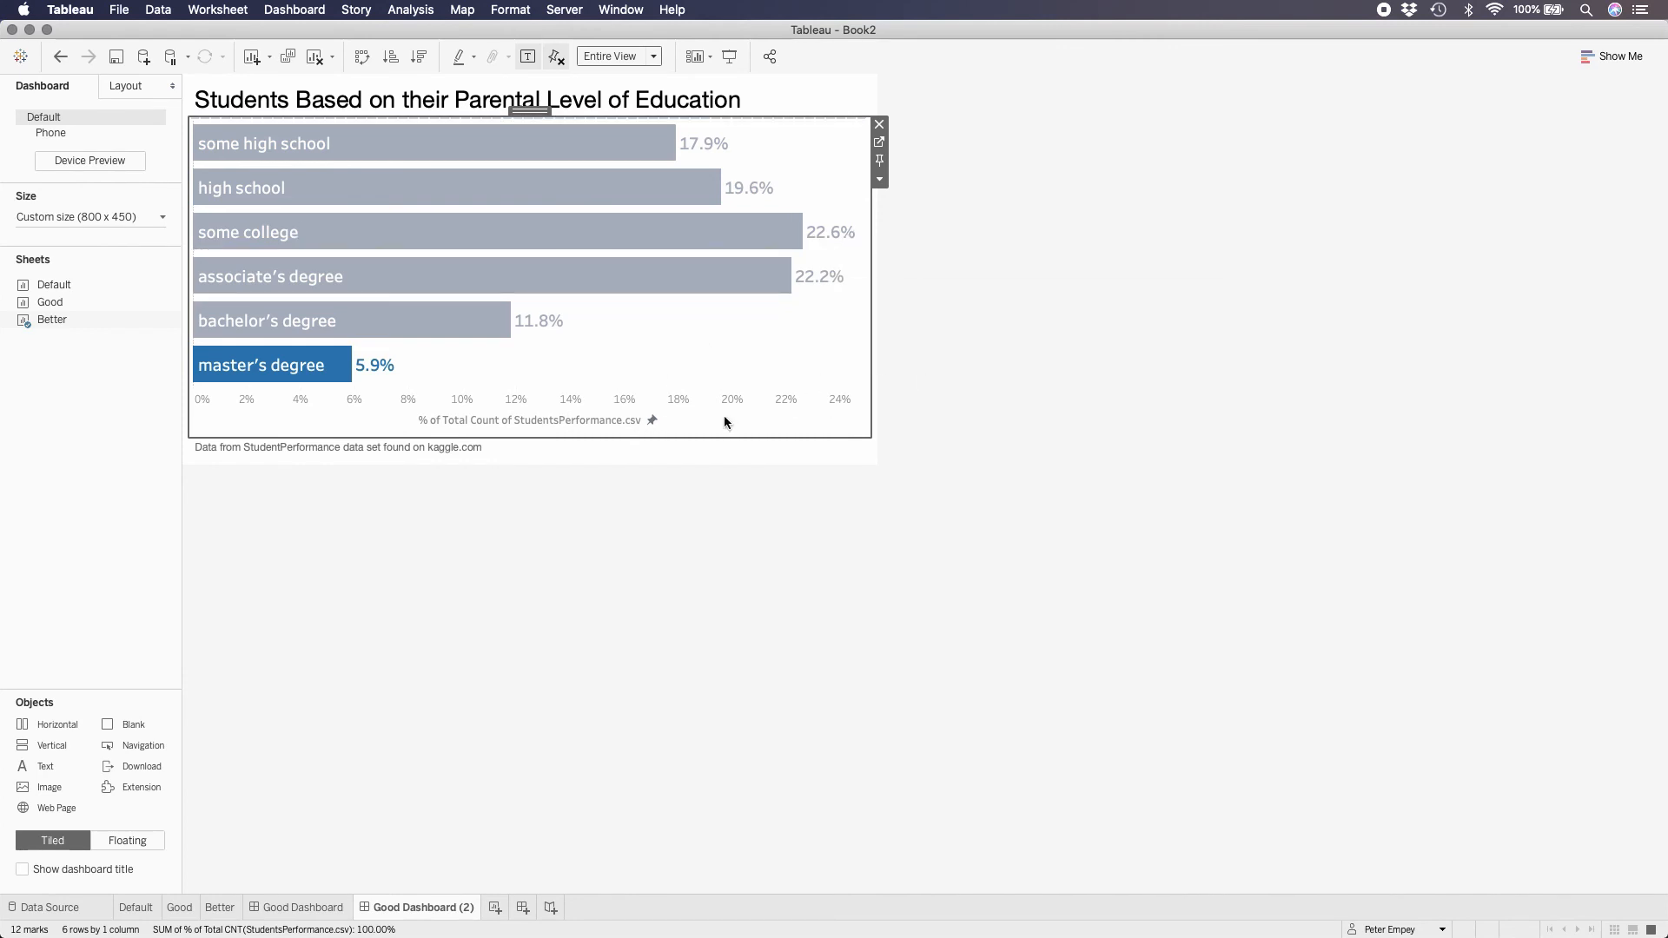
{"action": "right_click", "coordinate": [725, 420]}
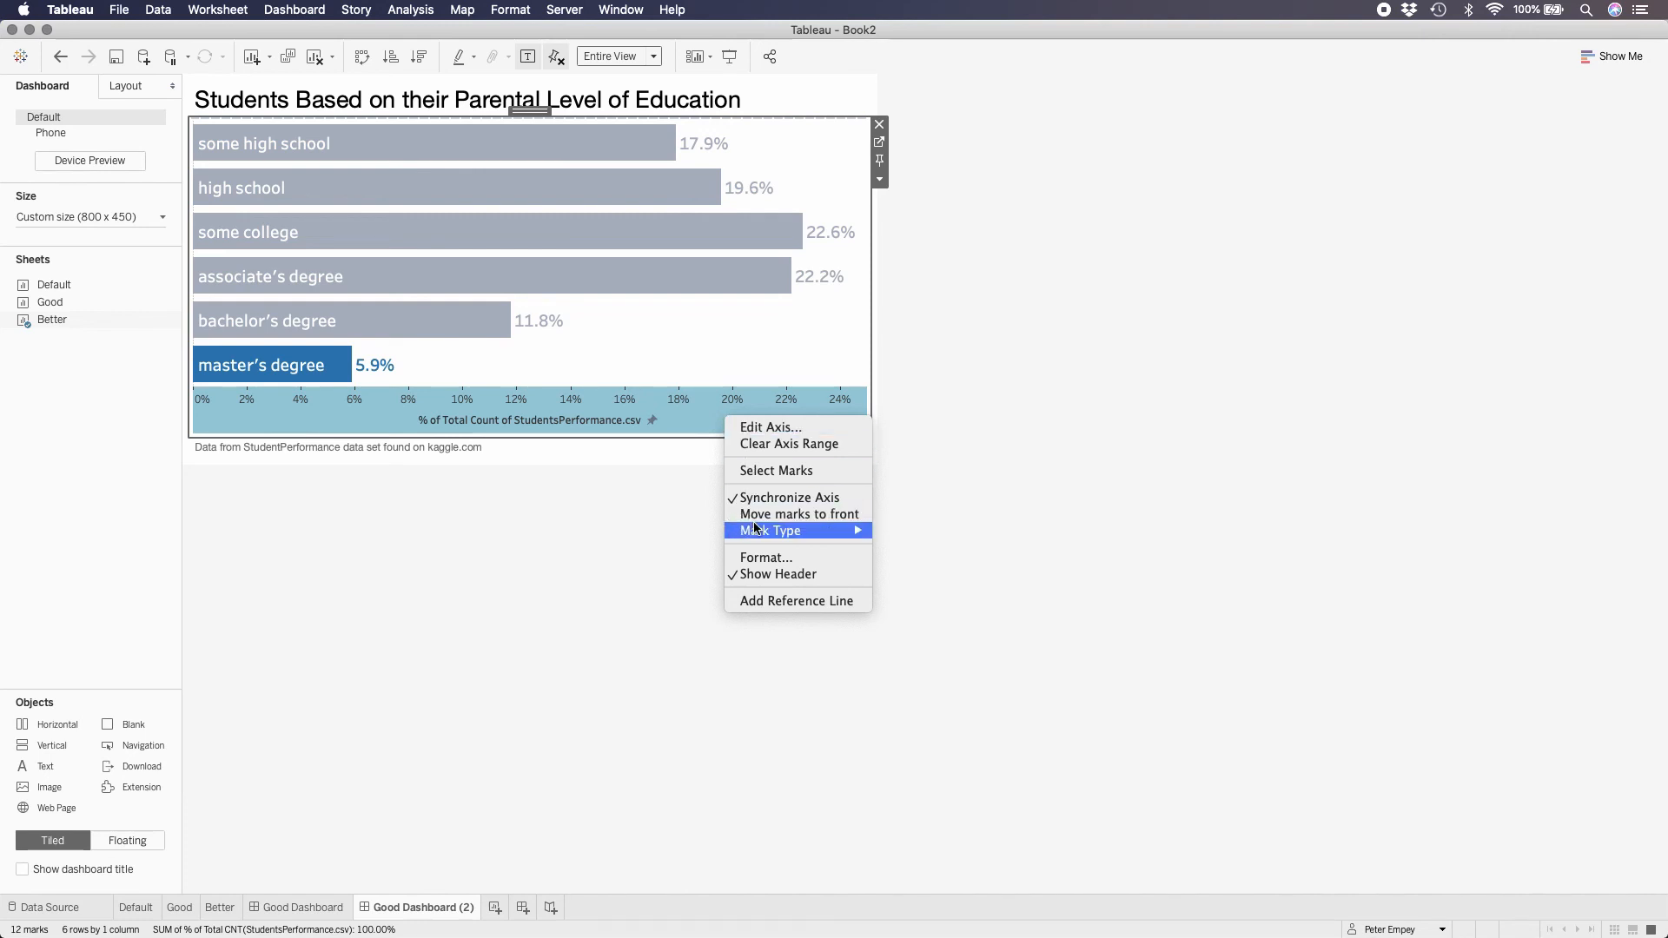
{"action": "left_click", "coordinate": [752, 575]}
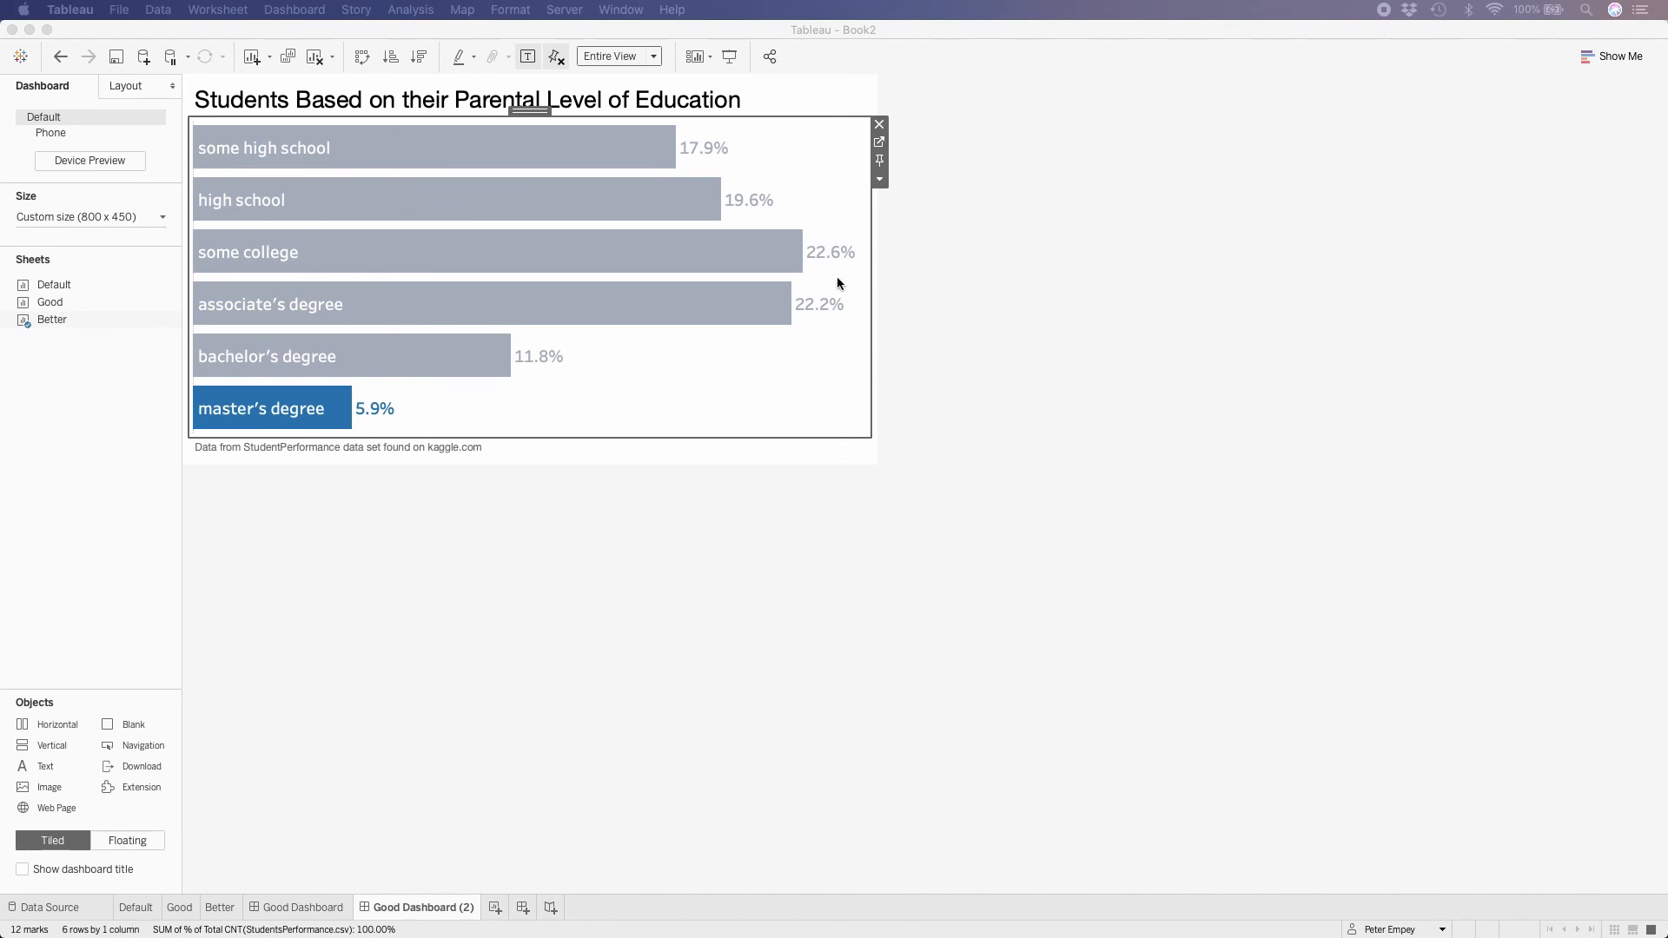
Step: Replace the dashboard title text with "Master's Degree is Least Represented Parental Education"
{"action": "double_click", "coordinate": [784, 98]}
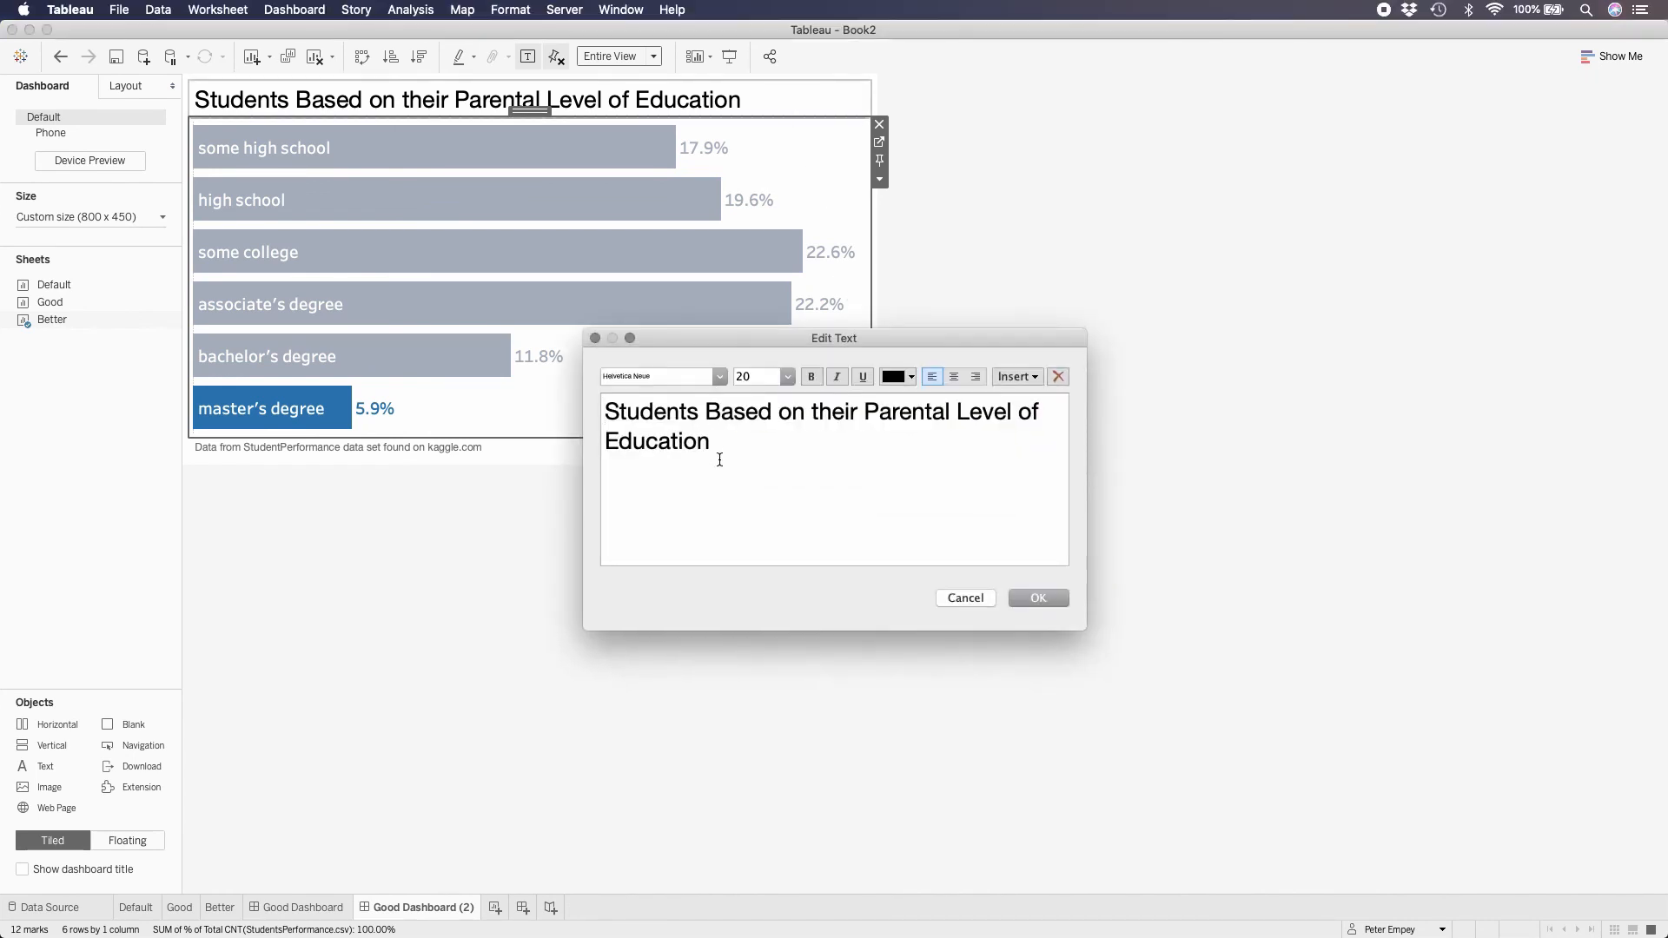
{"action": "key", "text": "super+a"}
{"action": "type", "text": "Master's Degree is Least Represented Parental Education"}
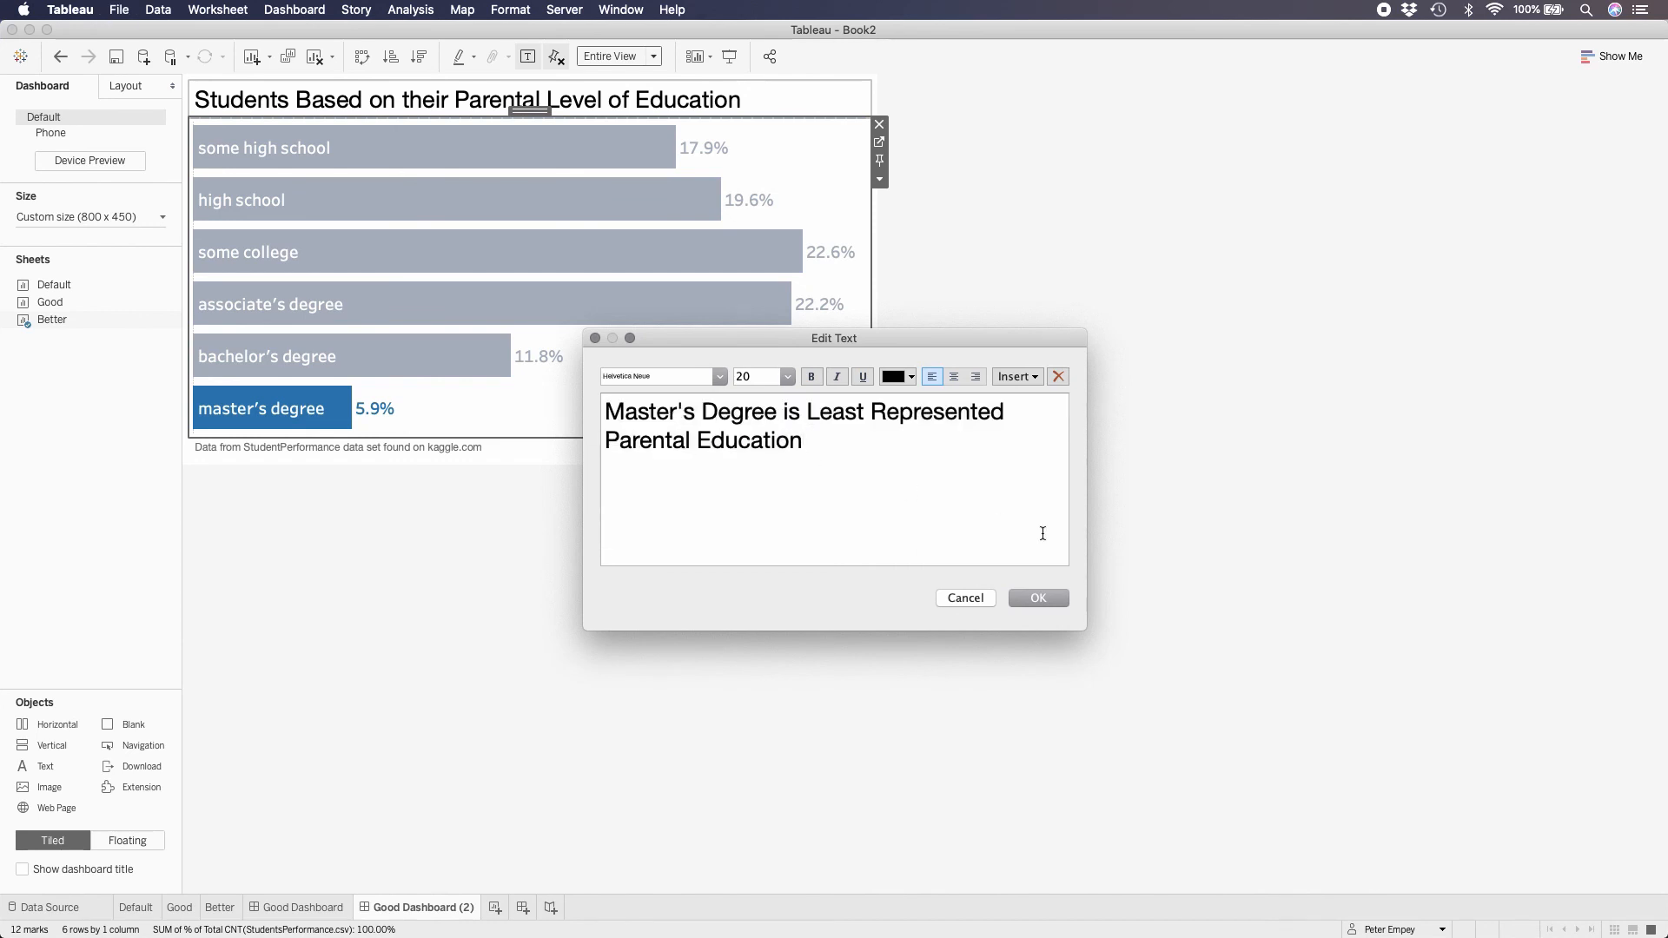
{"action": "left_click", "coordinate": [1037, 598]}
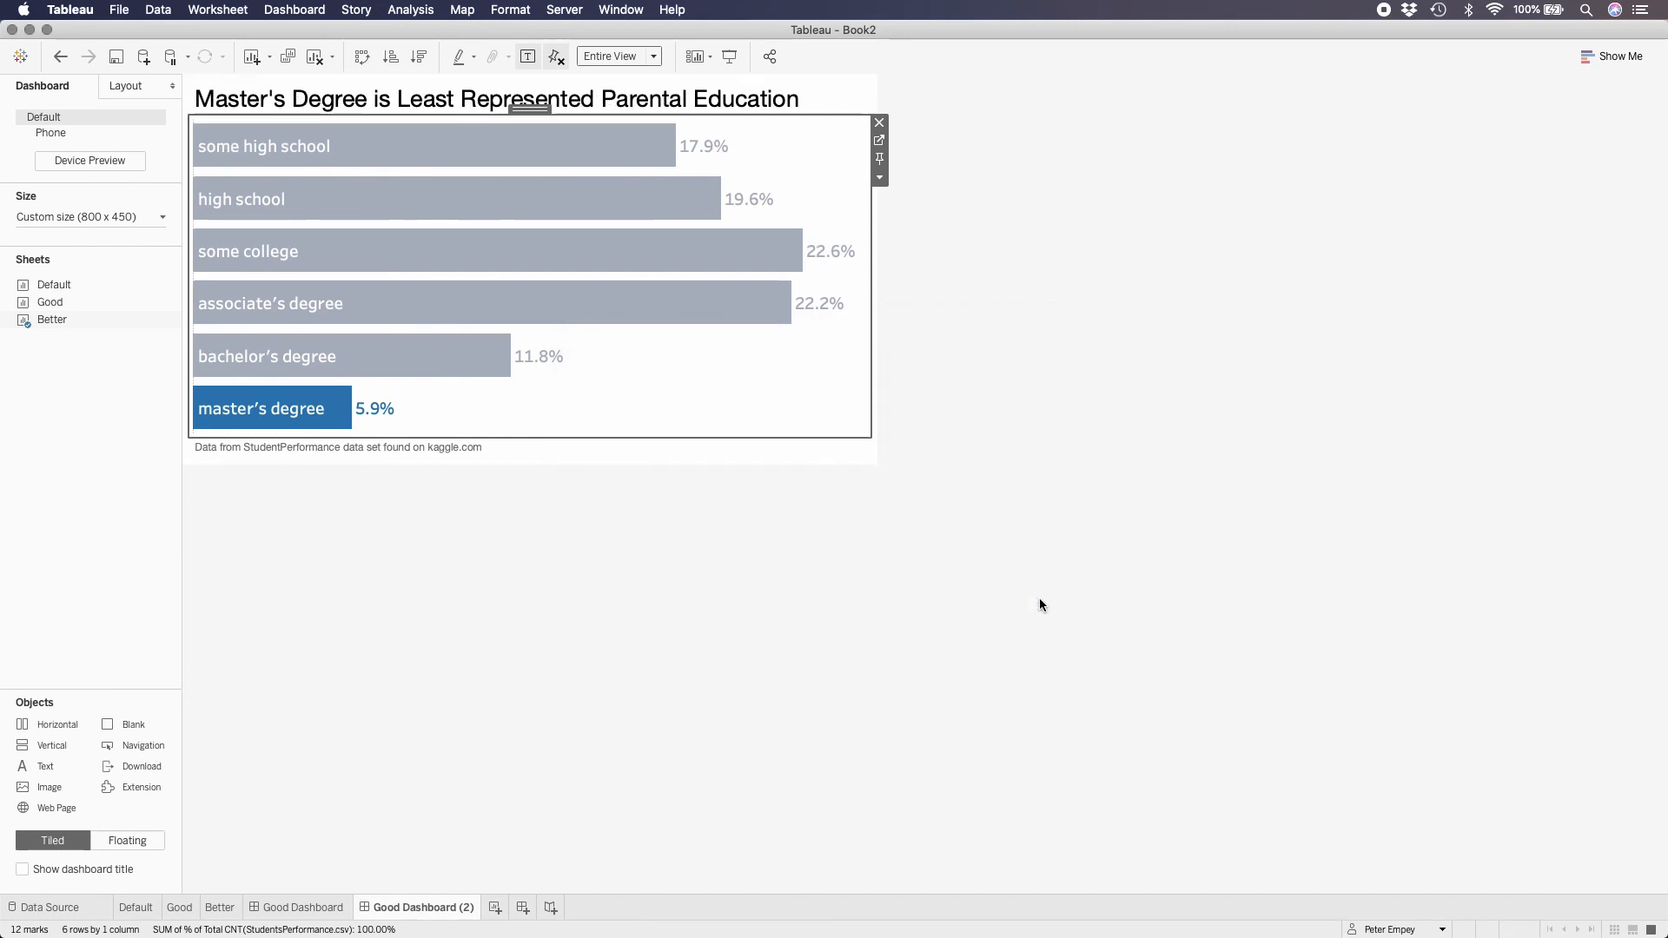
{"action": "left_click", "coordinate": [914, 344]}
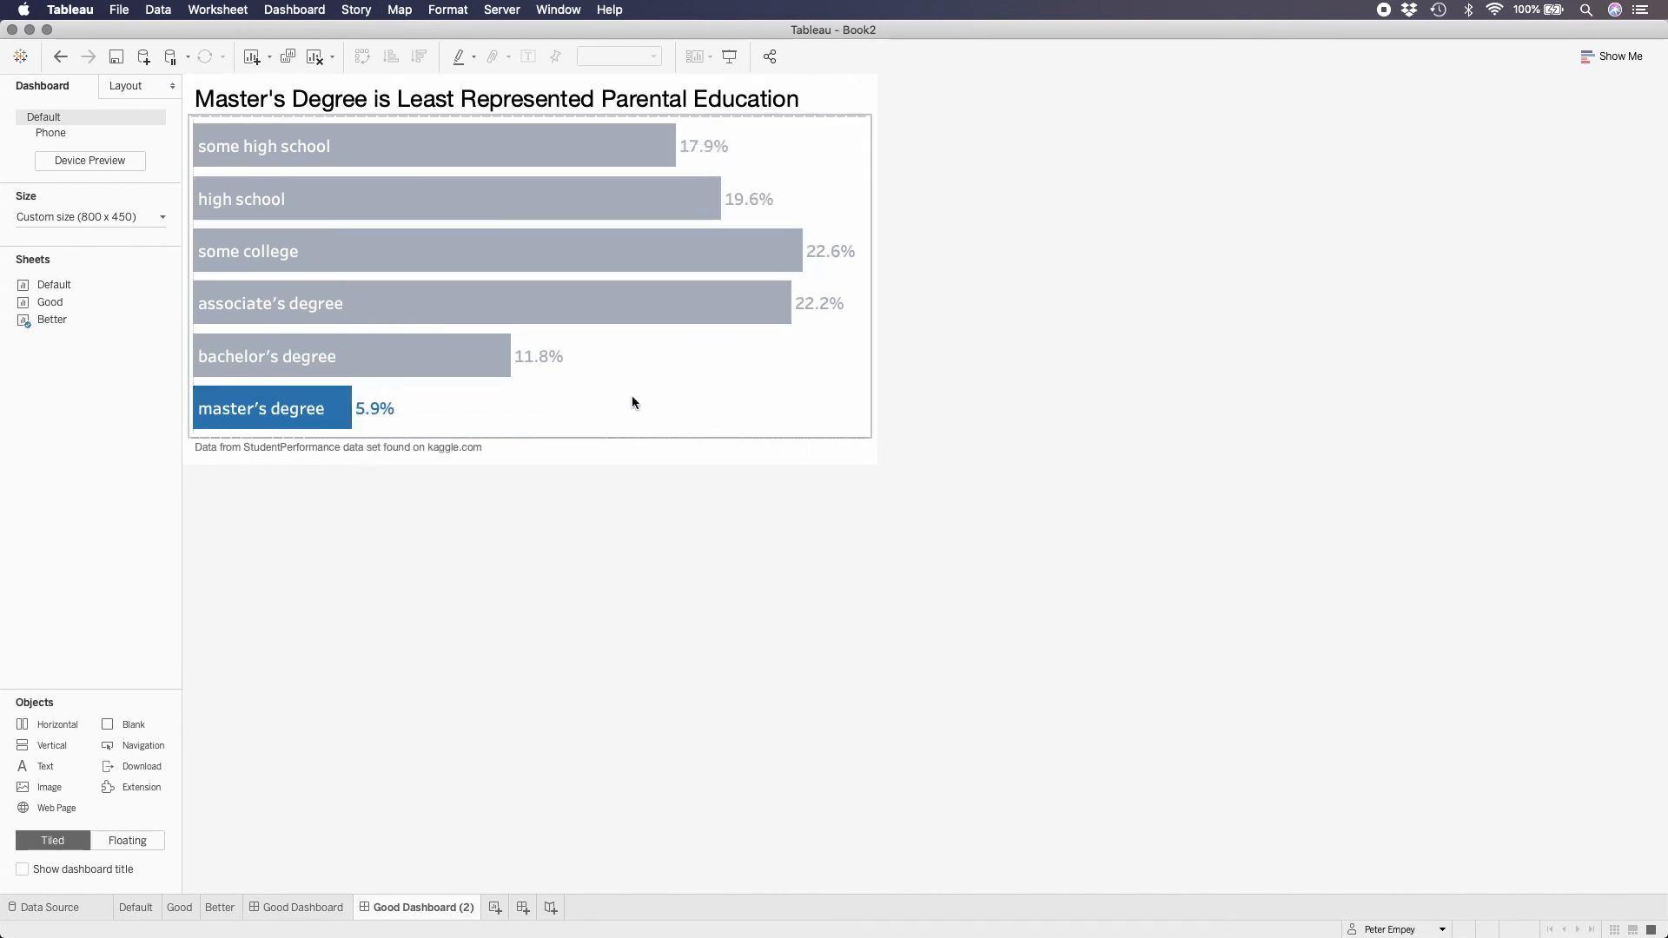
{"action": "mouse_move", "coordinate": [257, 429]}
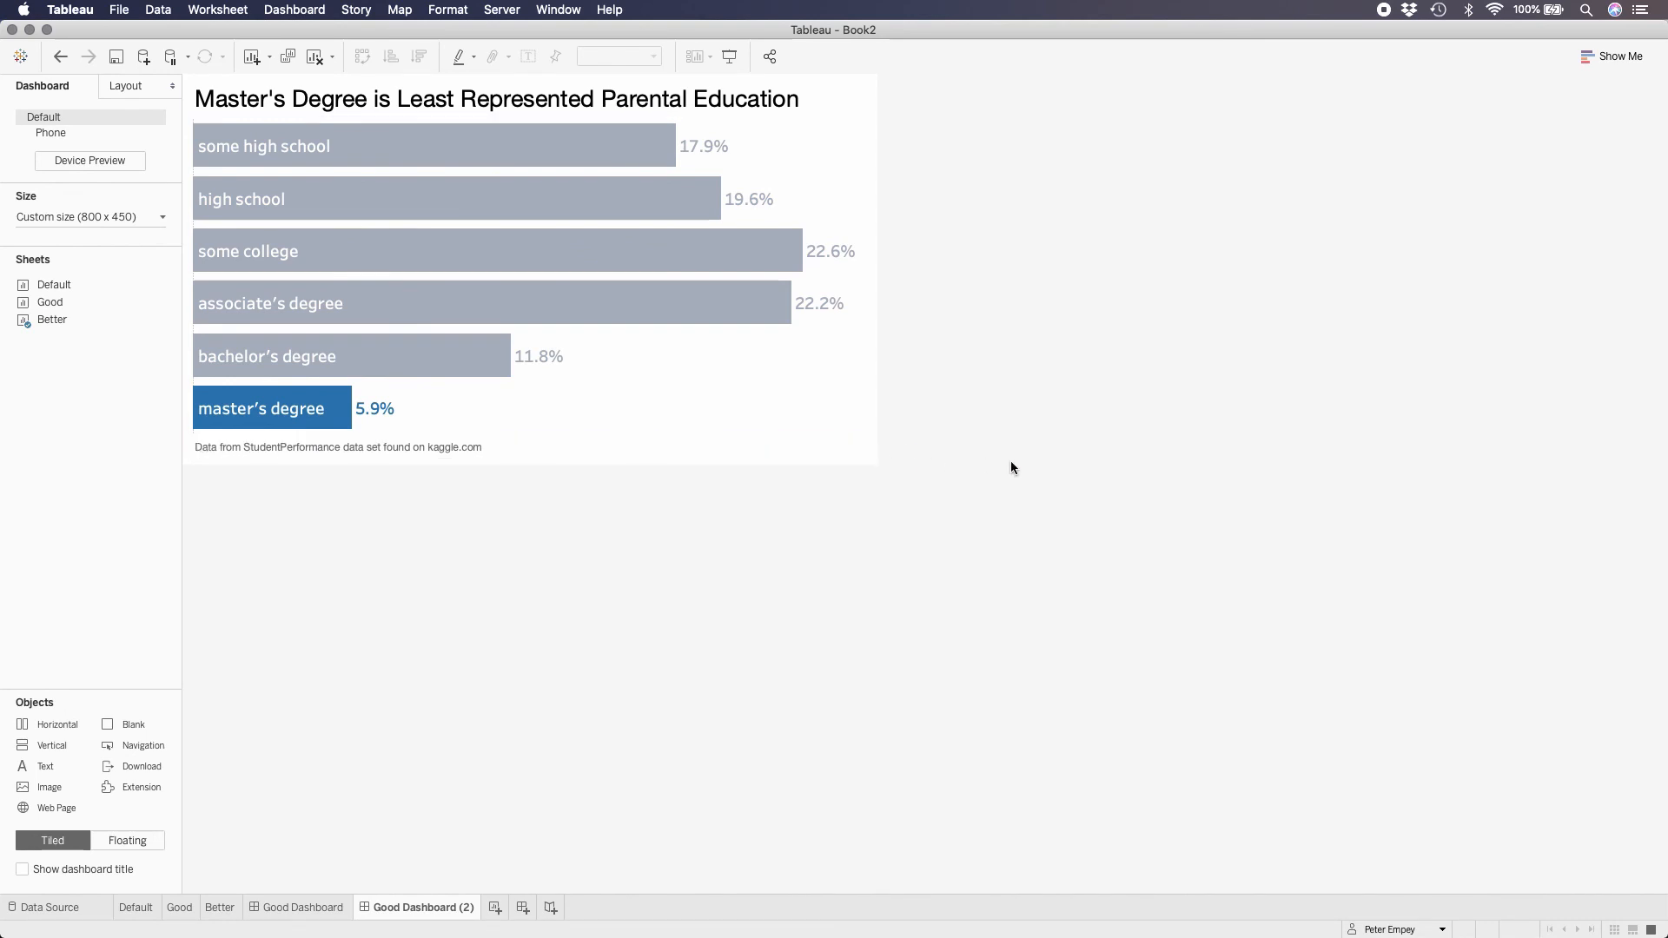
Step: Rename the duplicated dashboard as Better Dashboard
{"action": "right_click", "coordinate": [441, 907]}
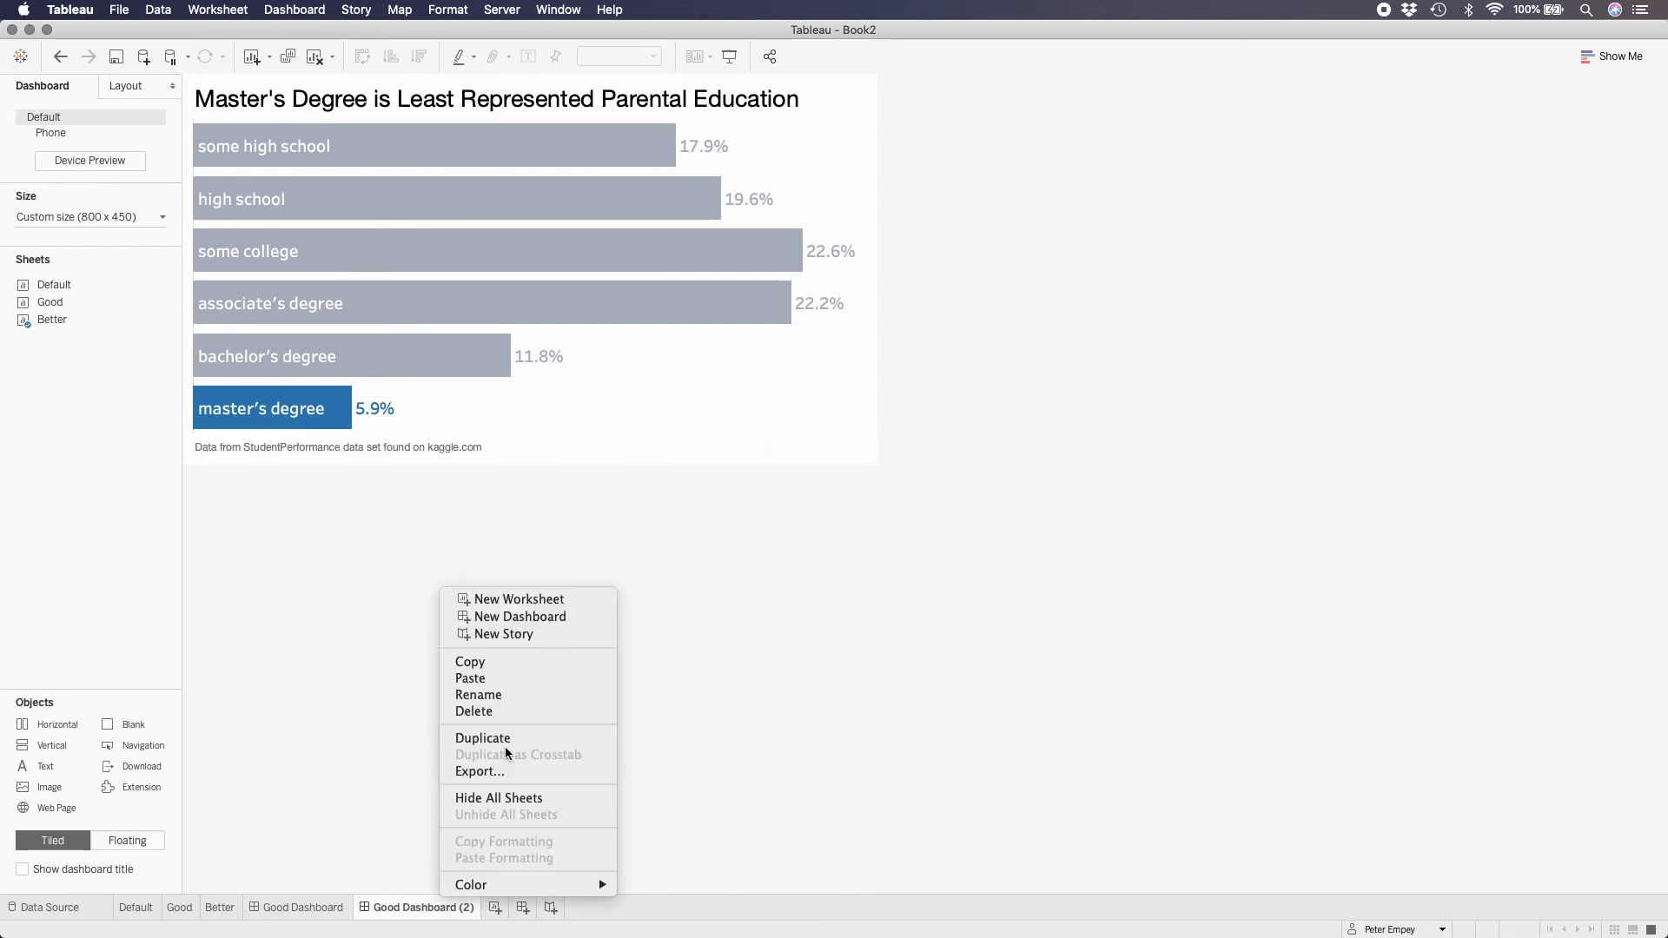
{"action": "left_click", "coordinate": [511, 702]}
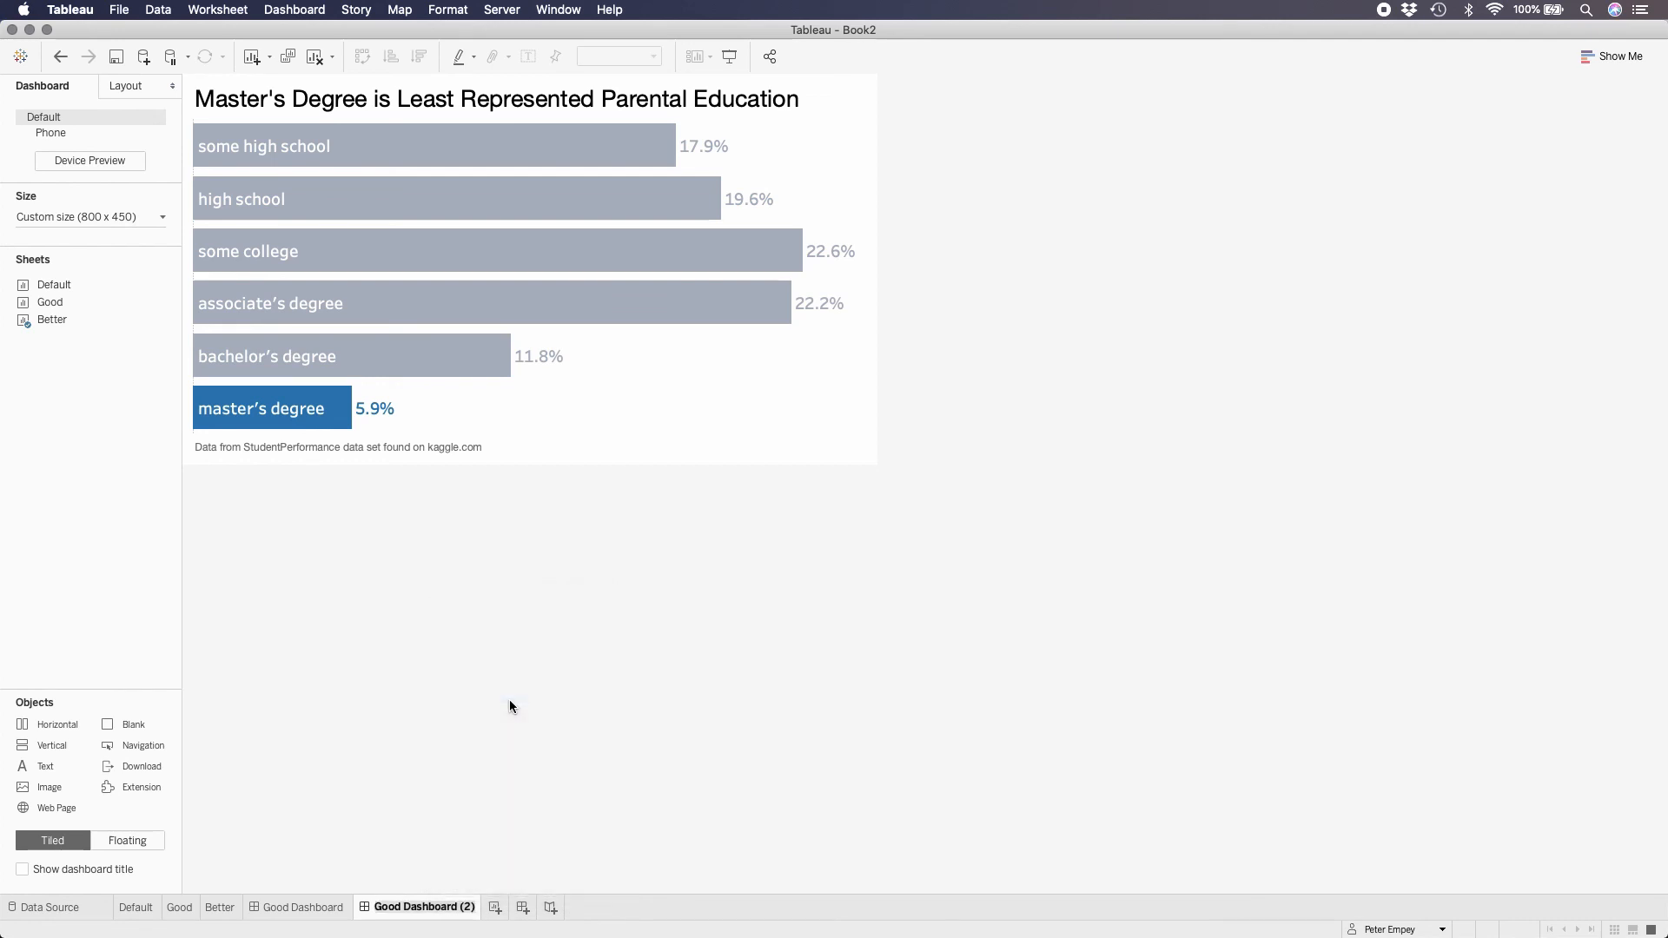
{"action": "type", "text": "Better Dashboard"}
{"action": "key", "text": "Return"}
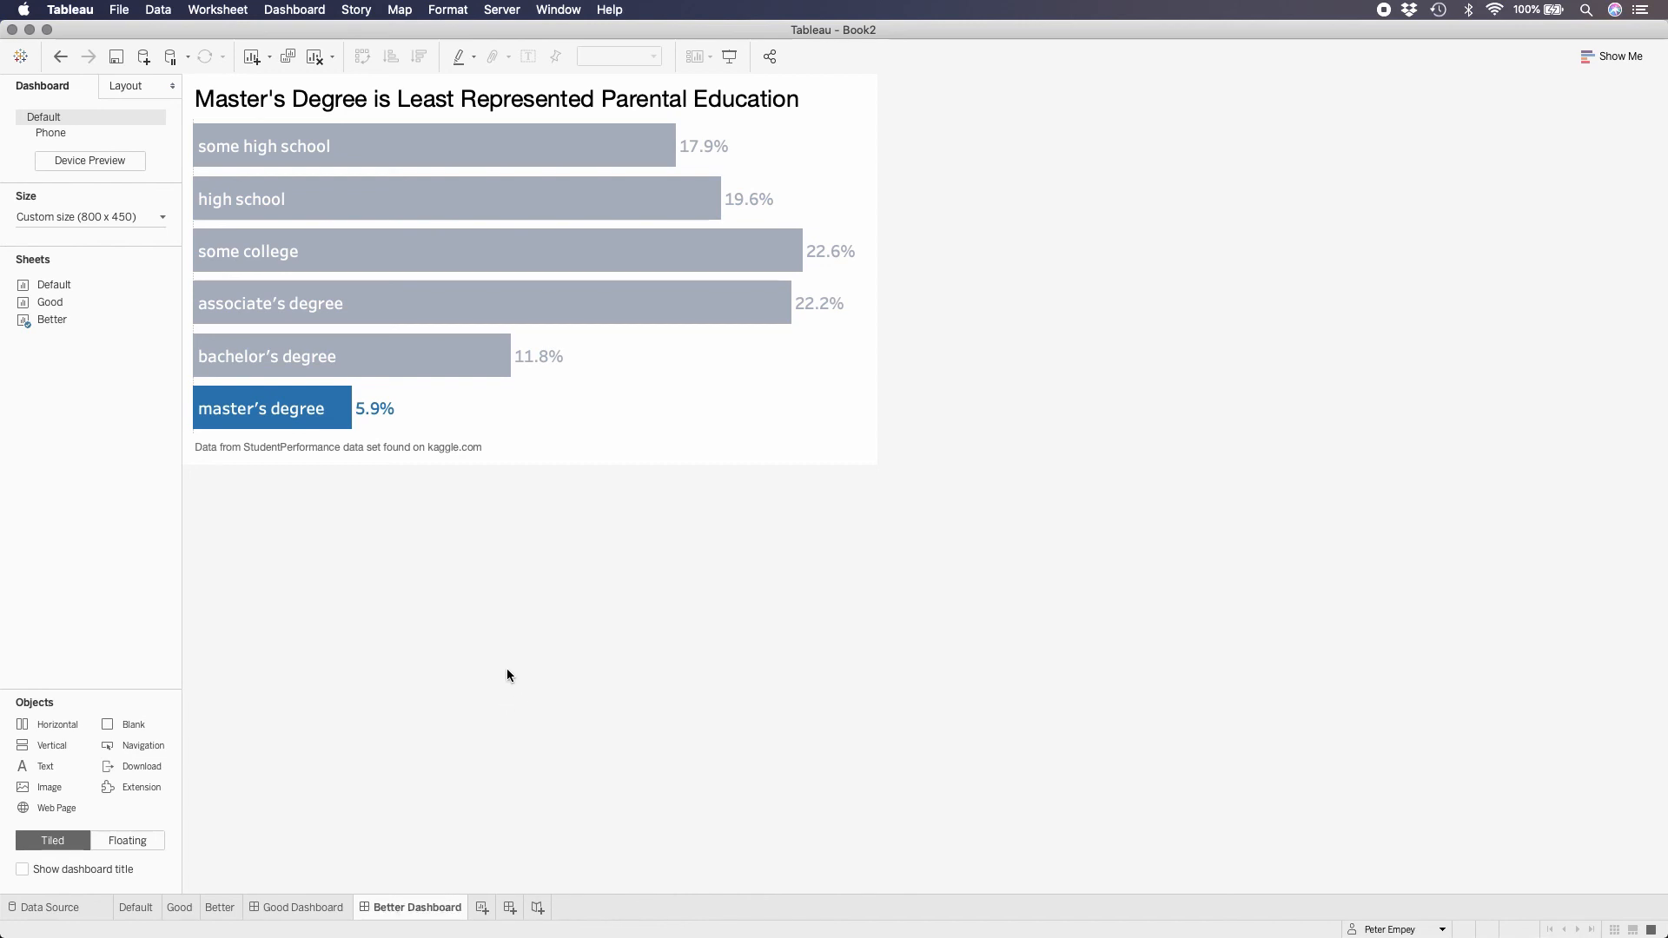
Step: Export the Better Dashboard as a PNG image named Better Dashboard in the Better Bar Charts folder
{"action": "left_click", "coordinate": [294, 10]}
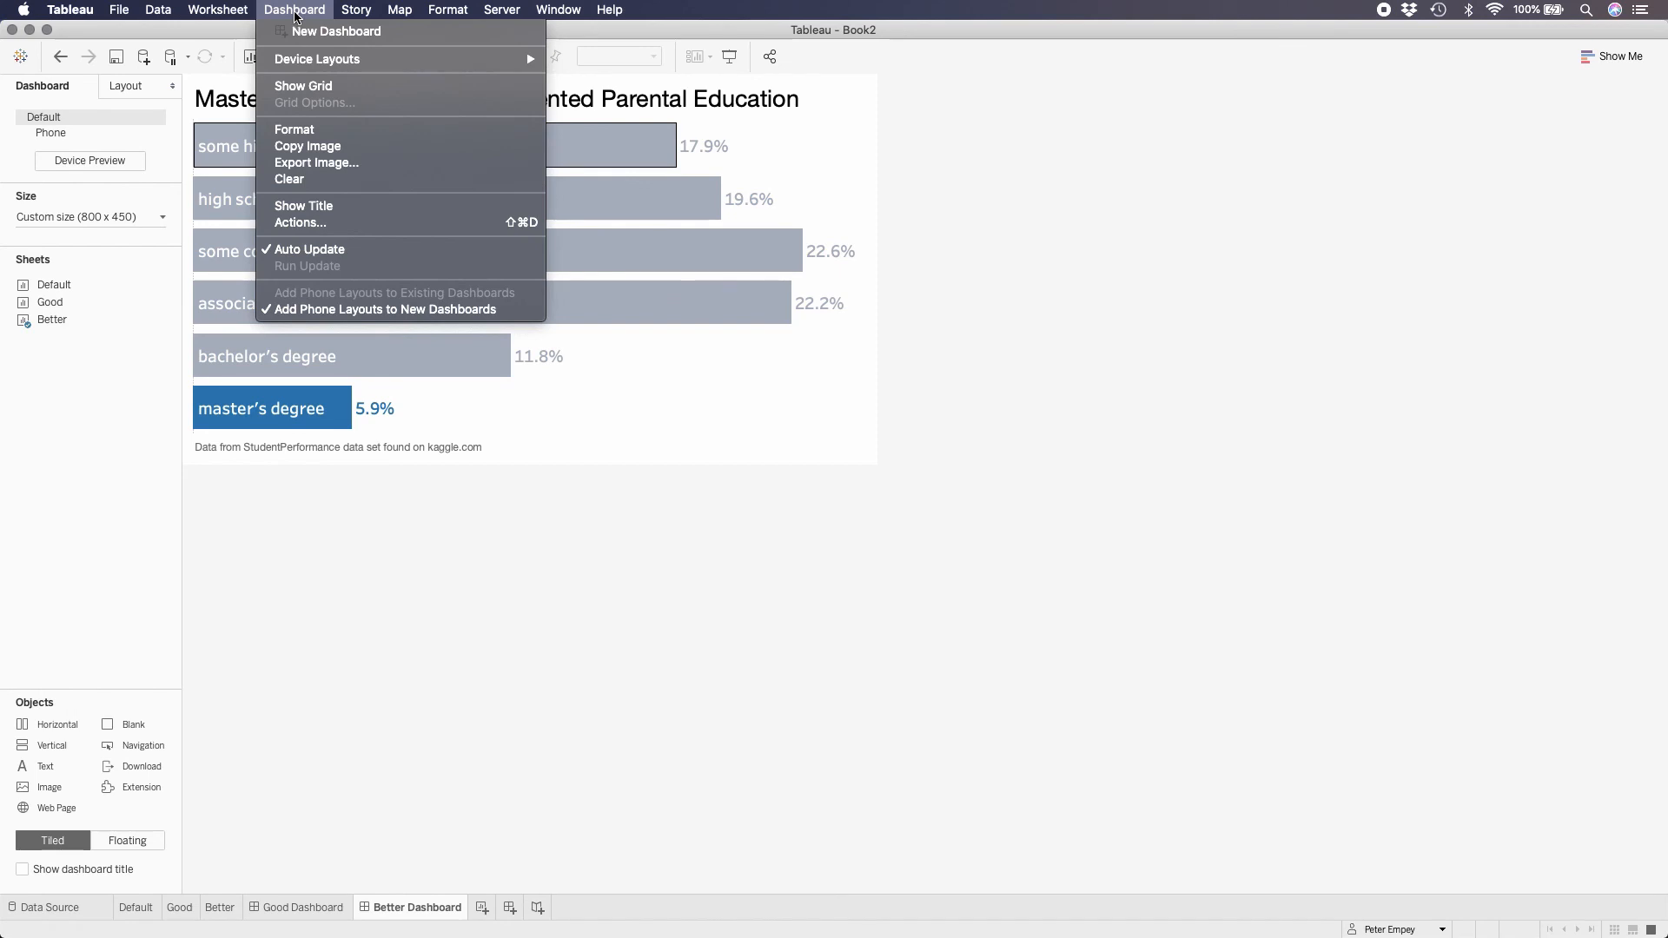
{"action": "left_click", "coordinate": [331, 164]}
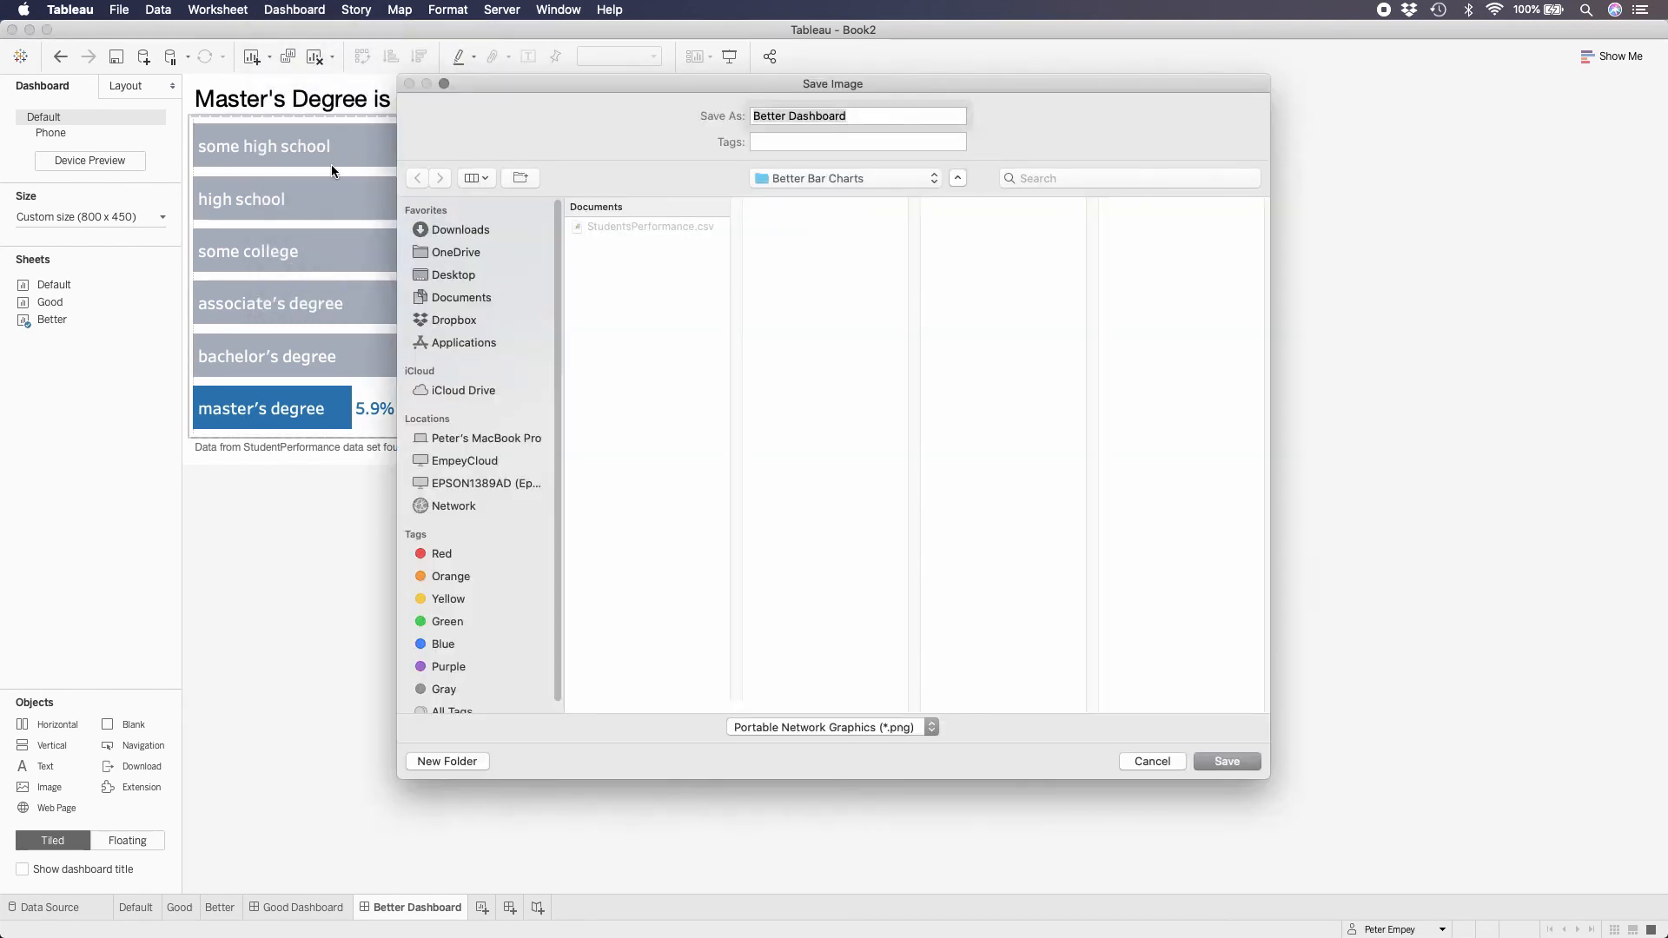
{"action": "left_click", "coordinate": [1227, 759]}
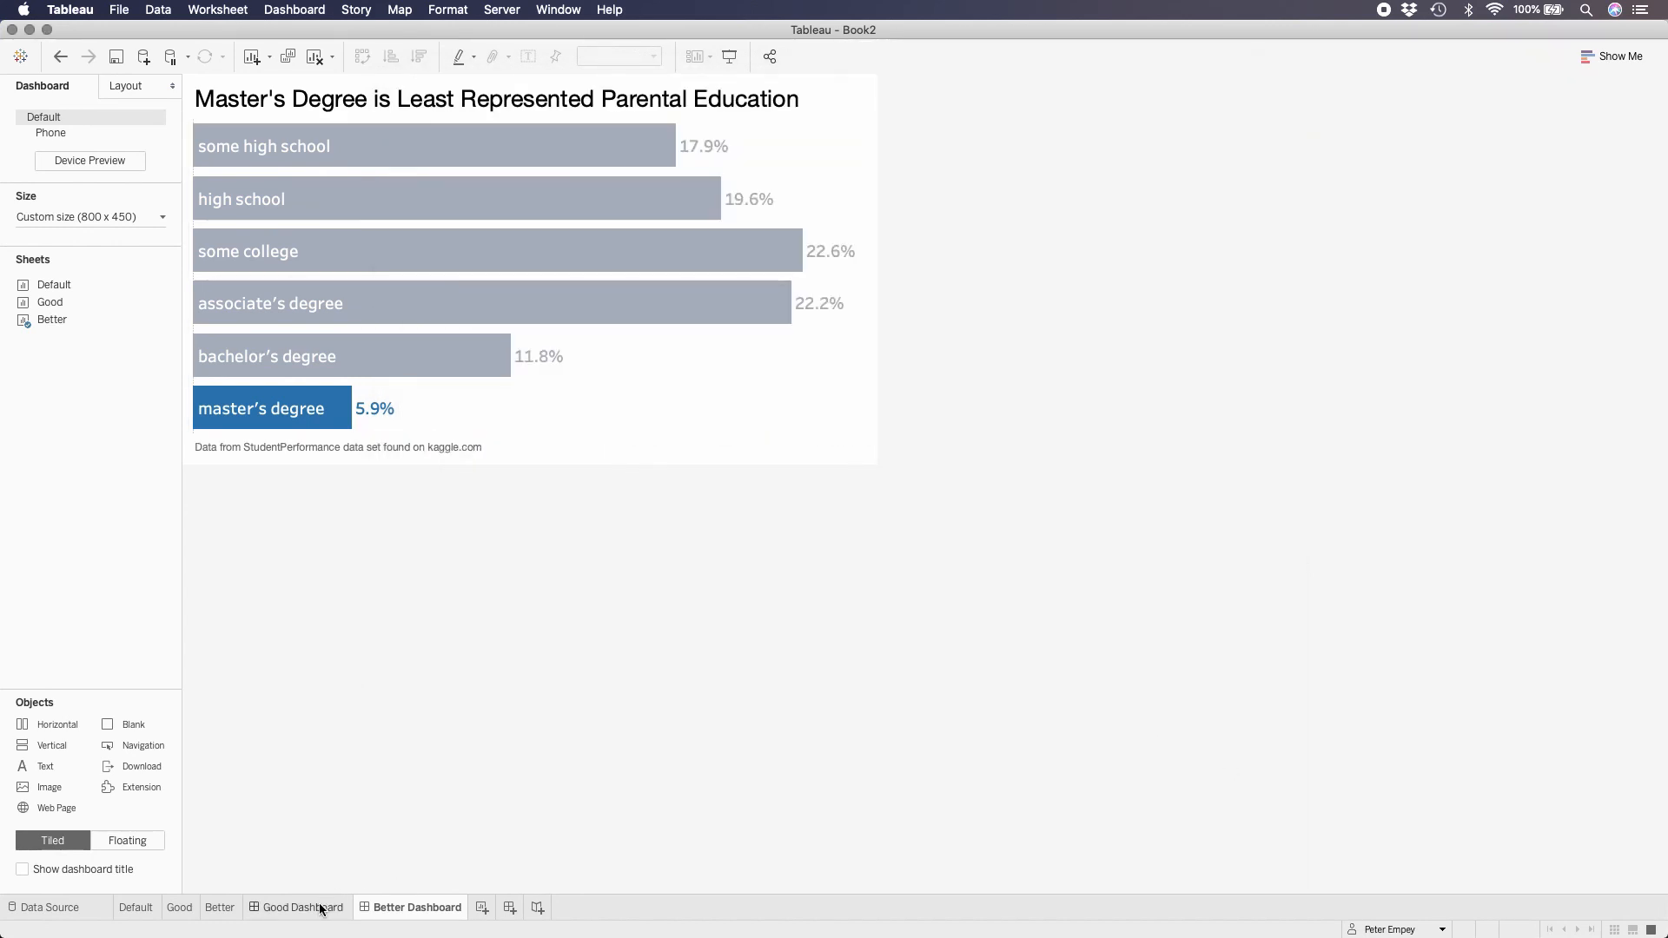
Step: Export the Good Dashboard as a PNG image named Good Dashboard in the Better Bar Charts folder
{"action": "left_click", "coordinate": [317, 907]}
{"action": "left_click", "coordinate": [299, 10]}
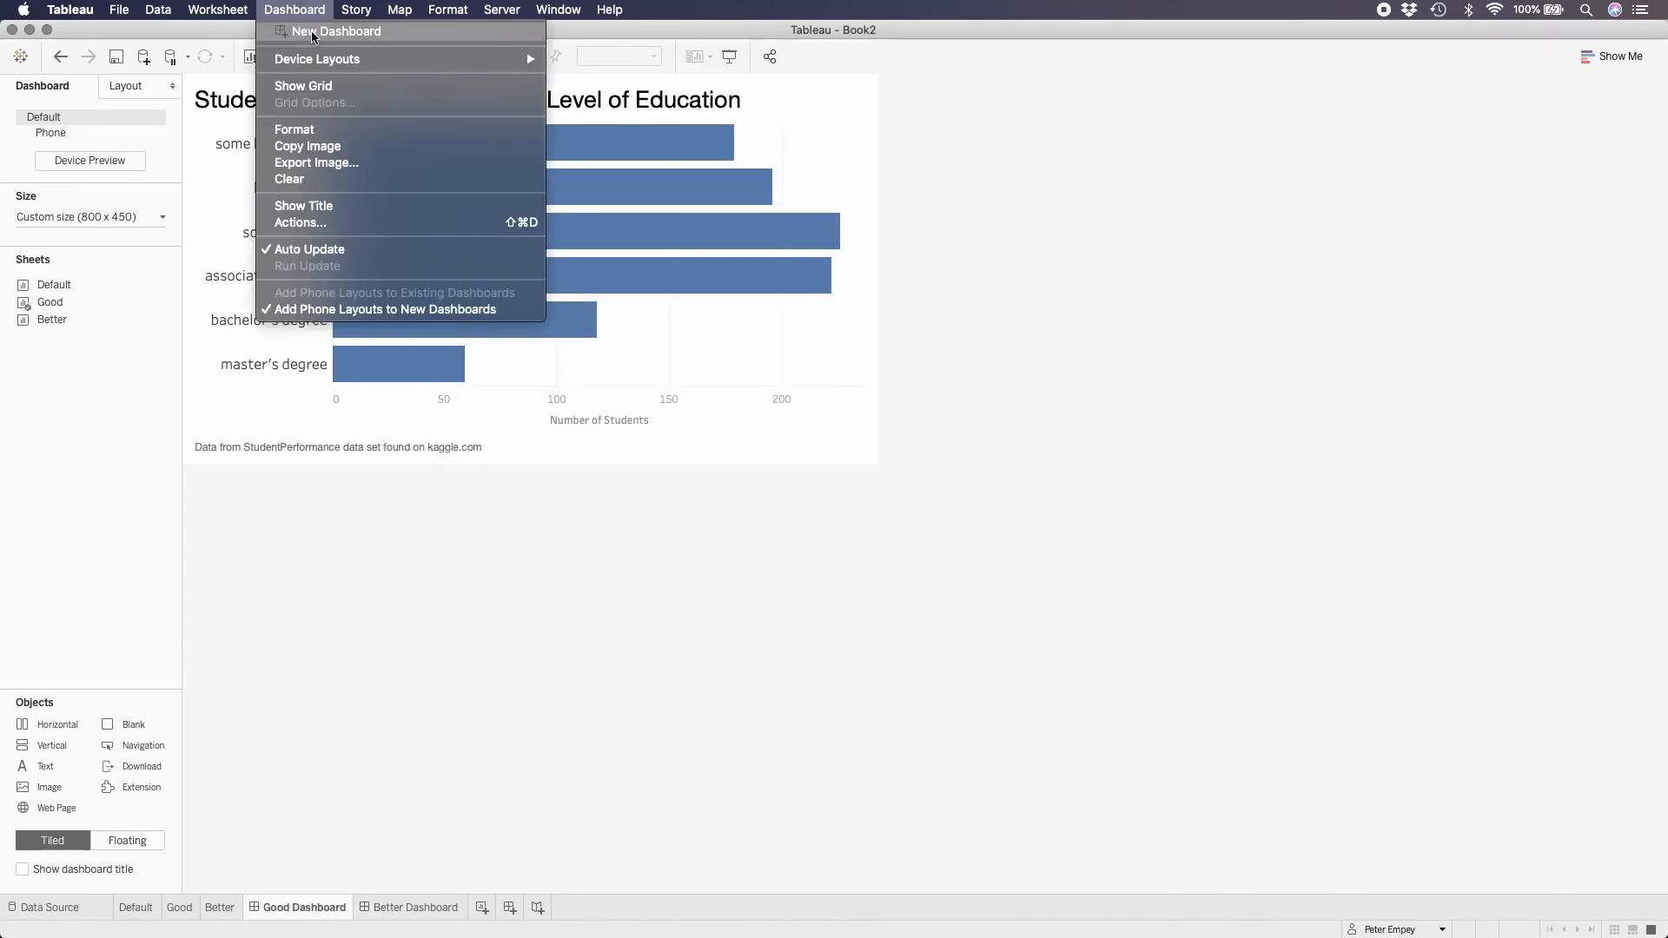
{"action": "left_click", "coordinate": [316, 163]}
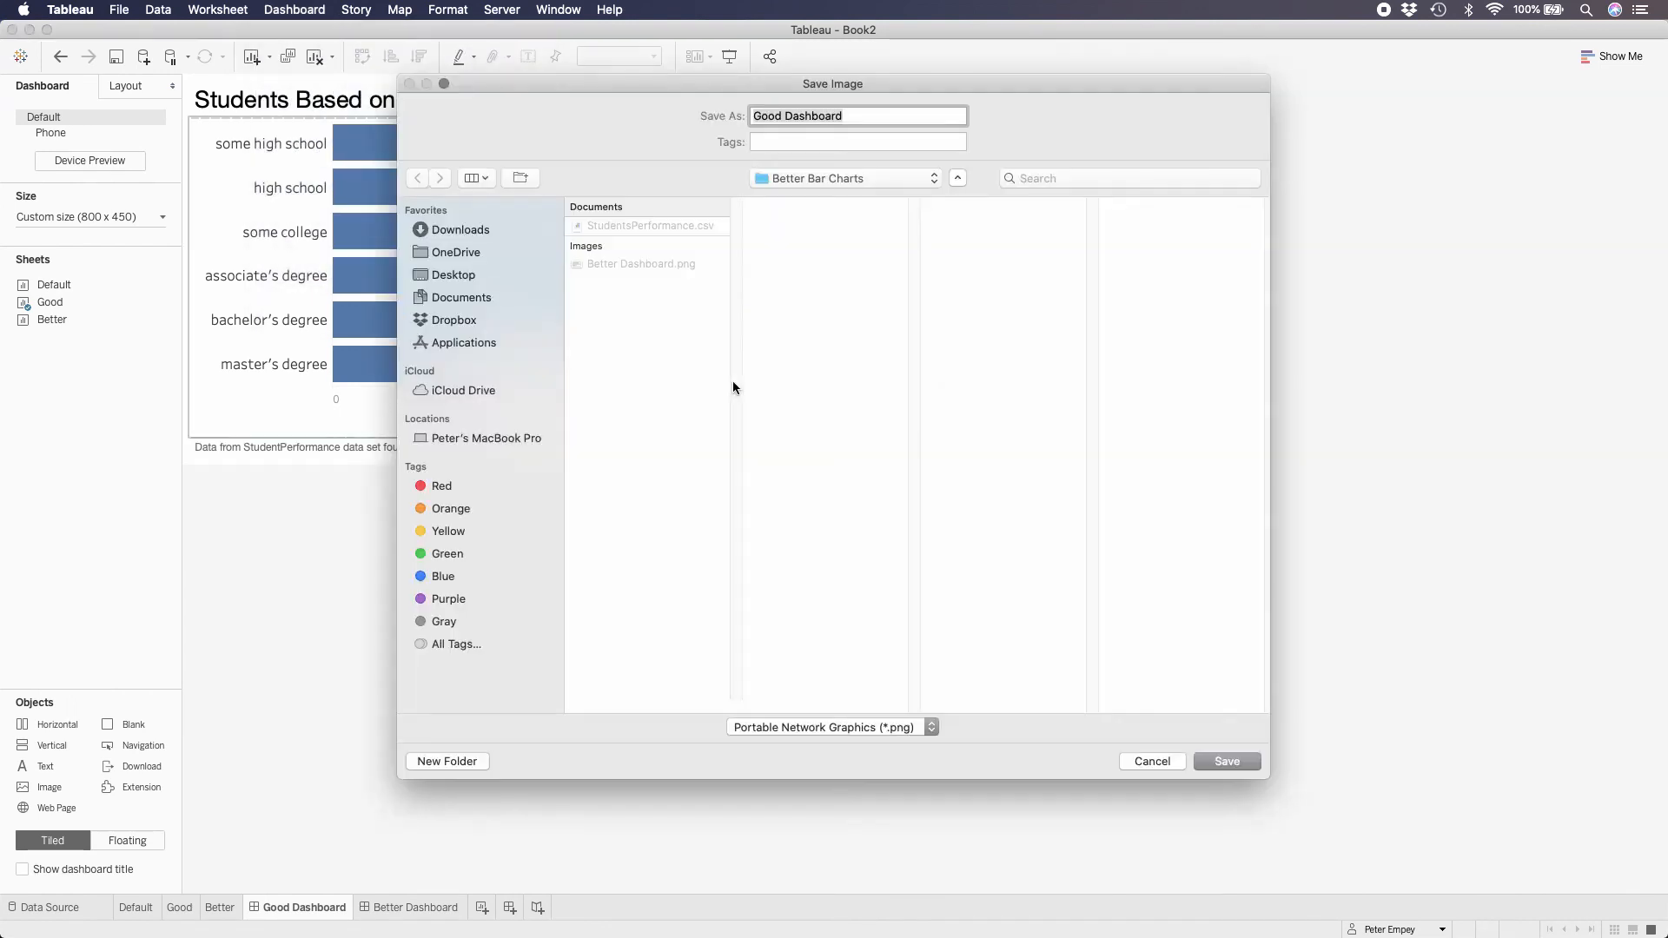
{"action": "left_click", "coordinate": [1226, 761]}
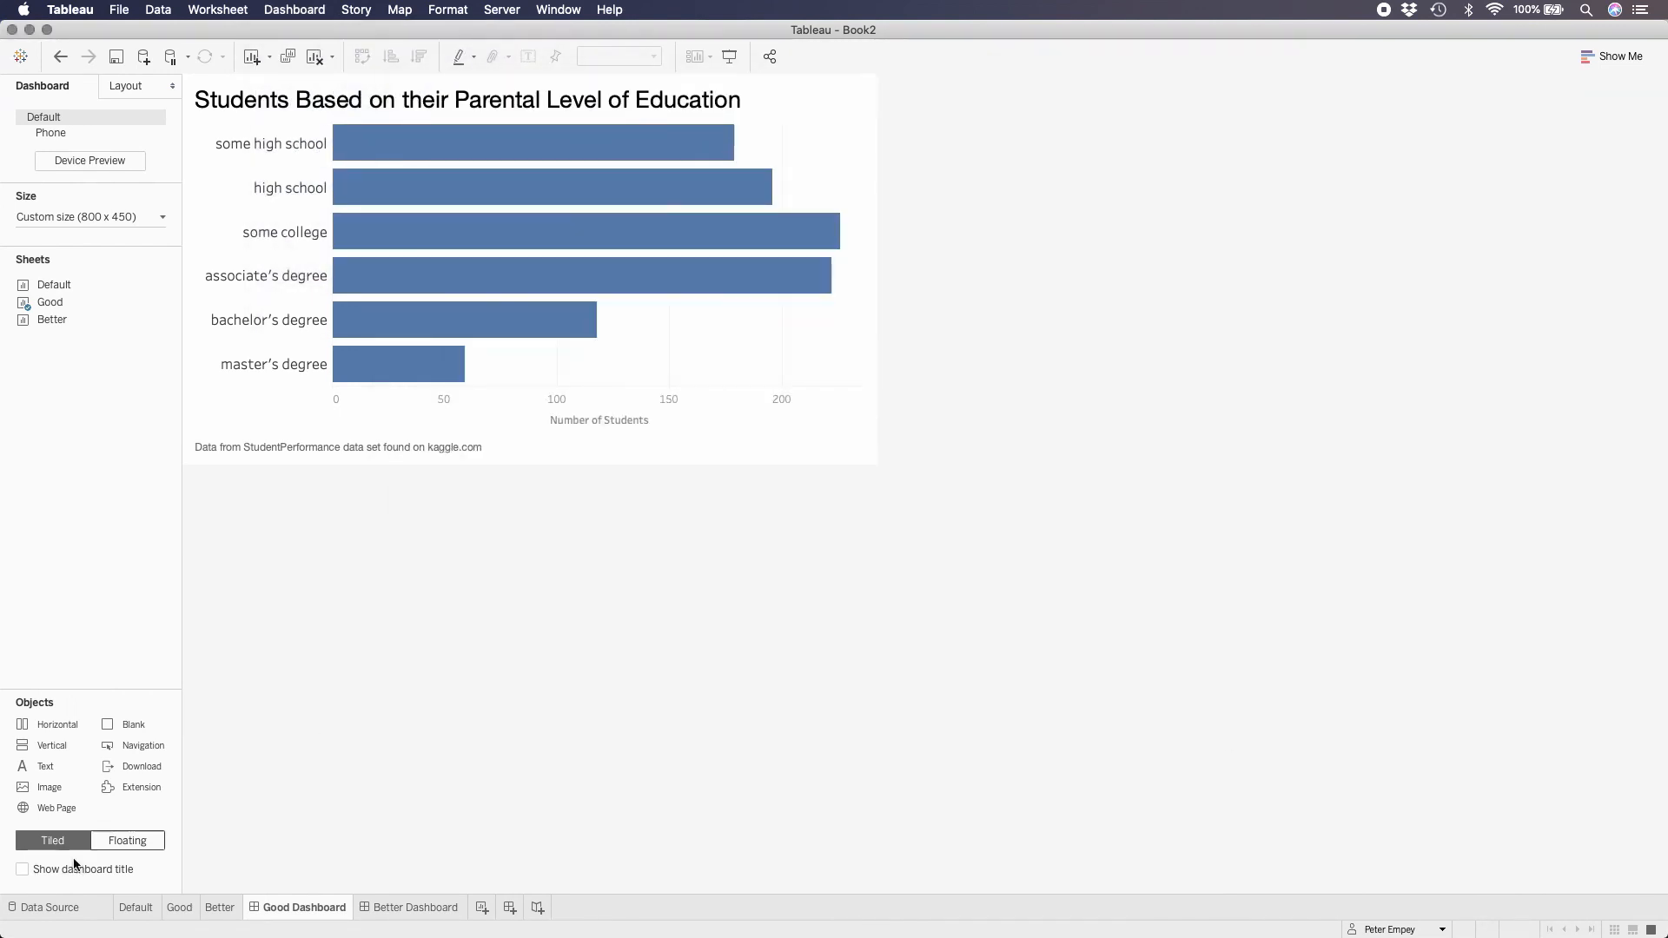
Step: Export the Default worksheet as an image
{"action": "left_click", "coordinate": [137, 907]}
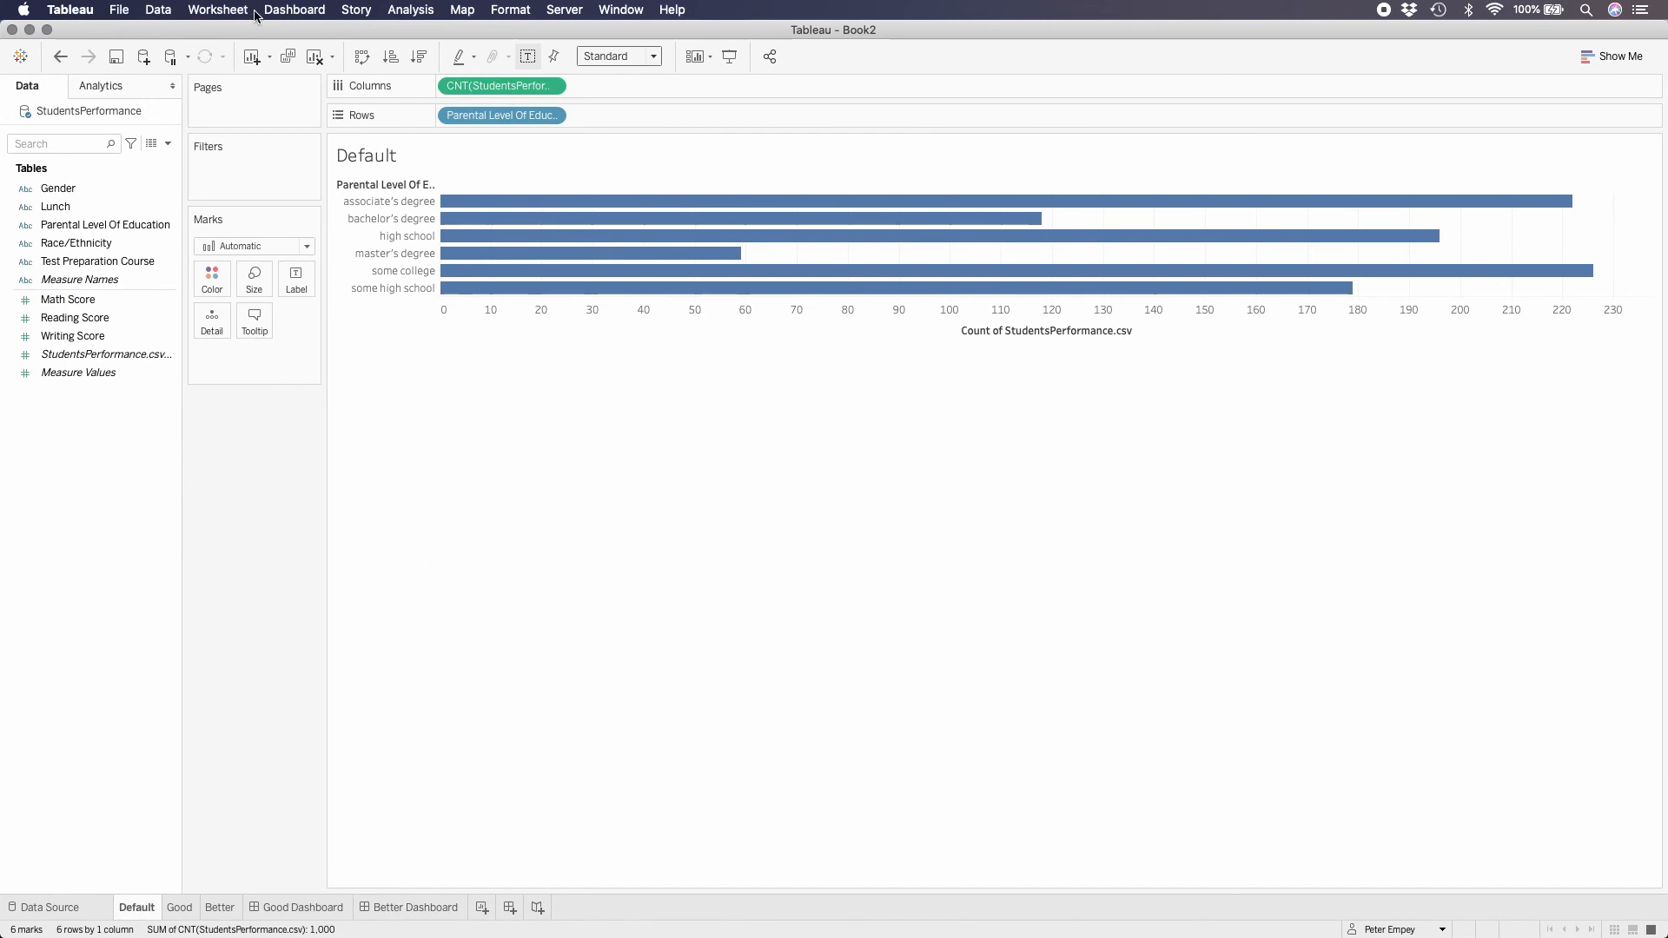
{"action": "left_click", "coordinate": [219, 11]}
{"action": "mouse_move", "coordinate": [261, 76]}
{"action": "left_click", "coordinate": [392, 76]}
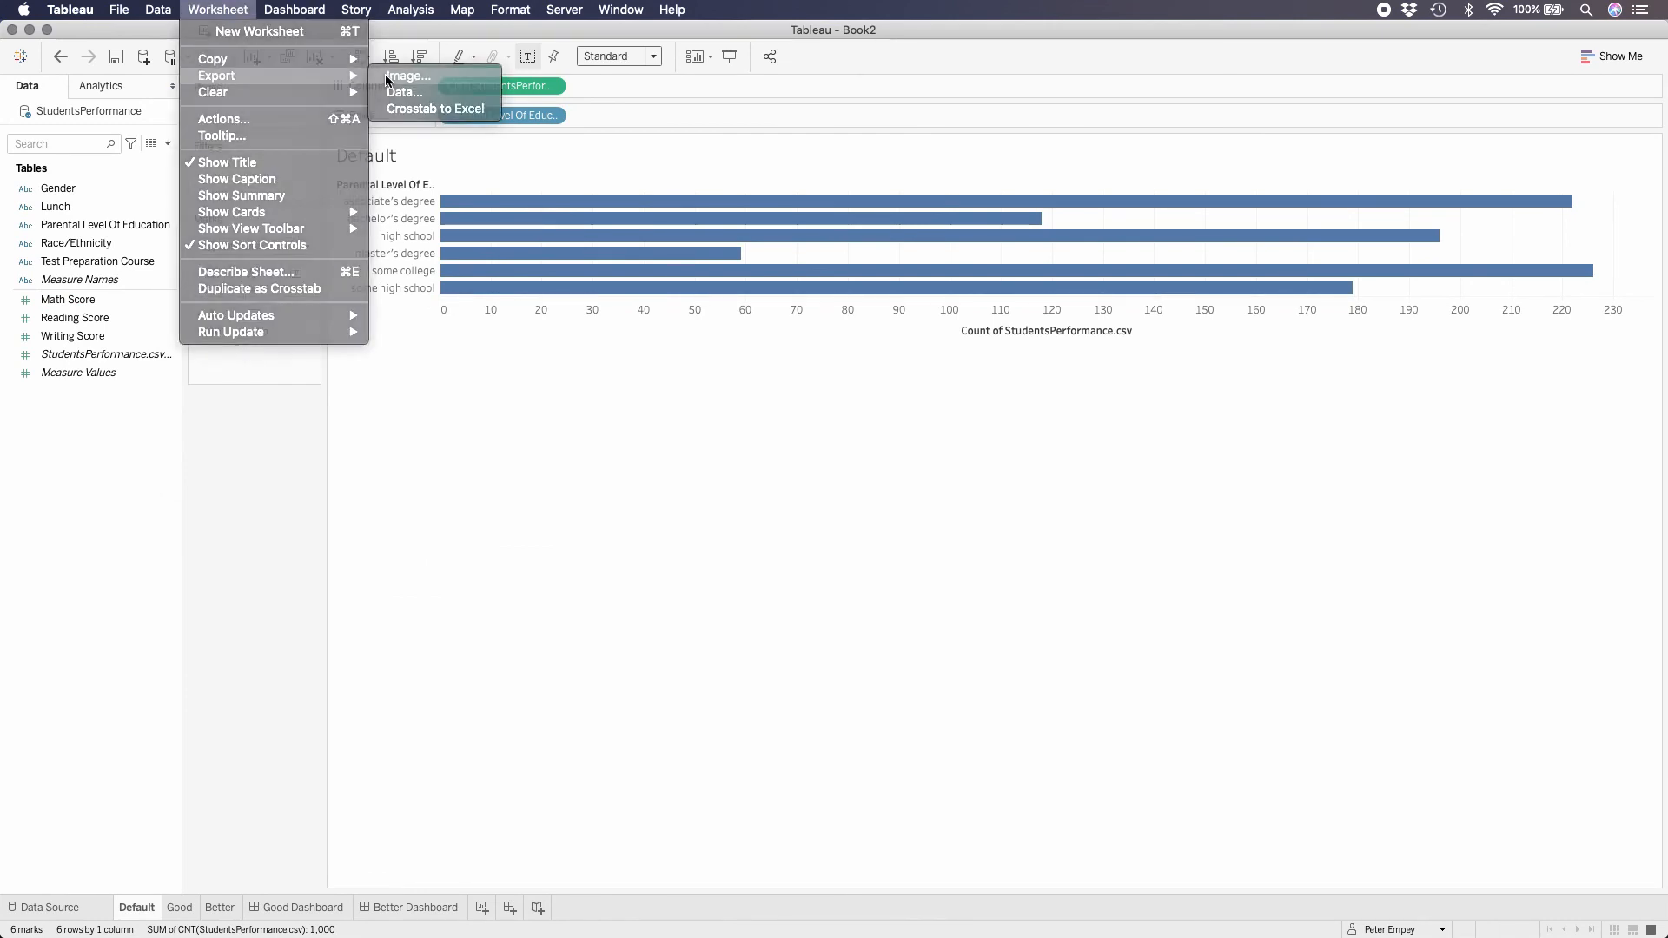
{"action": "left_click", "coordinate": [955, 580]}
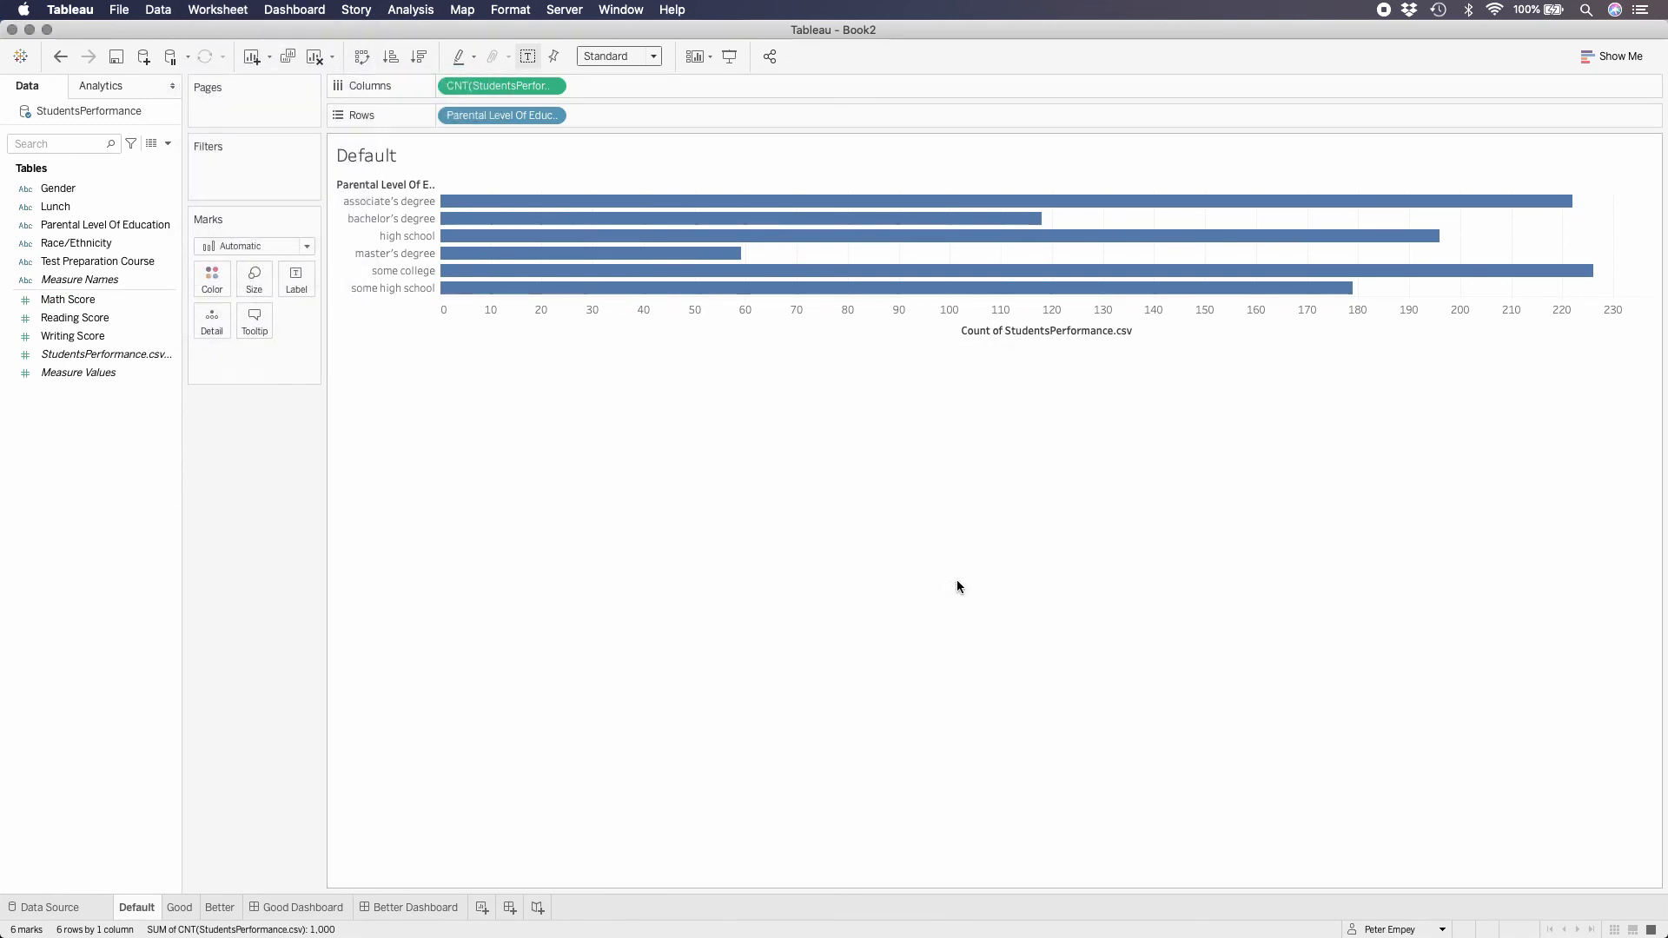